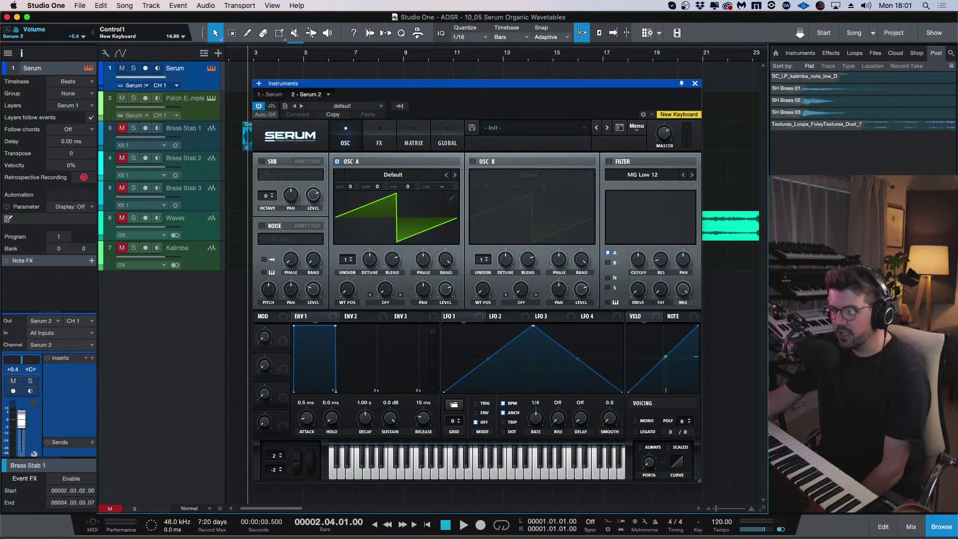
# View the sample clips behind the instrument window, and enable monitoring on the Patch Example track to audition its Me and You Brass patch.
pyautogui.press('super+w')
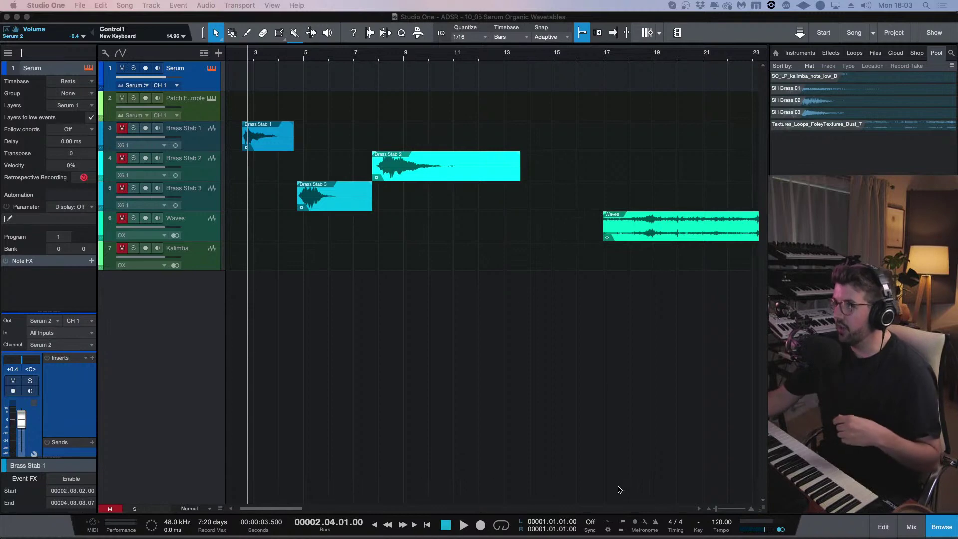
pyautogui.press('F11')
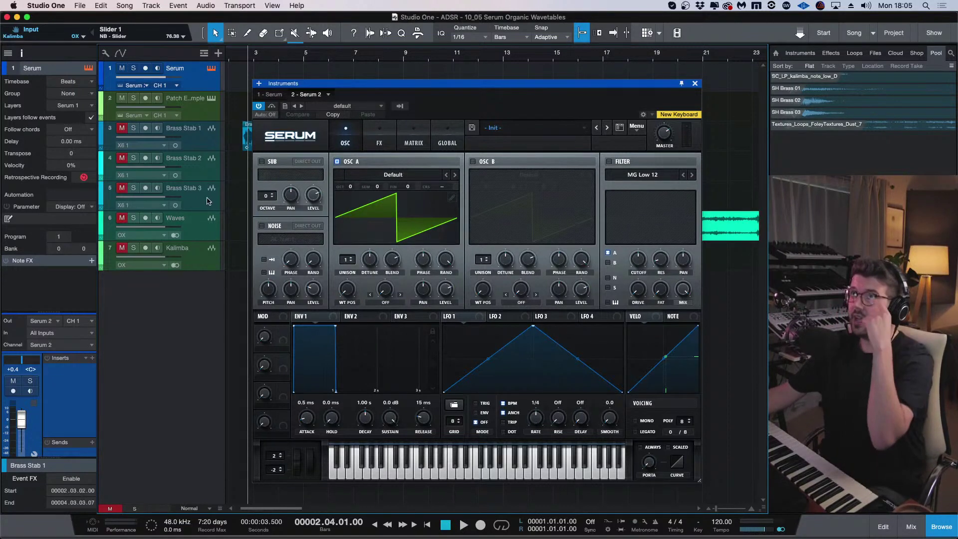
pyautogui.click(201, 116)
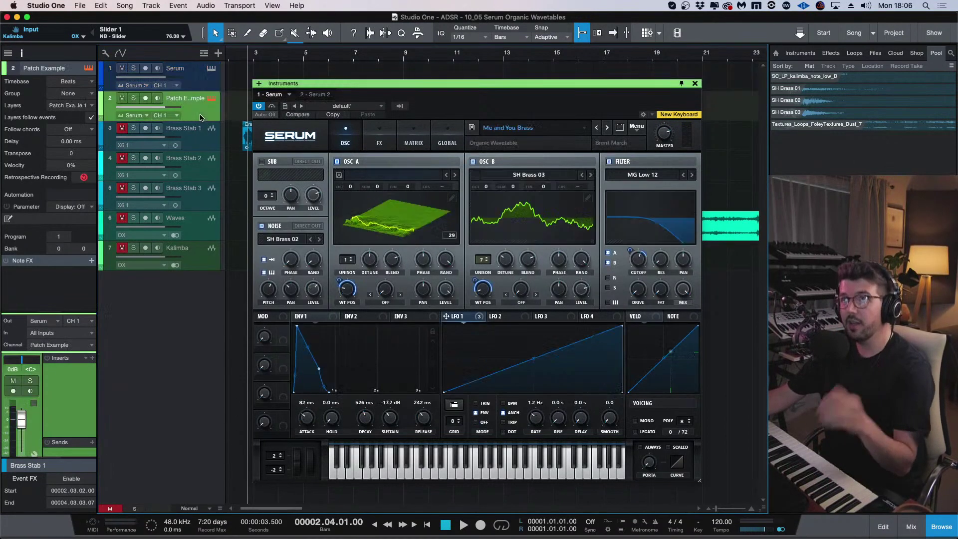
pyautogui.click(158, 99)
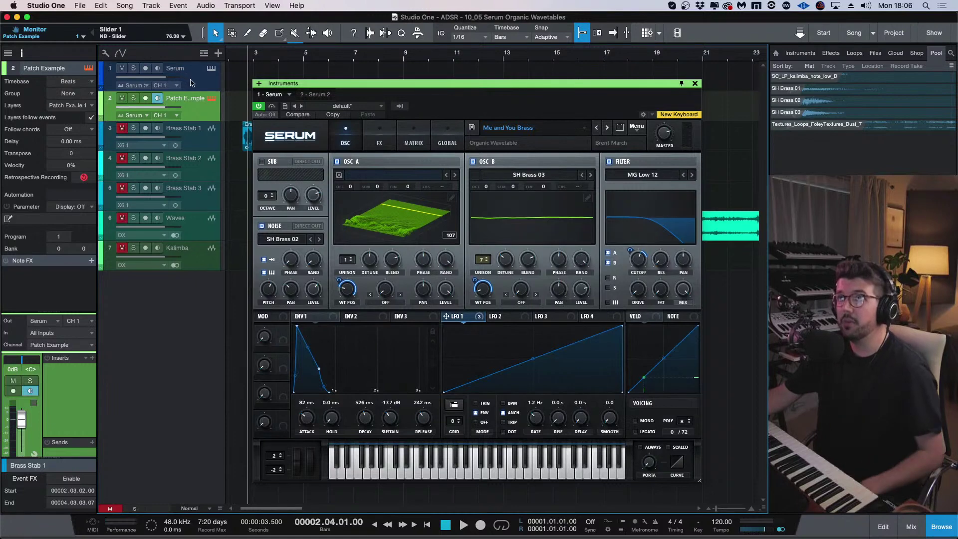
# Enable monitoring on the Serum track and move its instrument window aside to expose the Brass Stab 1 clip.
pyautogui.click(209, 76)
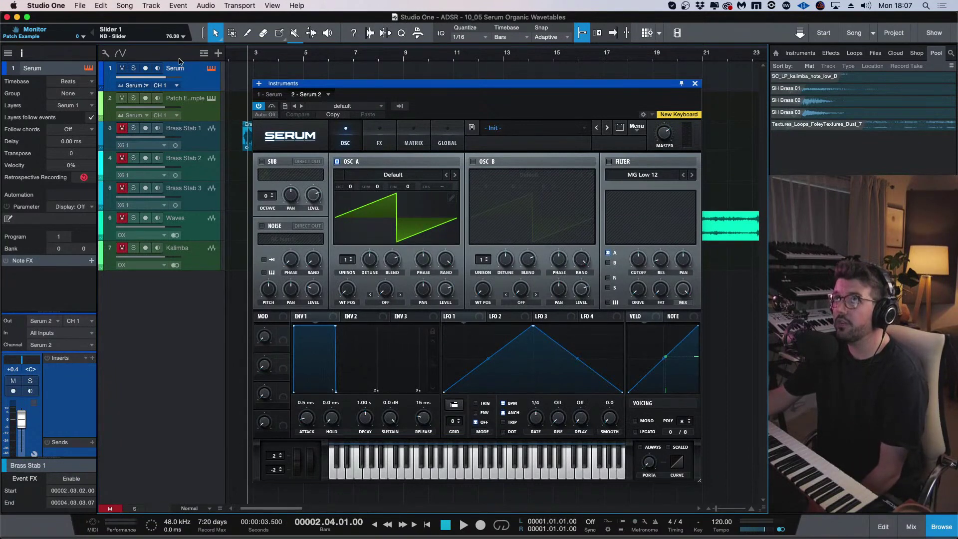
pyautogui.click(158, 68)
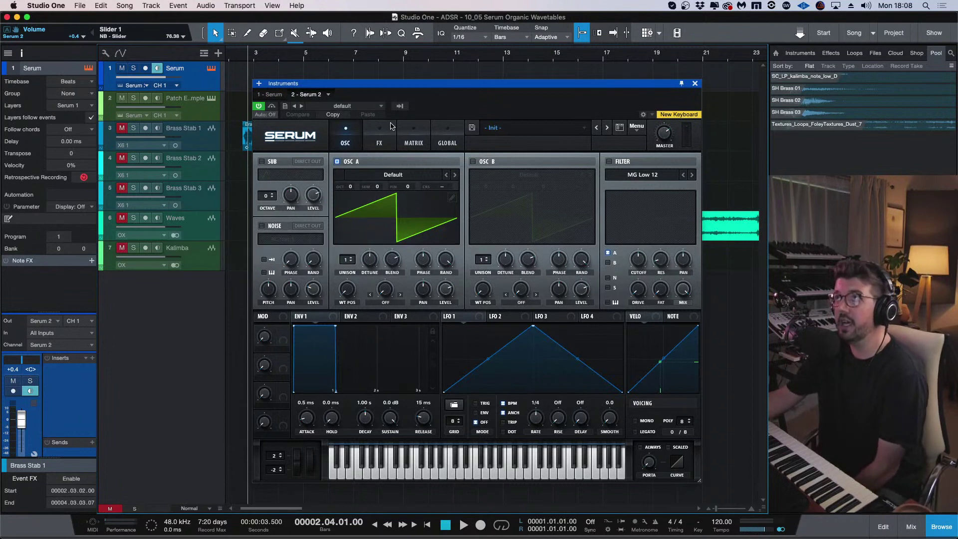
pyautogui.moveTo(417, 84); pyautogui.dragTo(418, 81)
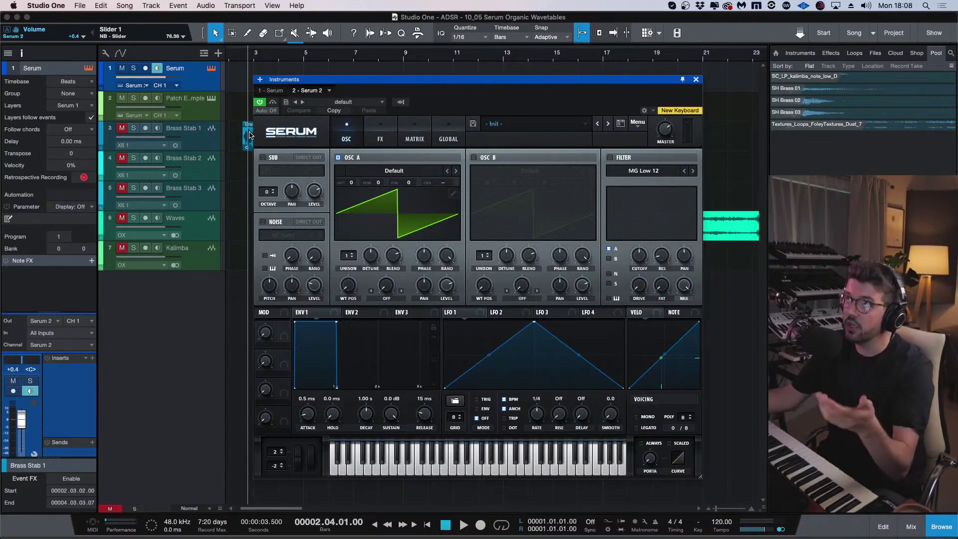
pyautogui.moveTo(270, 80); pyautogui.dragTo(319, 78)
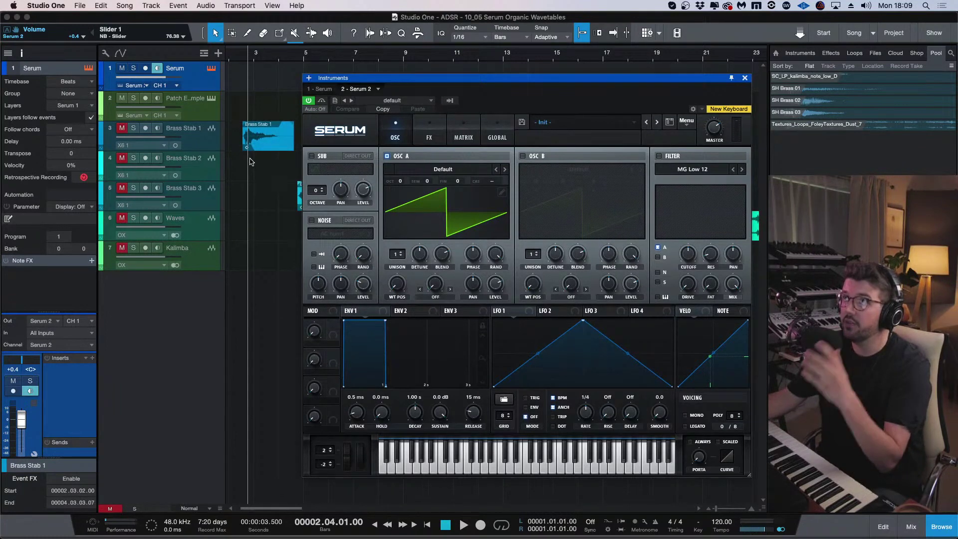
pyautogui.moveTo(368, 78); pyautogui.dragTo(349, 76)
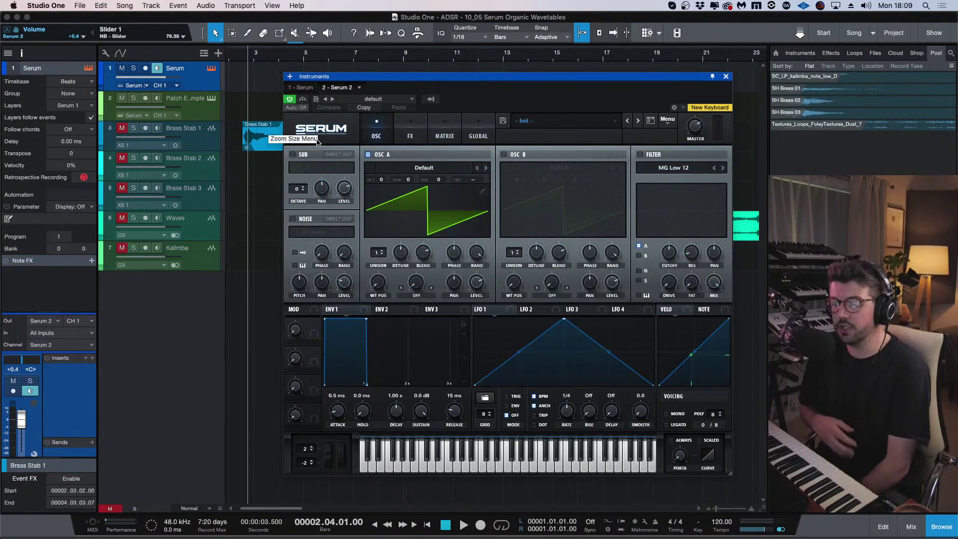
# Open Oscillator A's wavetable editor and enter C2 in the formula field as the split pitch.
pyautogui.moveTo(277, 129); pyautogui.dragTo(389, 198)
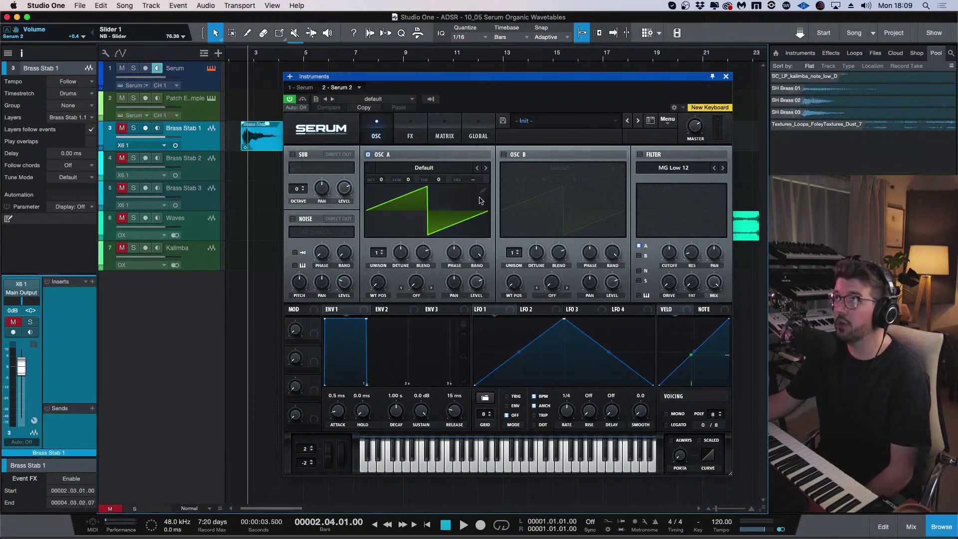
pyautogui.click(484, 196)
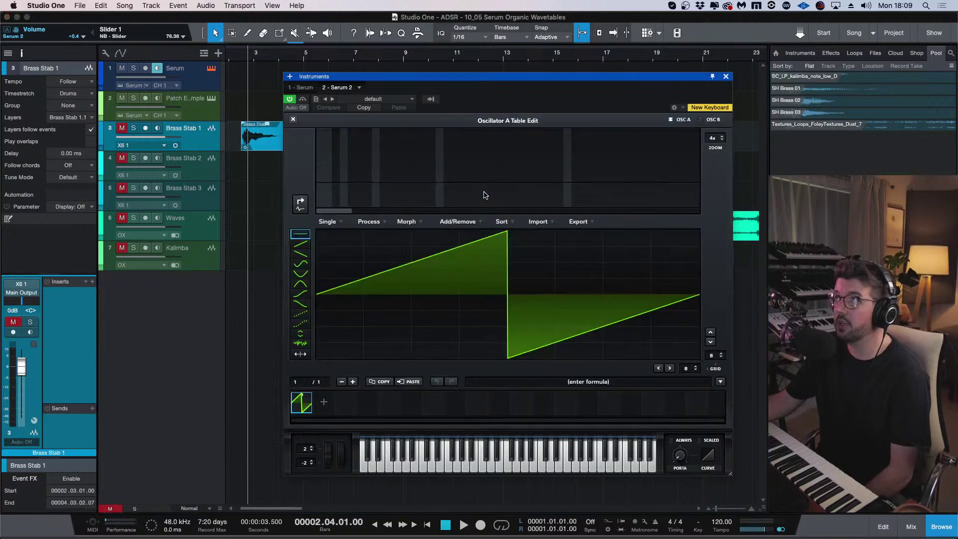
pyautogui.click(572, 381)
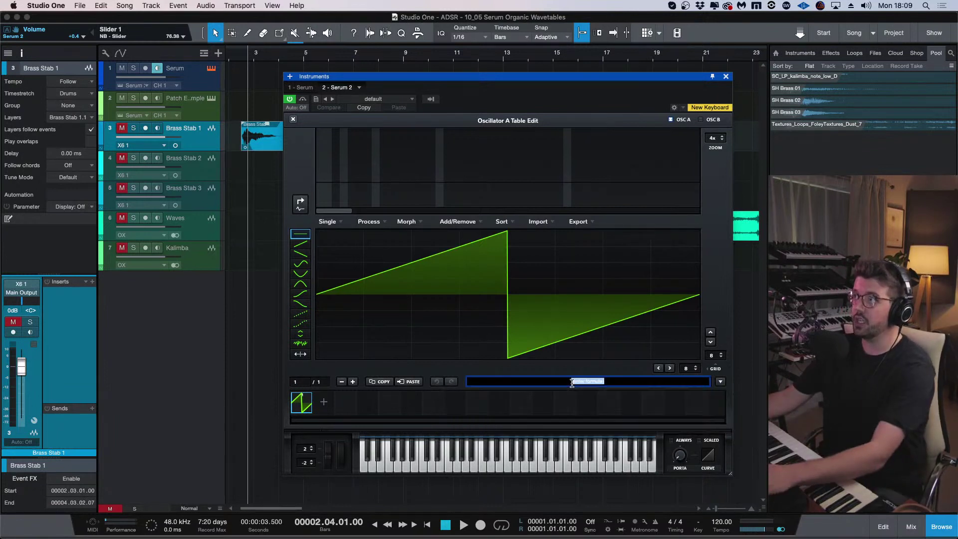
pyautogui.write('C2')
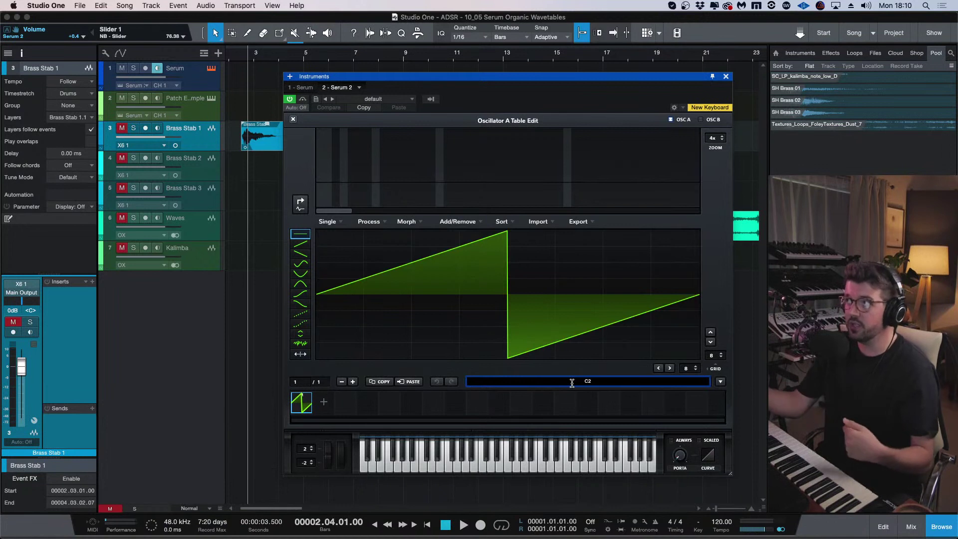
pyautogui.press('Return')
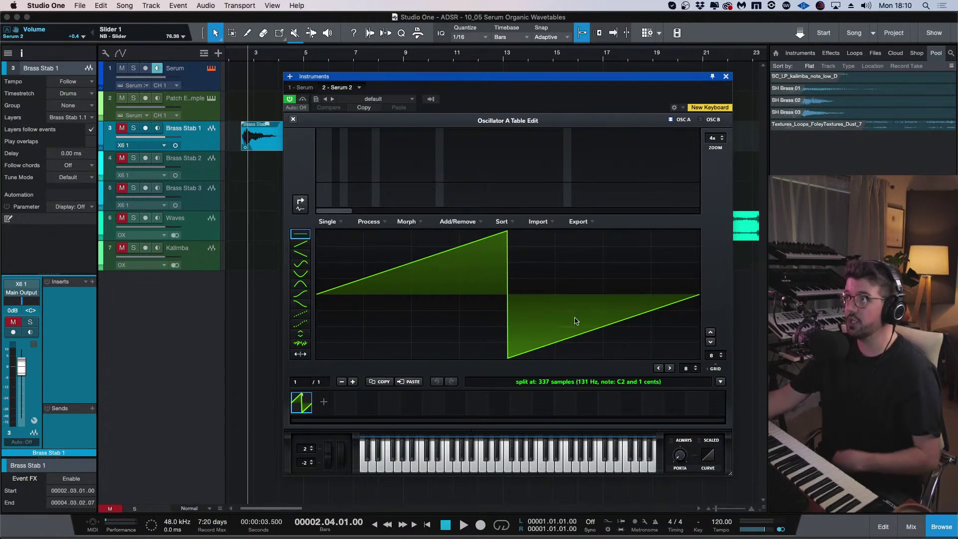
# Import the Brass Stab 1 clip into Oscillator A's wavetable editor, and show the wavetable in 3D on the oscillator page.
pyautogui.moveTo(271, 149); pyautogui.dragTo(573, 304)
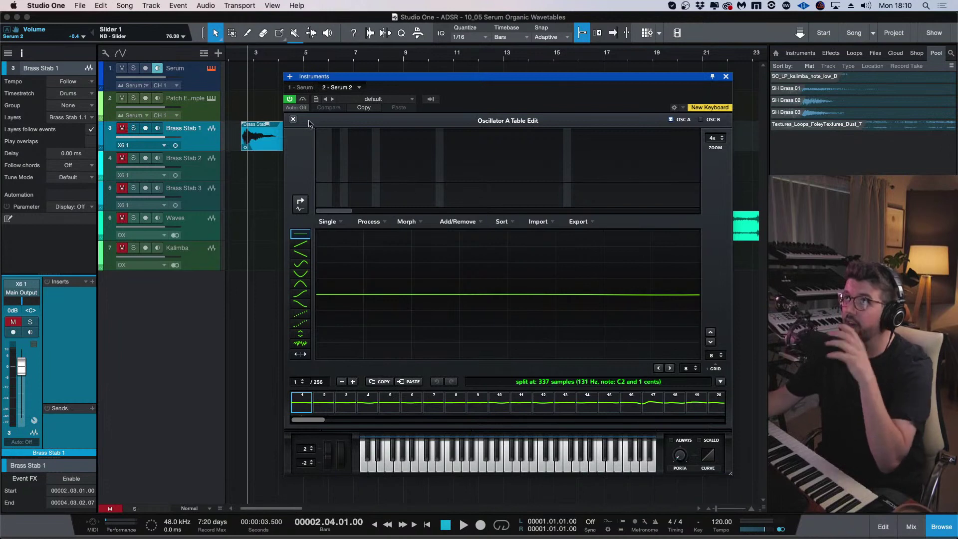
pyautogui.click(293, 120)
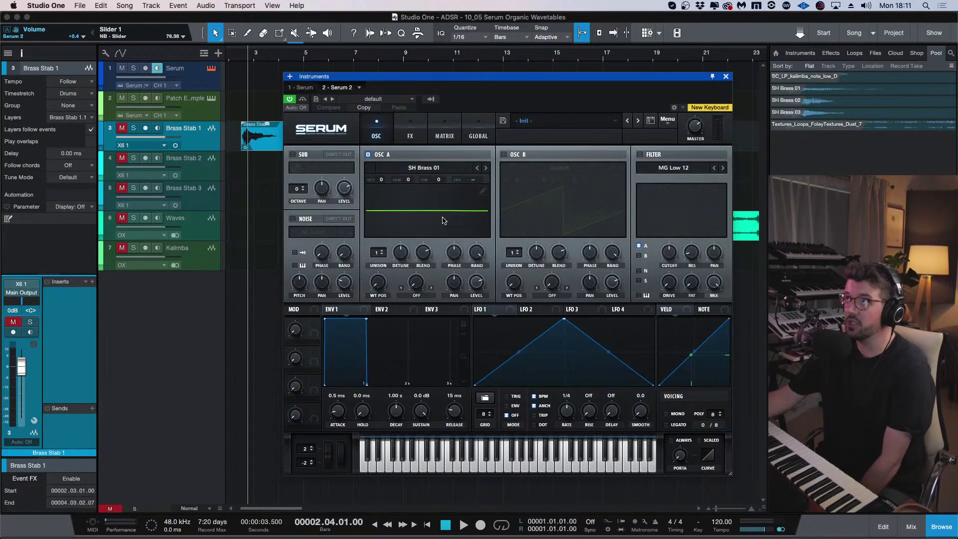
pyautogui.click(483, 192)
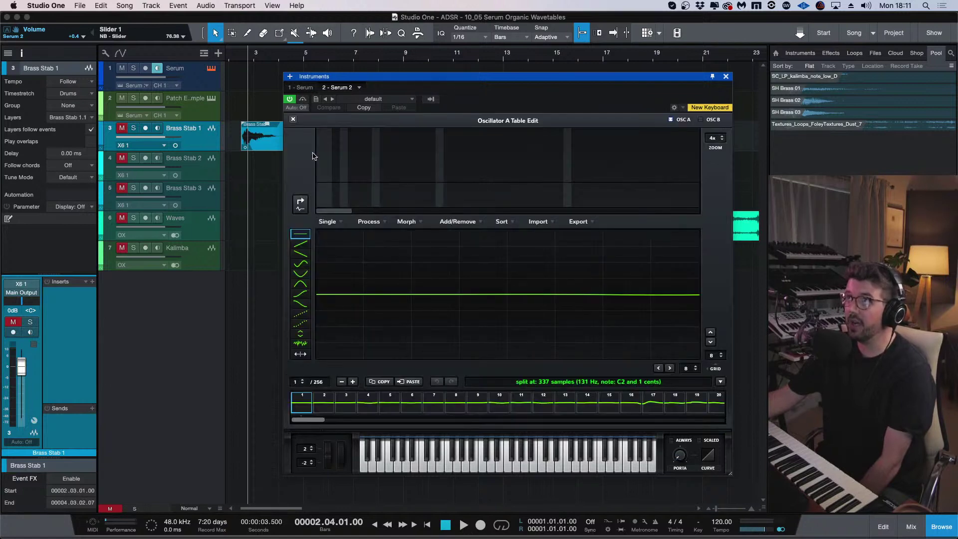
pyautogui.click(292, 119)
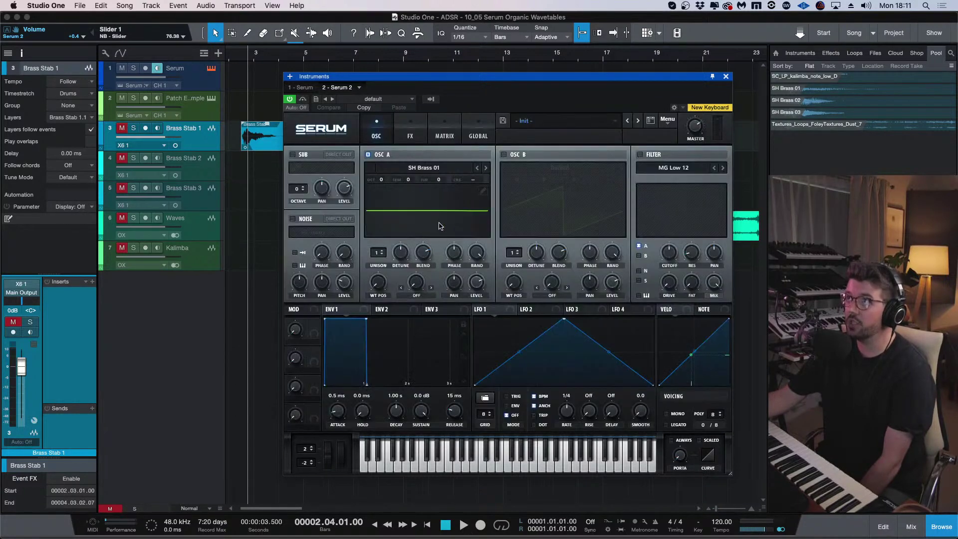
pyautogui.click(439, 226)
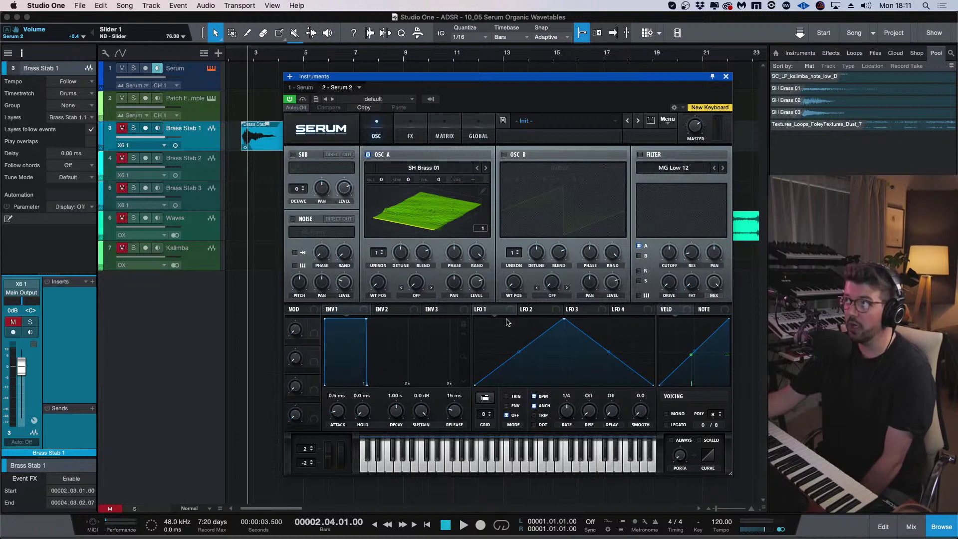
# Sweep Oscillator A's wavetable position up to 256 and back to 1, checking the individual frames in the table editor.
pyautogui.moveTo(385, 288); pyautogui.dragTo(395, 256)
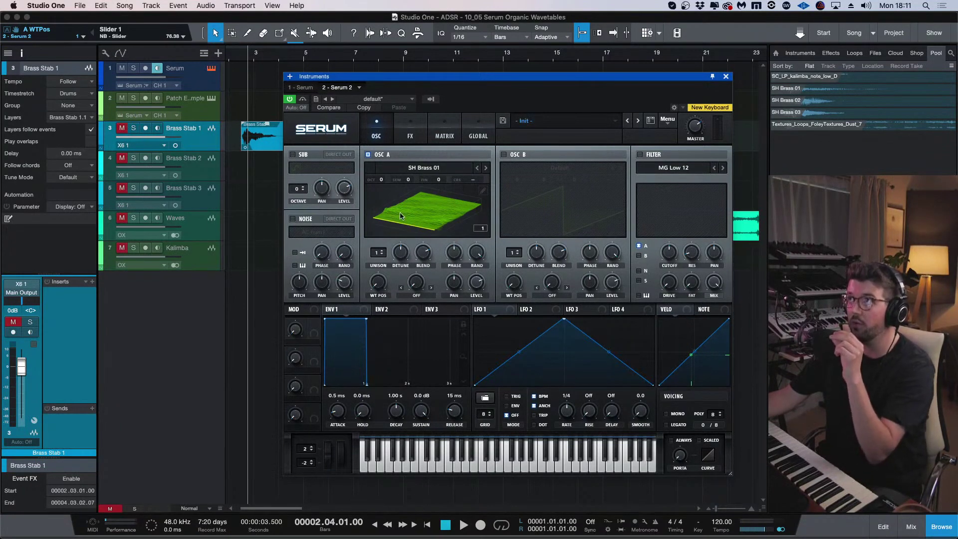
pyautogui.click(483, 191)
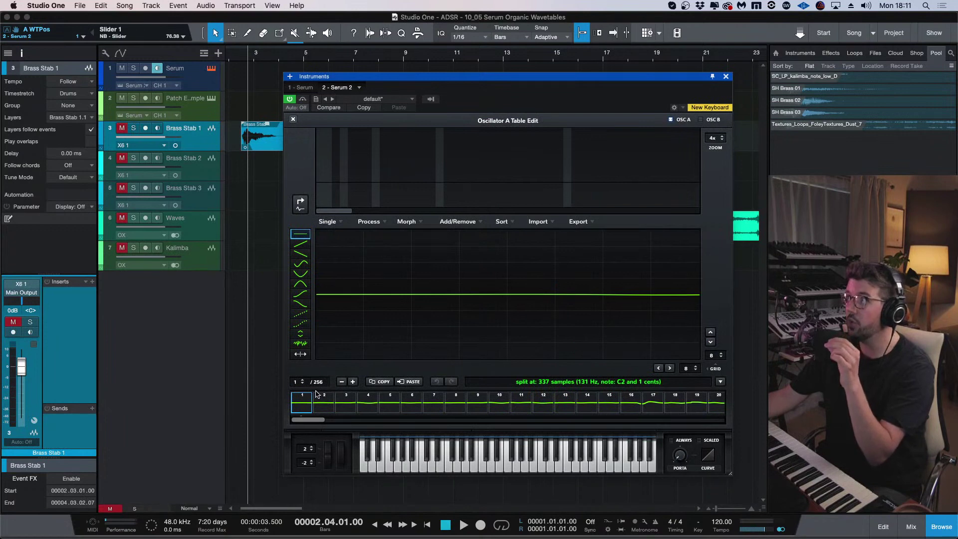
pyautogui.click(294, 121)
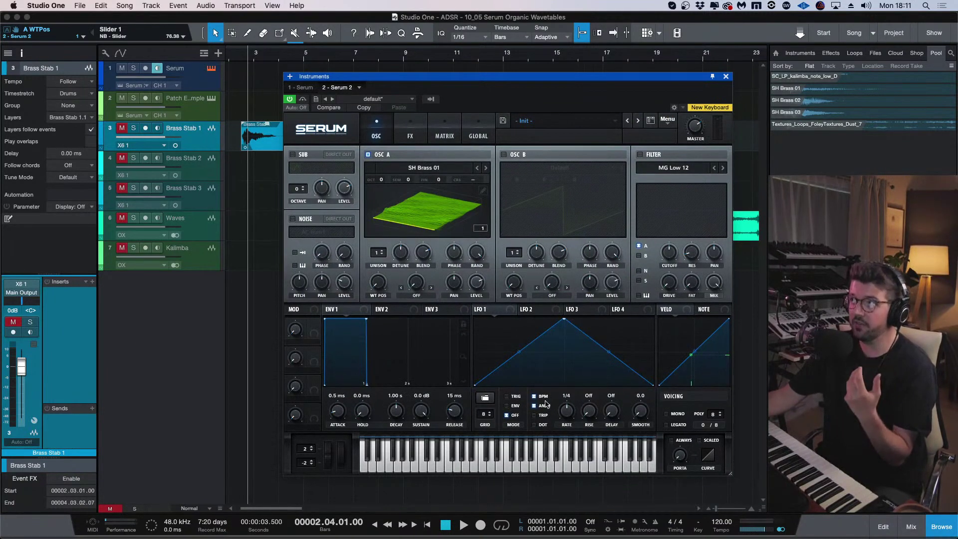
pyautogui.moveTo(378, 291); pyautogui.dragTo(411, 196)
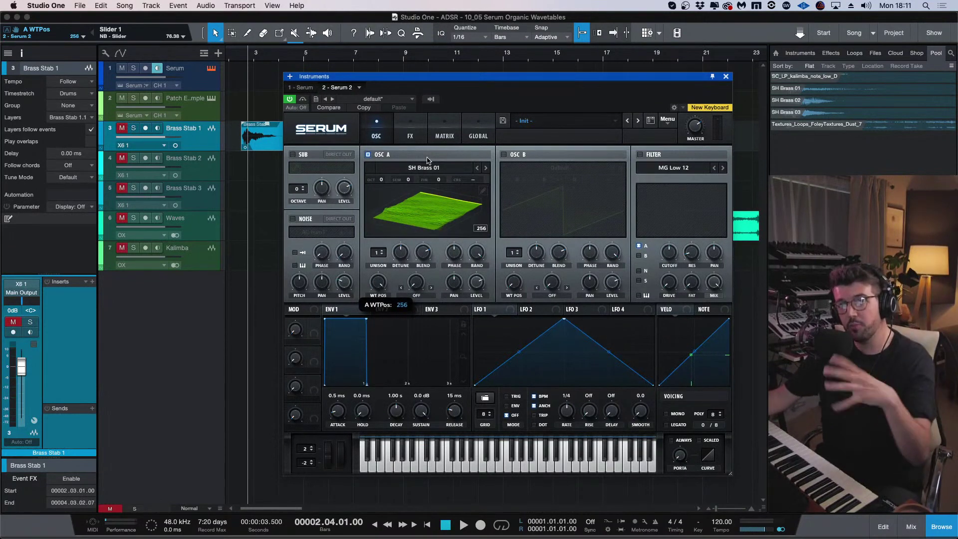
pyautogui.moveTo(452, 200); pyautogui.dragTo(469, 215)
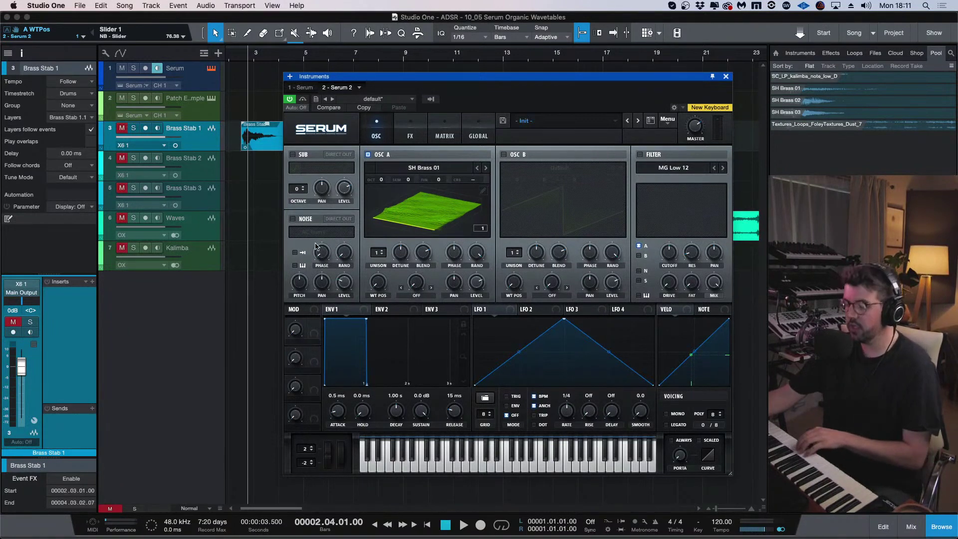
# Set the master volume to 72% and sweep Oscillator A's wavetable position back to frame 1 while playing notes.
pyautogui.click(696, 126)
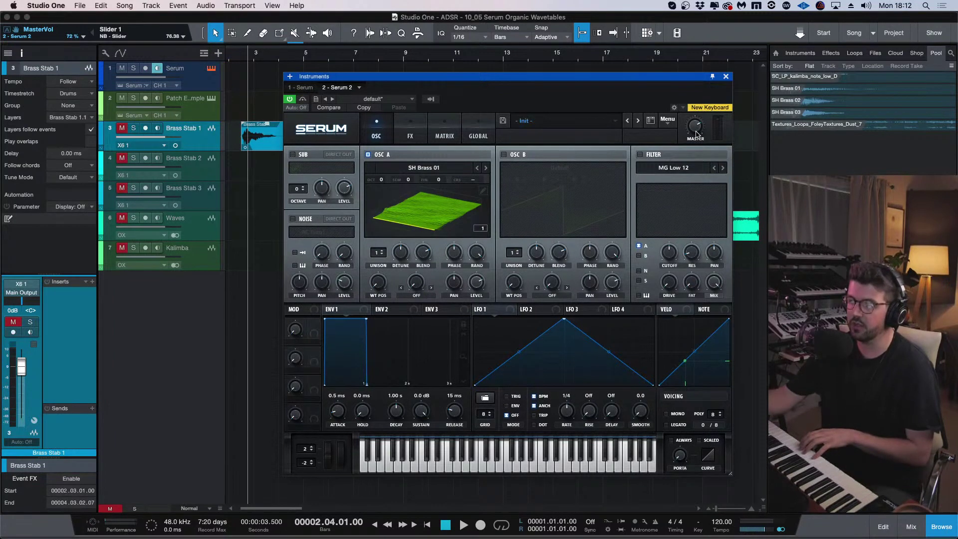
pyautogui.moveTo(383, 287); pyautogui.dragTo(392, 317)
pyautogui.moveTo(385, 356); pyautogui.dragTo(380, 379)
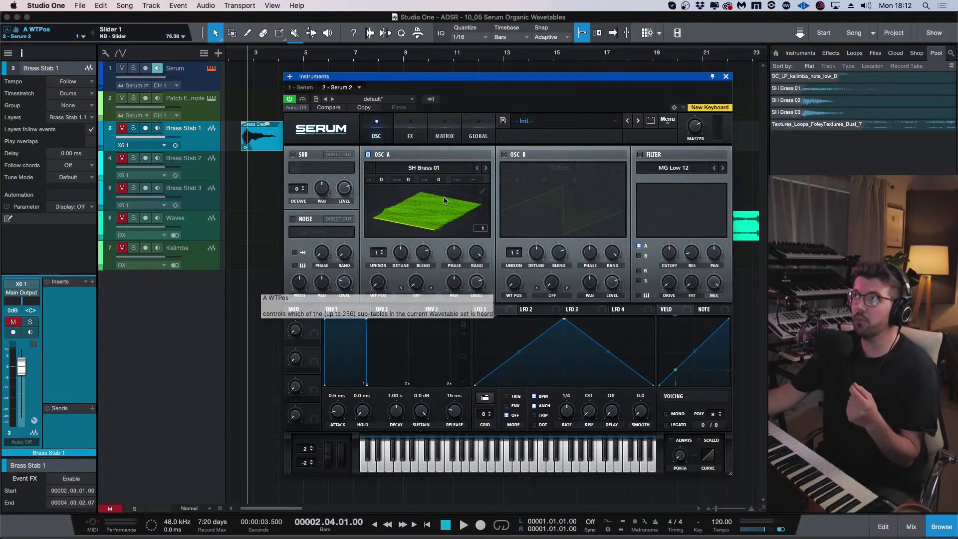
# Apply X-Fade Edges (grid size) to Oscillator A's wavetable frames in the table editor.
pyautogui.click(482, 190)
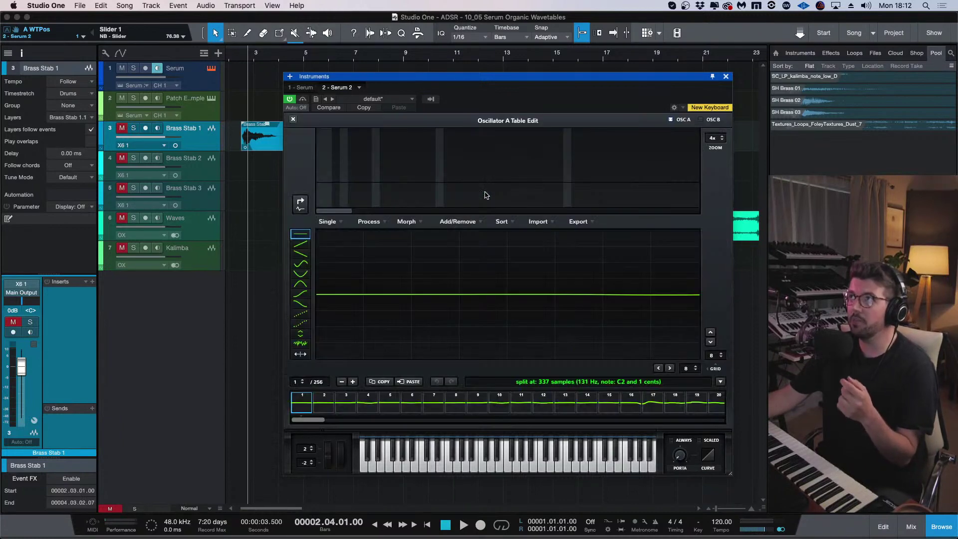
pyautogui.click(369, 223)
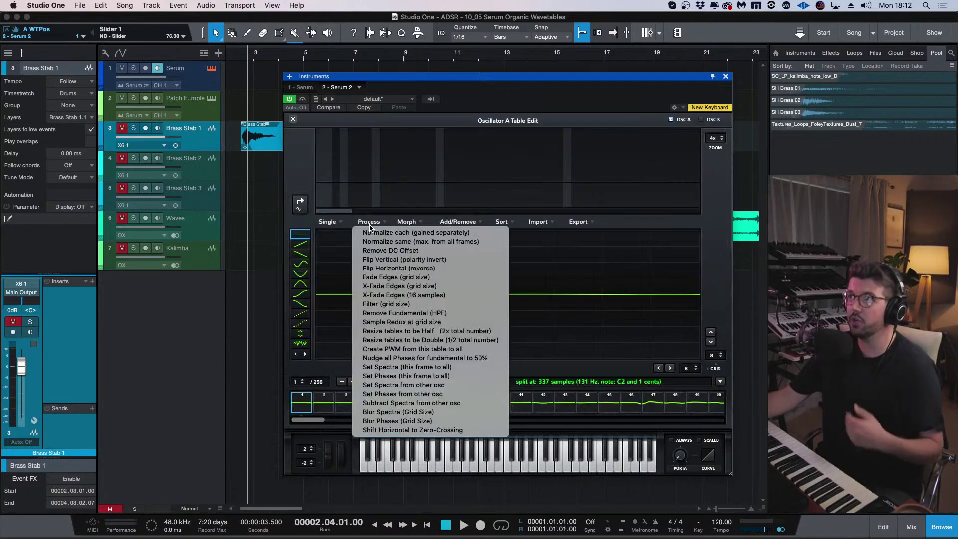
pyautogui.click(446, 287)
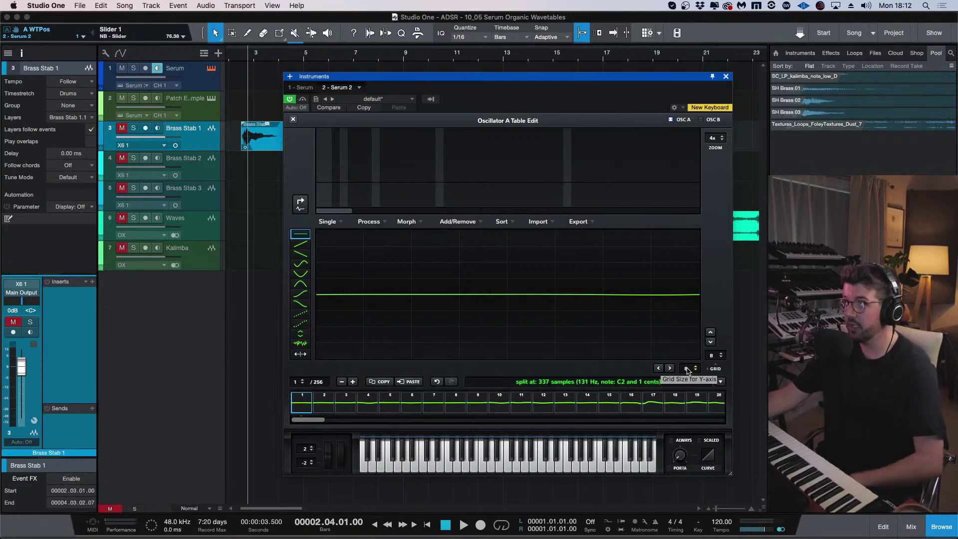
# Set the table editor's grid size to 32 and reapply X-Fade Edges (grid size) to the wavetable frames.
pyautogui.moveTo(688, 370); pyautogui.dragTo(690, 358)
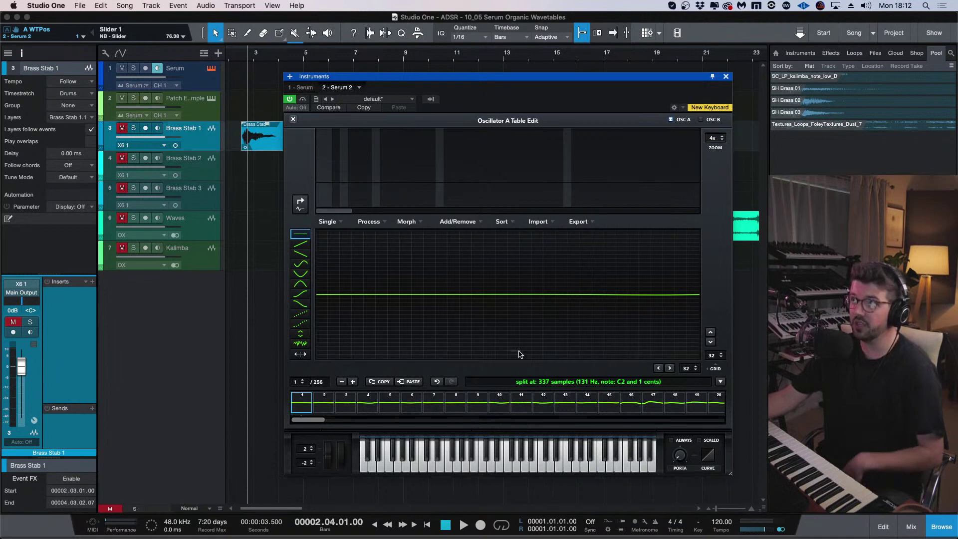
pyautogui.moveTo(307, 420); pyautogui.dragTo(274, 411)
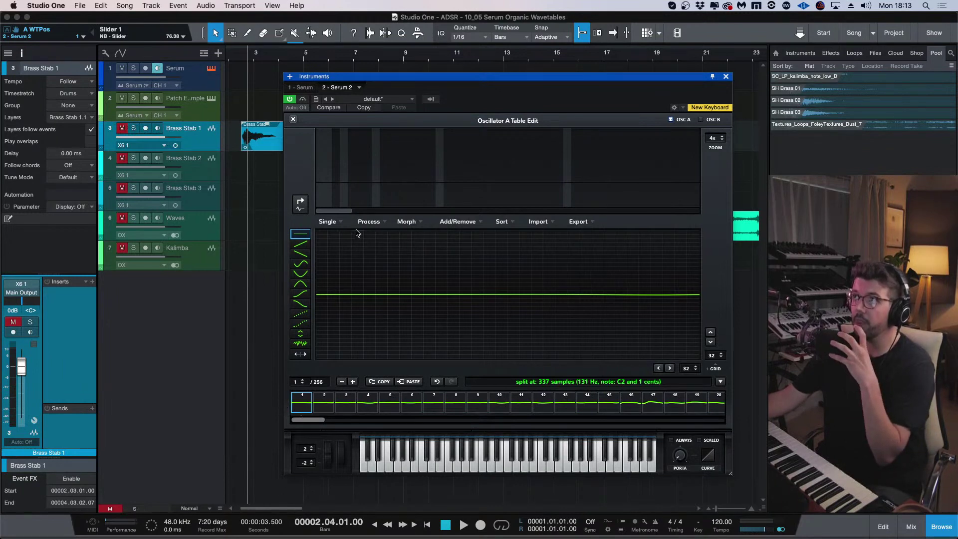
pyautogui.click(372, 221)
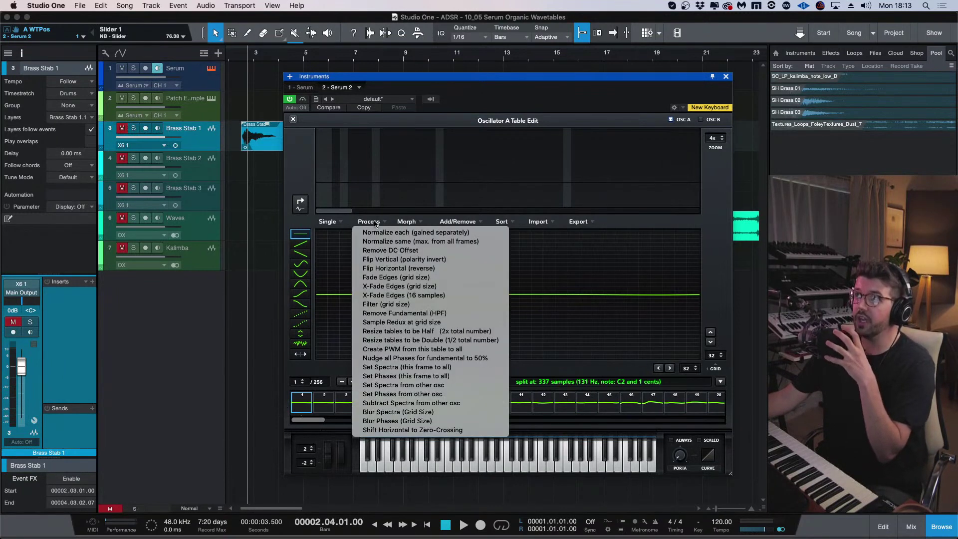
pyautogui.click(414, 286)
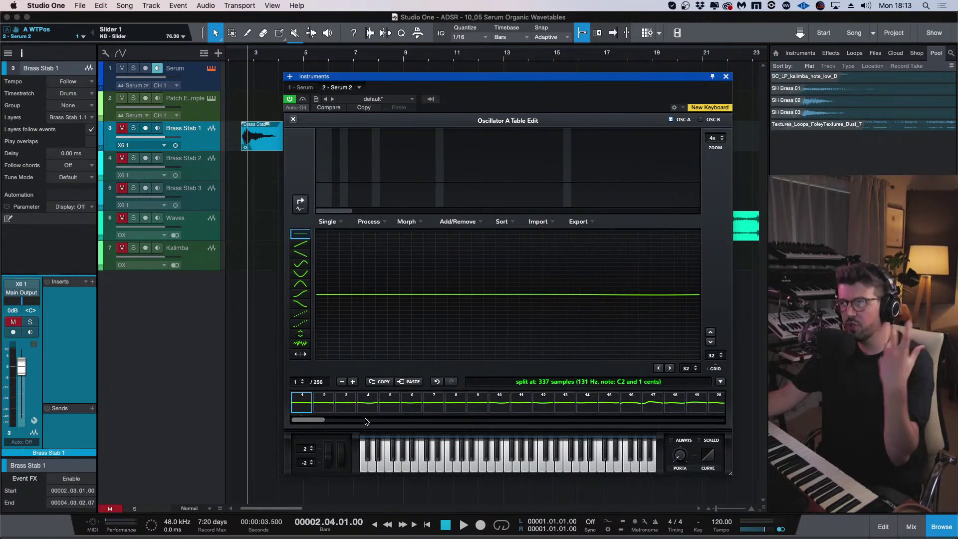
# Close the table editor and sweep Oscillator A's wavetable position to audition the crossfaded frames.
pyautogui.click(294, 121)
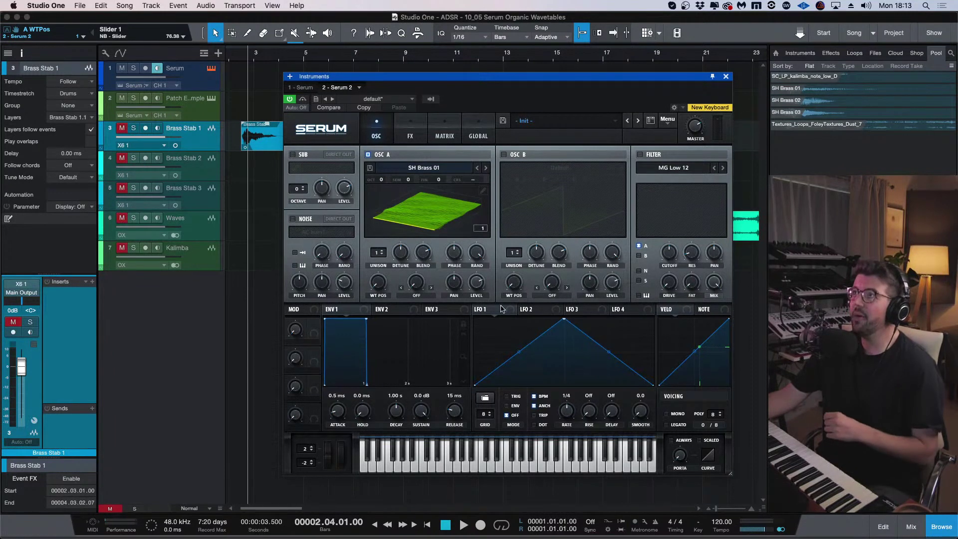
pyautogui.moveTo(378, 283); pyautogui.dragTo(388, 300)
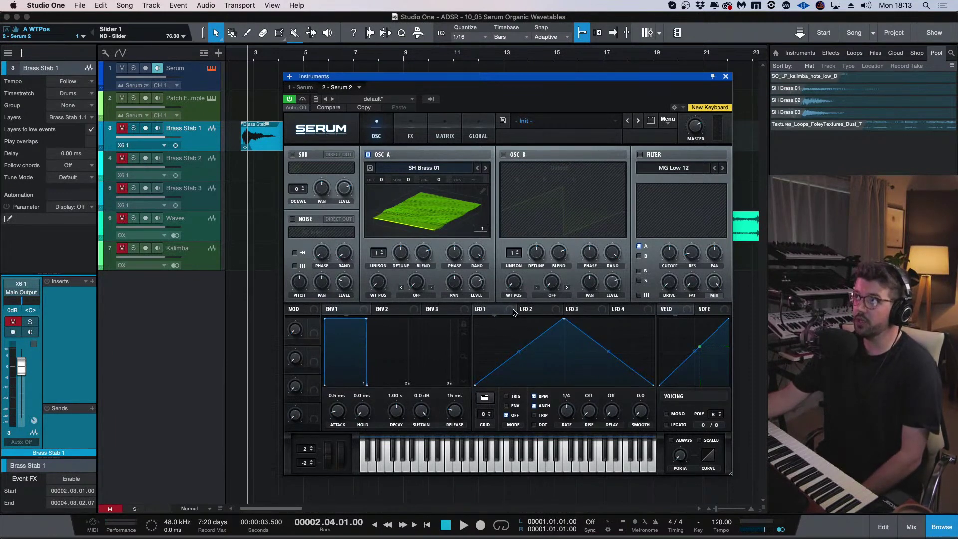
# Assign LFO 1 to Oscillator A's wavetable position and set its rate to 1.2 Hz with BPM sync off.
pyautogui.moveTo(512, 312); pyautogui.dragTo(384, 283)
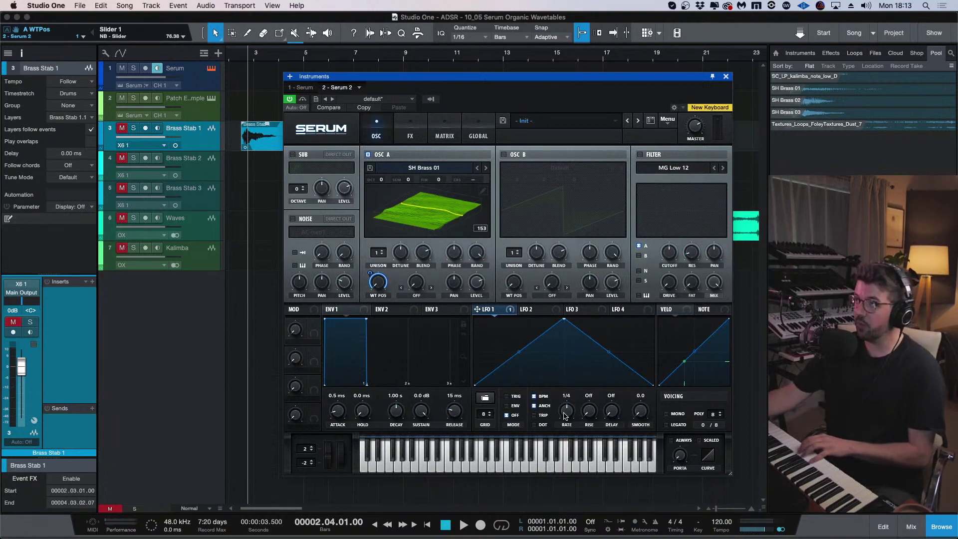
pyautogui.moveTo(562, 427); pyautogui.dragTo(562, 435)
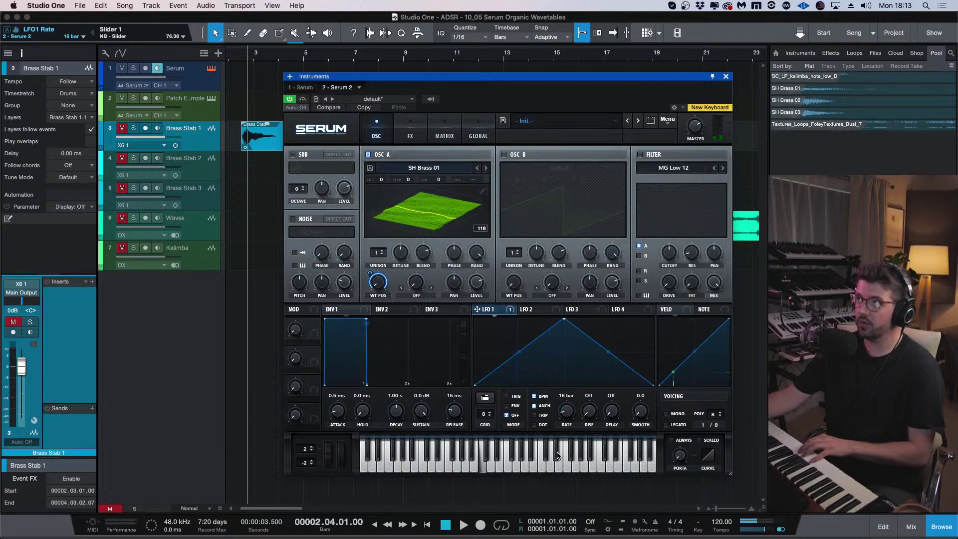
pyautogui.moveTo(560, 439); pyautogui.dragTo(564, 420)
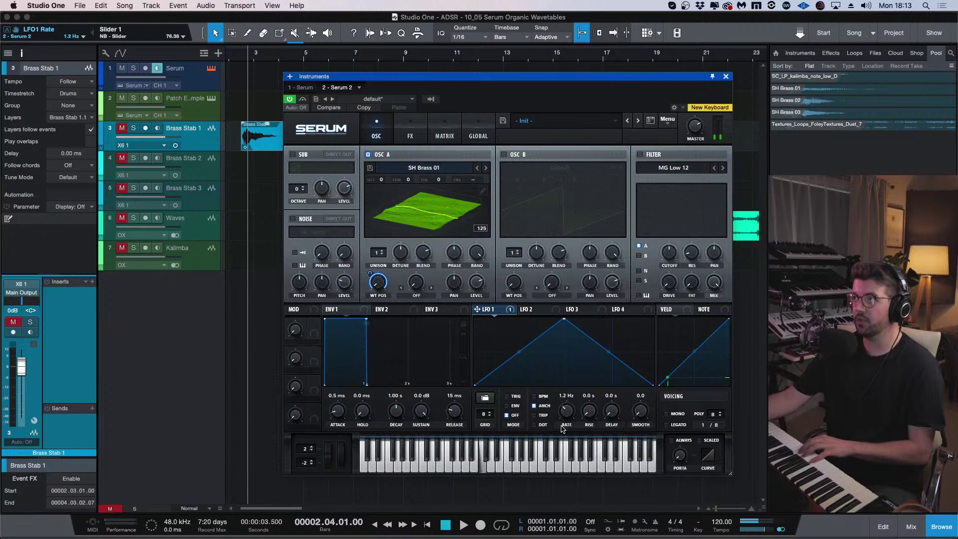
# Switch LFO 1 to Trig mode and set Oscillator A's octave to -1.
pyautogui.click(506, 406)
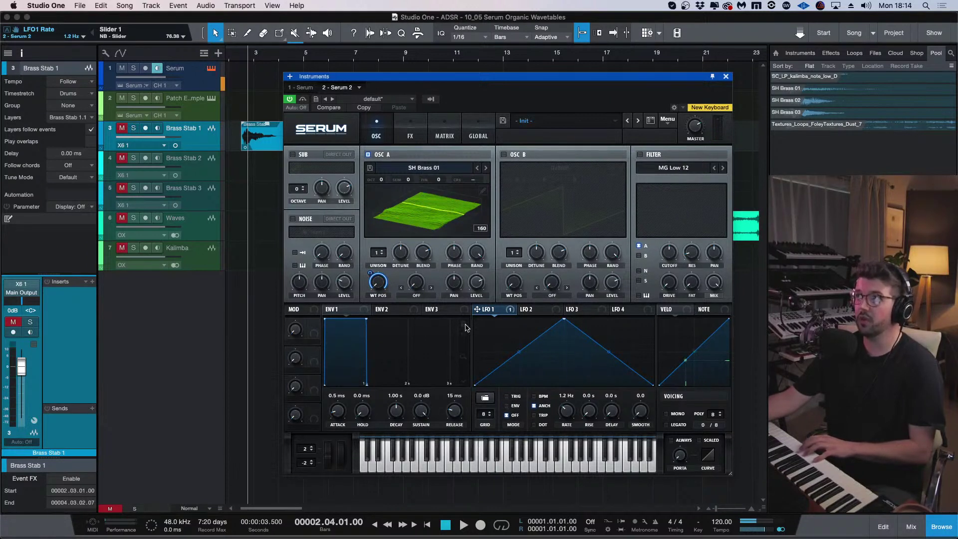
pyautogui.click(508, 396)
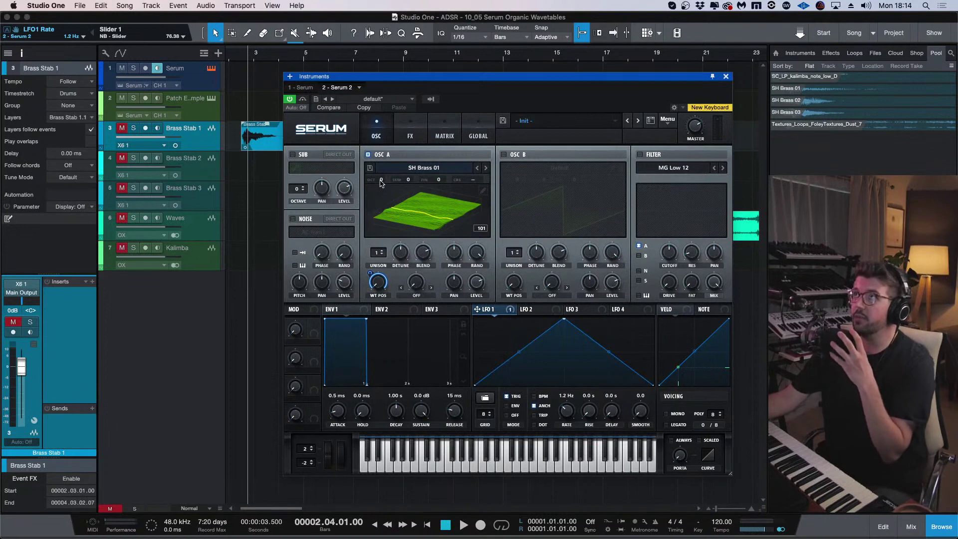
pyautogui.moveTo(382, 181); pyautogui.dragTo(382, 194)
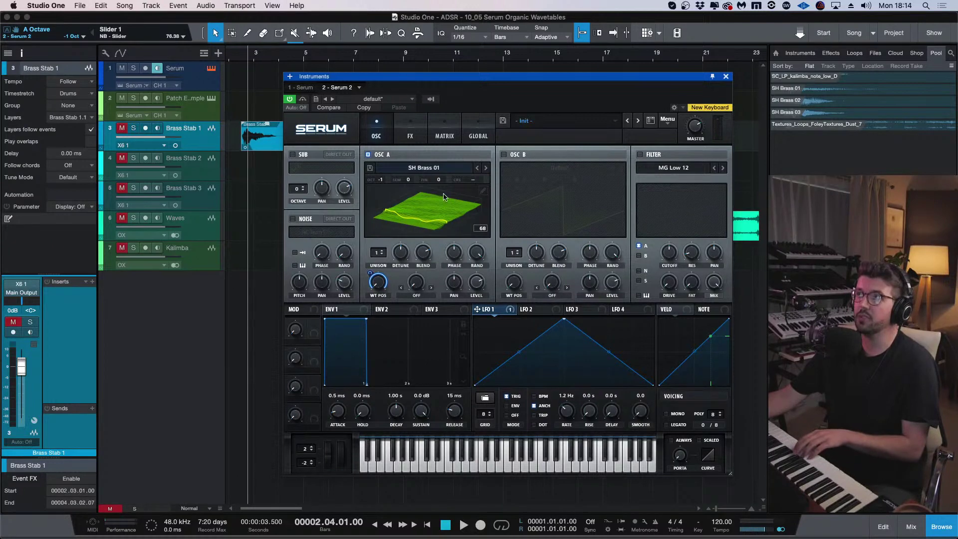
# Shift the Brass Stab 2 clip to start at bar 3, leaving it reachable beside the recentered Serum window.
pyautogui.moveTo(554, 81); pyautogui.dragTo(686, 77)
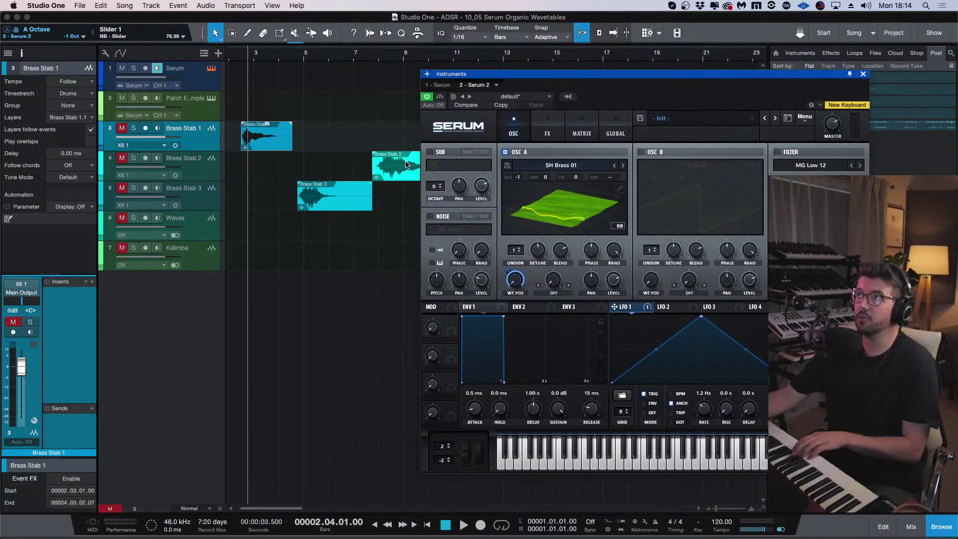
pyautogui.moveTo(407, 165); pyautogui.dragTo(288, 166)
pyautogui.moveTo(510, 79); pyautogui.dragTo(363, 85)
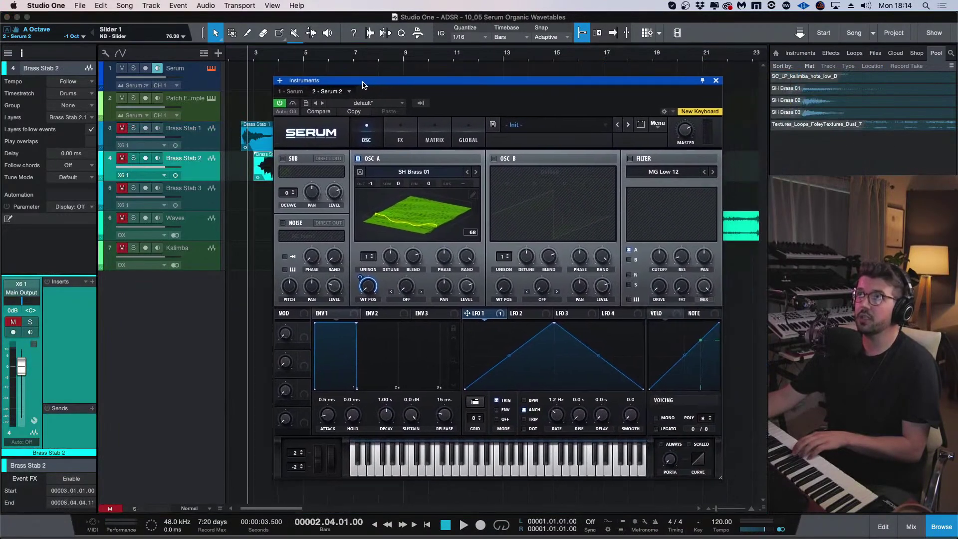
# Turn on Oscillator B and set the audio import split in its table editor to note C3.
pyautogui.click(608, 195)
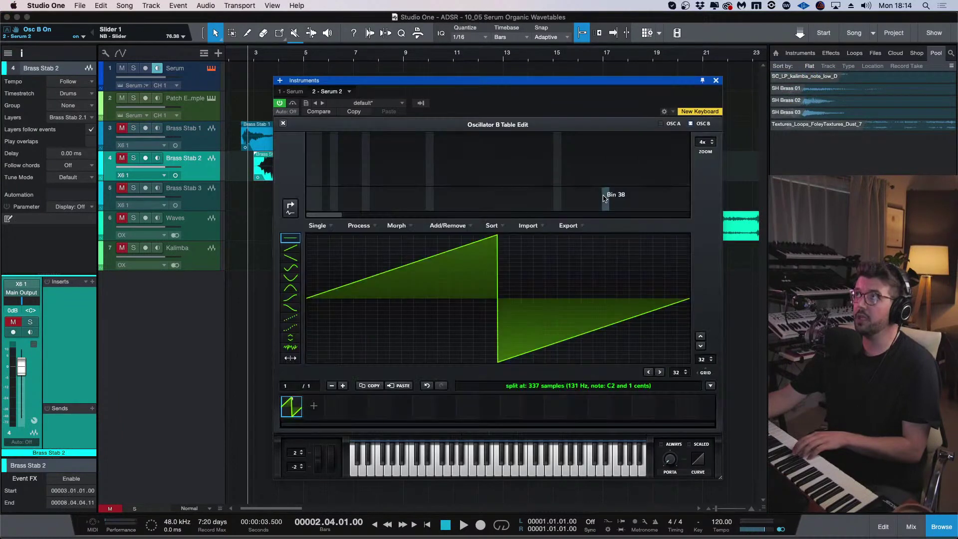
pyautogui.click(641, 386)
pyautogui.write('C3')
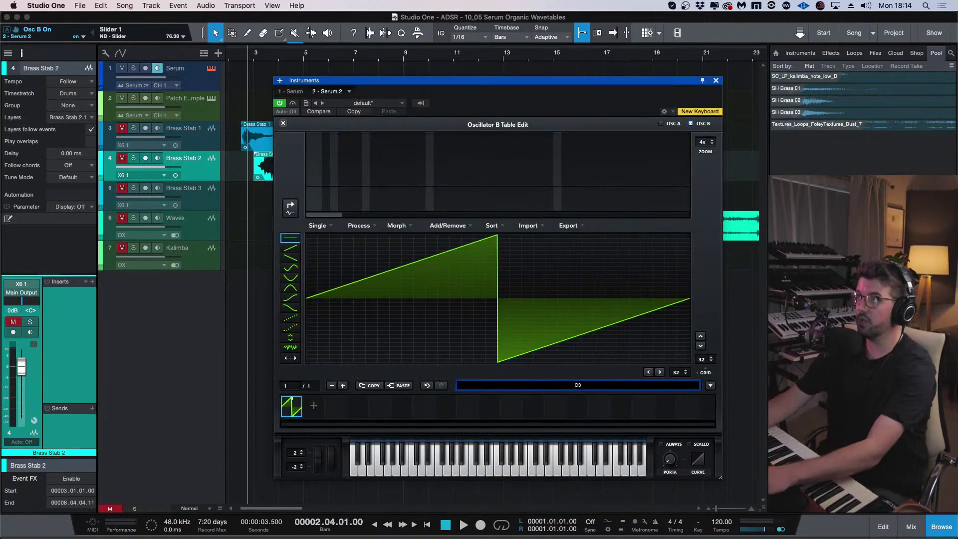
pyautogui.press('Return')
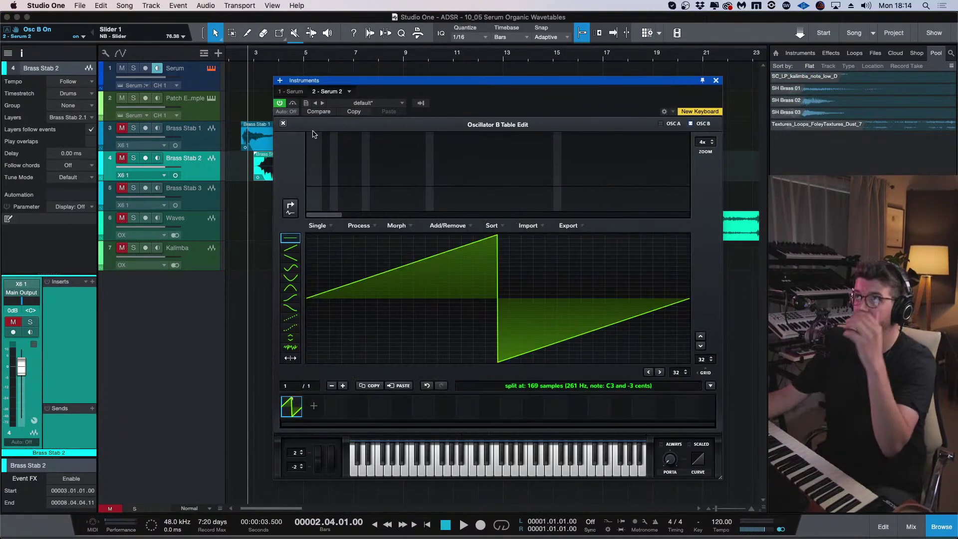
# Load the Brass Stab 2 clip into Oscillator B as its wavetable and turn off Oscillator A.
pyautogui.click(283, 123)
pyautogui.moveTo(261, 166); pyautogui.dragTo(562, 210)
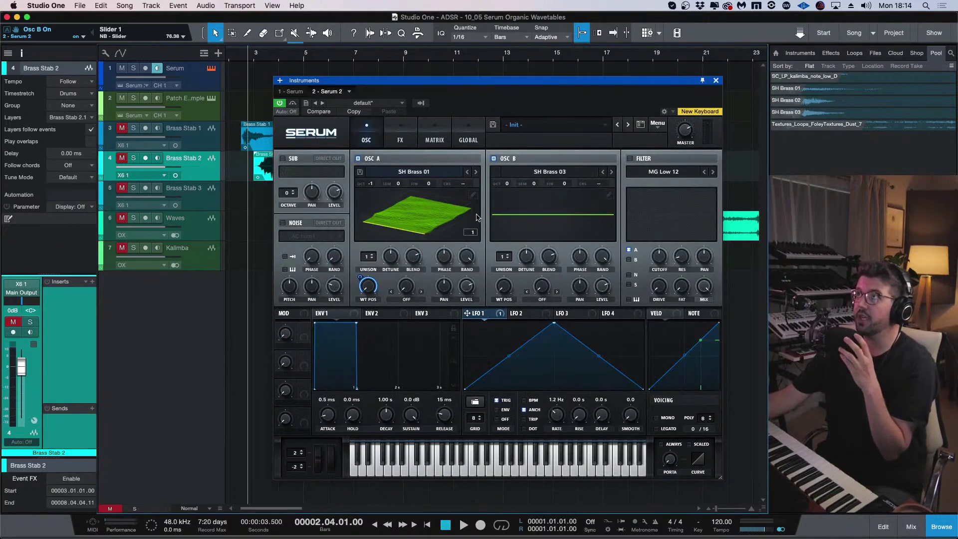
pyautogui.click(358, 158)
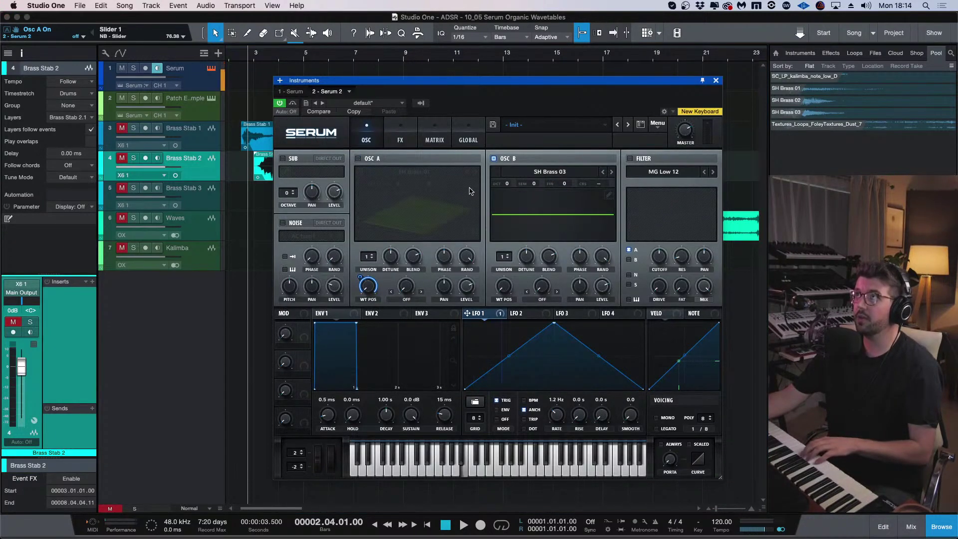
# Apply X-Fade Edges (grid size) to Oscillator B's wavetable frames and close the table editor.
pyautogui.click(608, 194)
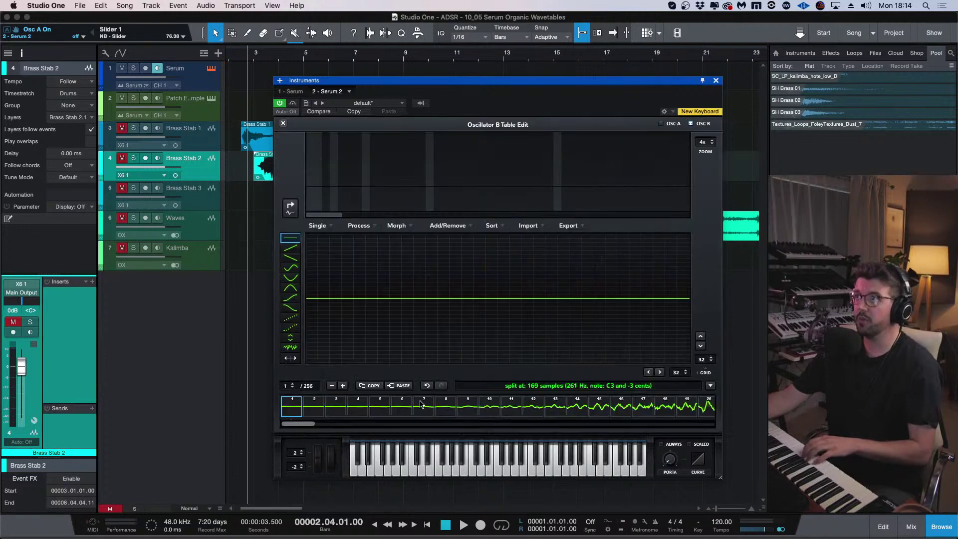
pyautogui.click(360, 226)
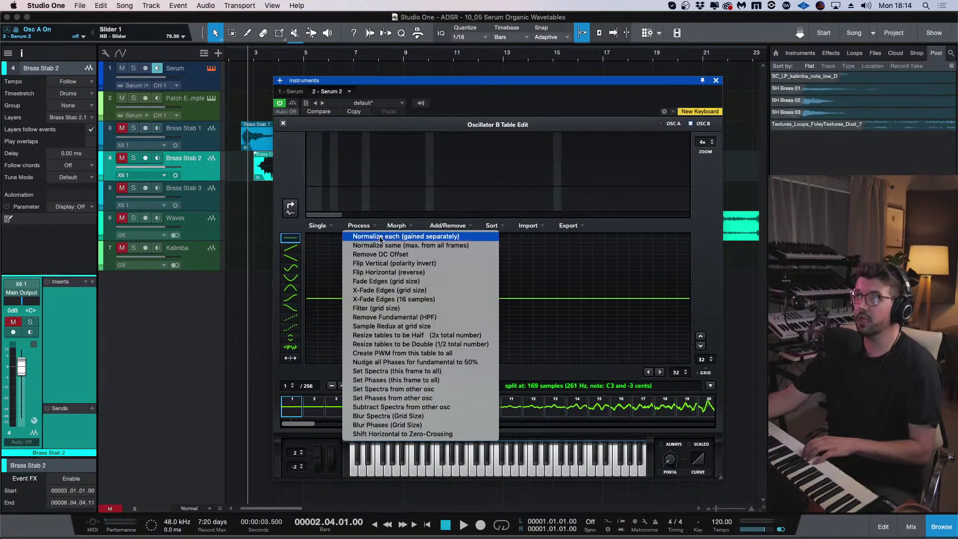
pyautogui.click(415, 290)
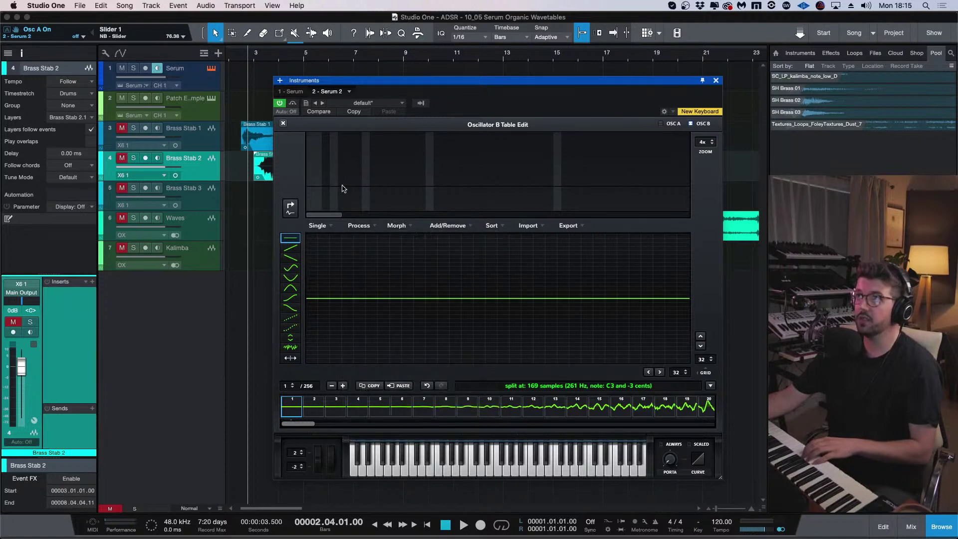
pyautogui.click(283, 125)
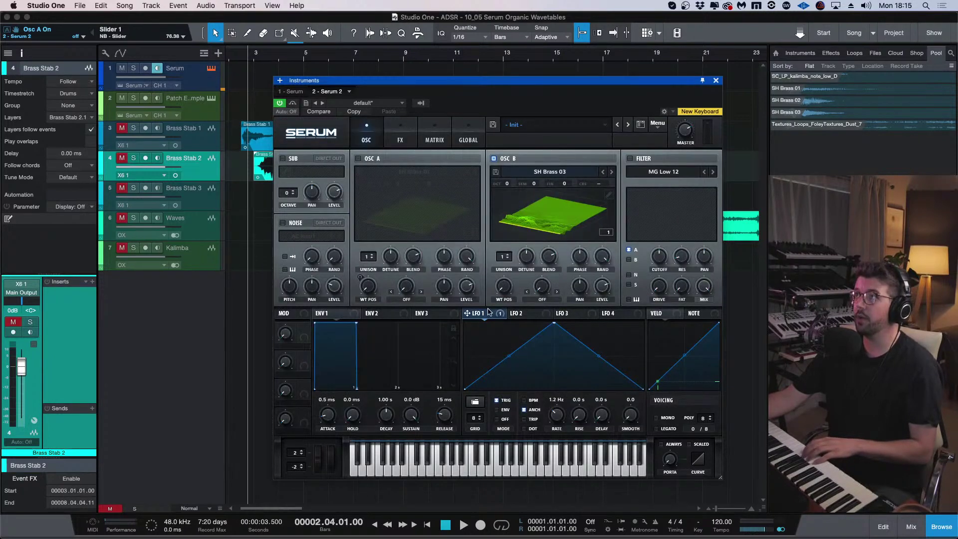
# Assign LFO 1 to Oscillator B's wavetable position and give the oscillator 7 unison voices with detune 0.09.
pyautogui.moveTo(467, 313); pyautogui.dragTo(504, 287)
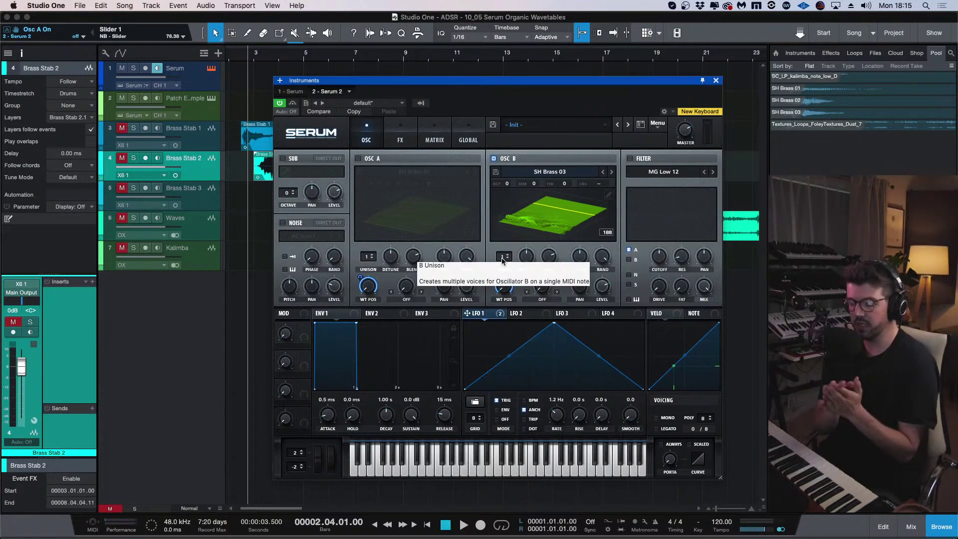
pyautogui.moveTo(503, 259); pyautogui.dragTo(561, 265)
pyautogui.click(527, 256)
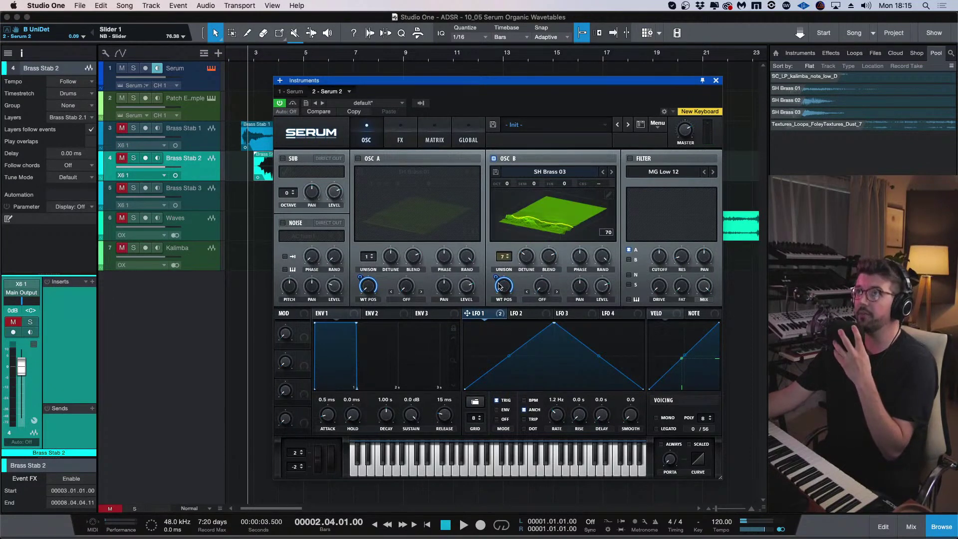
# Turn Oscillator A back on at octave 0 and replace its wavetable with the Brass Stab 3 clip.
pyautogui.click(358, 158)
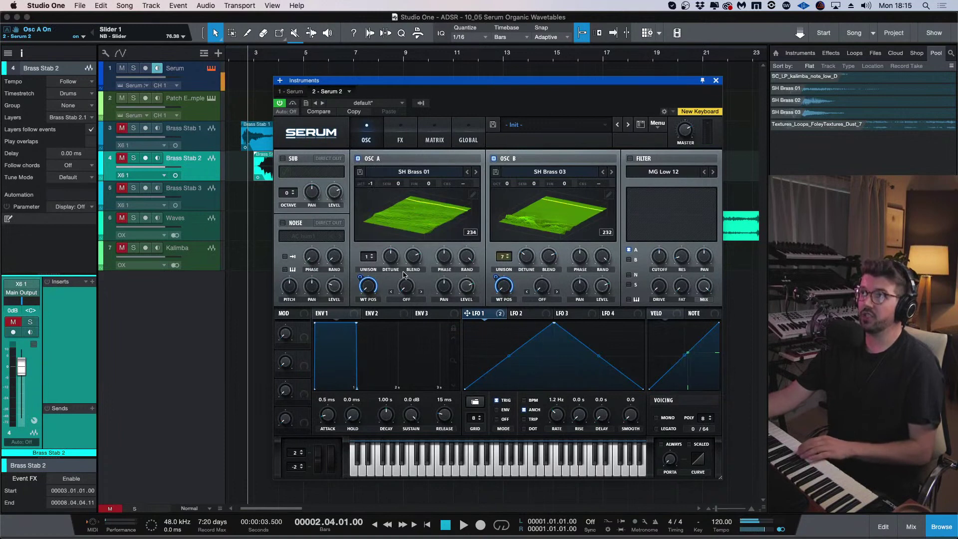
pyautogui.moveTo(370, 184); pyautogui.dragTo(370, 181)
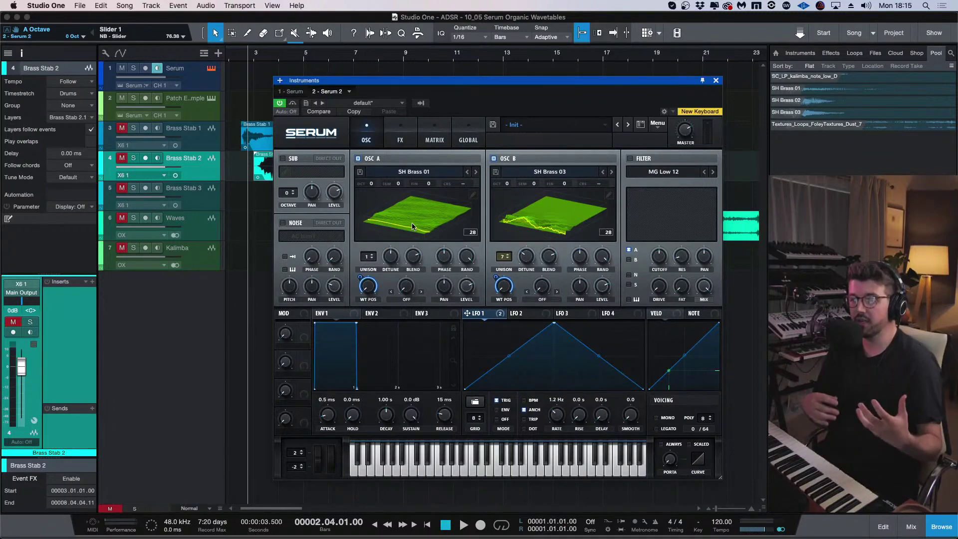
pyautogui.moveTo(673, 81); pyautogui.dragTo(726, 80)
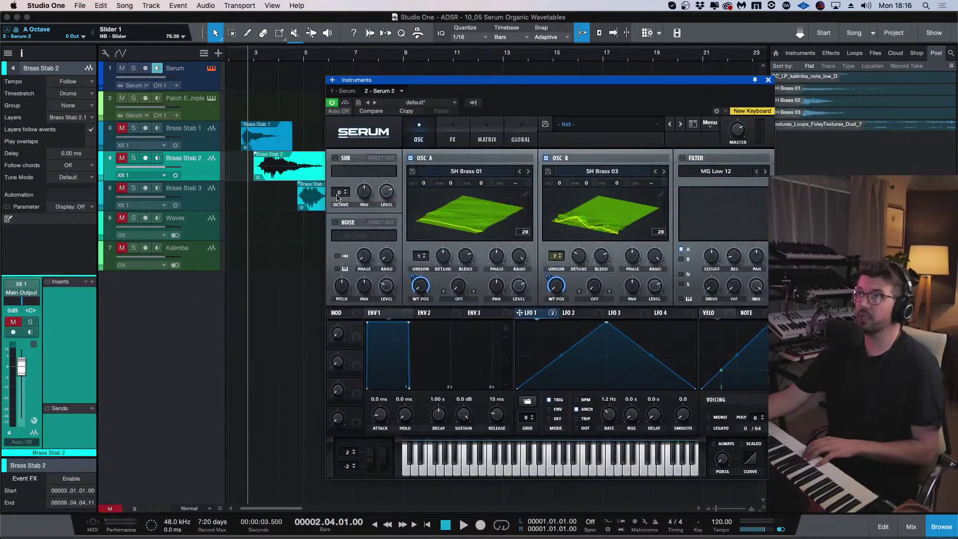
pyautogui.moveTo(312, 196); pyautogui.dragTo(494, 211)
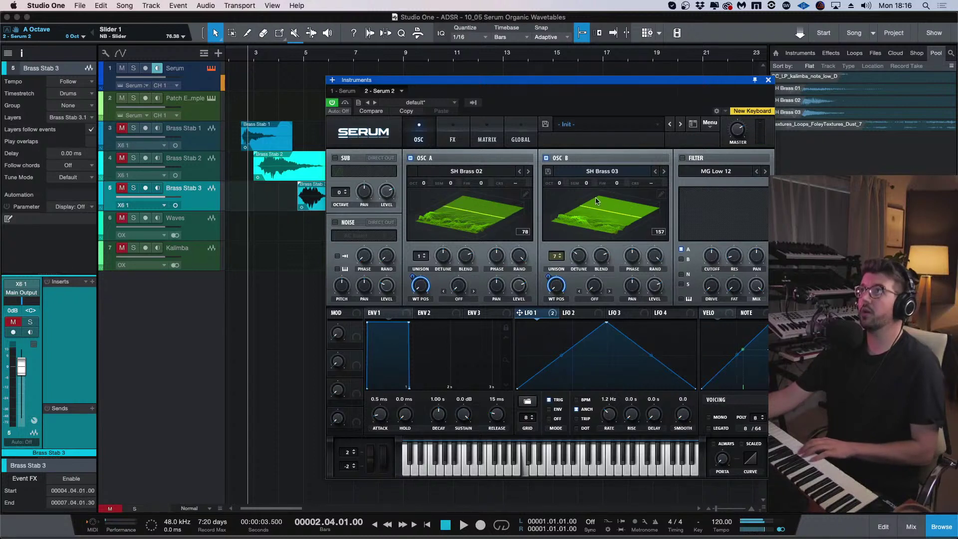
# Turn off Oscillator B and examine the individual frames of Oscillator A's new wavetable in the table editor.
pyautogui.click(546, 158)
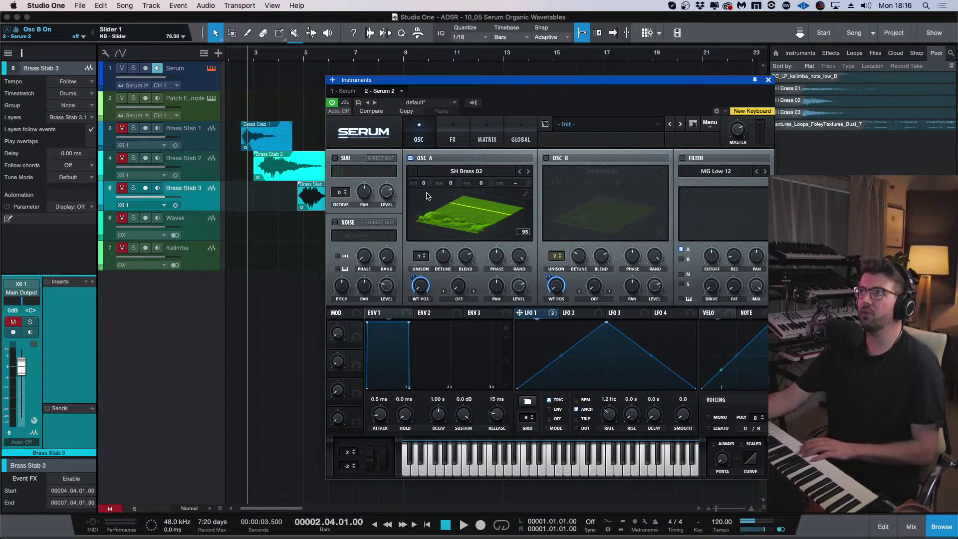
pyautogui.click(525, 195)
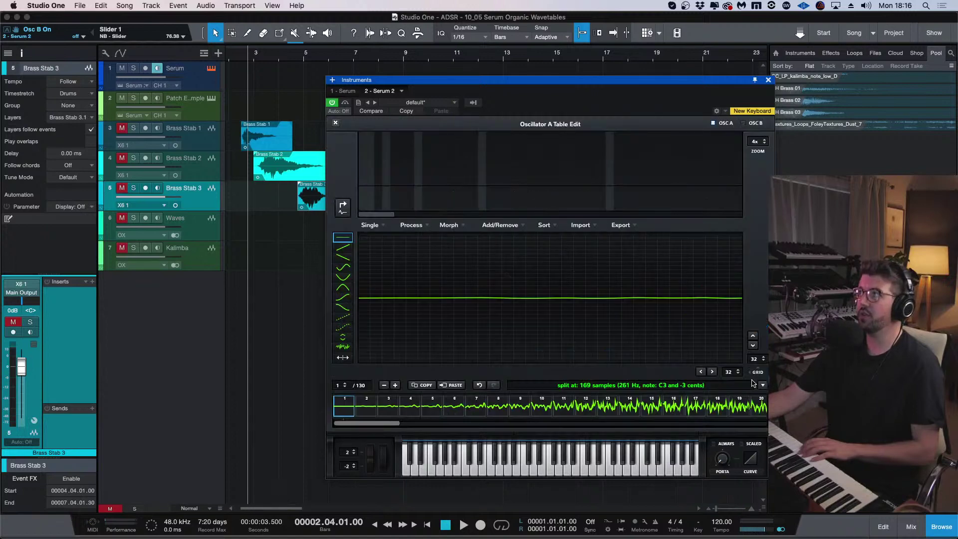
pyautogui.moveTo(688, 82); pyautogui.dragTo(614, 89)
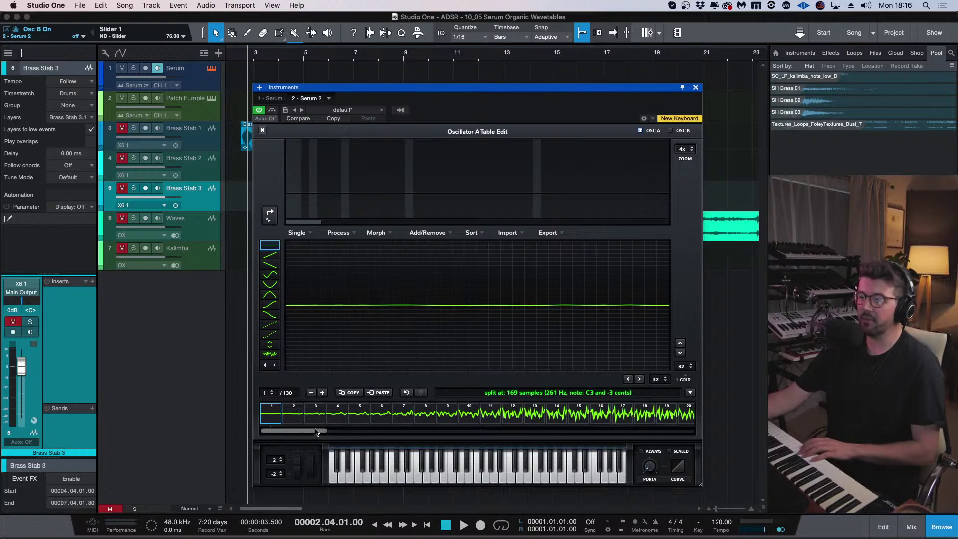
pyautogui.moveTo(315, 432); pyautogui.dragTo(245, 417)
pyautogui.click(357, 417)
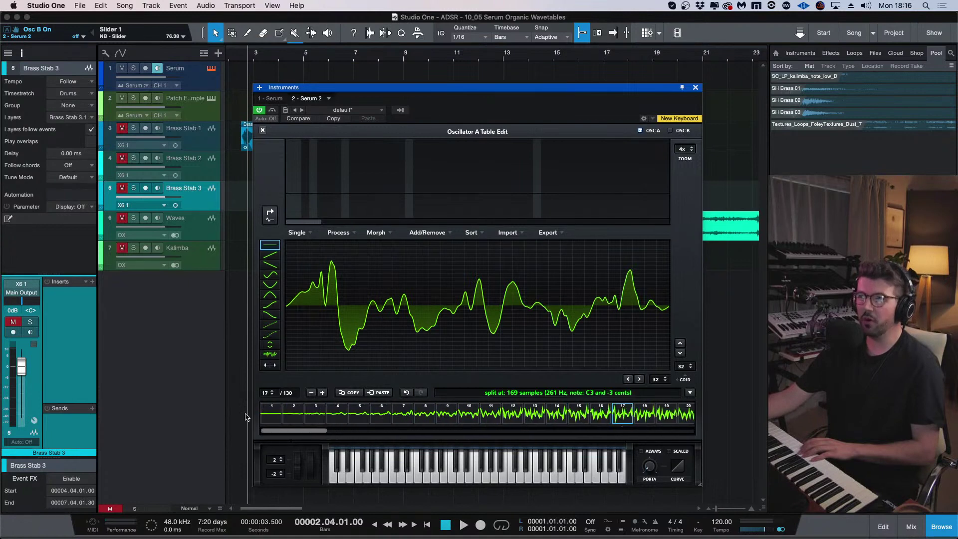
pyautogui.click(263, 132)
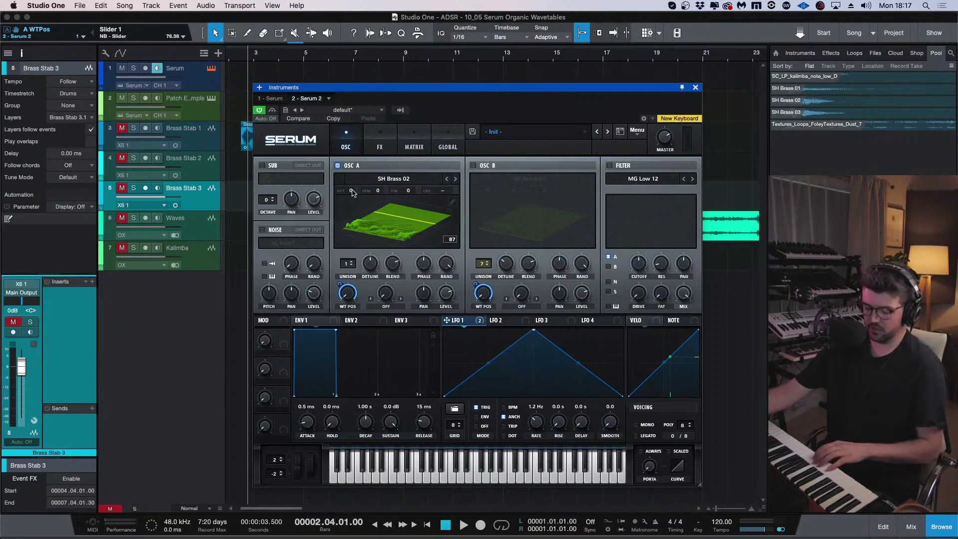
# Set Oscillator A's octave to -1 and turn Oscillator B back on with unison detune 0.08 and pan -1.
pyautogui.moveTo(353, 192); pyautogui.dragTo(364, 224)
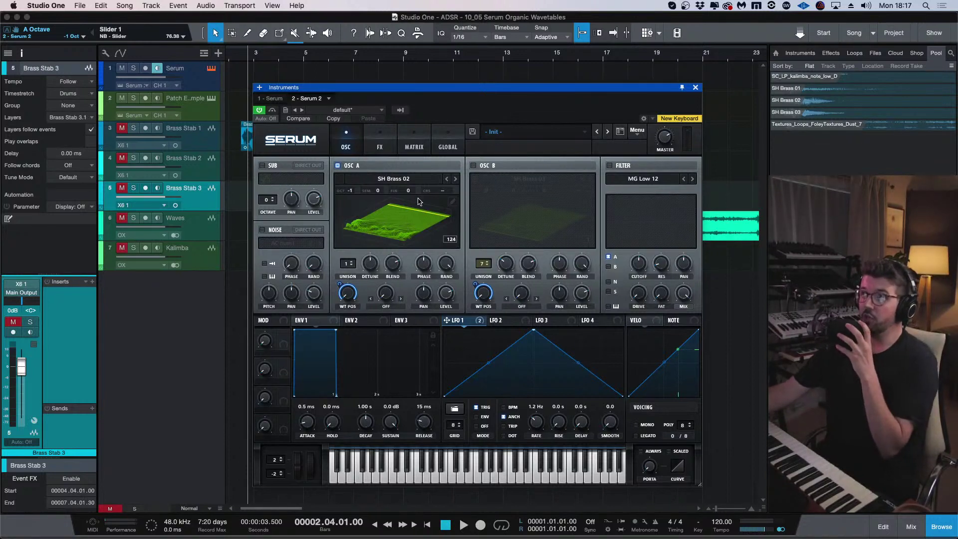
pyautogui.click(472, 165)
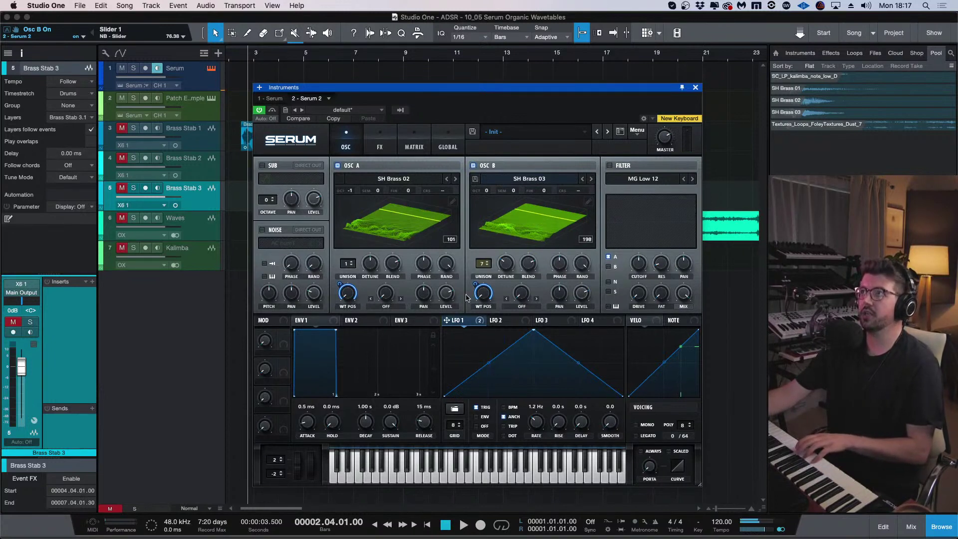
pyautogui.moveTo(508, 263); pyautogui.dragTo(507, 275)
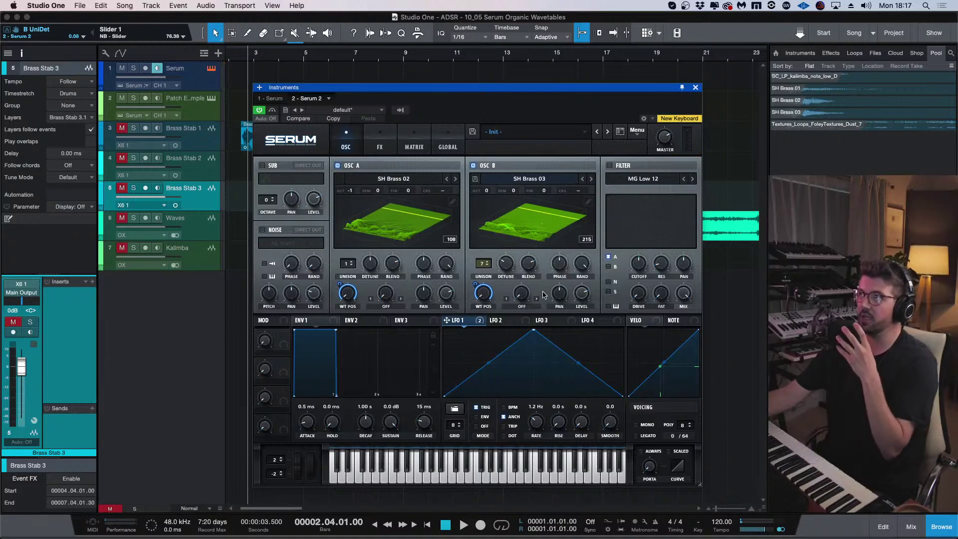
pyautogui.moveTo(558, 297); pyautogui.dragTo(566, 293)
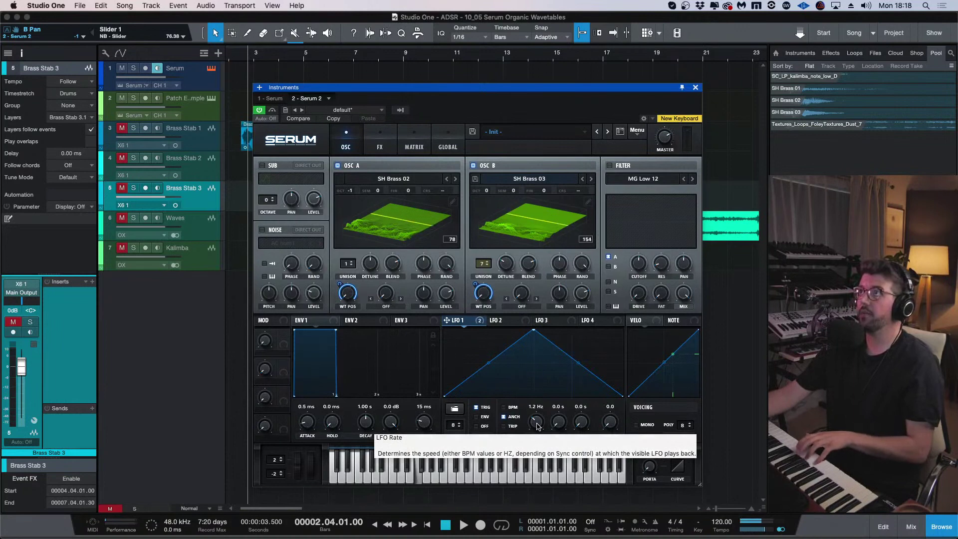
# Set LFO 1's rate to 0.9 Hz and move its central peak to the end, forming a rising ramp.
pyautogui.moveTo(537, 425); pyautogui.dragTo(543, 414)
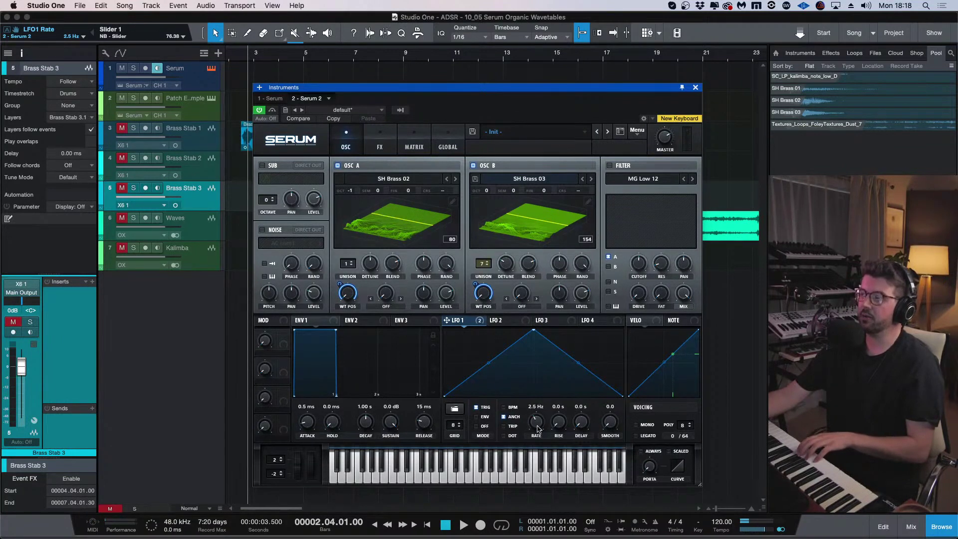
pyautogui.moveTo(538, 422); pyautogui.dragTo(539, 432)
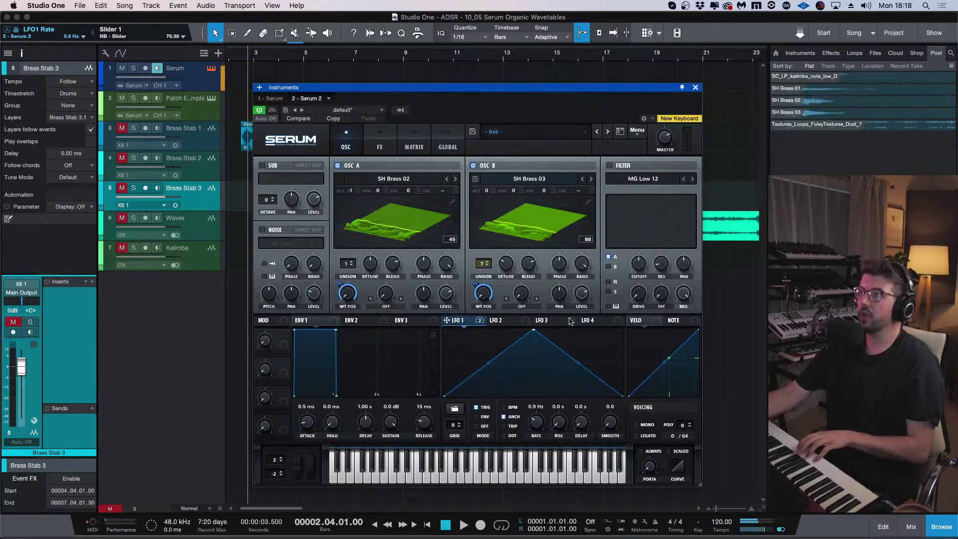
pyautogui.moveTo(534, 331); pyautogui.dragTo(623, 330)
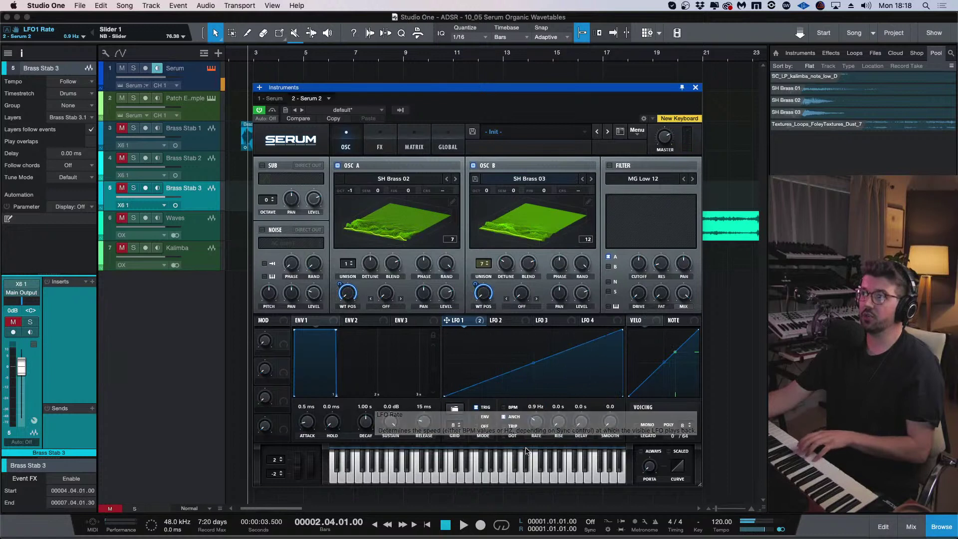
# Try LFO 1 as a centred triangle and return its peak to the end as a rising ramp.
pyautogui.moveTo(623, 333); pyautogui.dragTo(537, 321)
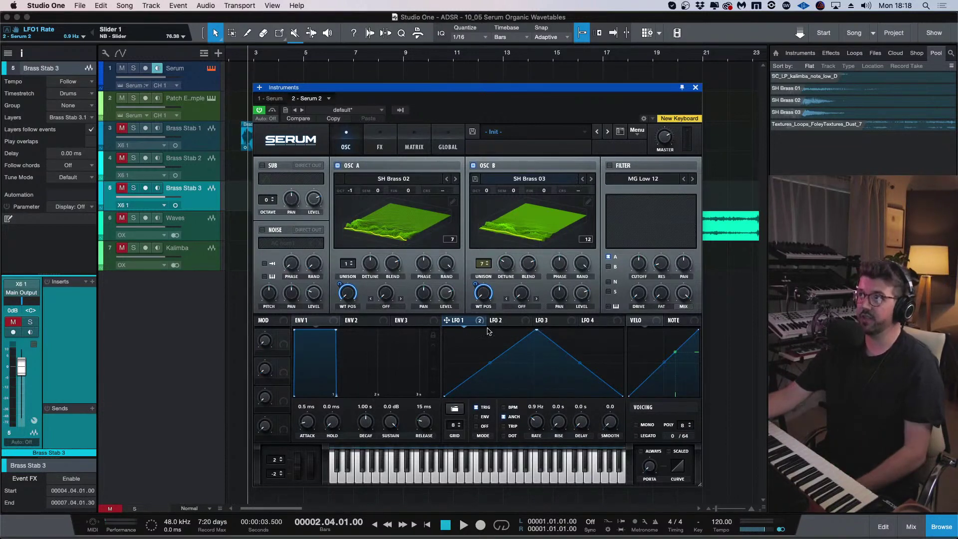
pyautogui.moveTo(536, 330); pyautogui.dragTo(622, 330)
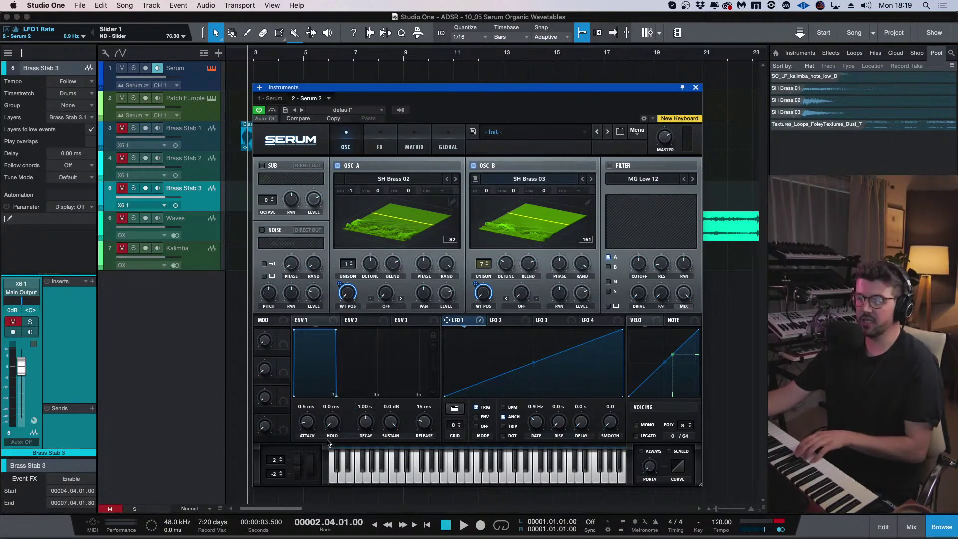
# Shape Envelope 1 with attack 82 ms, decay 936 ms, sustain -14.8 dB, release 131 ms and an attack curve of 44%.
pyautogui.moveTo(309, 425); pyautogui.dragTo(306, 423)
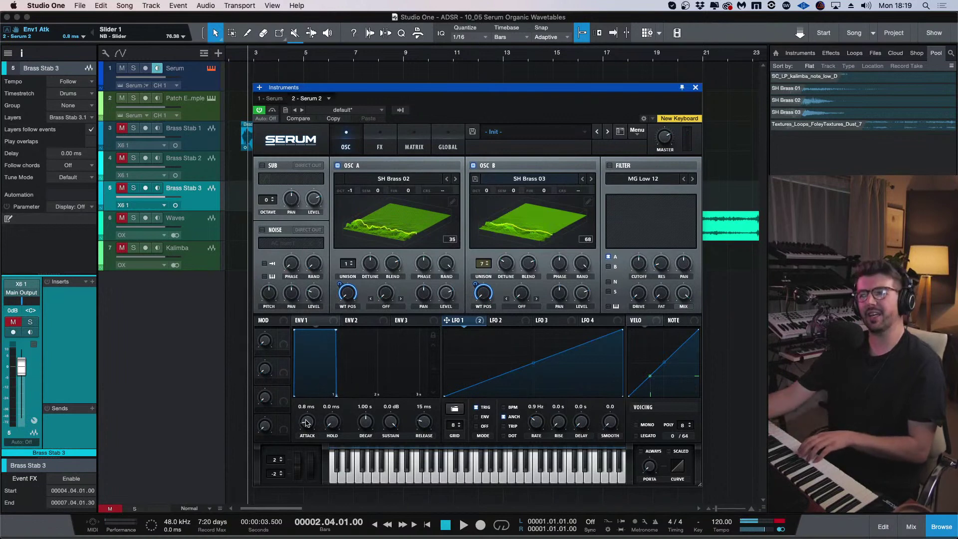
pyautogui.moveTo(307, 423); pyautogui.dragTo(313, 410)
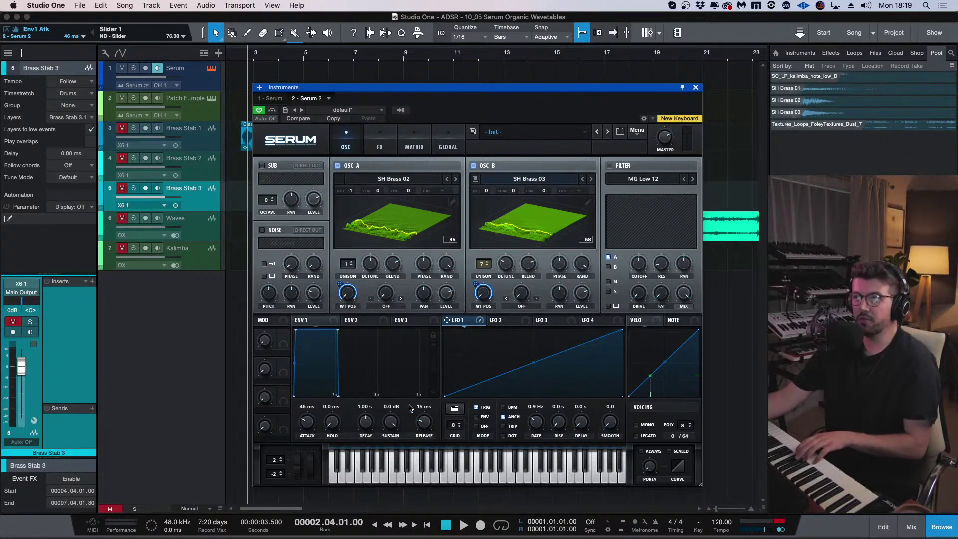
pyautogui.moveTo(367, 422); pyautogui.dragTo(375, 473)
pyautogui.moveTo(423, 422); pyautogui.dragTo(399, 437)
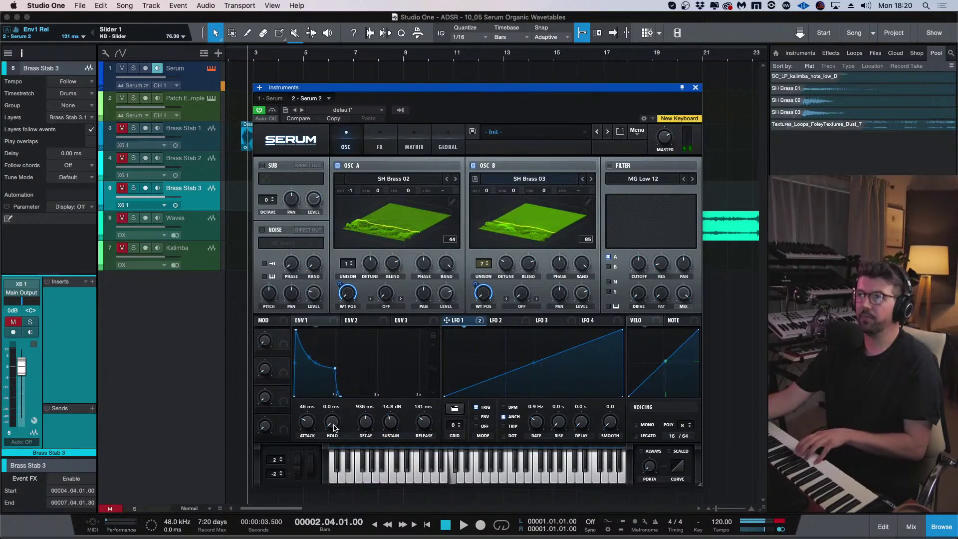
pyautogui.moveTo(307, 423); pyautogui.dragTo(307, 414)
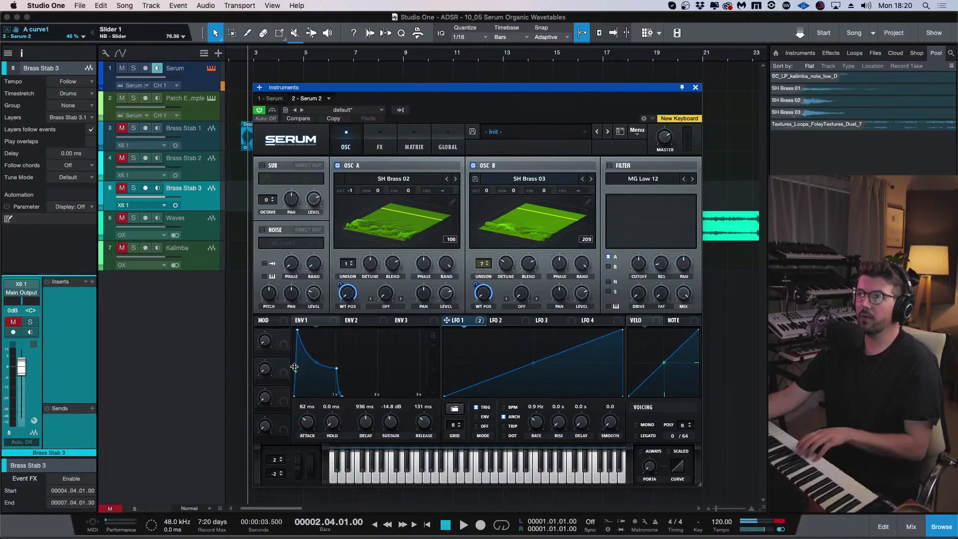
pyautogui.moveTo(296, 374)
pyautogui.mouseDown()
pyautogui.moveTo(300, 359)
pyautogui.moveTo(310, 378)
pyautogui.moveTo(299, 350)
pyautogui.moveTo(301, 358)
pyautogui.mouseUp()
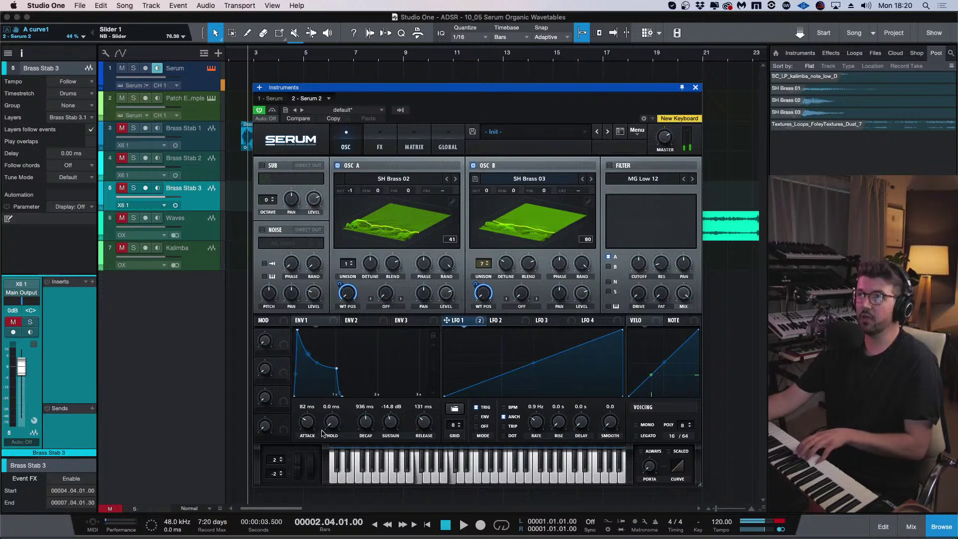
# Try LFO 1 in ENV mode and return it to TRIG mode.
pyautogui.click(476, 417)
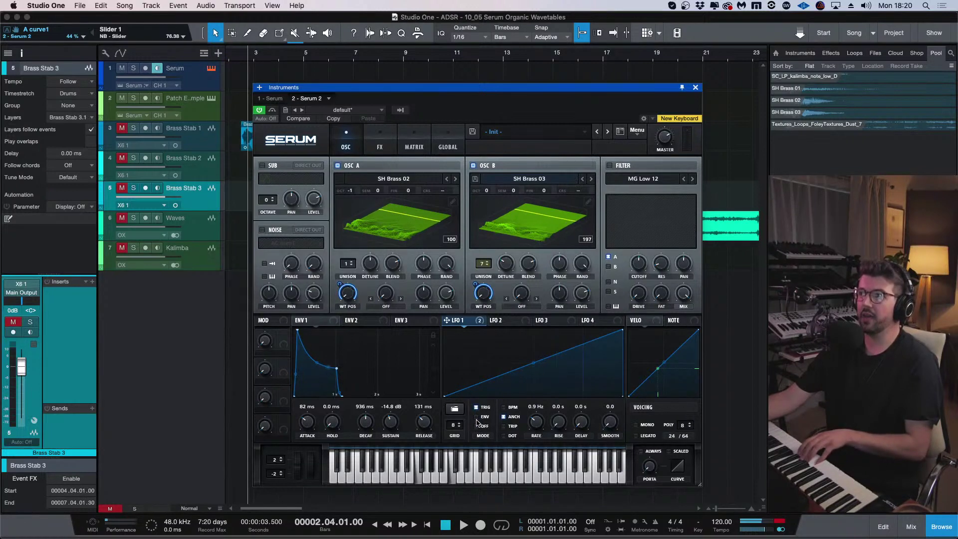
pyautogui.click(476, 407)
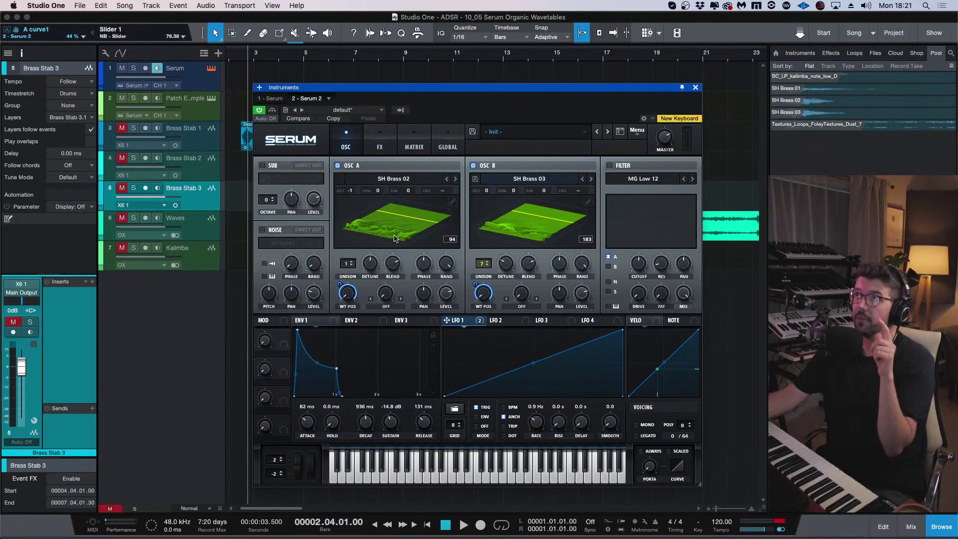
# Turn on the noise oscillator and load the Brass Stab 1 clip from the arrangement as its sample.
pyautogui.click(275, 230)
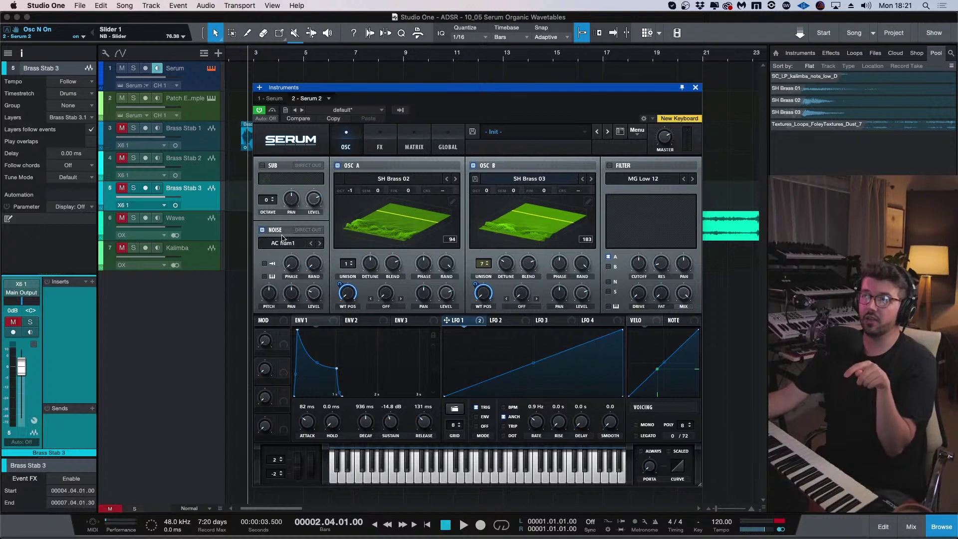
pyautogui.moveTo(340, 90); pyautogui.dragTo(374, 86)
pyautogui.moveTo(265, 135); pyautogui.dragTo(327, 240)
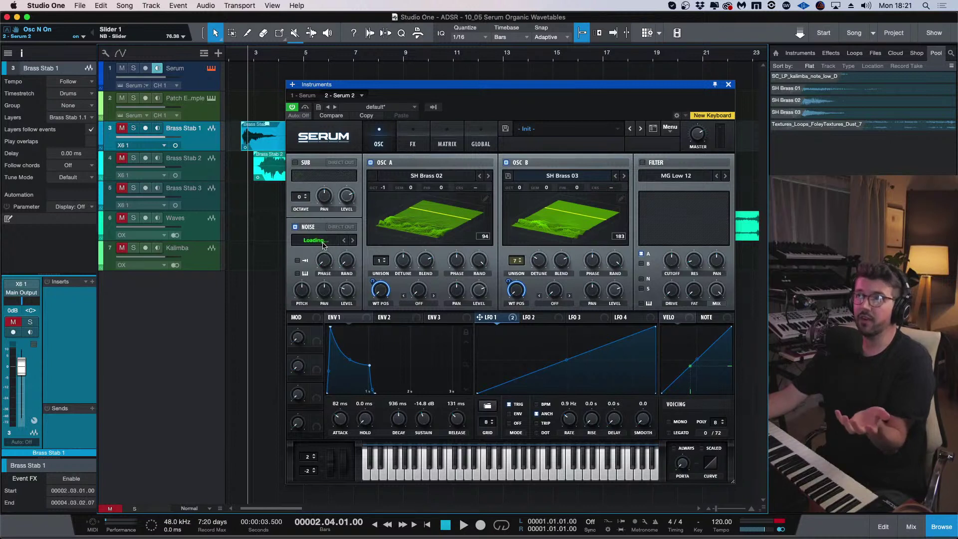
# Turn off Oscillators A and B and set the noise level to 58%.
pyautogui.click(371, 163)
pyautogui.click(507, 162)
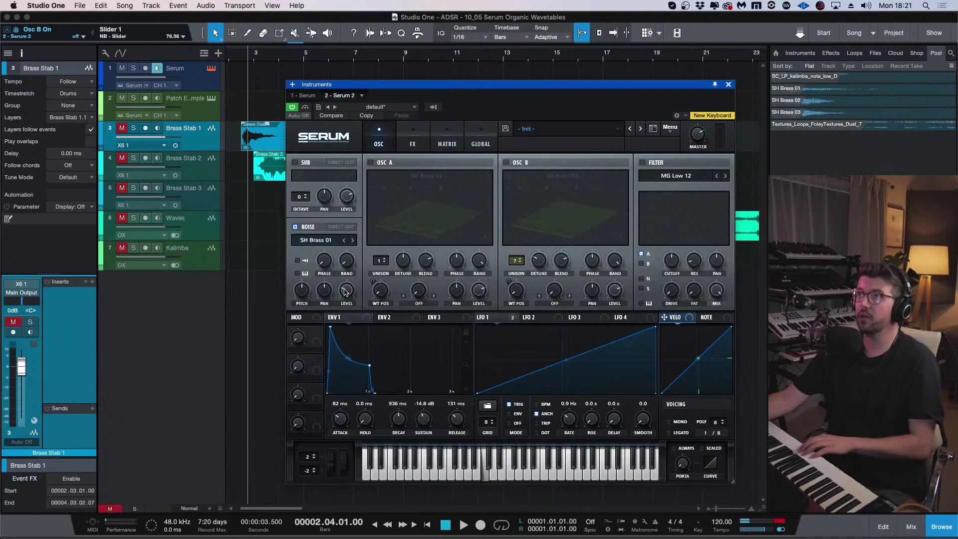
pyautogui.moveTo(345, 292); pyautogui.dragTo(356, 267)
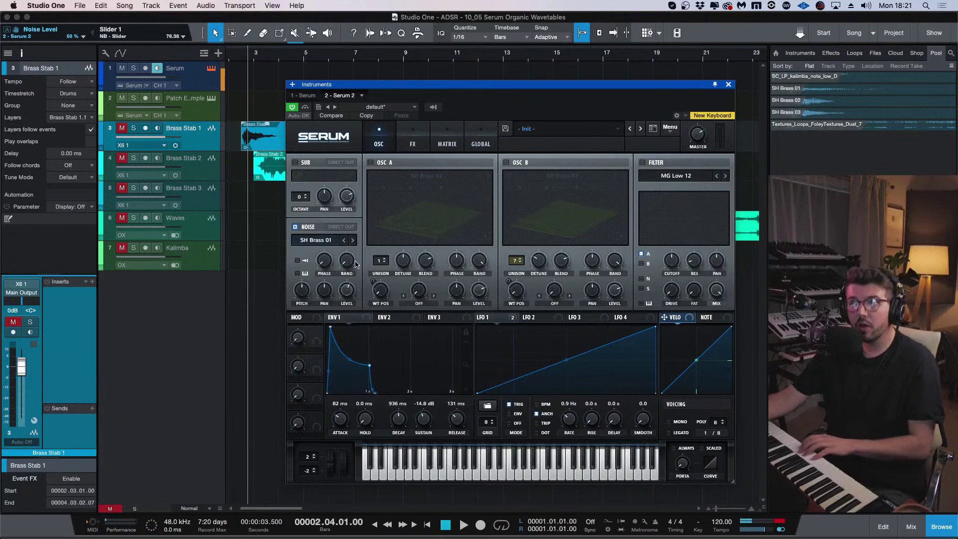
# Set the noise sample to one-shot with key tracking and its pitch to 24%, auditioning its direct output briefly.
pyautogui.click(298, 261)
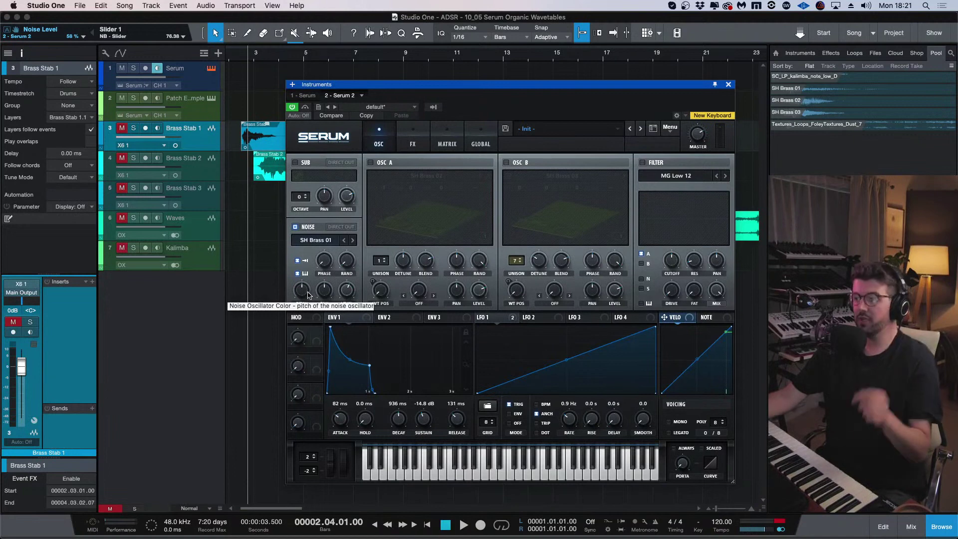
pyautogui.moveTo(300, 300); pyautogui.dragTo(303, 290)
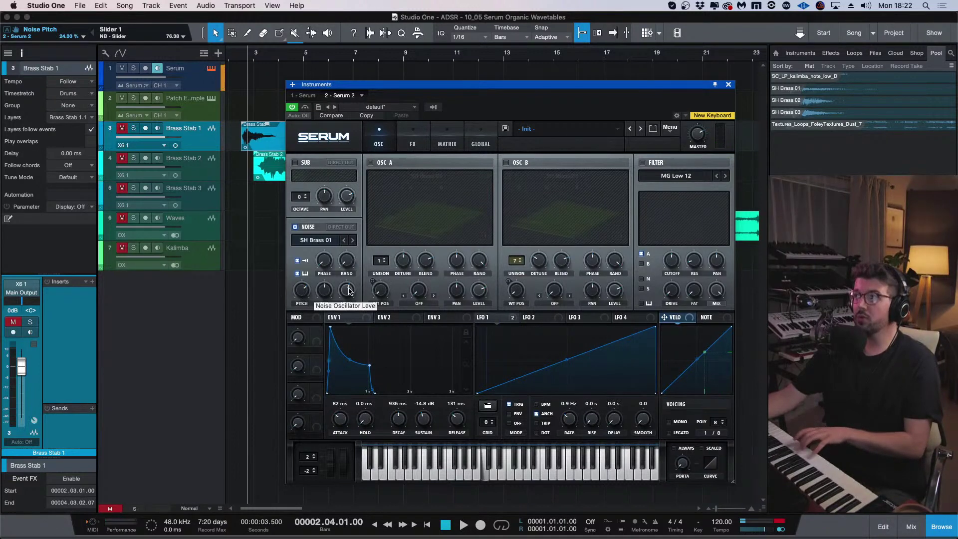
pyautogui.click(347, 227)
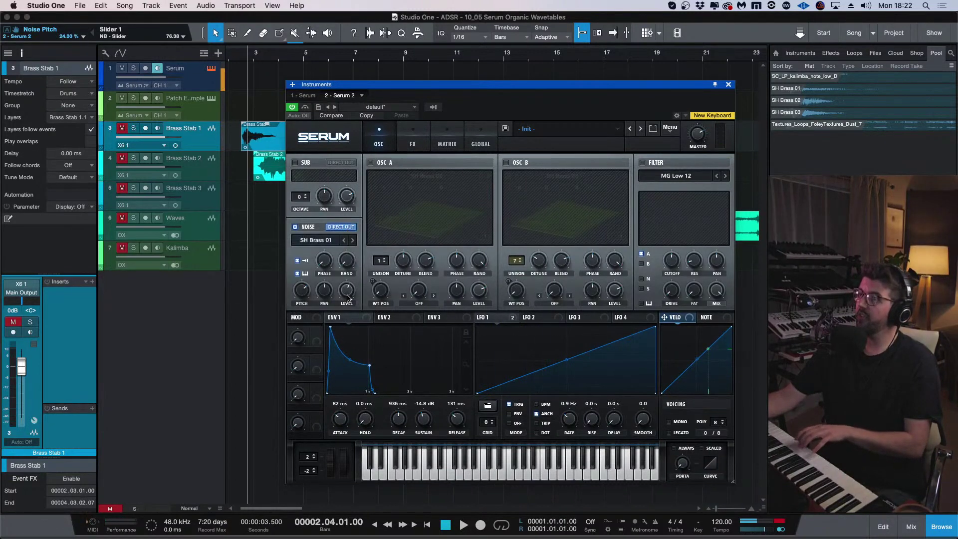
pyautogui.click(346, 227)
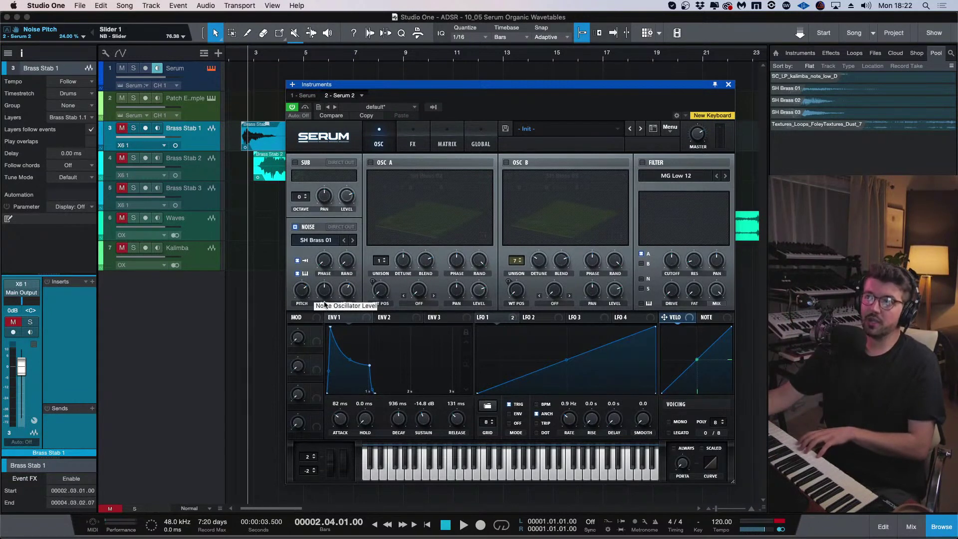
# Raise the noise level to 79% and adjust the noise oscillator's phase and random phase.
pyautogui.moveTo(302, 294)
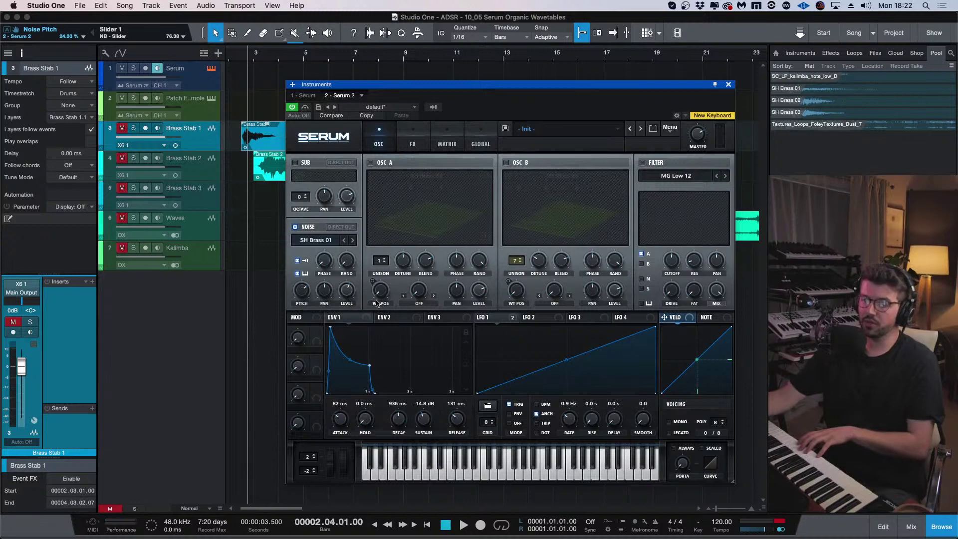
pyautogui.moveTo(348, 290)
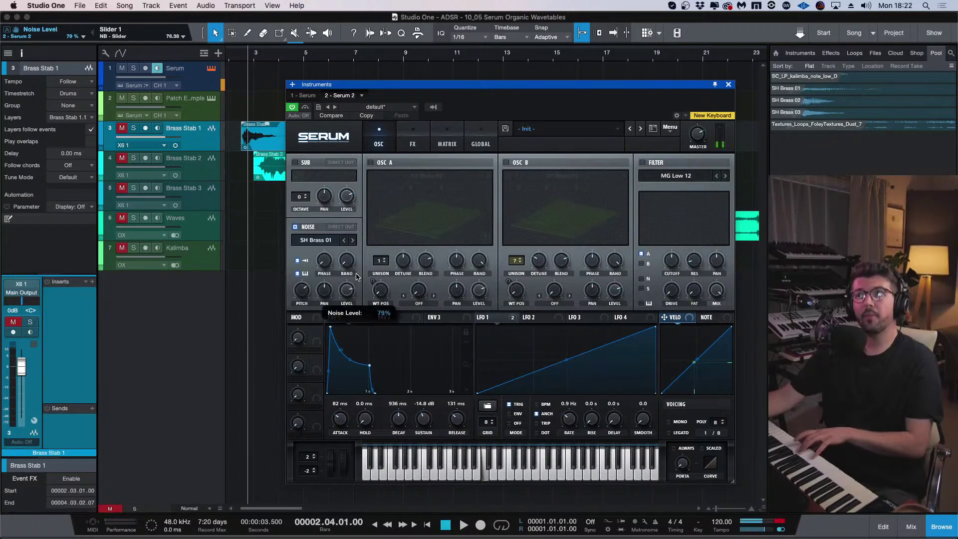
pyautogui.moveTo(324, 266)
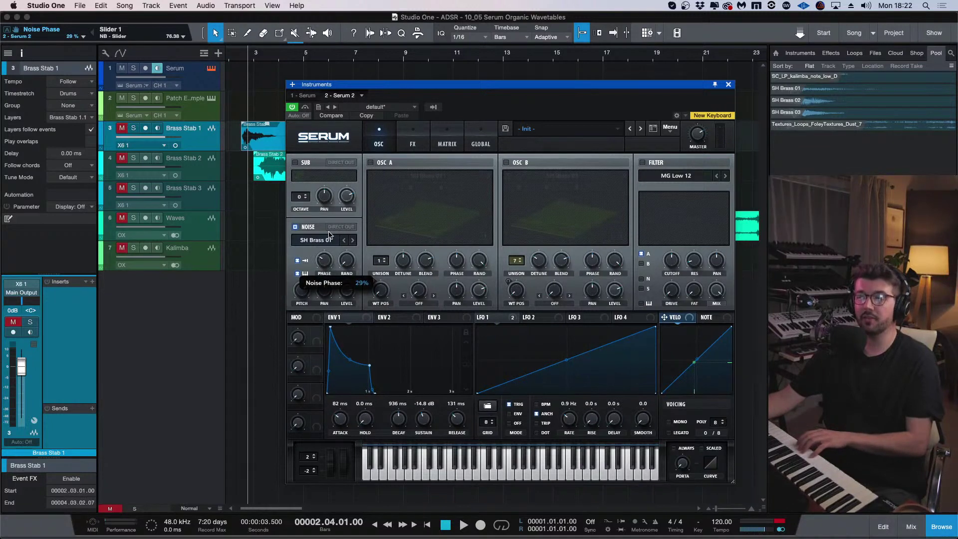
pyautogui.moveTo(328, 235); pyautogui.dragTo(335, 208)
pyautogui.moveTo(315, 294); pyautogui.dragTo(289, 372)
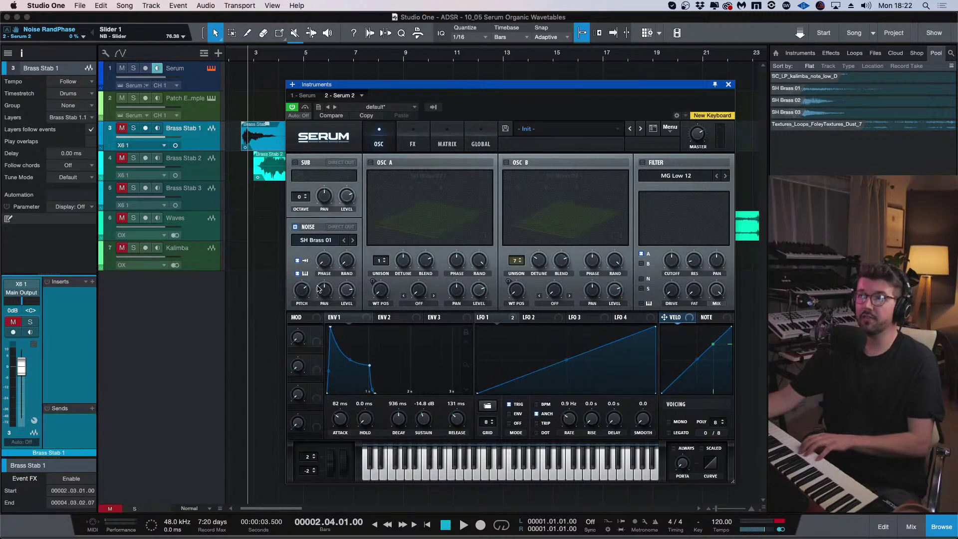
# Set Envelope 1's attack to 78 ms and turn Oscillators A and B back on.
pyautogui.moveTo(343, 422)
pyautogui.mouseDown()
pyautogui.moveTo(351, 445)
pyautogui.moveTo(352, 427)
pyautogui.mouseUp()
pyautogui.click(370, 162)
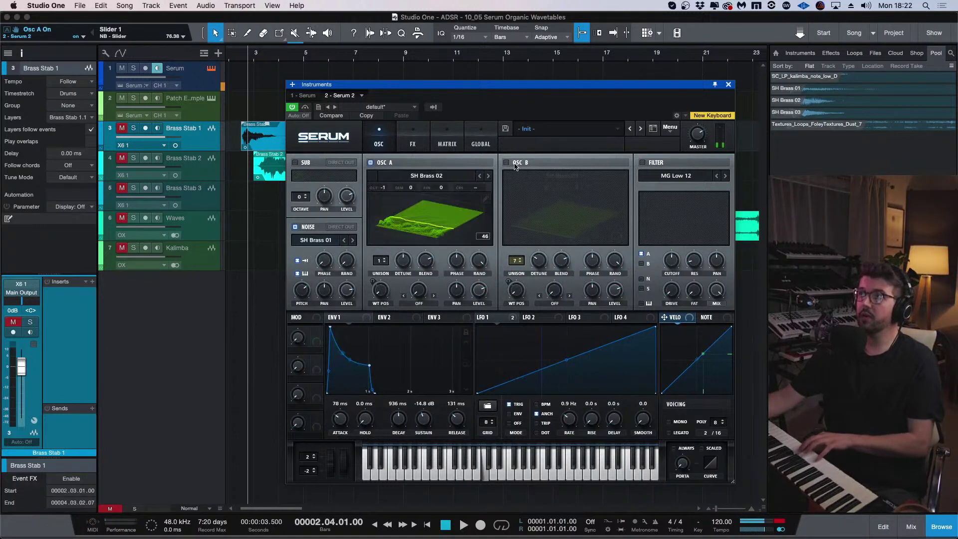
pyautogui.click(506, 162)
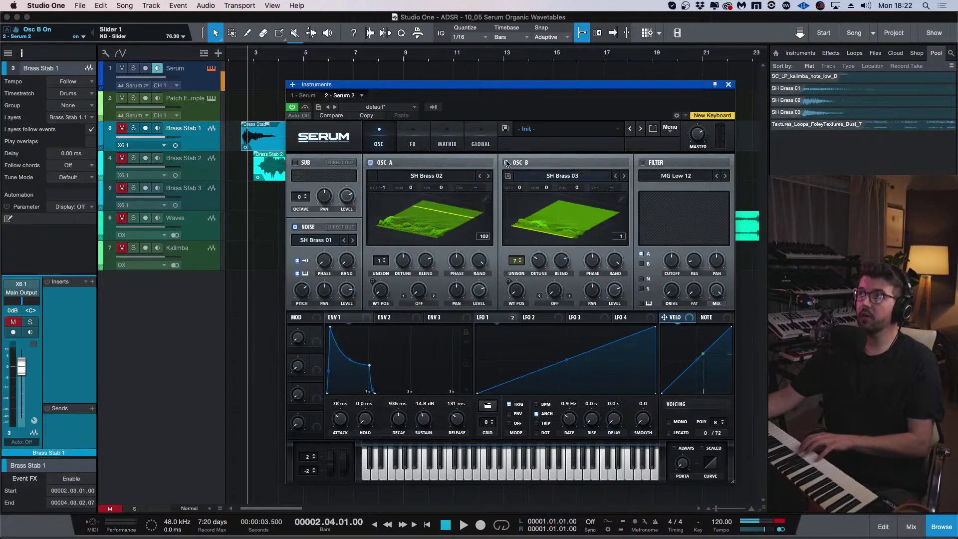
# Retune the noise oscillator's pitch against both wavetable oscillators, trying values between 5% and 31%.
pyautogui.click(302, 294)
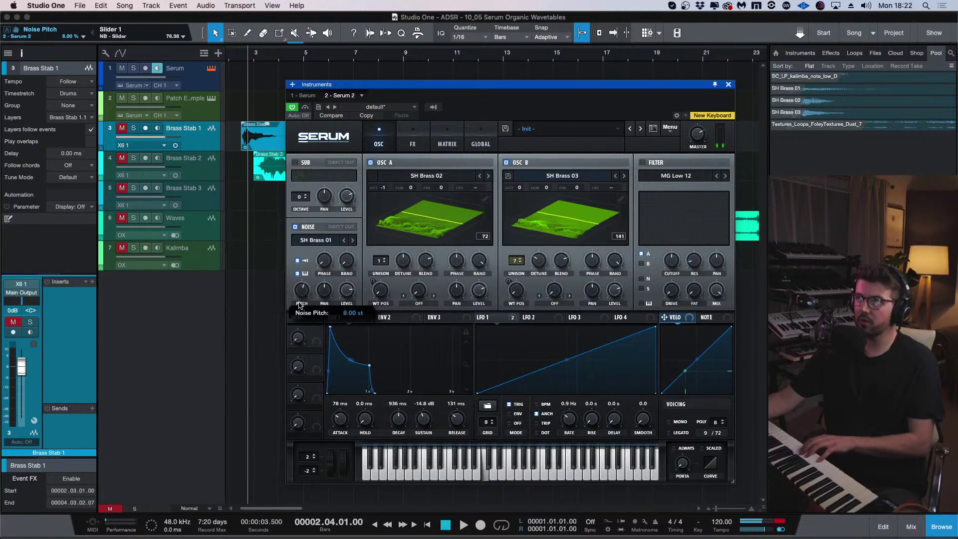
pyautogui.moveTo(302, 298); pyautogui.dragTo(304, 290)
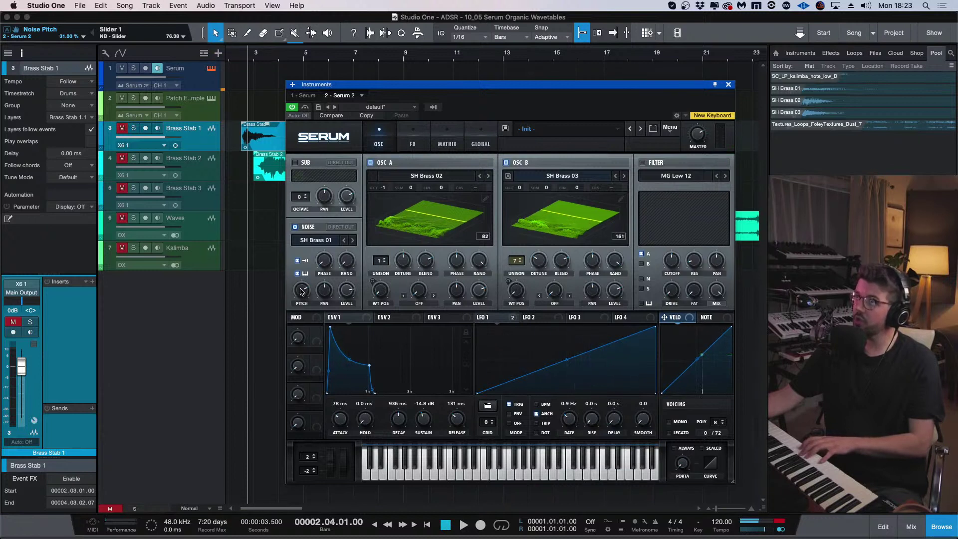
pyautogui.moveTo(301, 292); pyautogui.dragTo(300, 304)
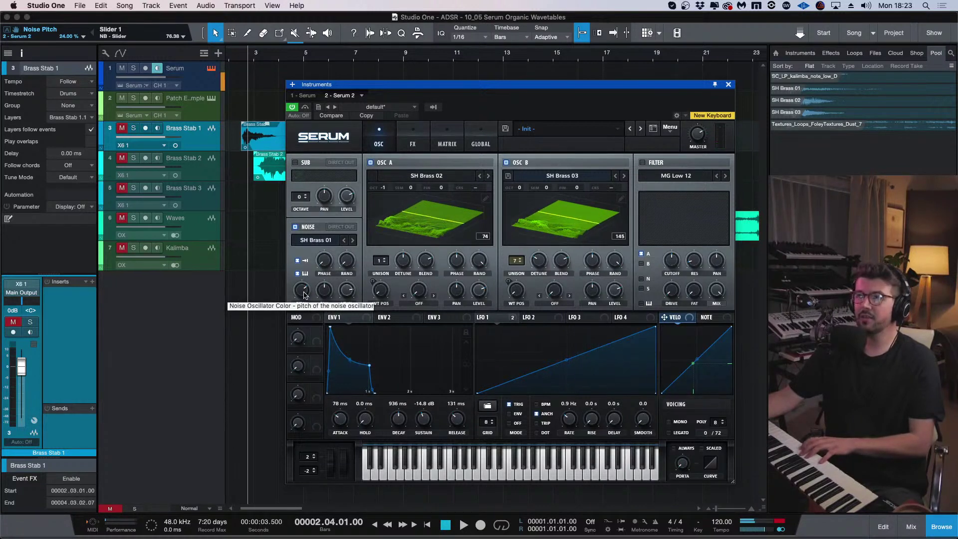
pyautogui.moveTo(303, 295); pyautogui.dragTo(307, 290)
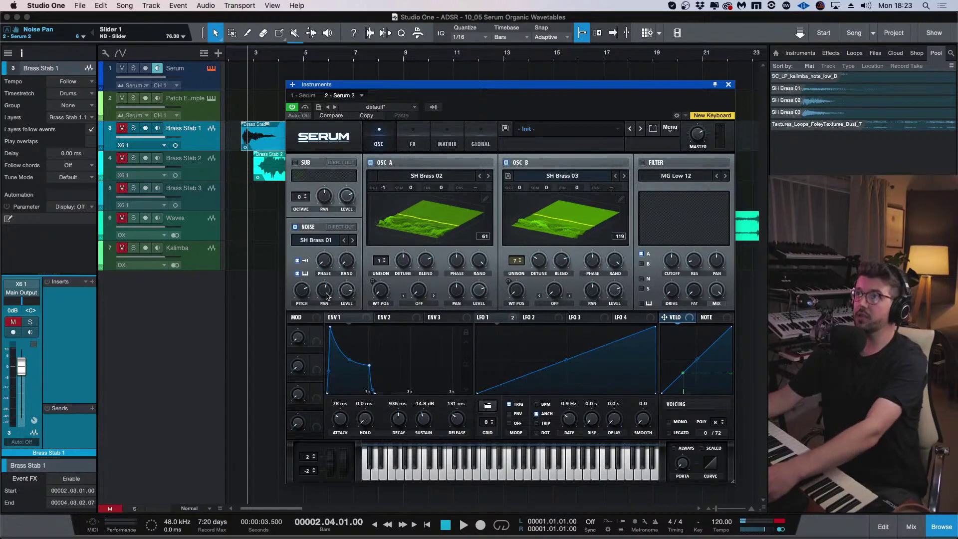
# Lower the noise level to 50%, comparing the patch with the noise oscillator on and off.
pyautogui.moveTo(347, 291); pyautogui.dragTo(342, 313)
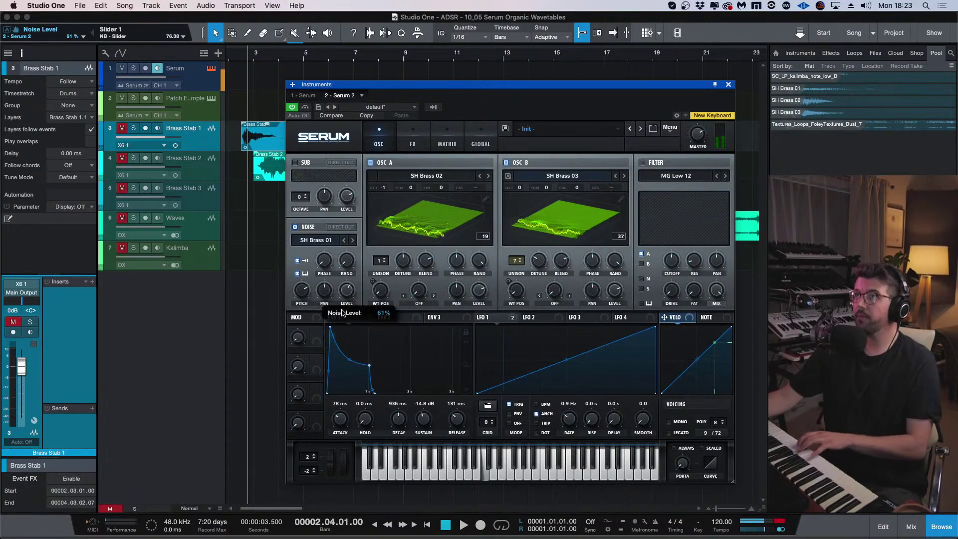
pyautogui.click(295, 228)
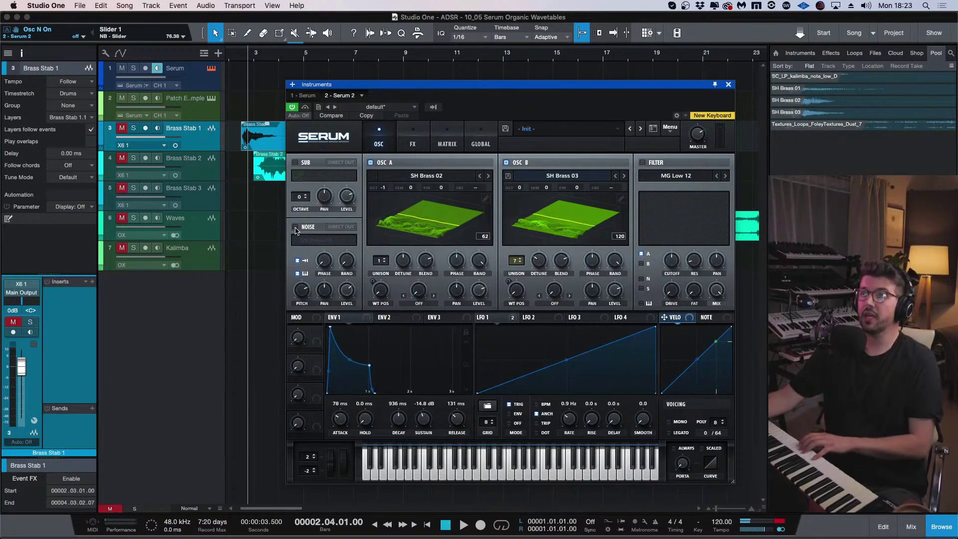
pyautogui.click(296, 228)
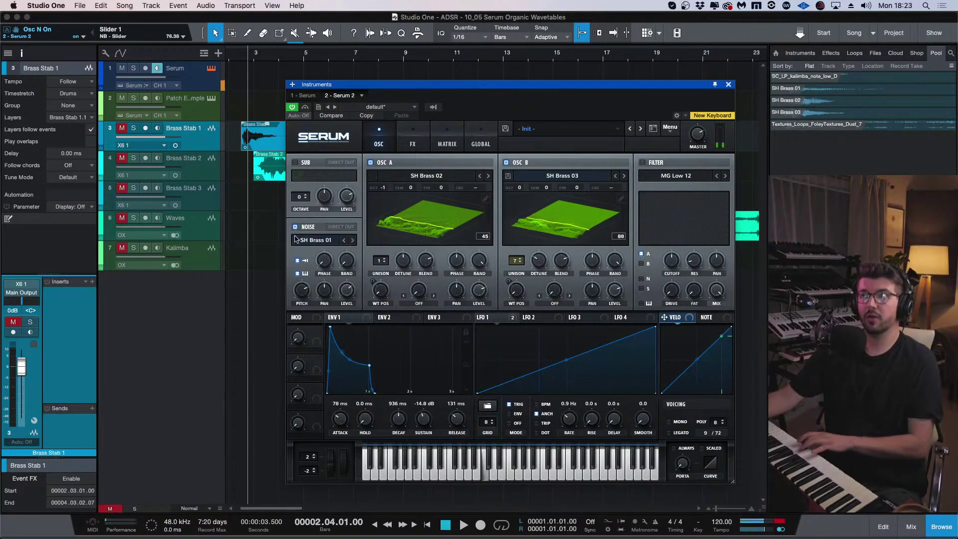
pyautogui.click(295, 228)
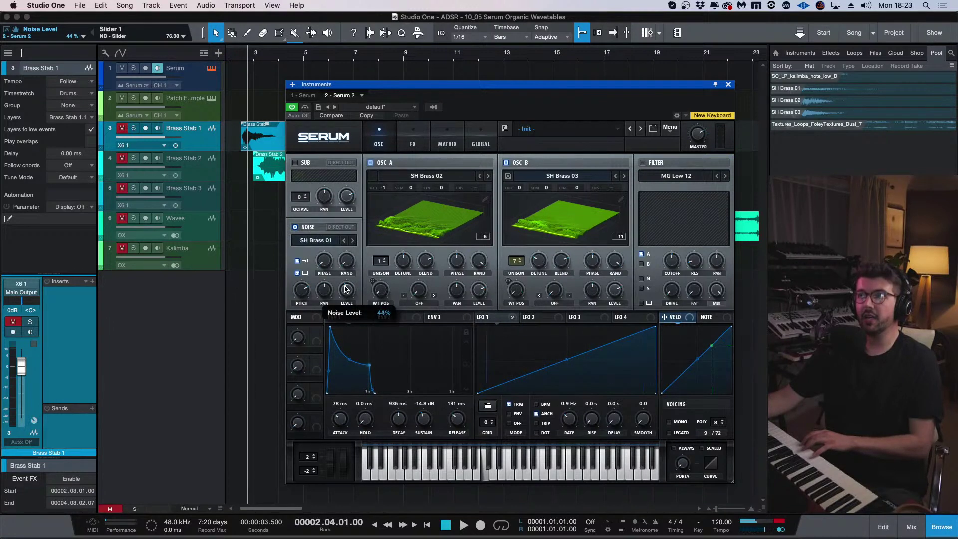
pyautogui.moveTo(347, 291)
pyautogui.scroll(2, 347, 291)
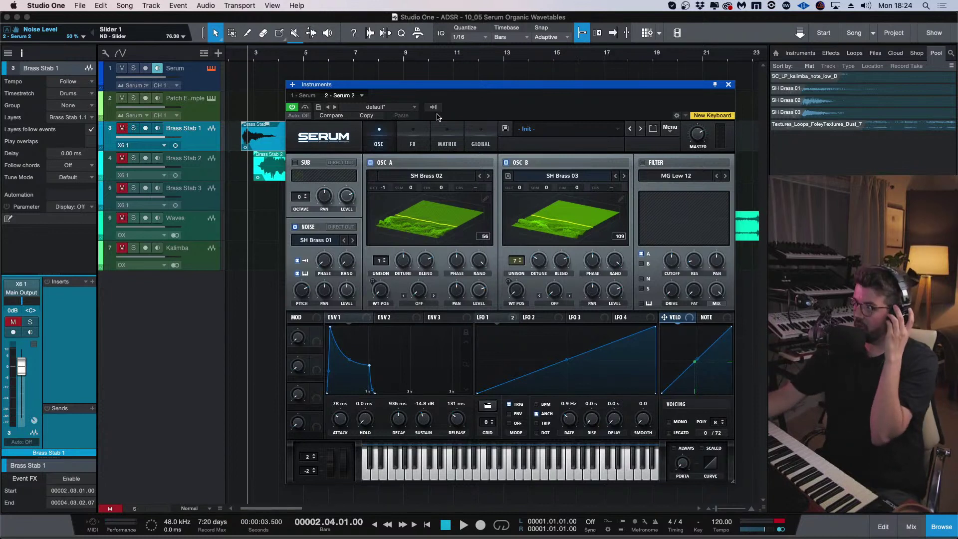
# Turn on the sub oscillator with octave -2 and level 60%.
pyautogui.click(295, 163)
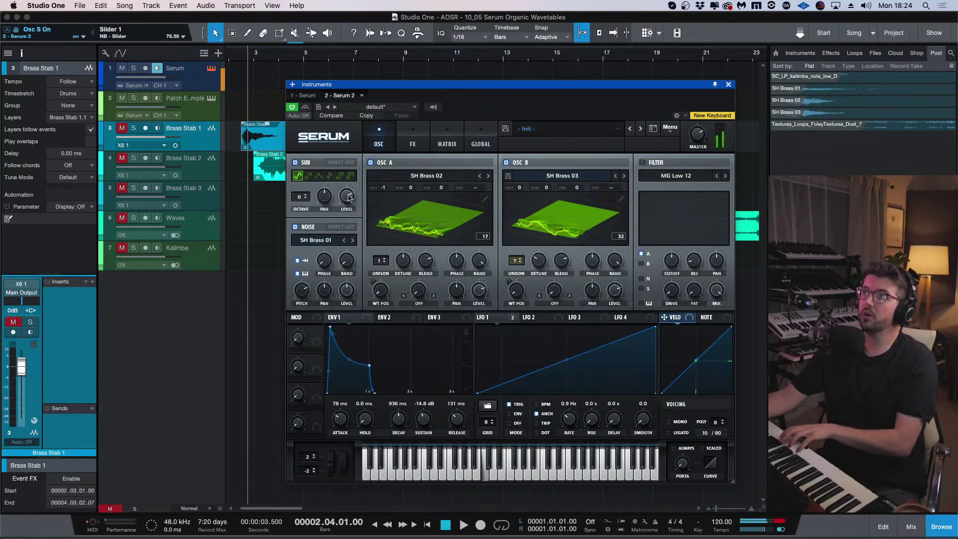
pyautogui.moveTo(302, 200); pyautogui.dragTo(302, 215)
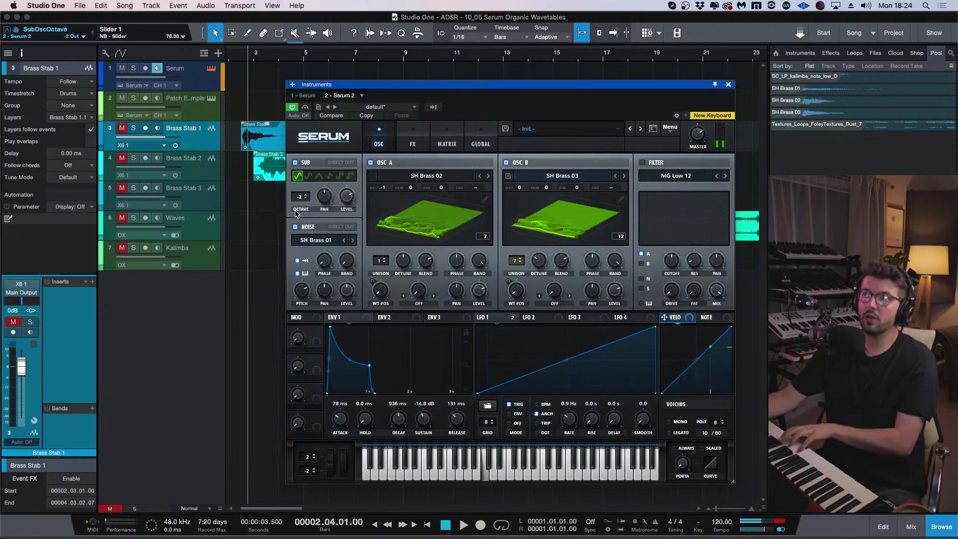
pyautogui.click(343, 195)
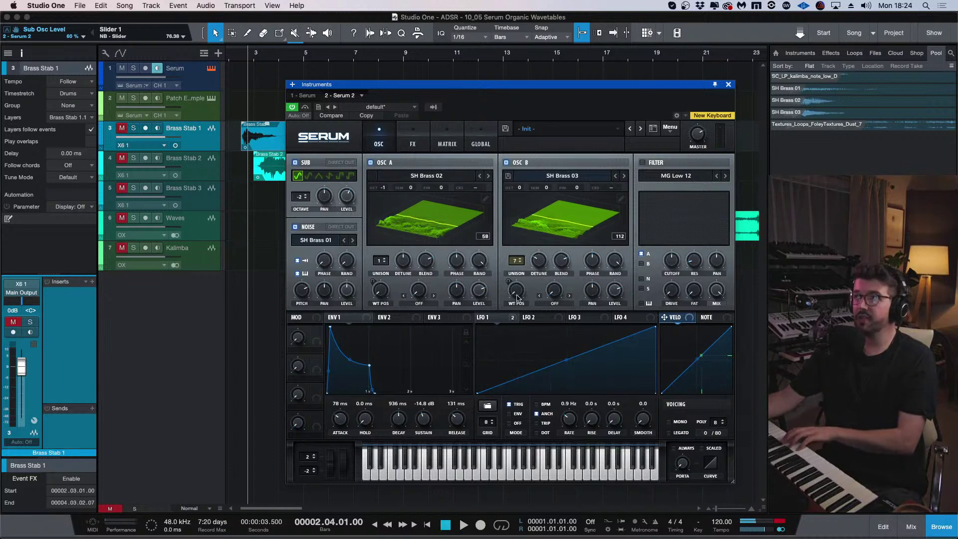
# Set Oscillator B's unison blend to 69, try the triangle shape on the sub oscillator and turn the sub off.
pyautogui.moveTo(562, 260); pyautogui.dragTo(560, 251)
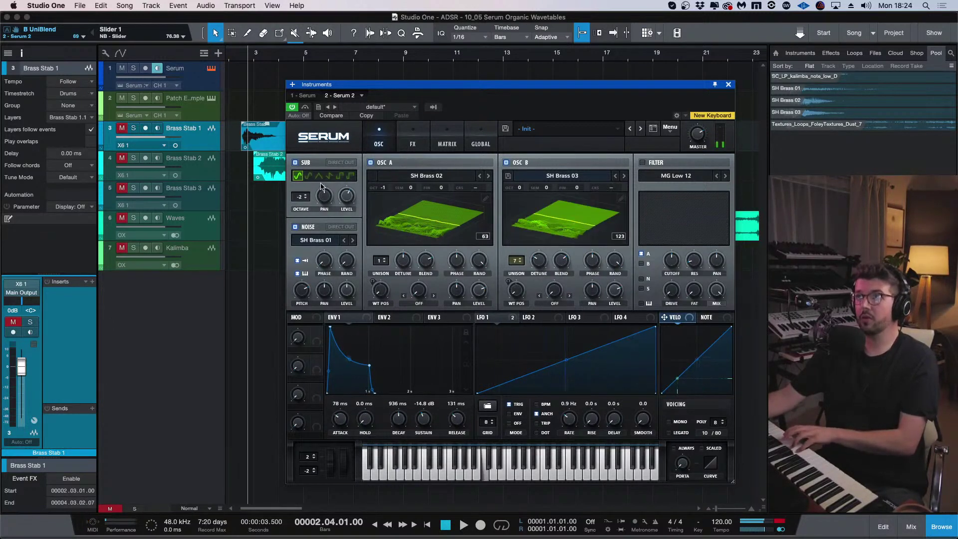
pyautogui.click(344, 176)
pyautogui.click(319, 176)
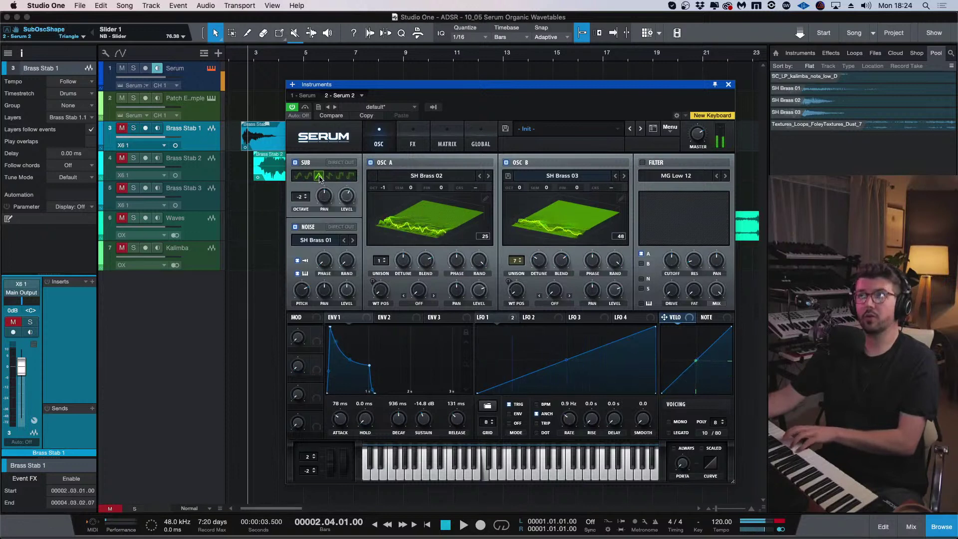
pyautogui.click(295, 162)
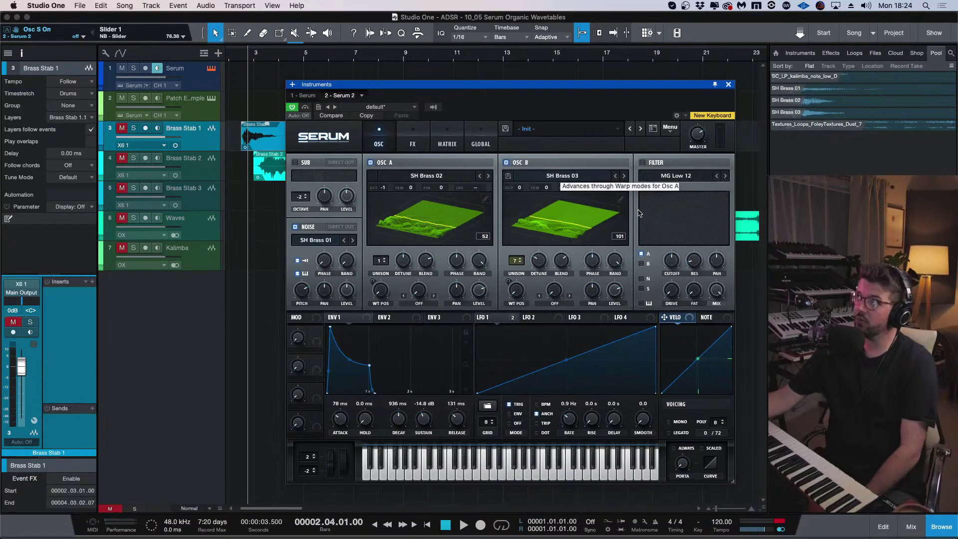
# Enable the MG Low 12 filter for Oscillators A, B and noise, with cutoff at 2071 Hz and mix at about 83%.
pyautogui.click(643, 163)
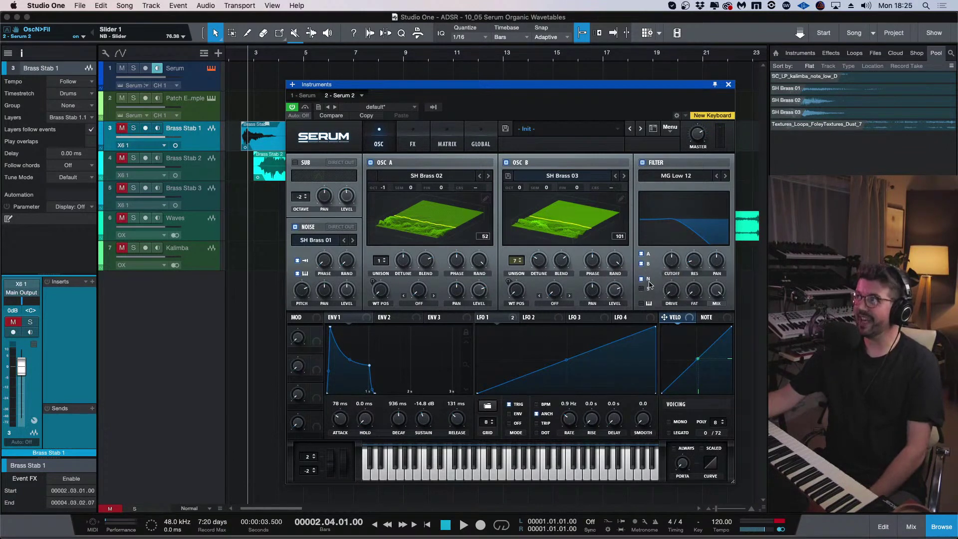
pyautogui.click(672, 260)
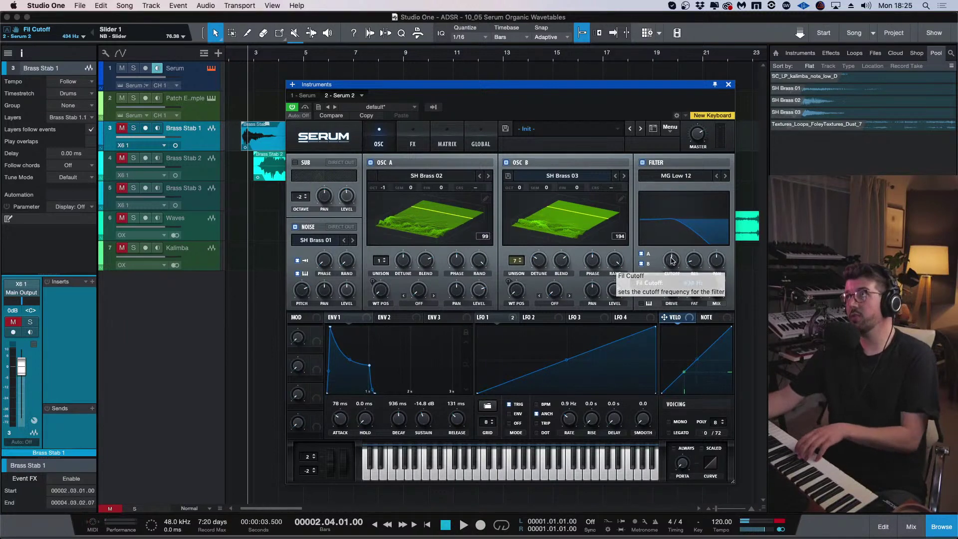
pyautogui.moveTo(672, 260)
pyautogui.mouseDown()
pyautogui.moveTo(678, 250)
pyautogui.moveTo(673, 264)
pyautogui.mouseUp()
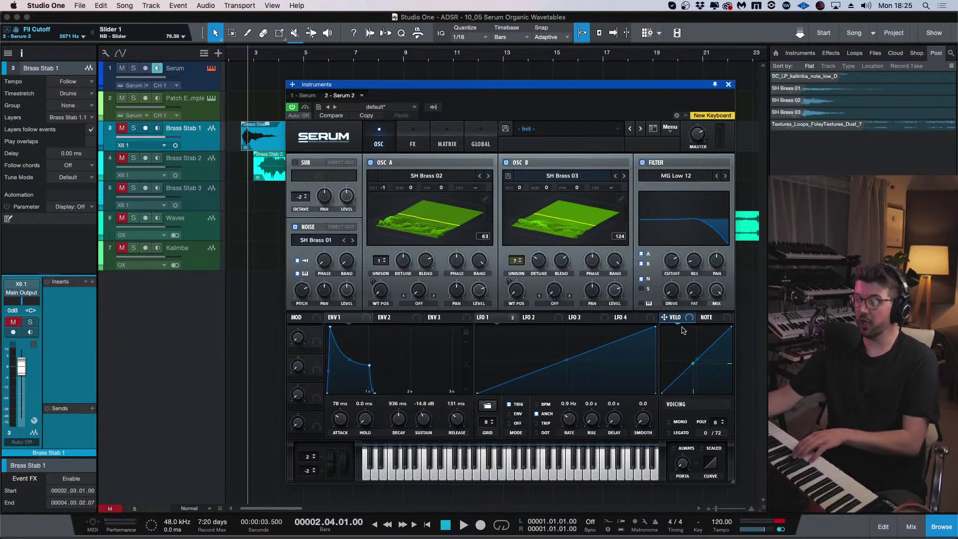
pyautogui.click(724, 176)
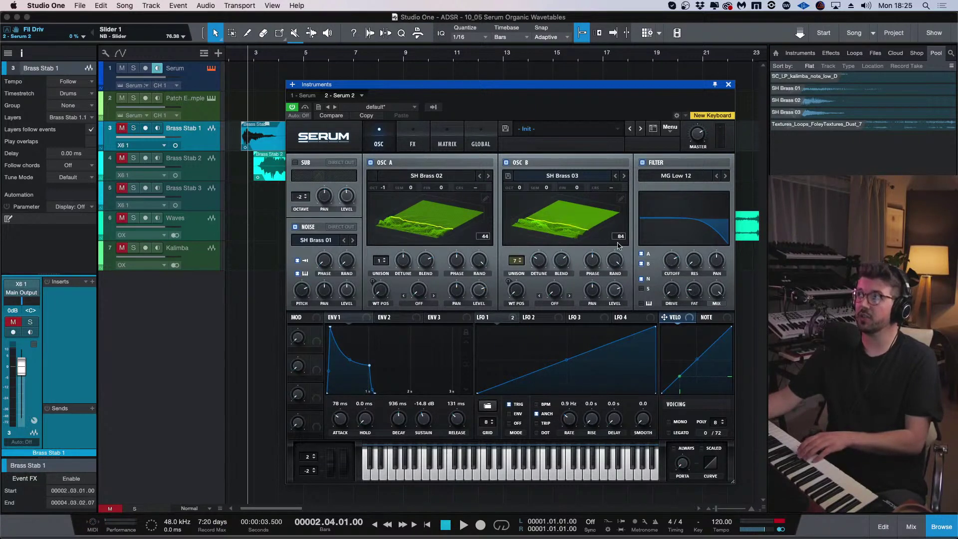
pyautogui.moveTo(674, 255)
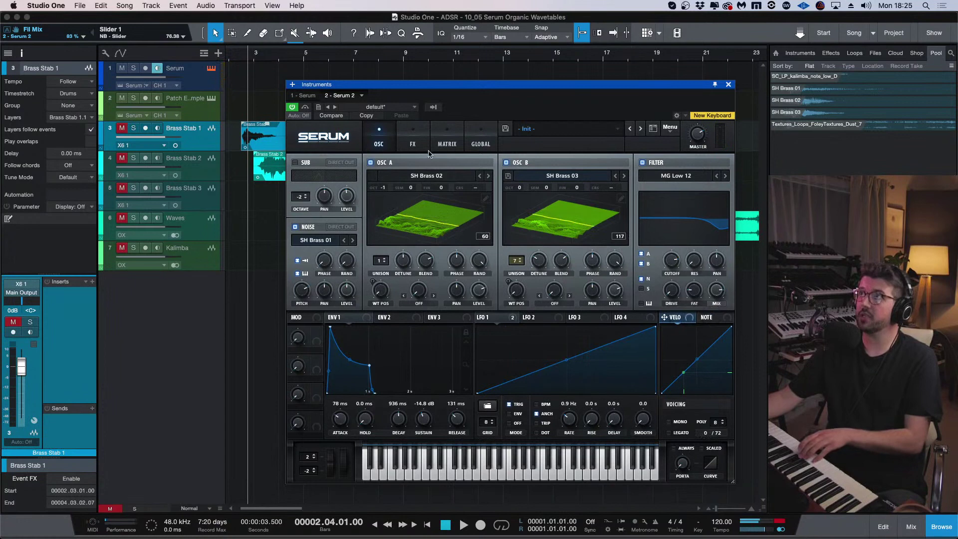
# Add a Tube distortion effect with its filter frequency at 2056 Hz, filter Q at 0.6 and drive at 44%.
pyautogui.click(415, 143)
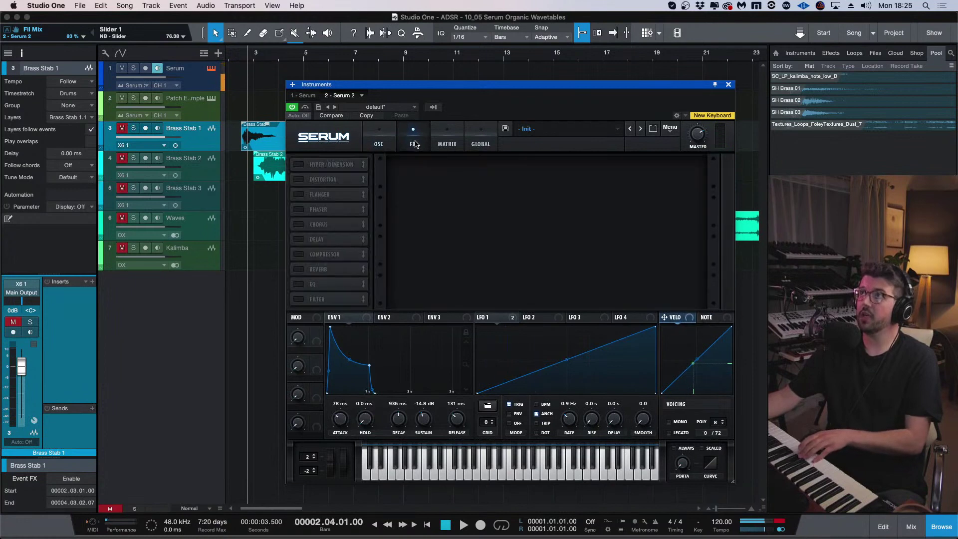
pyautogui.click(298, 179)
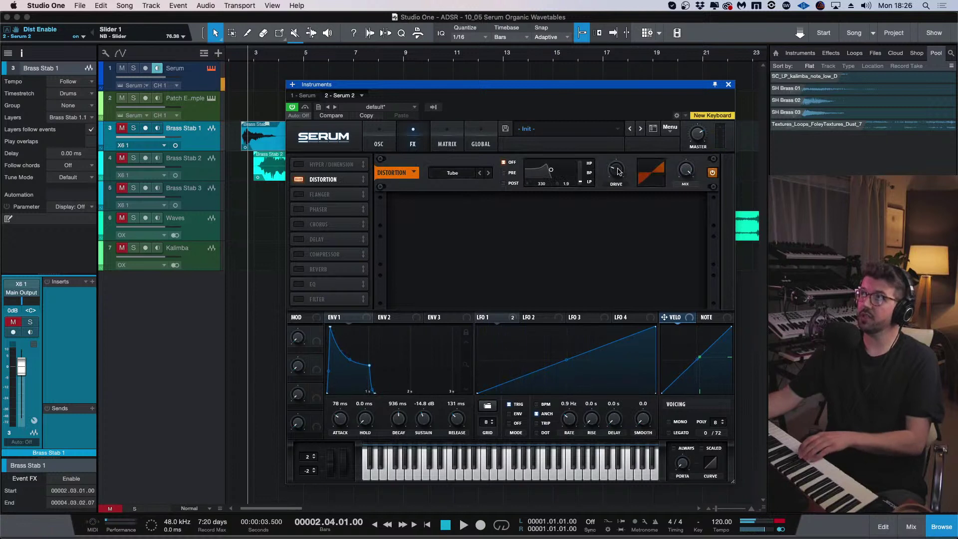
pyautogui.moveTo(552, 172); pyautogui.dragTo(559, 177)
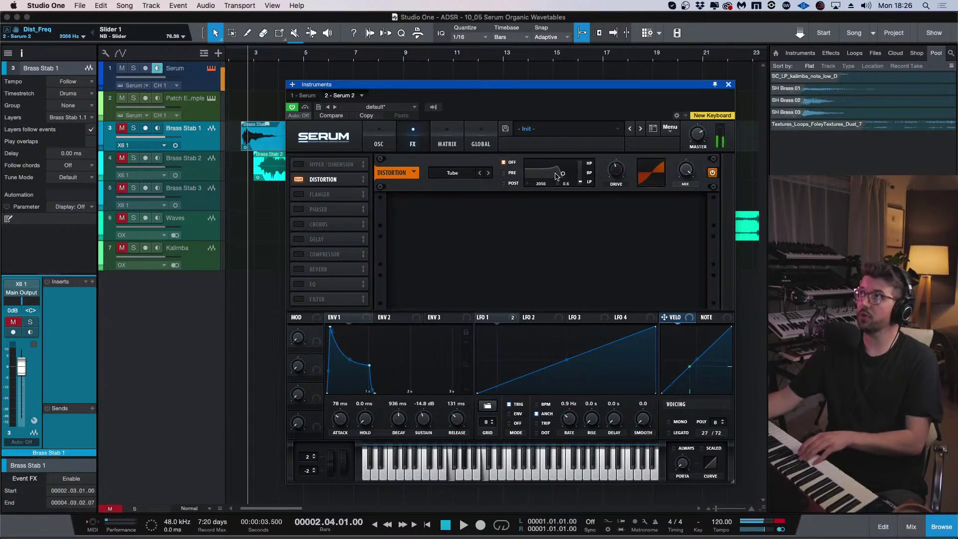
pyautogui.click(712, 173)
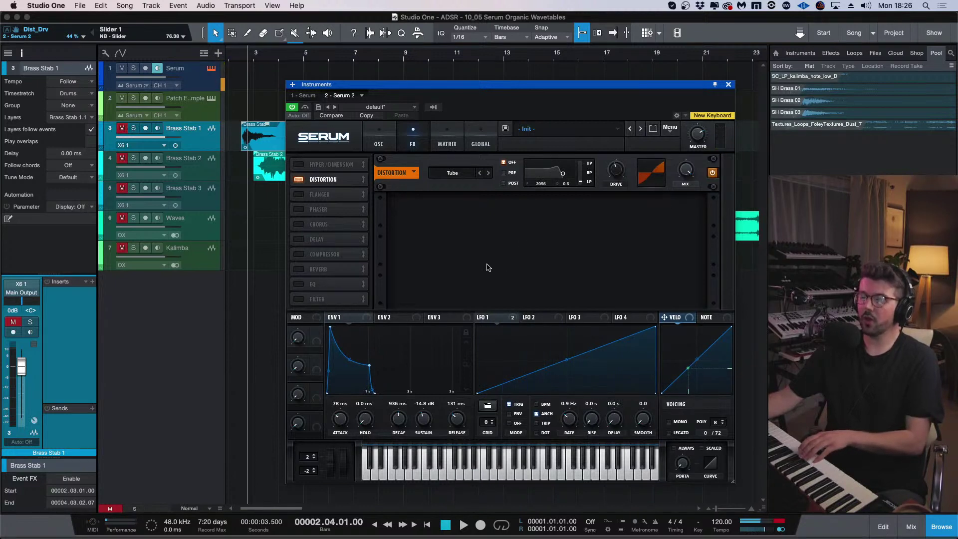
# Add a Hall reverb with size 29% and decay about 2.3 s.
pyautogui.click(298, 270)
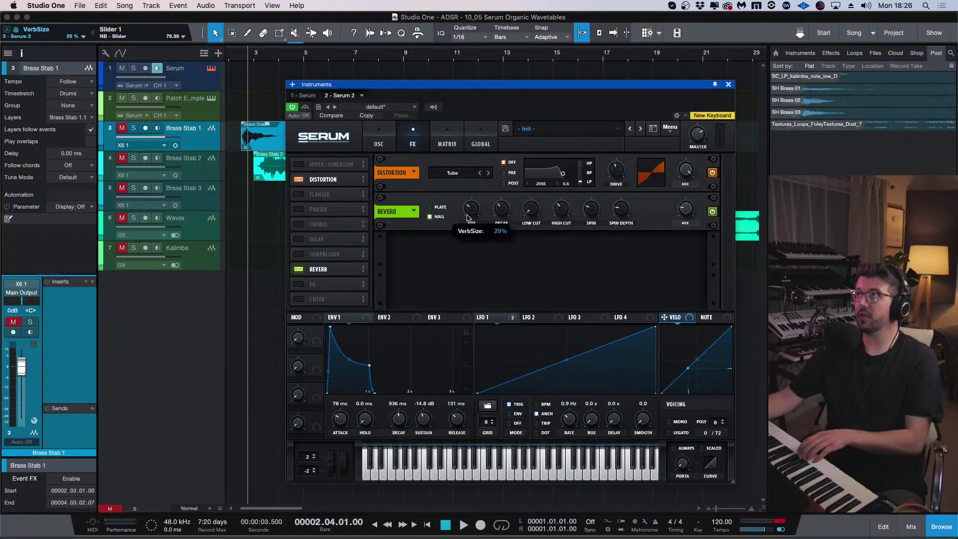
pyautogui.moveTo(501, 208); pyautogui.dragTo(509, 218)
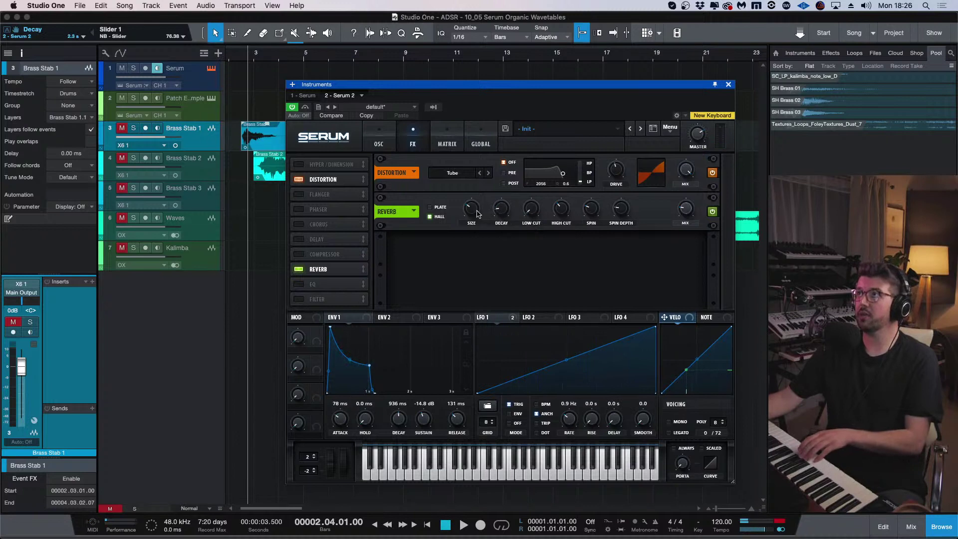
# Switch LFO 1's mode to ENV so the wavetable sweep runs once per note.
pyautogui.click(378, 143)
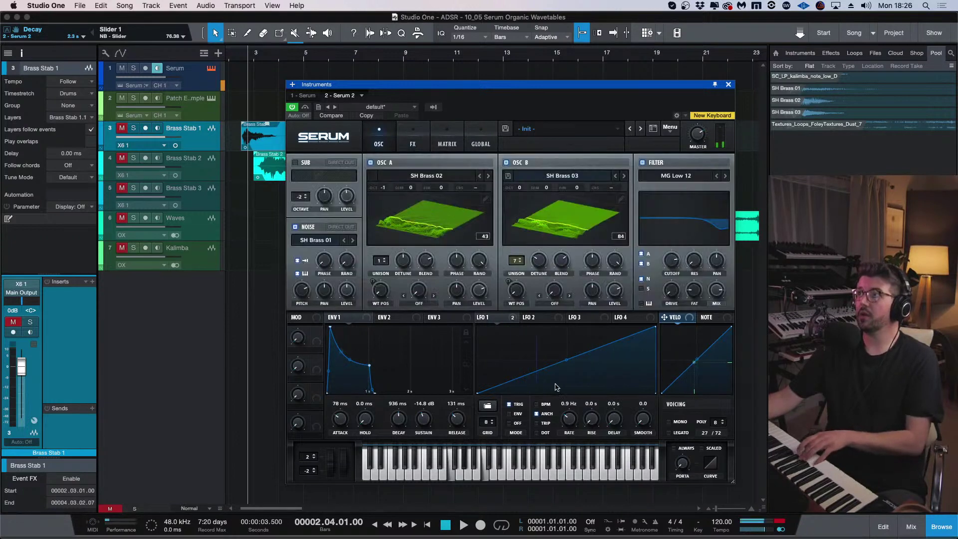
pyautogui.click(508, 414)
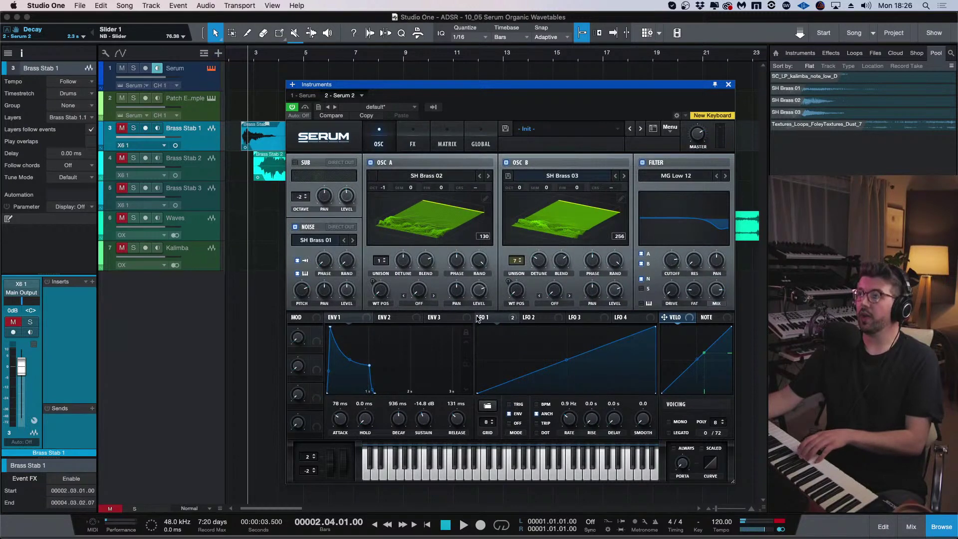
pyautogui.click(410, 134)
pyautogui.click(389, 134)
pyautogui.click(509, 413)
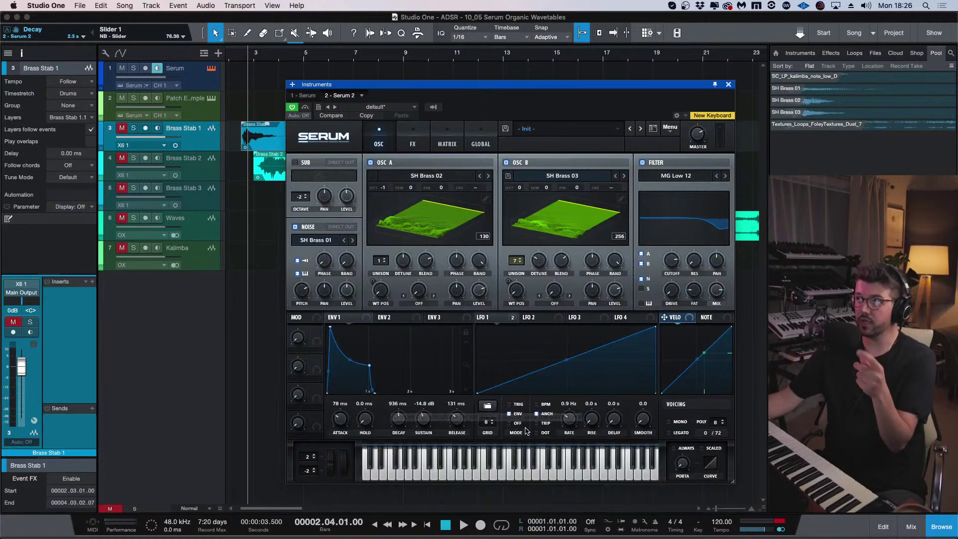
# Set the reverb's mix to 25%, raise its low cut, and set the high cut to 15% and size to 30%.
pyautogui.click(418, 136)
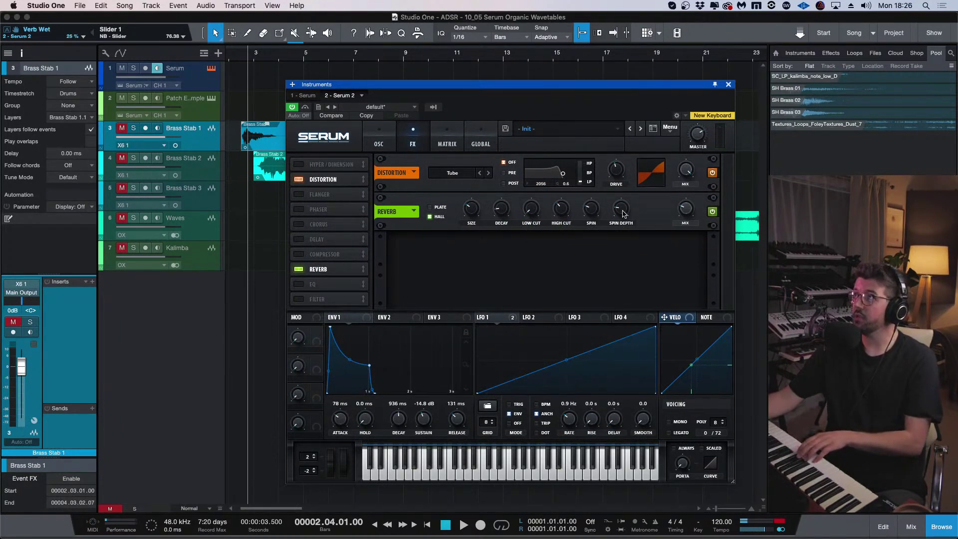
pyautogui.moveTo(536, 212); pyautogui.dragTo(545, 150)
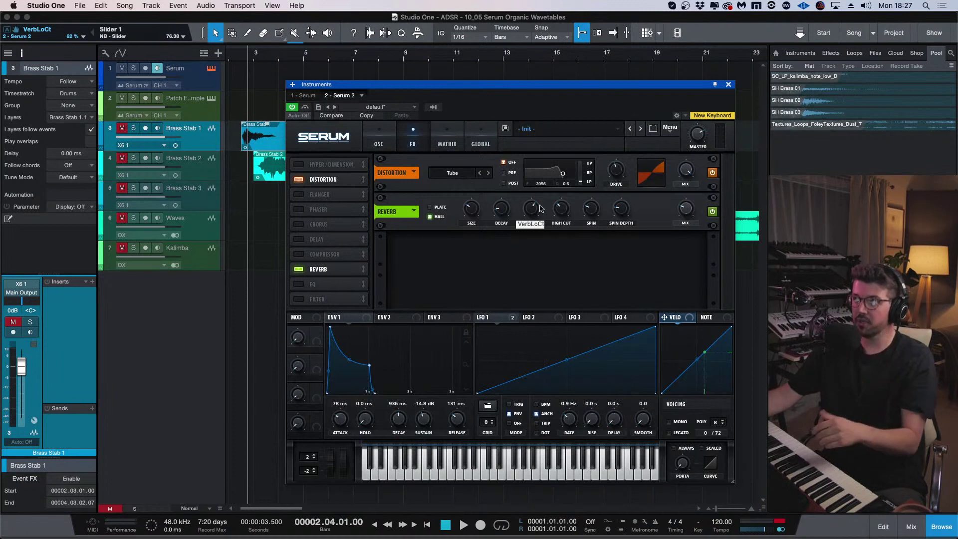
pyautogui.moveTo(538, 214); pyautogui.dragTo(559, 242)
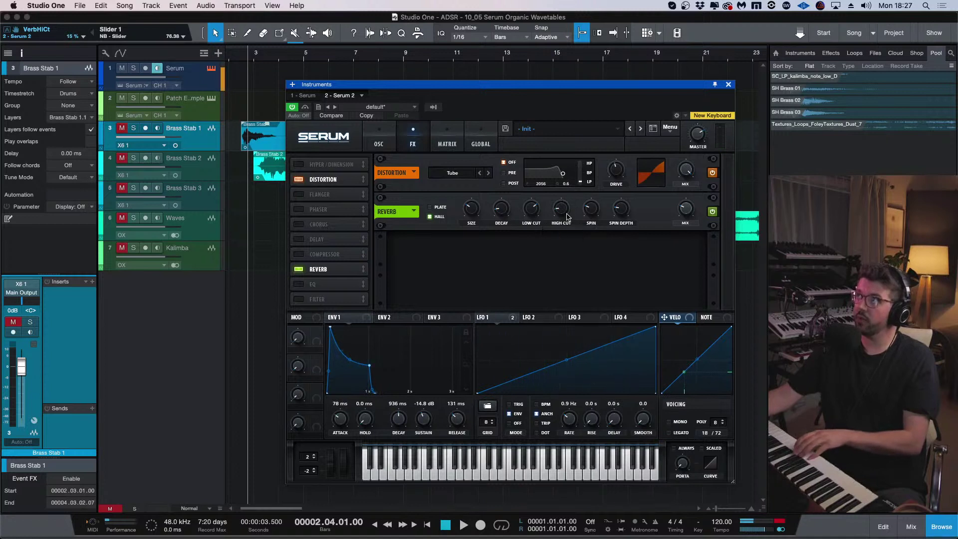
pyautogui.moveTo(471, 209)
pyautogui.mouseDown()
pyautogui.moveTo(501, 218)
pyautogui.moveTo(478, 217)
pyautogui.mouseUp()
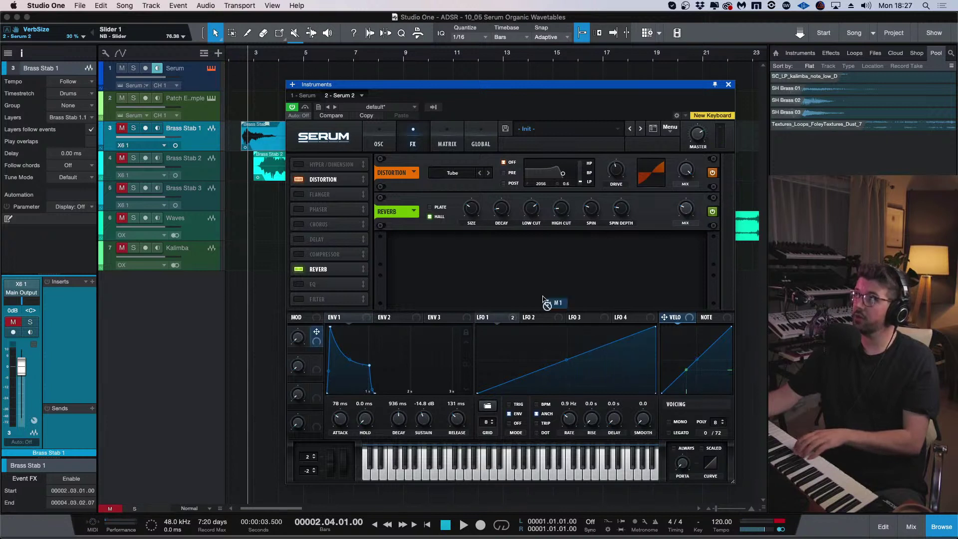
# Map Macro 1 to the reverb mix with a base mix of 0% and modulation amount 100, and test the macro.
pyautogui.moveTo(689, 212); pyautogui.dragTo(687, 247)
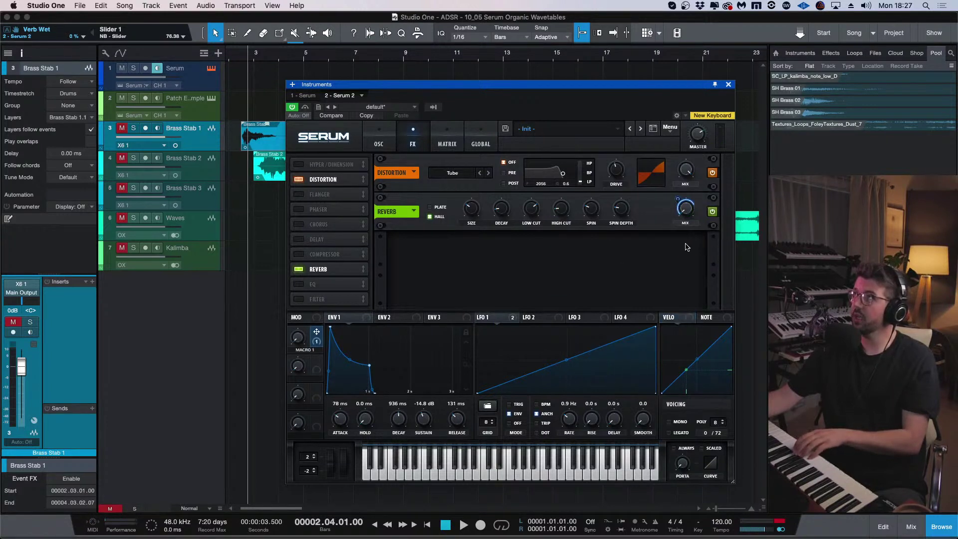
pyautogui.moveTo(678, 198); pyautogui.dragTo(685, 208)
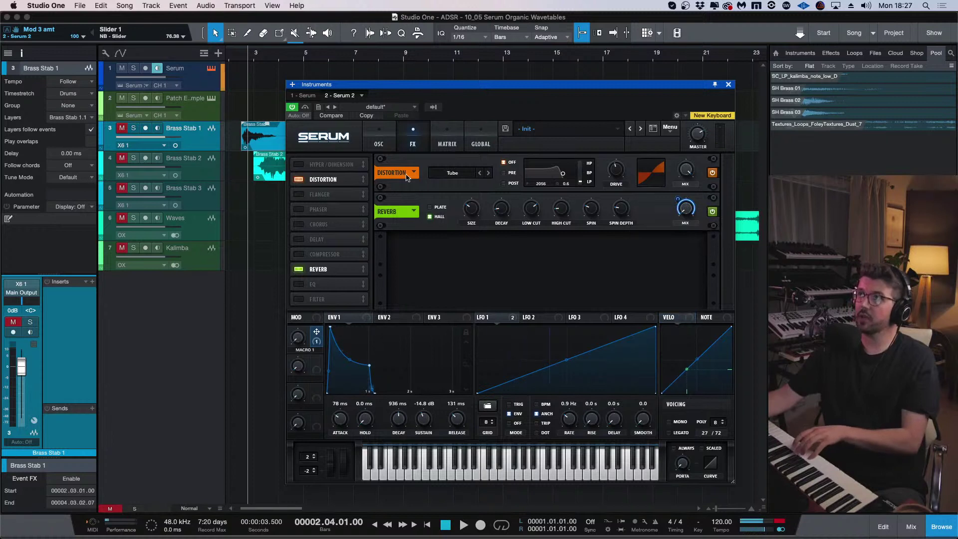
pyautogui.click(293, 342)
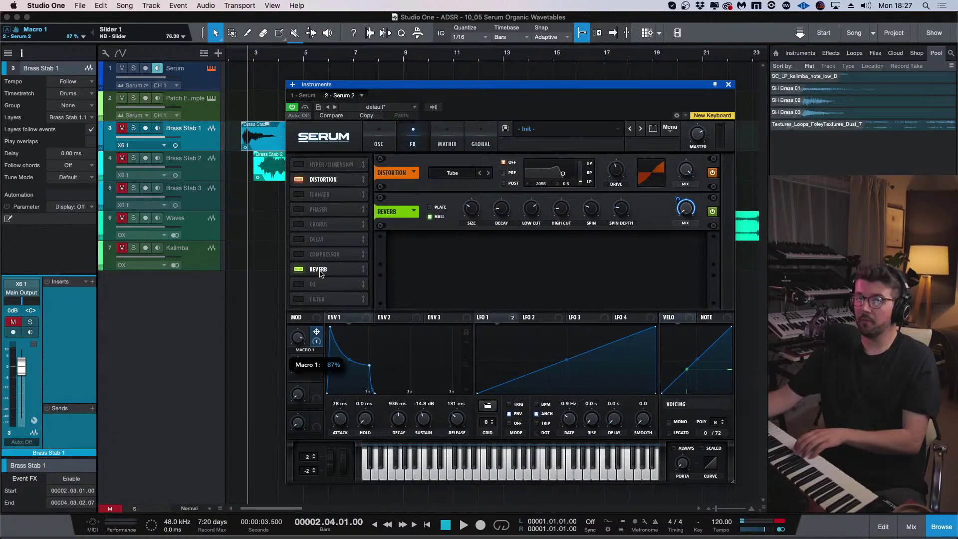
pyautogui.moveTo(298, 338); pyautogui.dragTo(288, 396)
# Rename Macro 1 to VERB and set it to 0%.
pyautogui.doubleClick(302, 351)
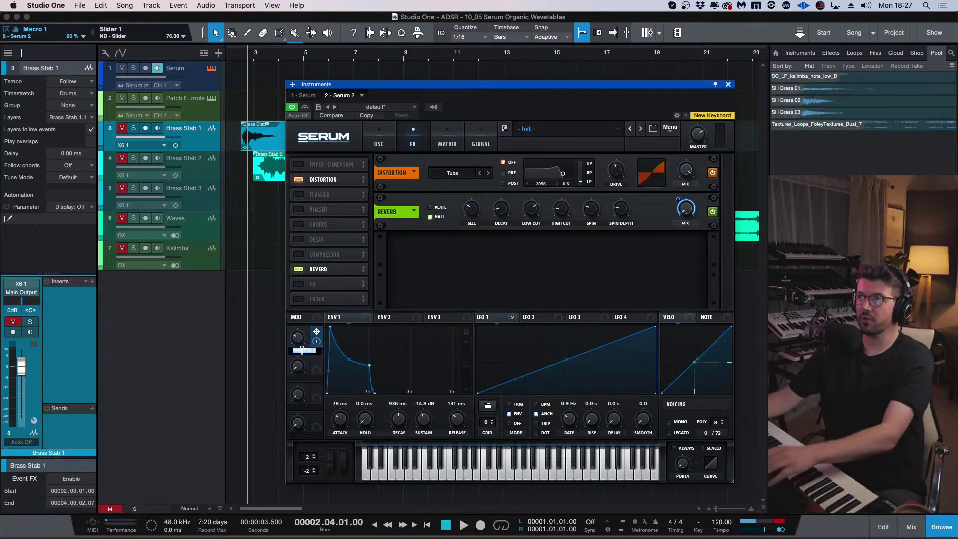
pyautogui.write('VERB')
pyautogui.press('Return')
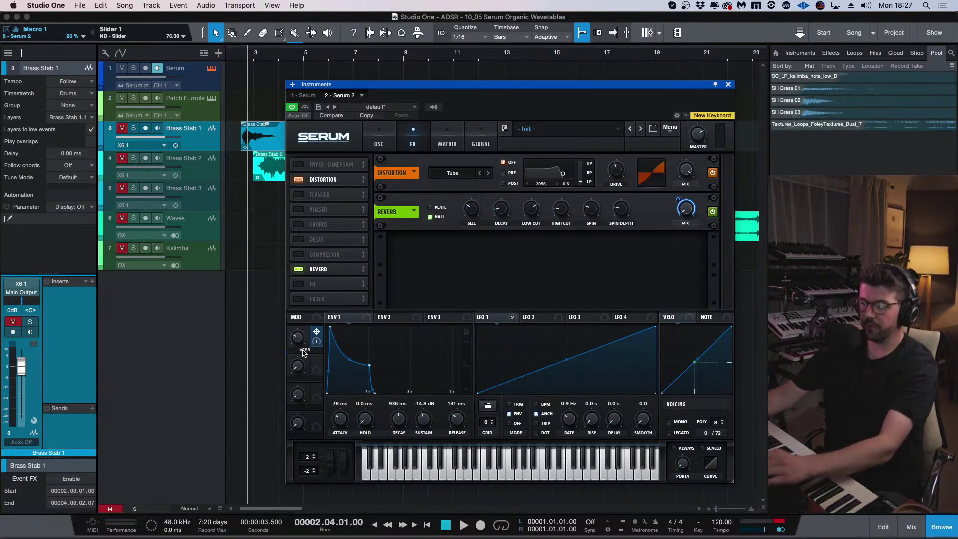
pyautogui.moveTo(298, 337); pyautogui.dragTo(297, 372)
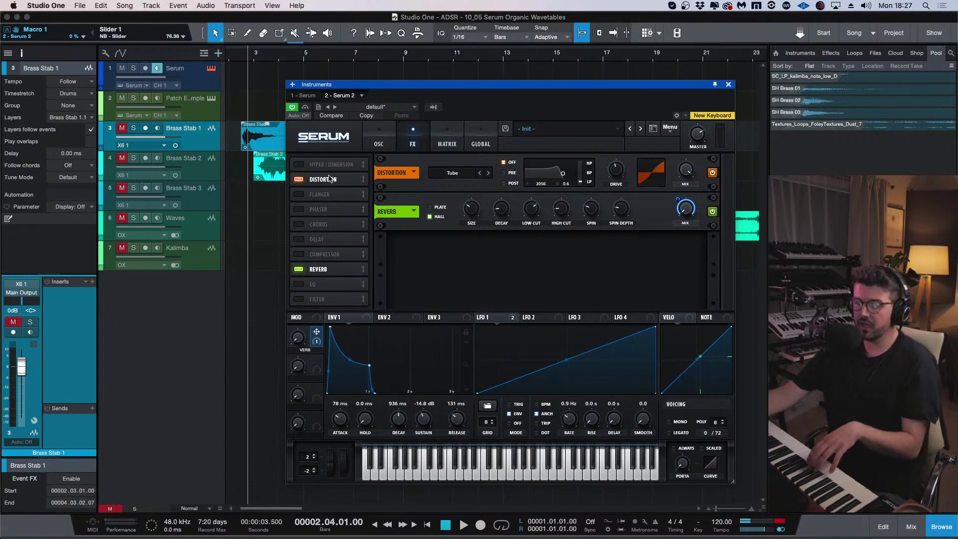
# Enable the Hyper/Dimension effect, set the Hyper mix to 0%, adjust the Dimension size and set the Dimension mix to 33%.
pyautogui.click(300, 164)
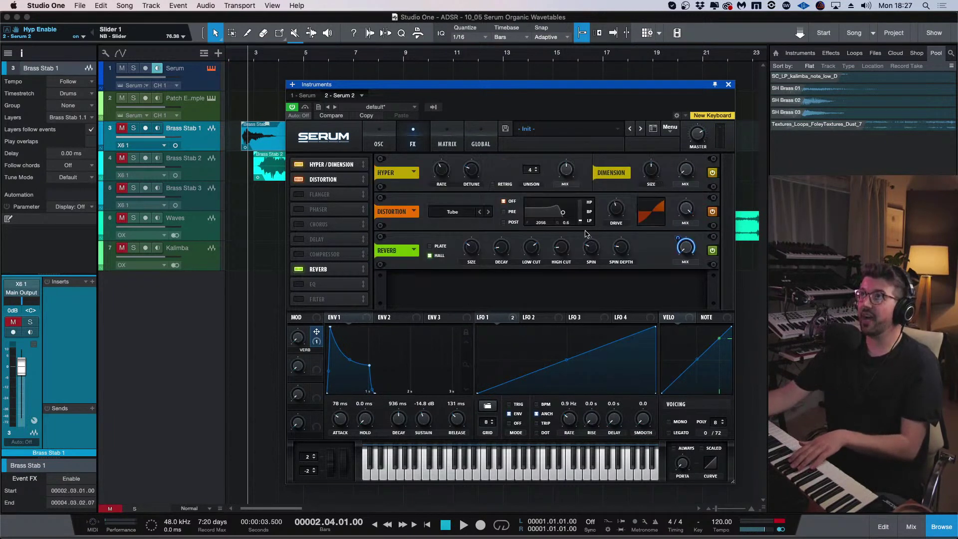
pyautogui.moveTo(650, 170); pyautogui.dragTo(651, 190)
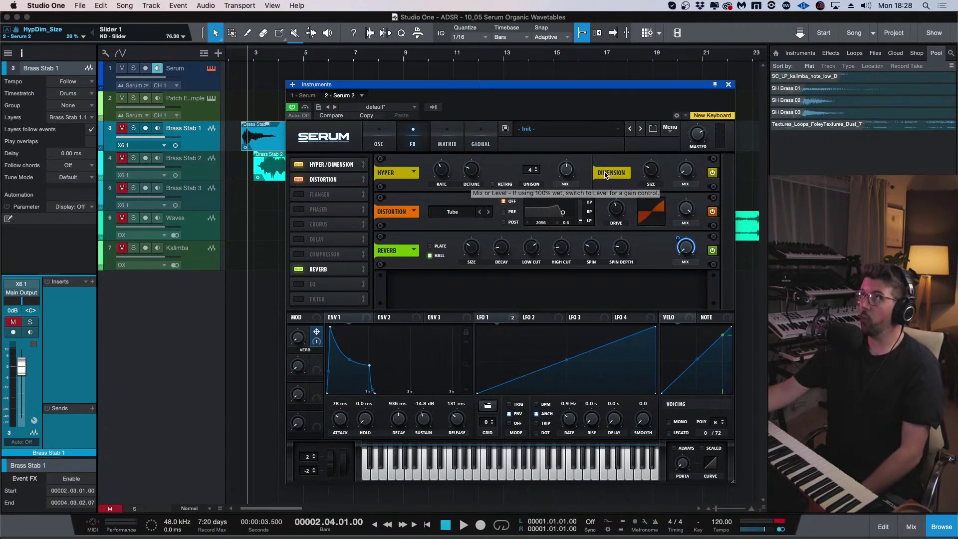
pyautogui.moveTo(567, 172); pyautogui.dragTo(567, 200)
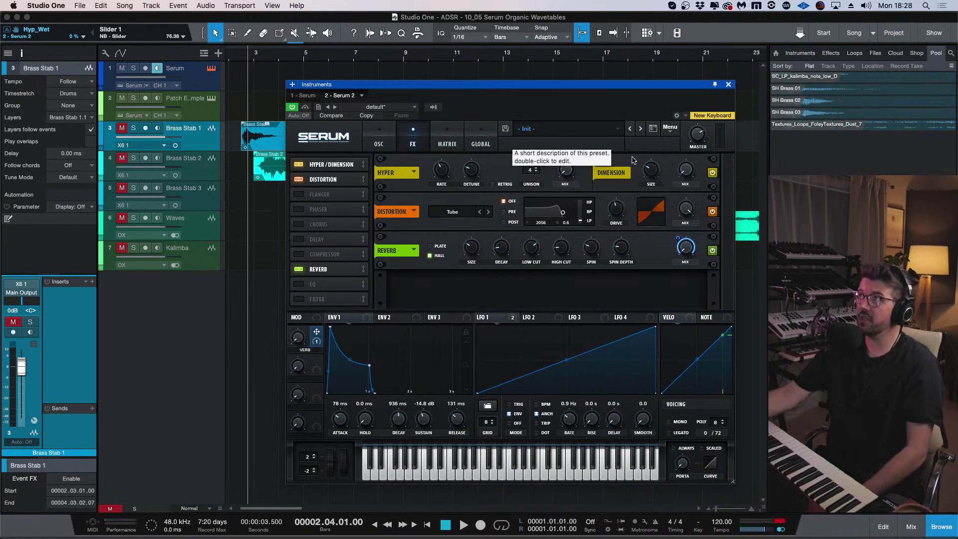
pyautogui.click(653, 171)
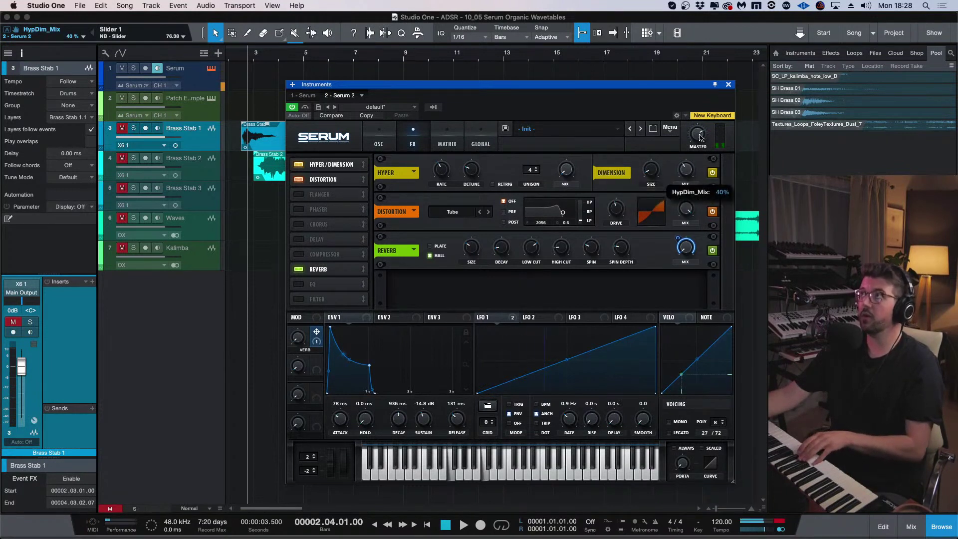
pyautogui.moveTo(652, 171); pyautogui.dragTo(683, 175)
pyautogui.click(680, 173)
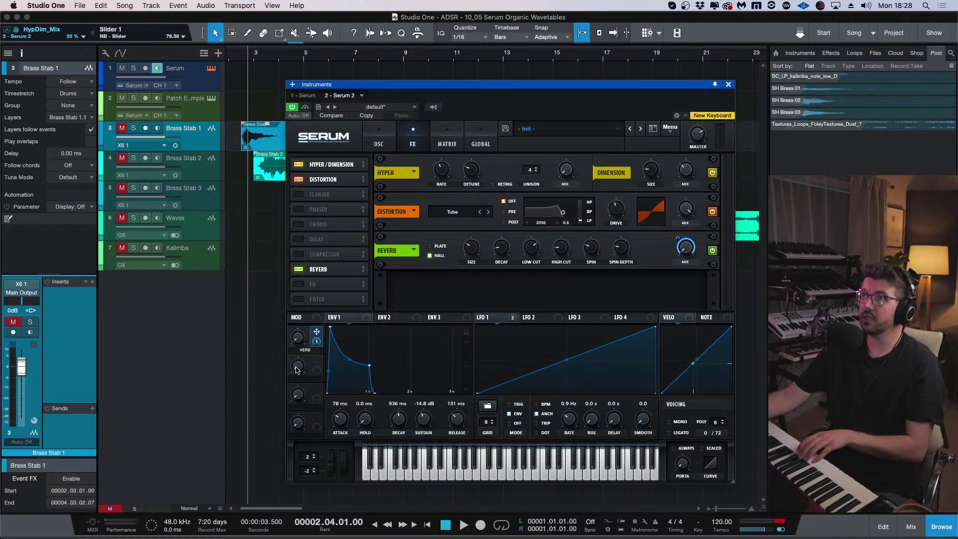
# Map Macro 2 to the Dimension mix with a base mix of 0%, and rename the macro WIDEEEE.
pyautogui.moveTo(316, 361); pyautogui.dragTo(682, 174)
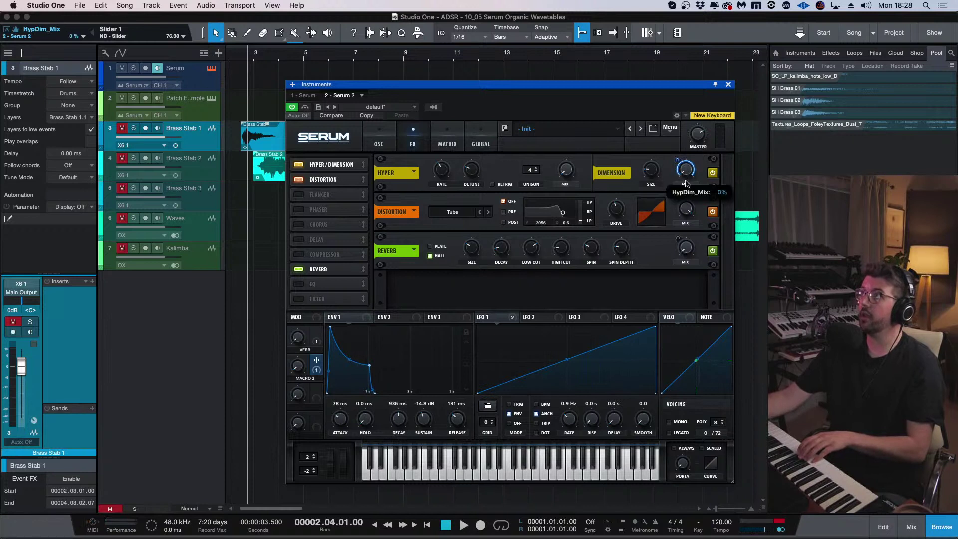
pyautogui.doubleClick(315, 378)
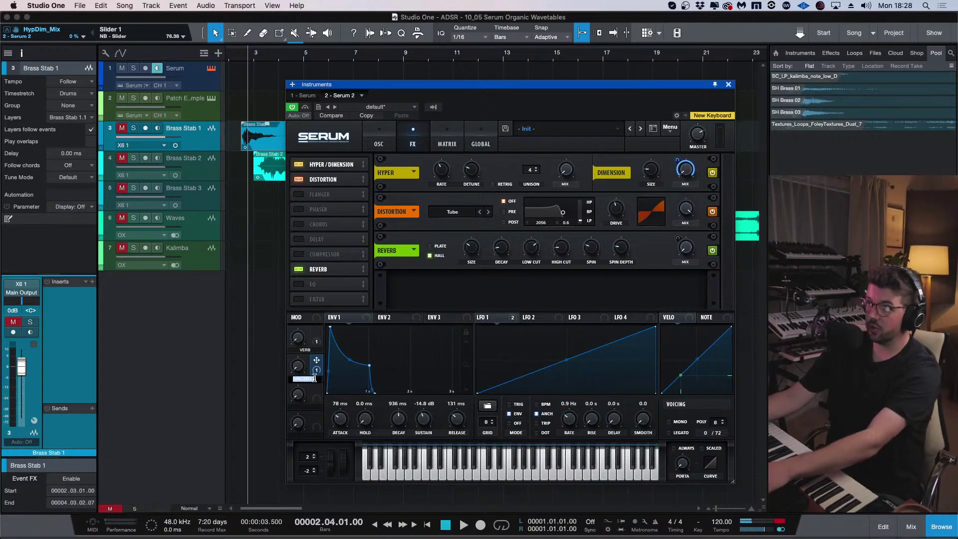
pyautogui.write('WIDEEEE')
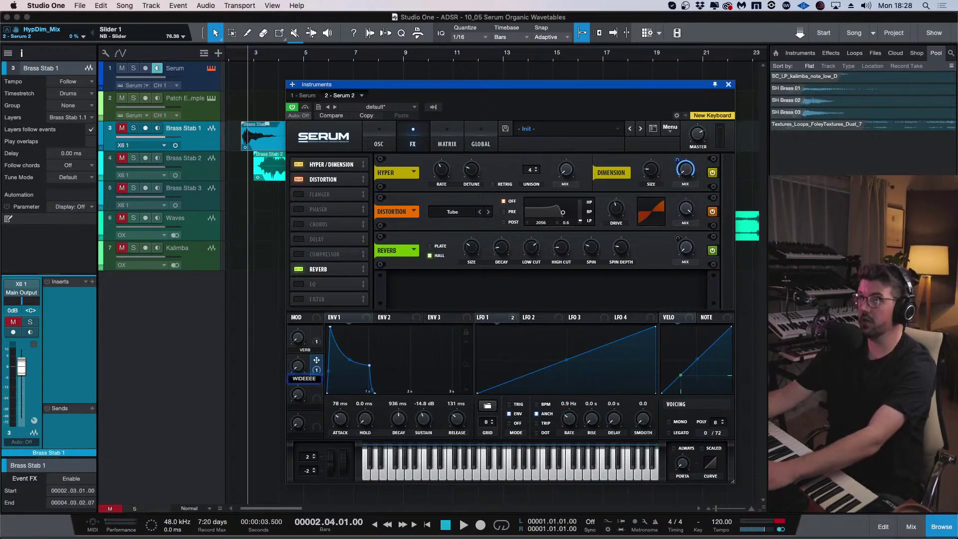
pyautogui.press('Return')
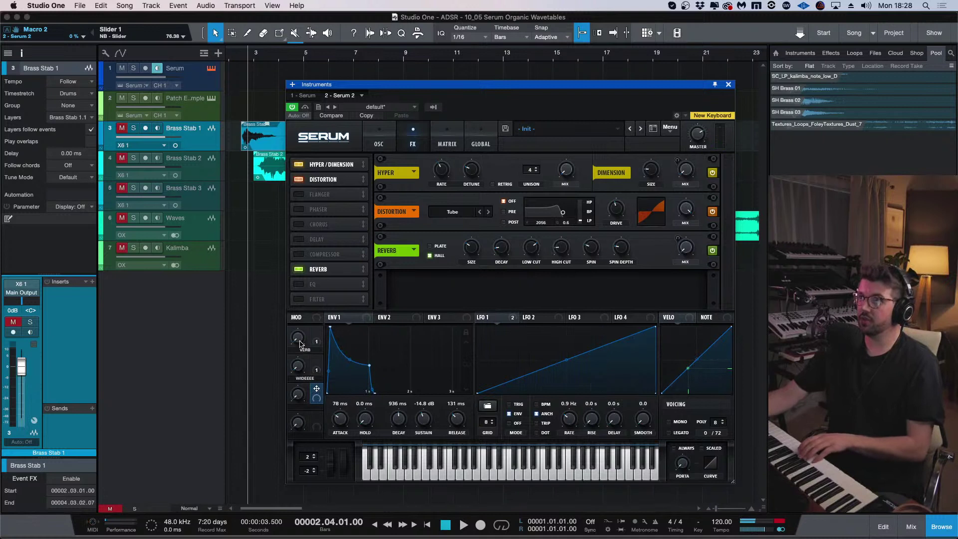
# Raise the VERB macro to 33% and the WIDEEEE macro to 20% while playing the patch.
pyautogui.moveTo(302, 338)
pyautogui.moveTo(306, 328)
pyautogui.mouseDown()
pyautogui.moveTo(307, 318)
pyautogui.moveTo(302, 327)
pyautogui.mouseUp()
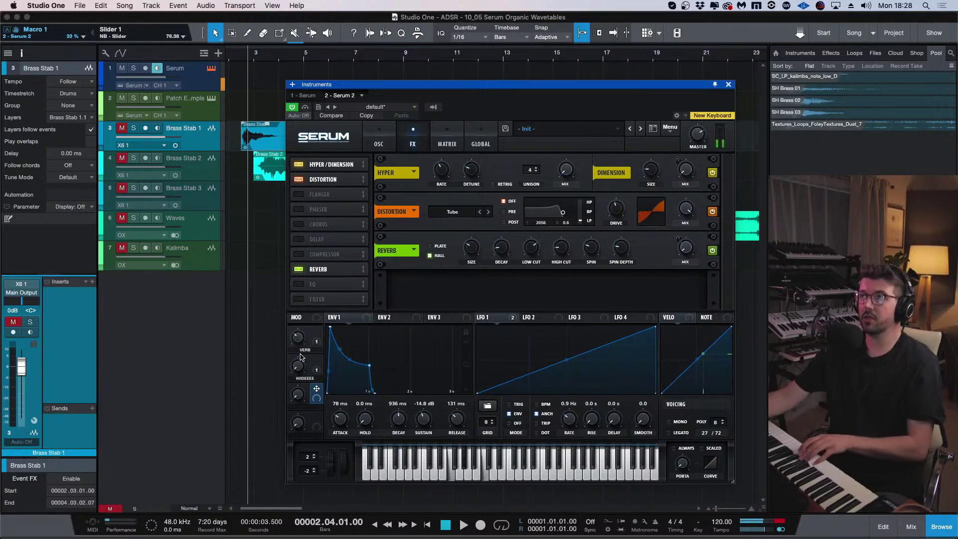
pyautogui.moveTo(298, 372); pyautogui.dragTo(306, 349)
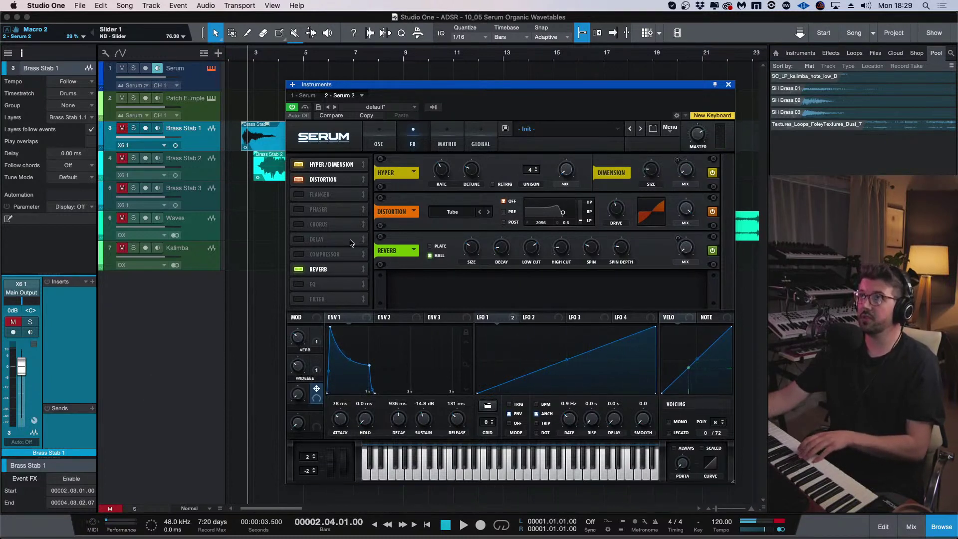
# Try adding the Chorus effect to the chain and switch it off again.
pyautogui.click(319, 224)
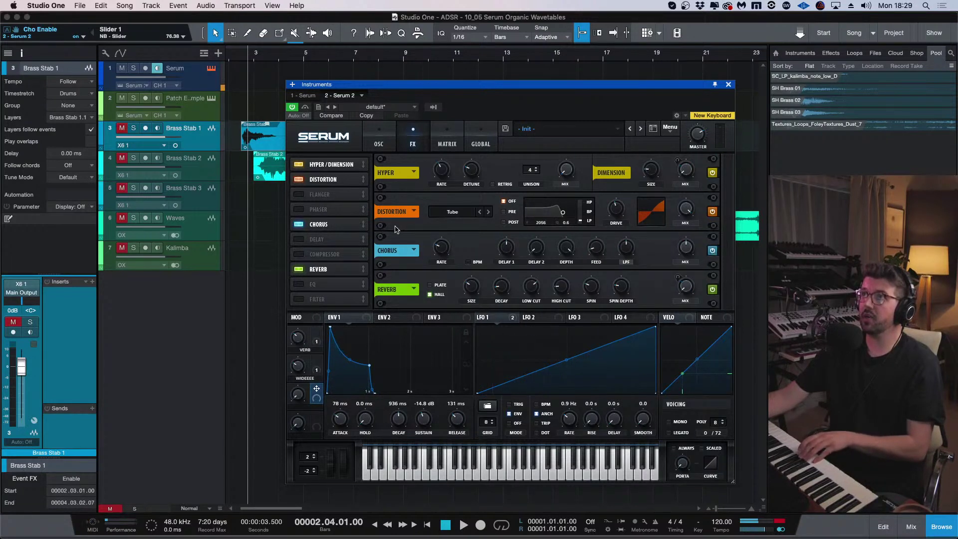
pyautogui.hotkey('ctrl', 'z')
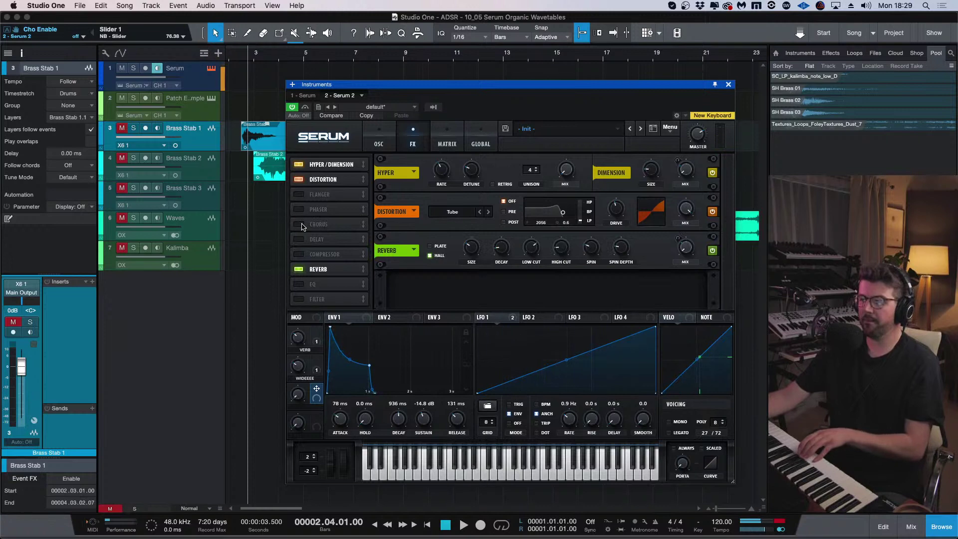
# Return to the oscillator view and shift the Serum window slightly.
pyautogui.click(379, 142)
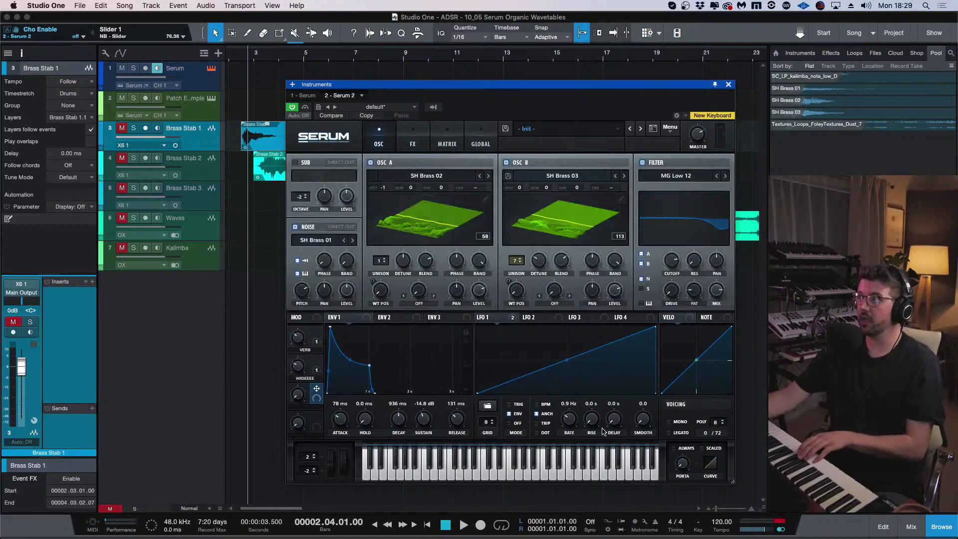
pyautogui.click(680, 465)
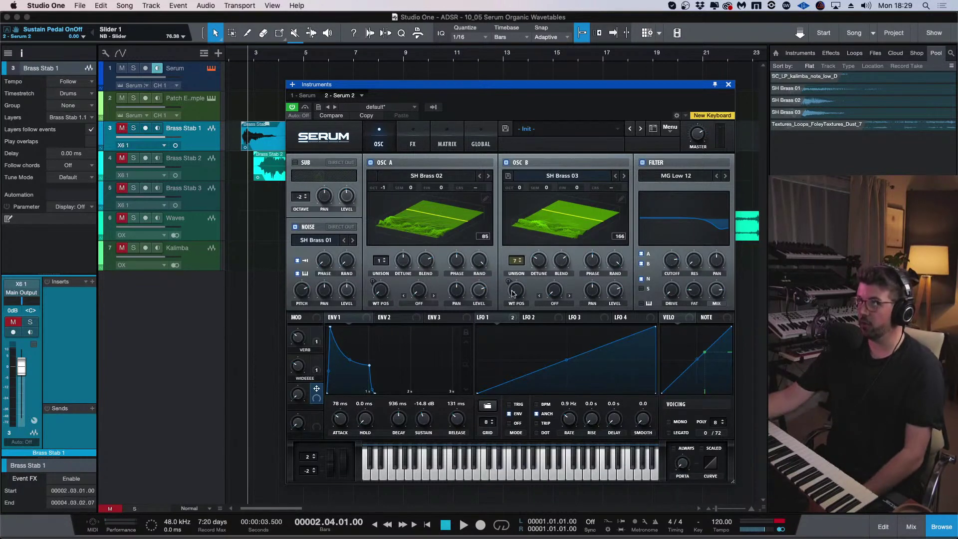
pyautogui.moveTo(470, 92); pyautogui.dragTo(465, 88)
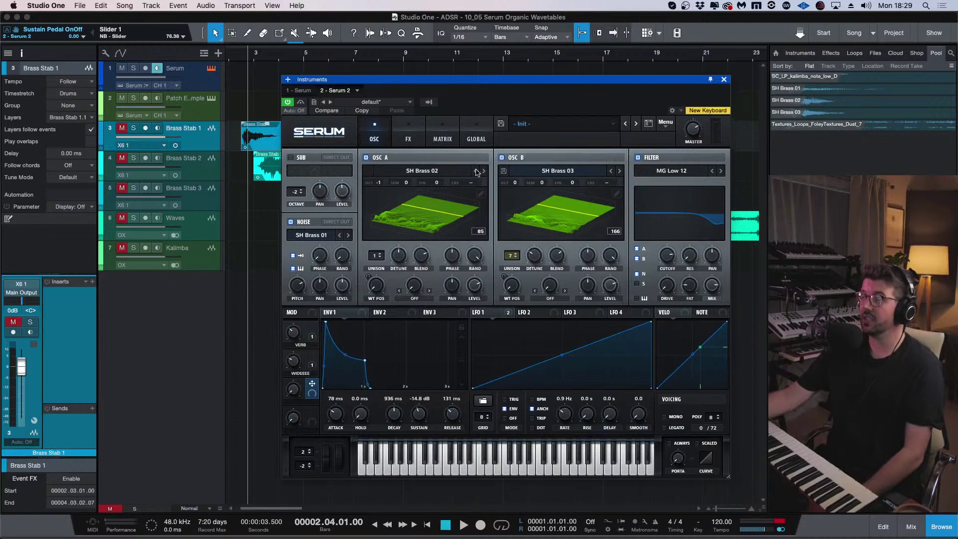
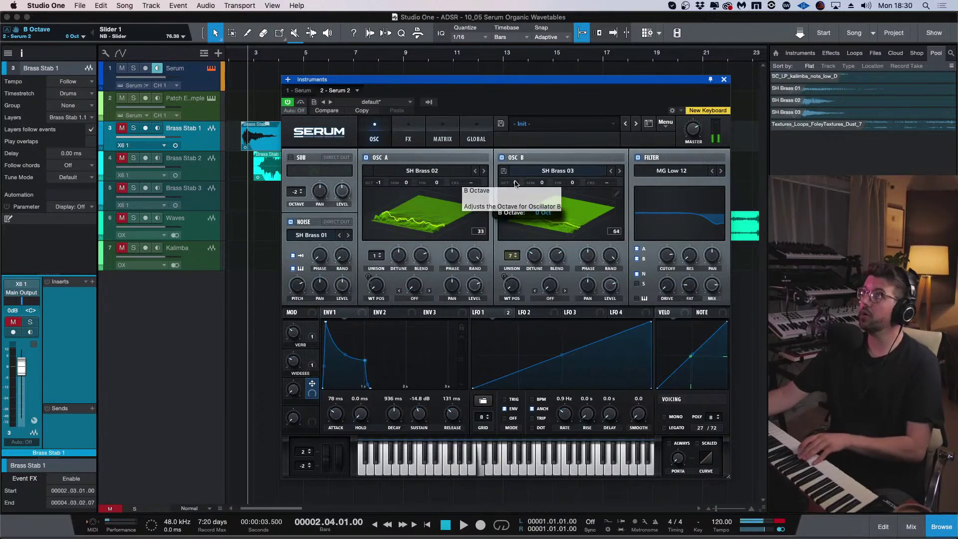
# Audition oscillator B one octave higher and return its octave to 0.
pyautogui.moveTo(516, 183); pyautogui.dragTo(524, 189)
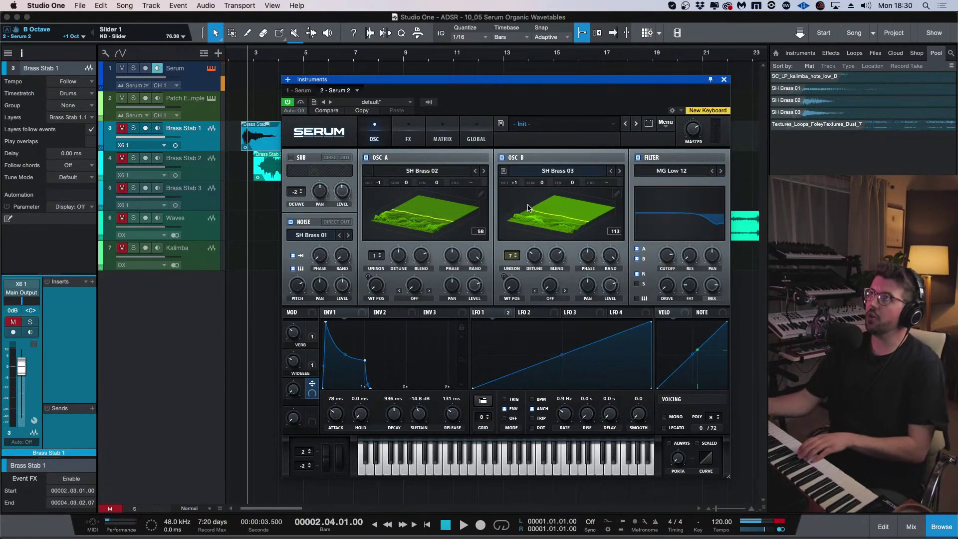
pyautogui.moveTo(521, 184); pyautogui.dragTo(517, 185)
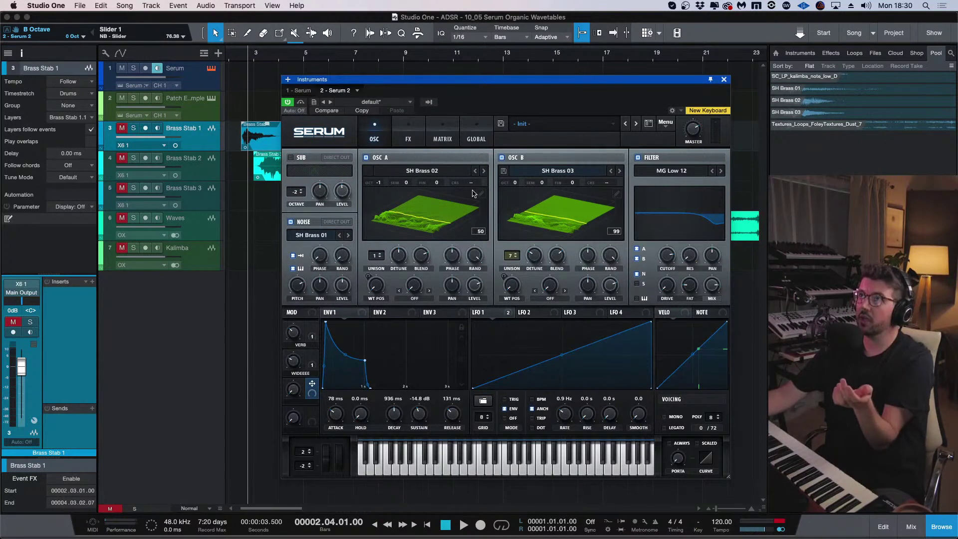
# Enable the sub oscillator, set its octave to -1 and its level to 27%, comparing the sound with and without it.
pyautogui.click(292, 160)
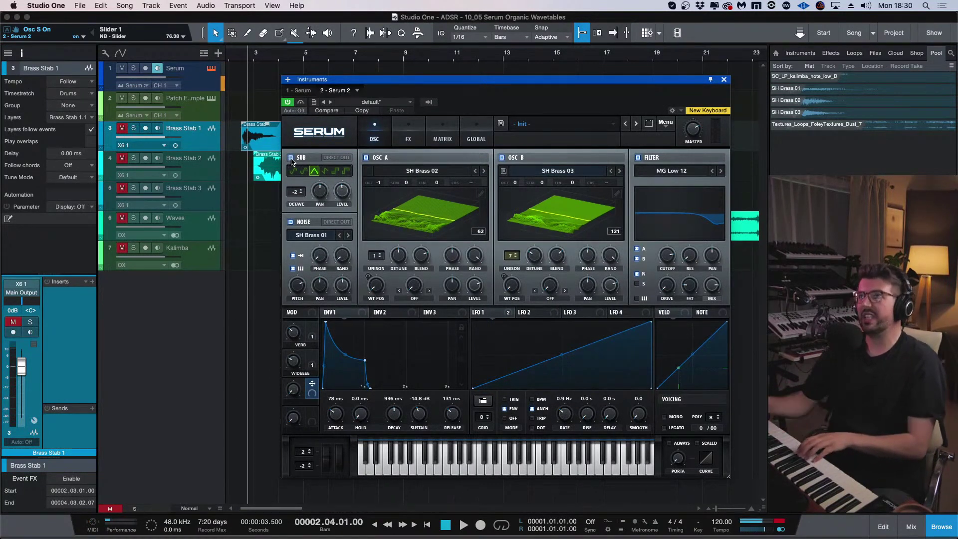
pyautogui.click(301, 193)
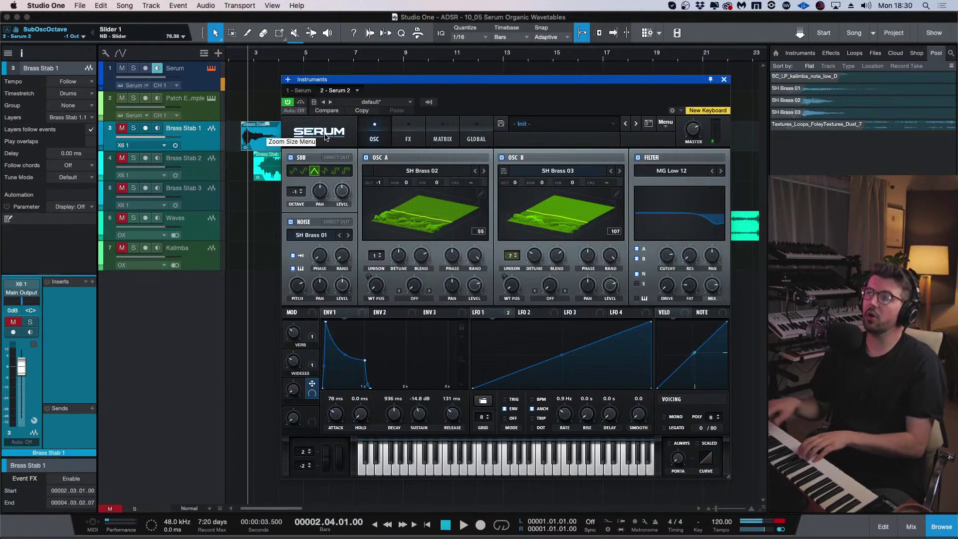
pyautogui.click(290, 157)
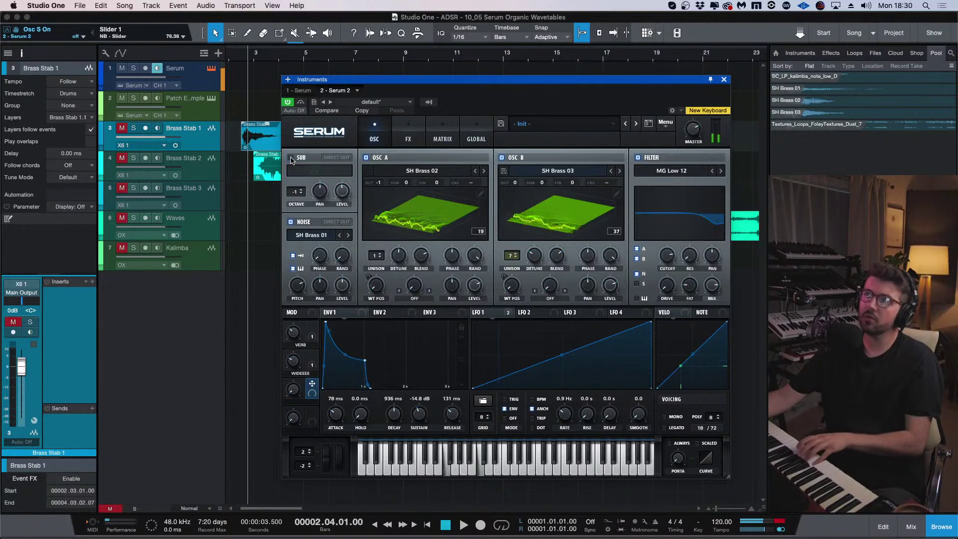
pyautogui.click(291, 157)
pyautogui.moveTo(337, 208)
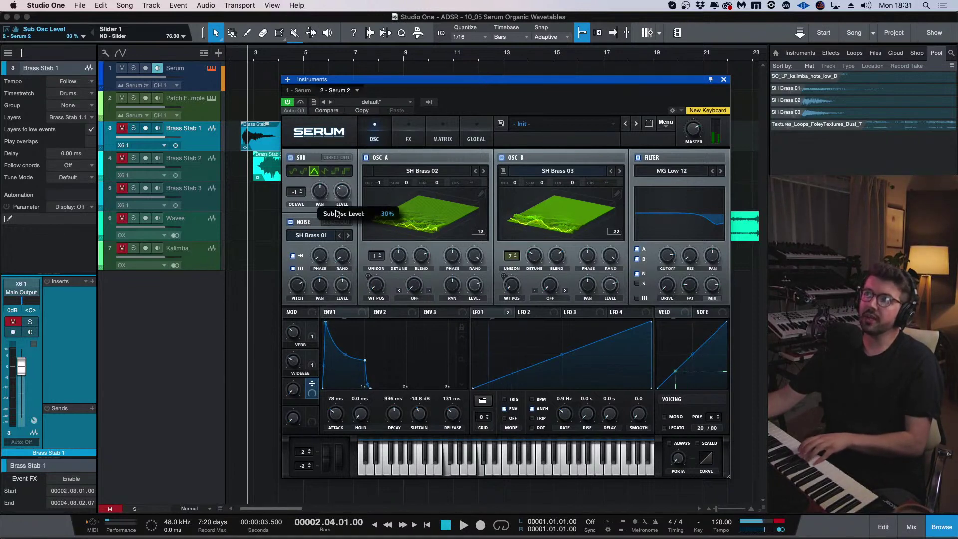
pyautogui.moveTo(337, 213); pyautogui.dragTo(339, 216)
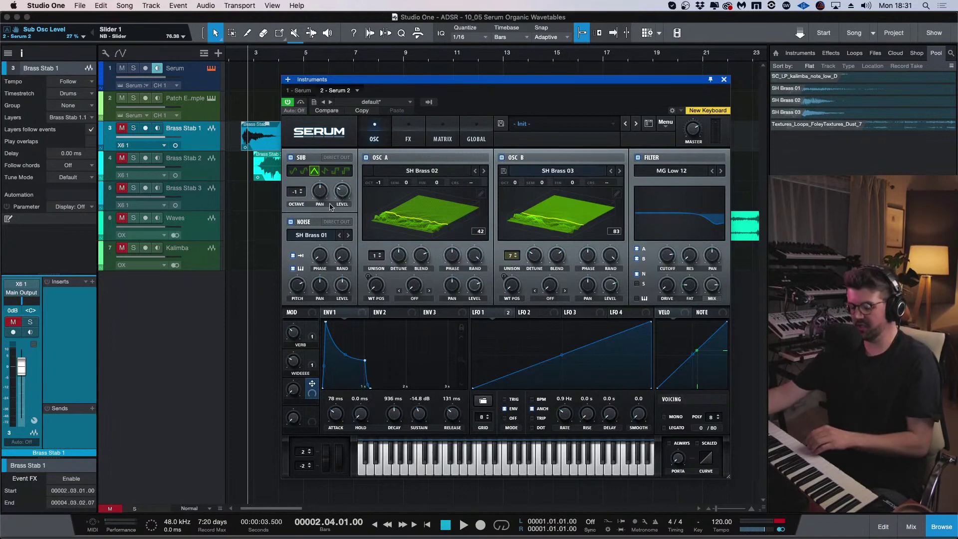
# Readjust the VERB macro and set the WIDEEEE macro to 34%.
pyautogui.moveTo(294, 333); pyautogui.dragTo(297, 325)
pyautogui.moveTo(294, 361); pyautogui.dragTo(288, 369)
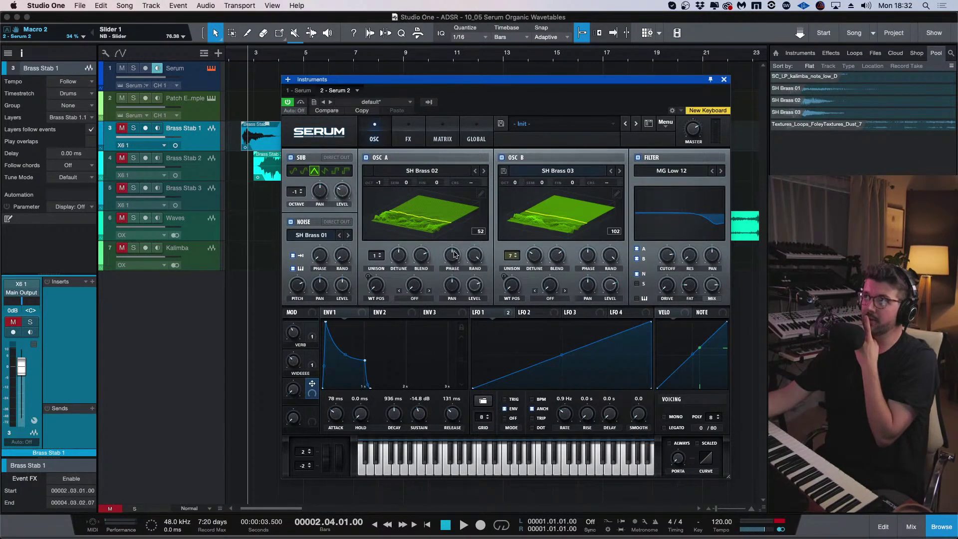
# Resample the whole patch to oscillator A as a new wavetable.
pyautogui.moveTo(455, 248)
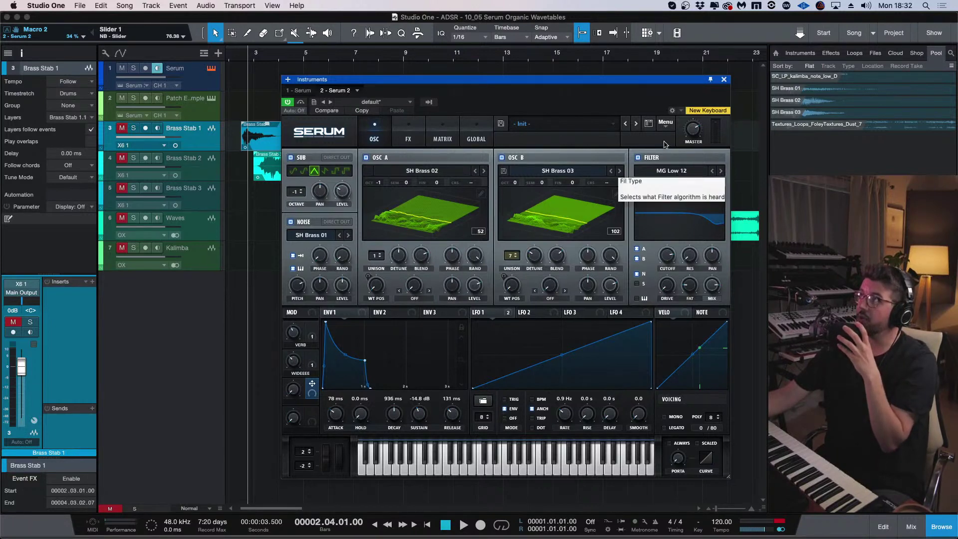
pyautogui.click(665, 126)
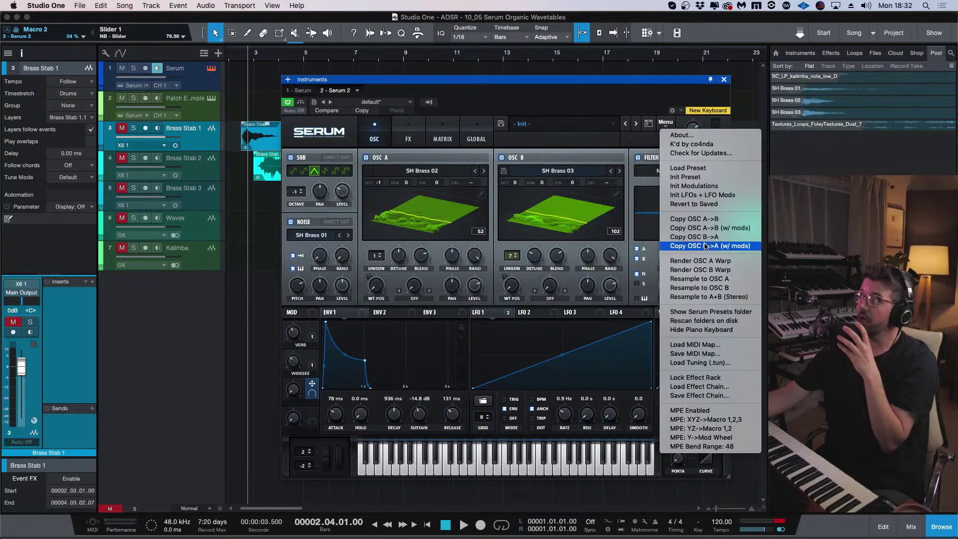
pyautogui.click(717, 278)
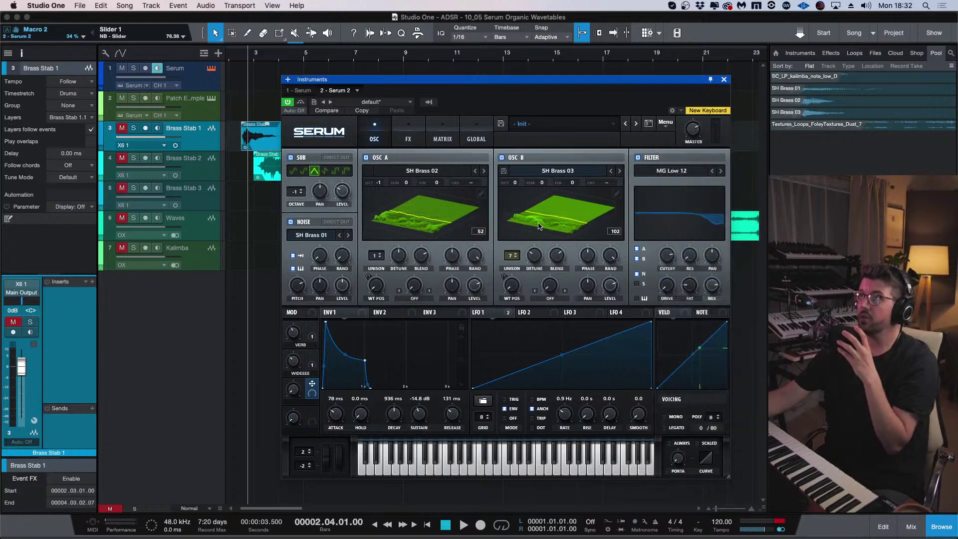
# Switch off oscillator B, the sub, the noise layer and the filter, and reset the WIDEEEE macro to 0%.
pyautogui.click(501, 157)
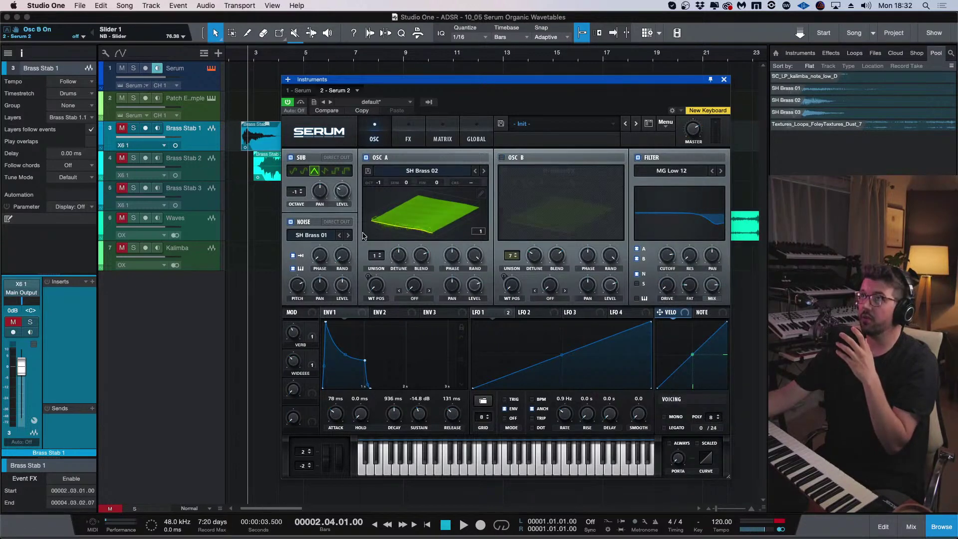
pyautogui.click(294, 158)
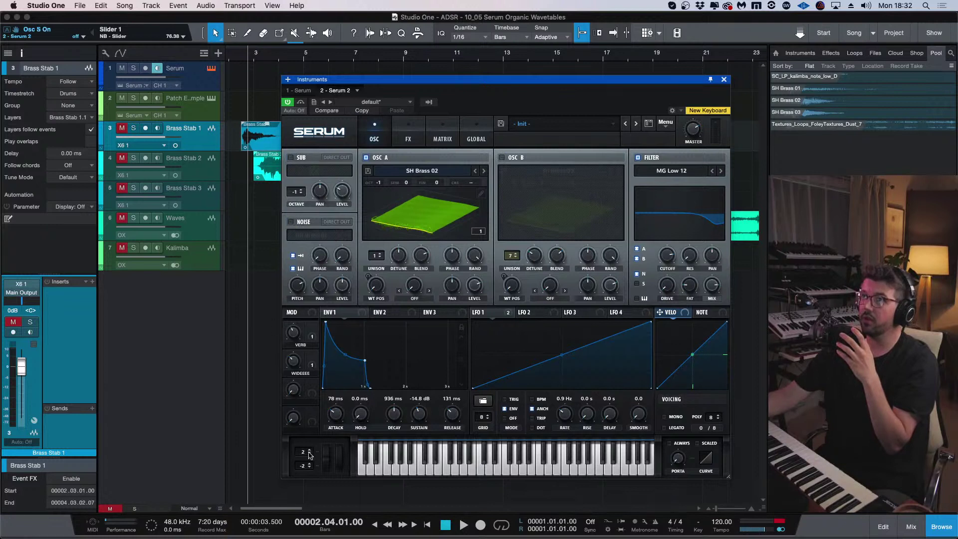
pyautogui.click(288, 369)
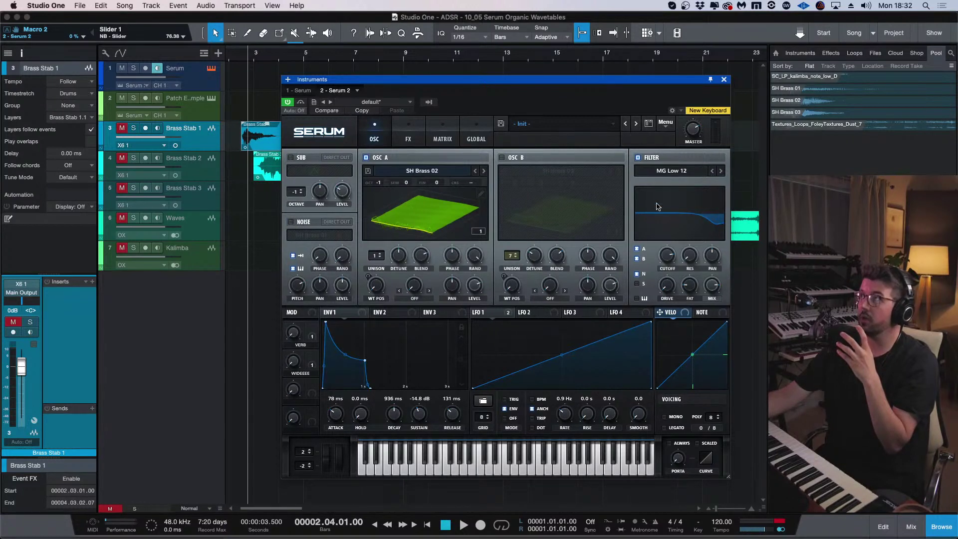
pyautogui.click(638, 158)
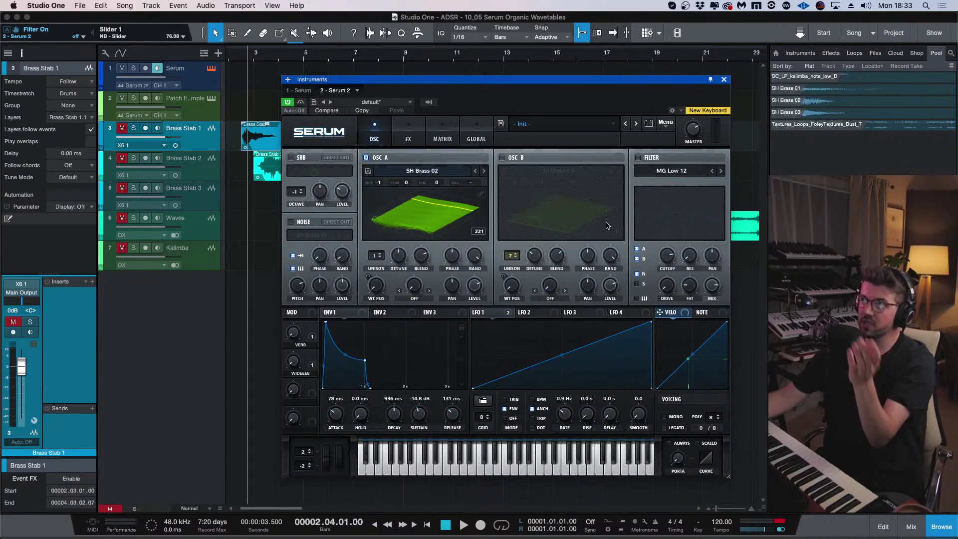
# Review the resampling commands and the processing options in oscillator A's wavetable editor, and close the editor.
pyautogui.click(669, 131)
pyautogui.click(722, 280)
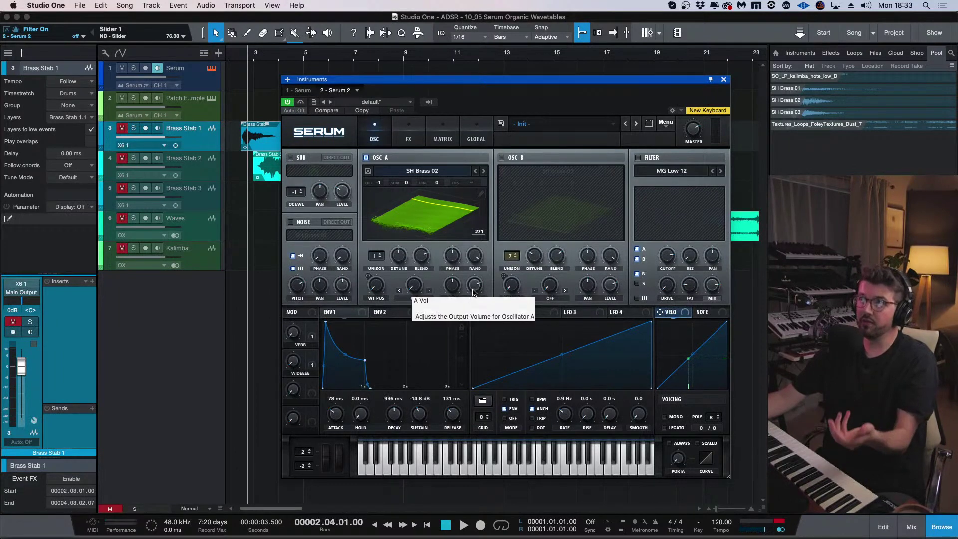
pyautogui.click(481, 195)
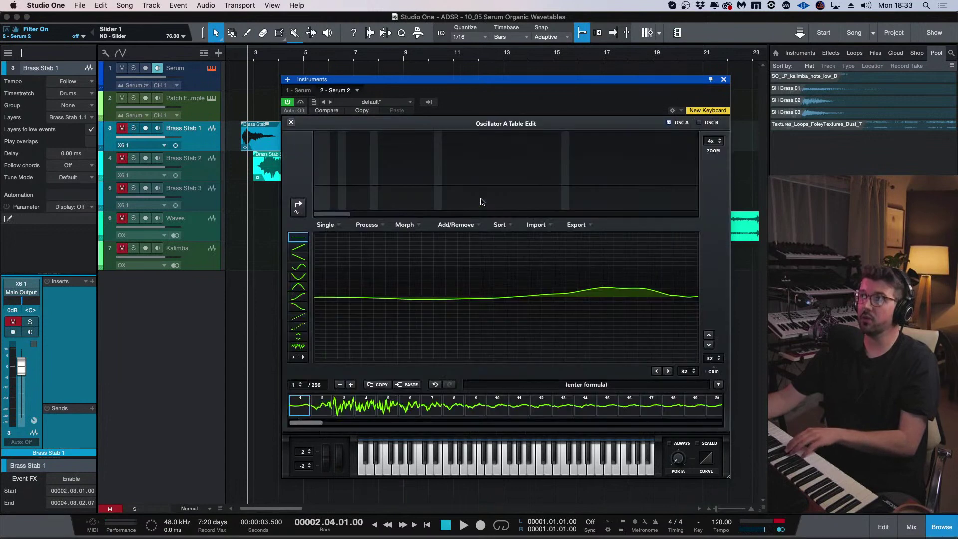
pyautogui.click(383, 225)
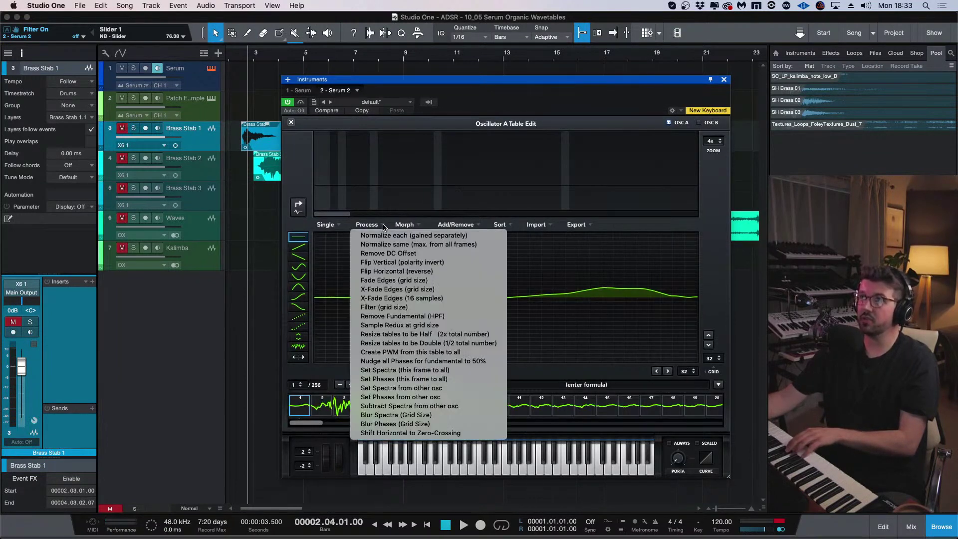
pyautogui.click(308, 135)
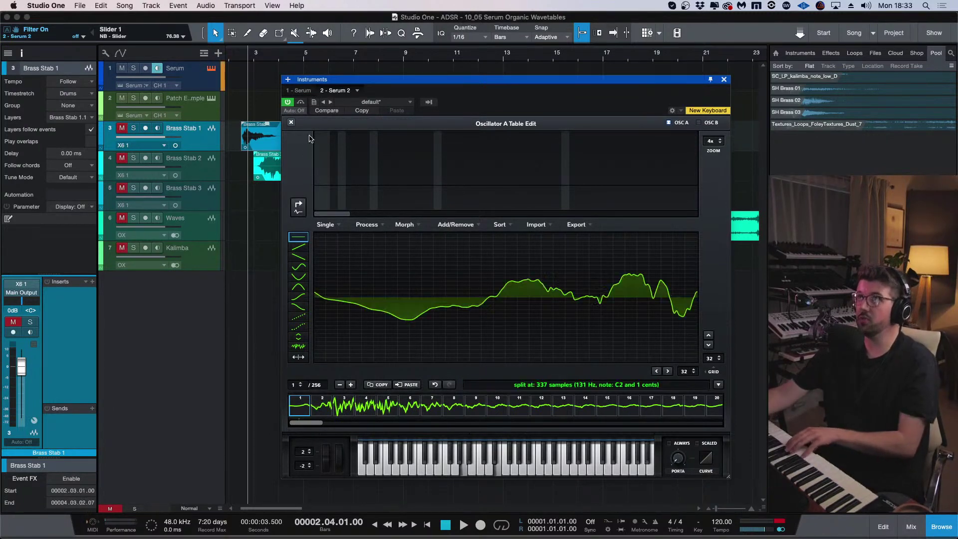
pyautogui.click(291, 122)
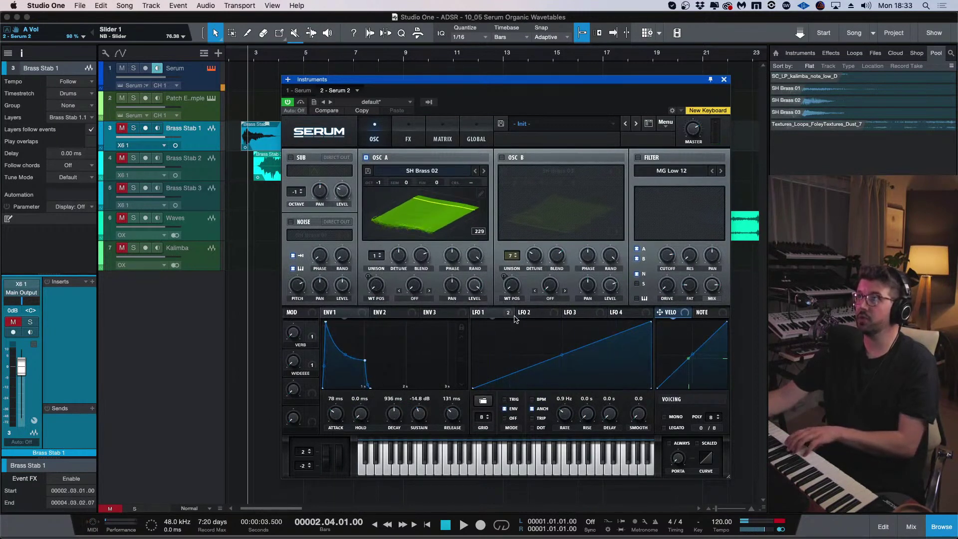
# Set oscillator A to 3 unison voices, its level to 100% and the master volume to 97%.
pyautogui.moveTo(693, 128)
pyautogui.moveTo(692, 129); pyautogui.dragTo(693, 124)
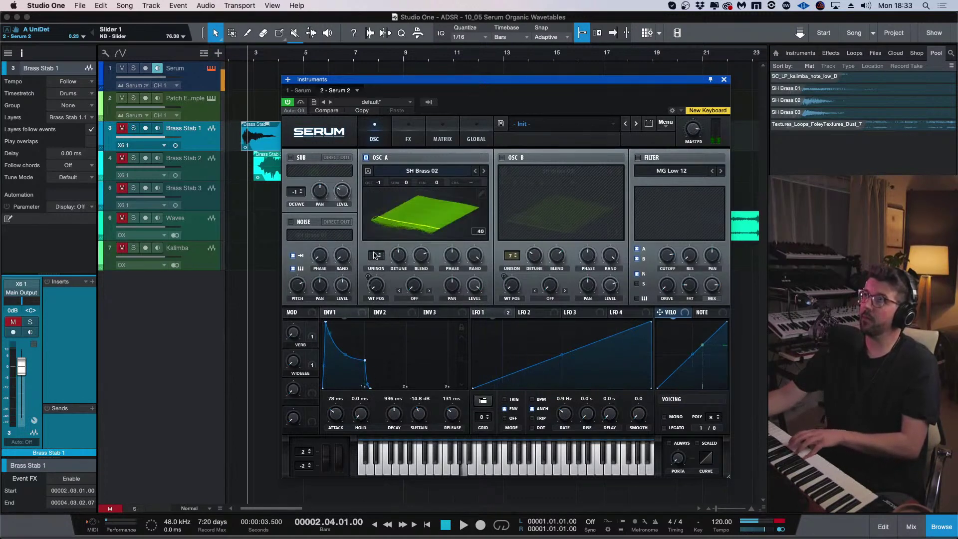
pyautogui.moveTo(376, 255); pyautogui.dragTo(376, 247)
pyautogui.moveTo(426, 268); pyautogui.dragTo(427, 261)
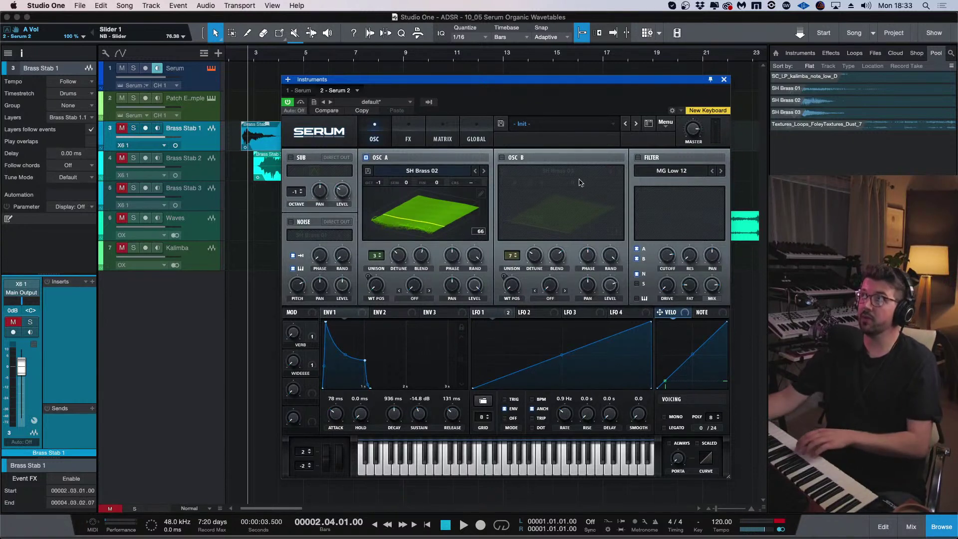
pyautogui.moveTo(700, 125)
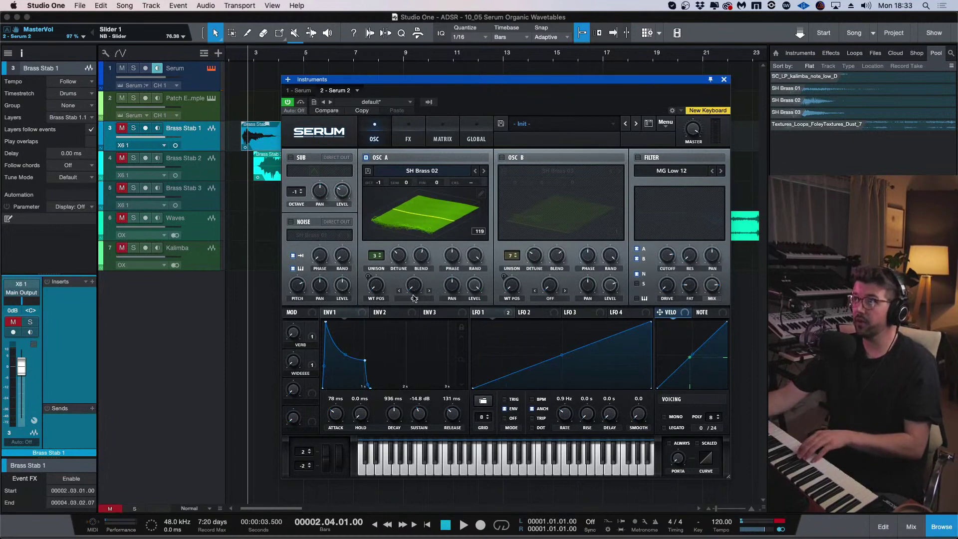
# Switch oscillator B on and oscillator A off, and load the analog Basic Shapes wavetable into oscillator B.
pyautogui.click(502, 157)
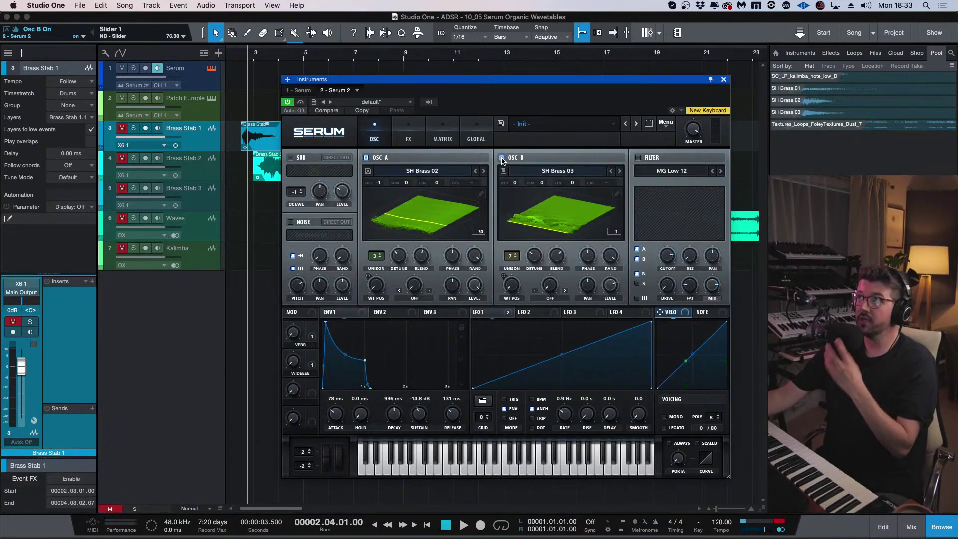
pyautogui.click(366, 157)
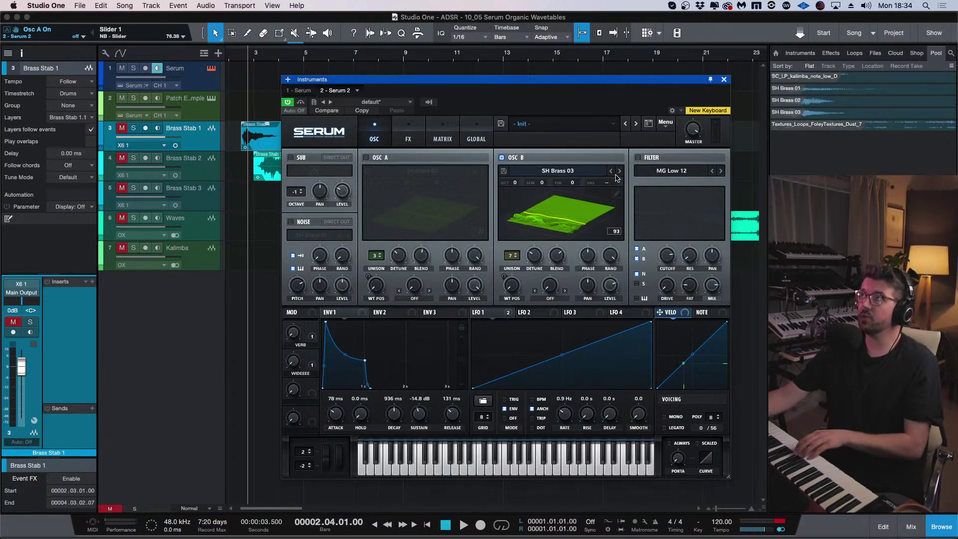
pyautogui.click(584, 173)
pyautogui.moveTo(582, 183)
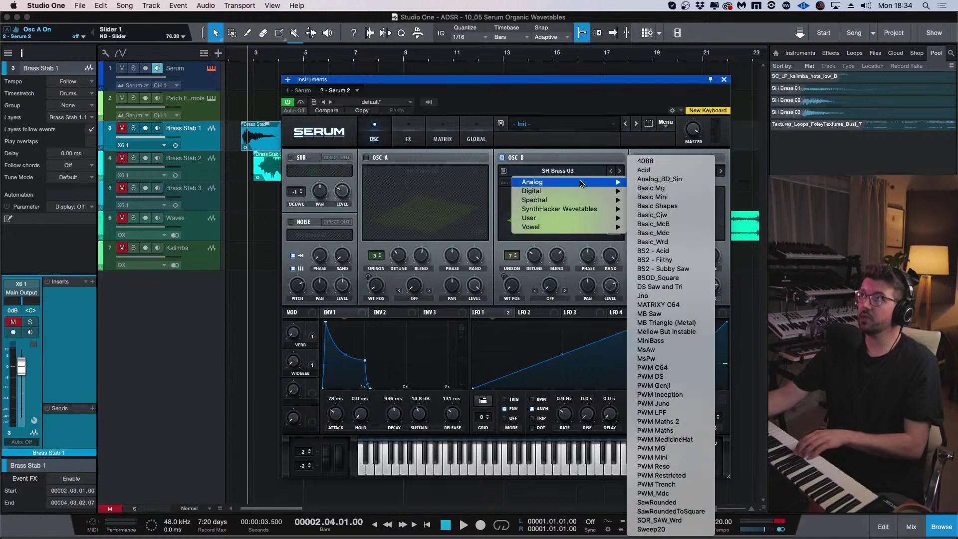
pyautogui.click(664, 205)
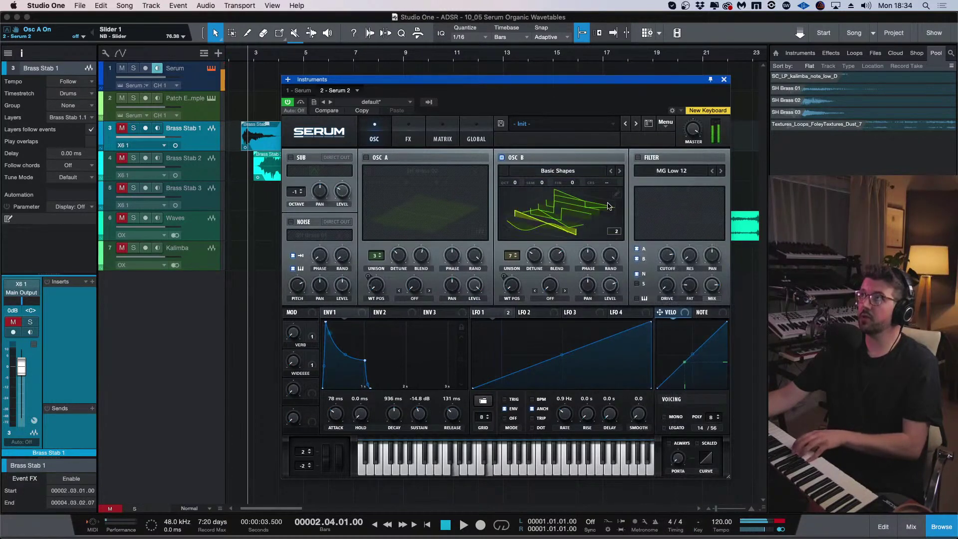
# Remove all modulators from oscillator B's wavetable position and set the position to frame 1.
pyautogui.rightClick(512, 285)
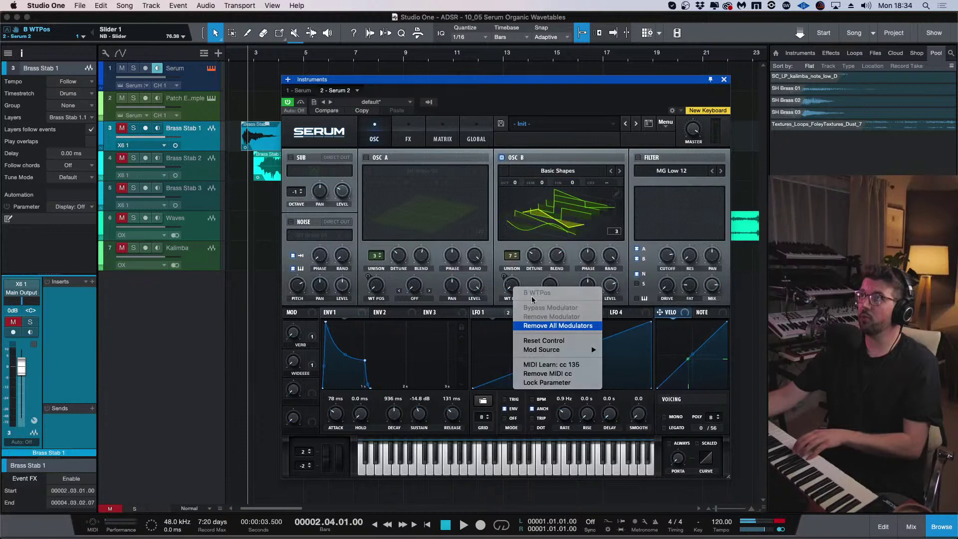
pyautogui.click(554, 325)
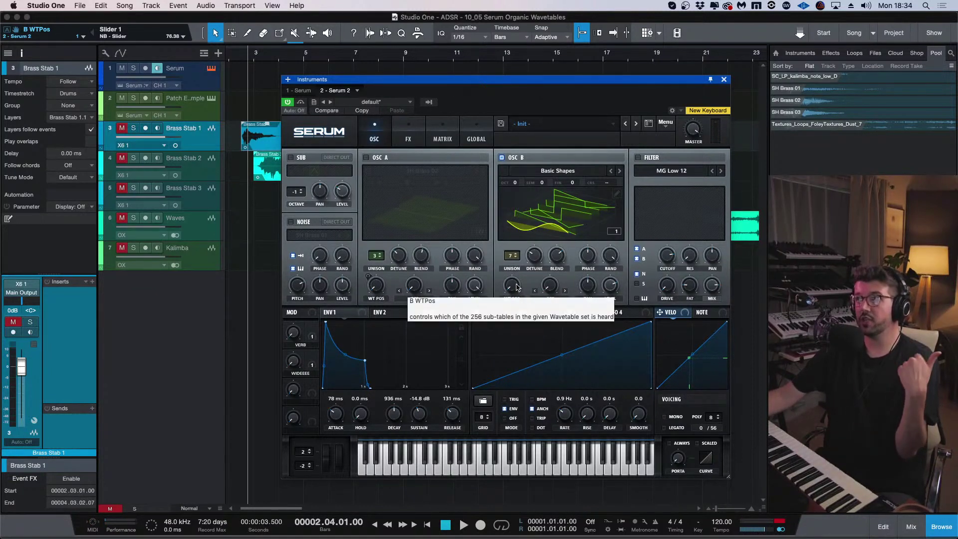
pyautogui.moveTo(518, 284); pyautogui.dragTo(478, 389)
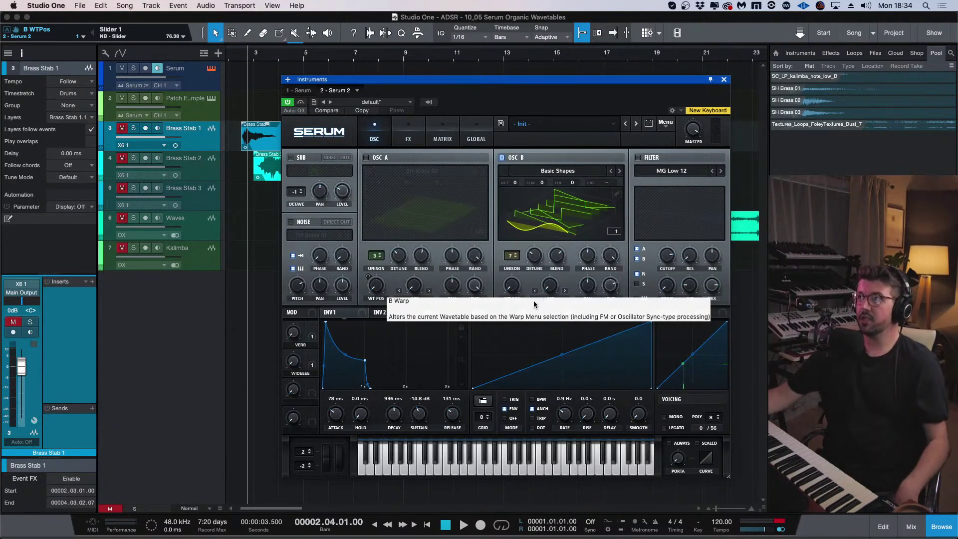
# Set oscillator B's warp mode to FM (from A) and switch oscillator A back on.
pyautogui.click(554, 298)
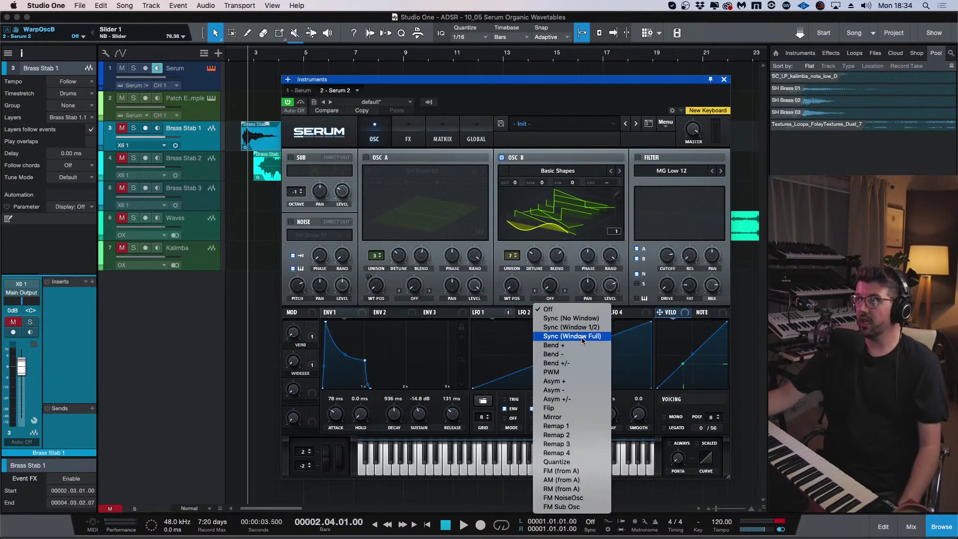
pyautogui.click(568, 471)
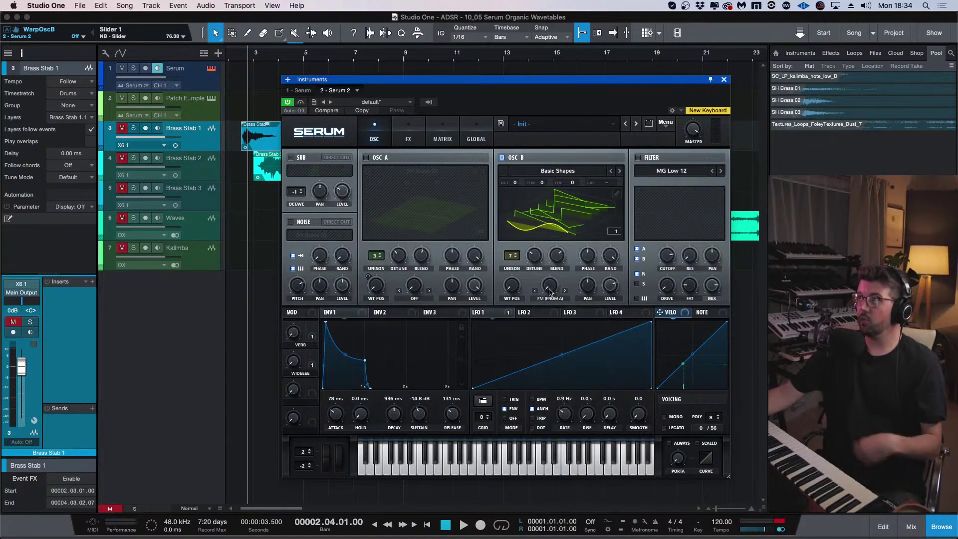
pyautogui.click(366, 157)
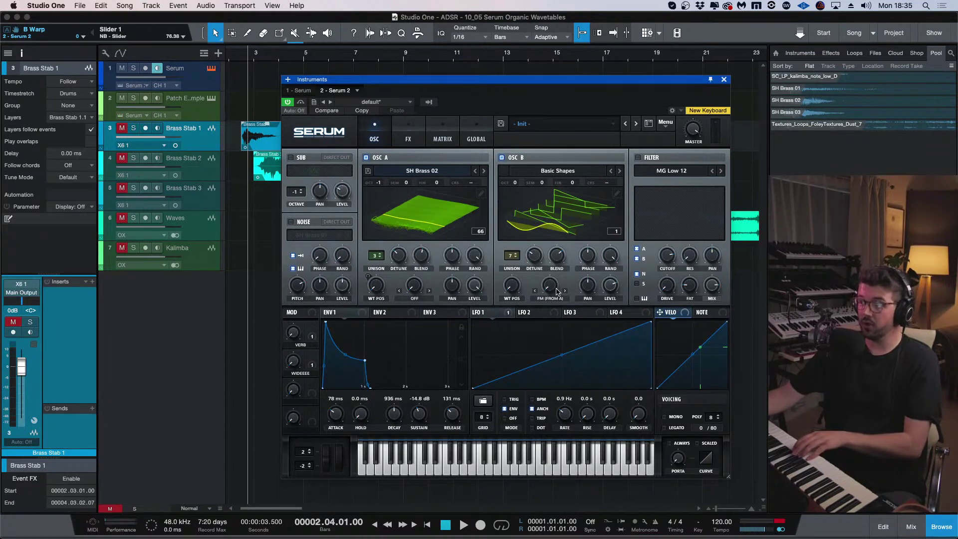
# Assign LFO 1 to oscillator B's FM (from A) warp amount and adjust its modulation depth.
pyautogui.click(551, 315)
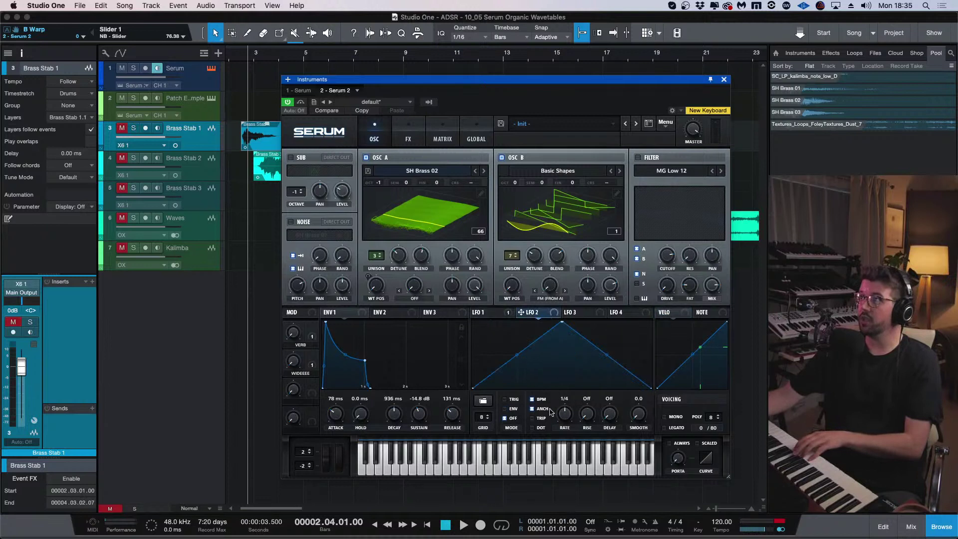
pyautogui.click(481, 313)
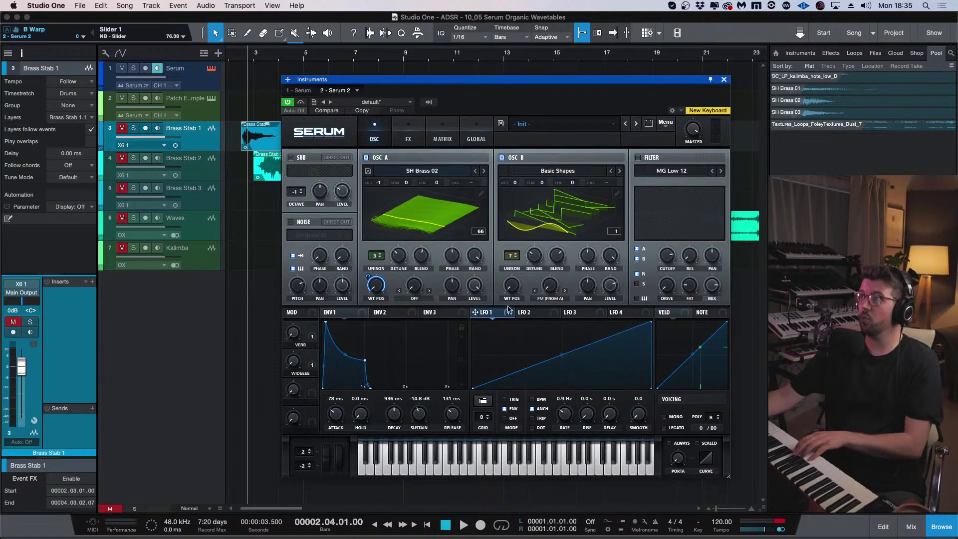
pyautogui.moveTo(507, 310); pyautogui.dragTo(552, 289)
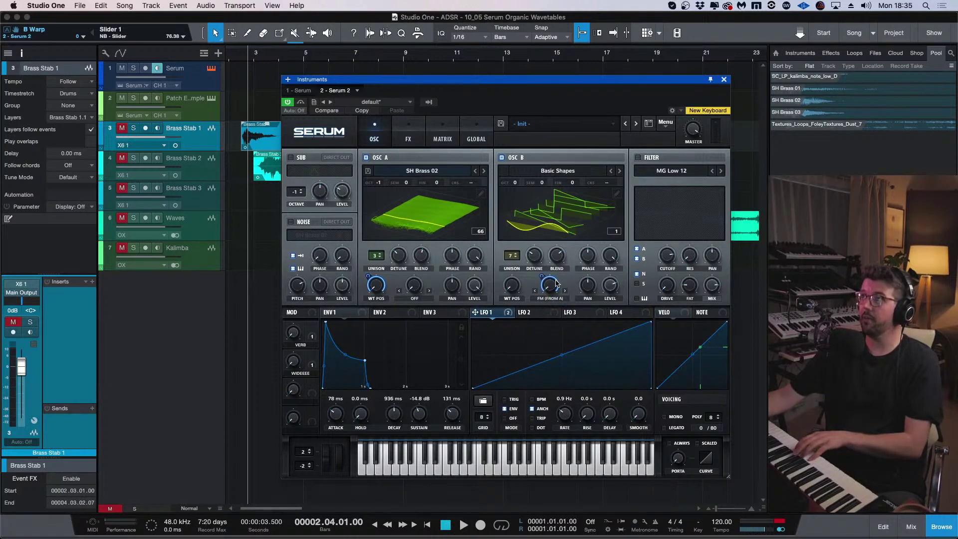
pyautogui.rightClick(555, 286)
pyautogui.click(554, 306)
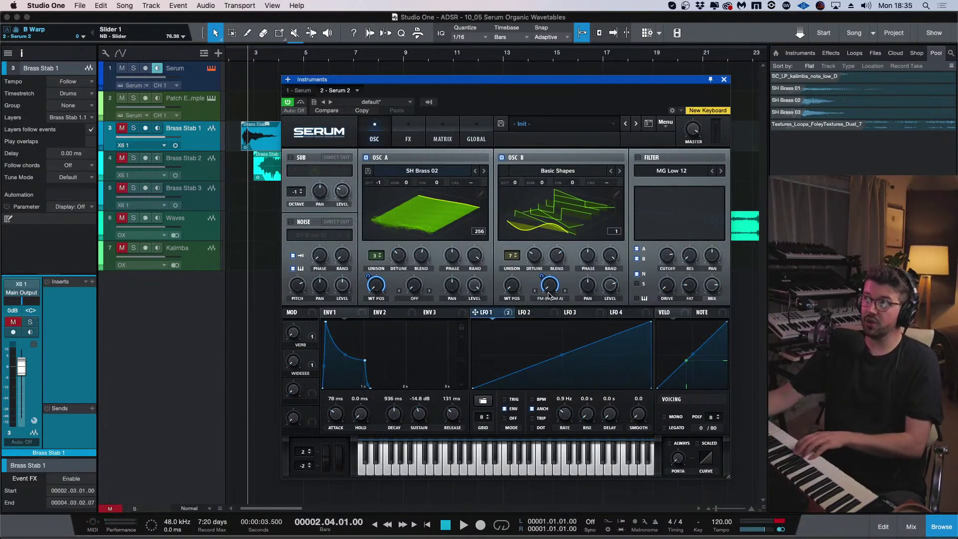
pyautogui.moveTo(549, 294); pyautogui.dragTo(545, 223)
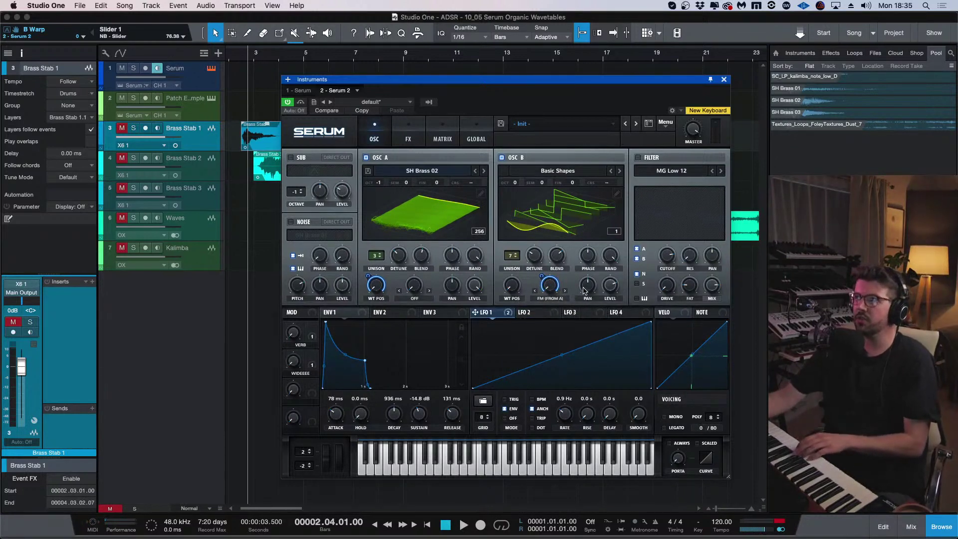
# Assign LFO 2 to oscillator B's pan, and switch on the filter with its cutoff at 2976 Hz.
pyautogui.click(533, 315)
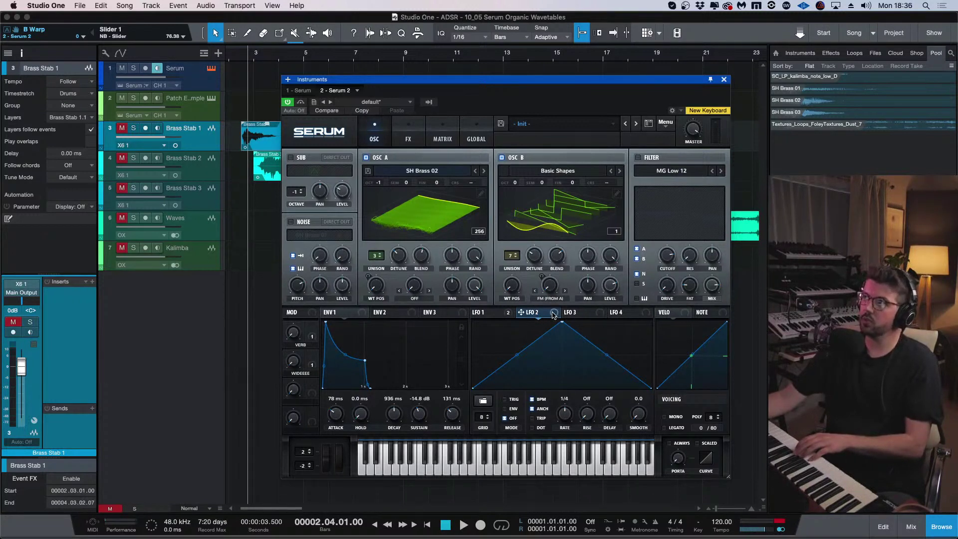
pyautogui.moveTo(553, 314); pyautogui.dragTo(593, 285)
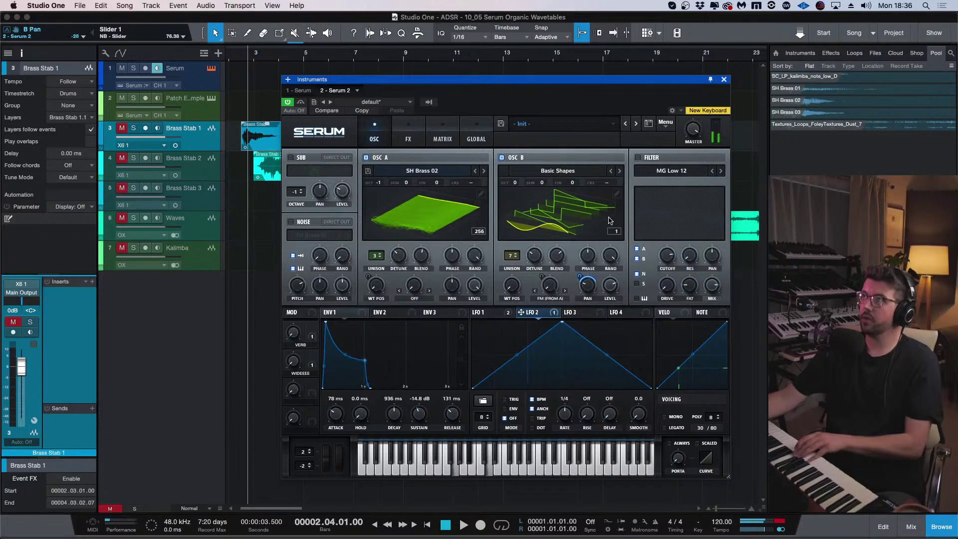
pyautogui.click(637, 158)
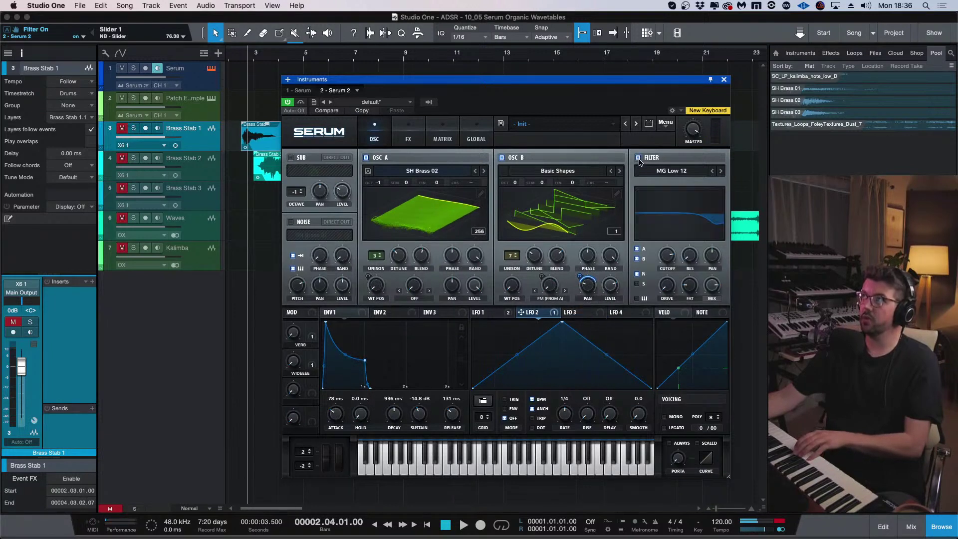
pyautogui.moveTo(690, 258); pyautogui.dragTo(667, 250)
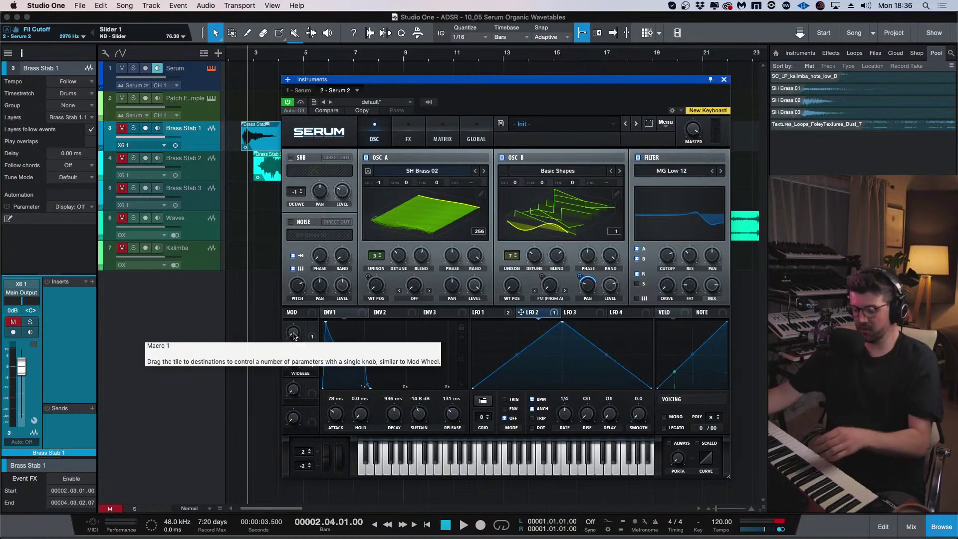
# Set the VERB macro to about 29% and the WIDEEEE macro to 42%.
pyautogui.moveTo(292, 337); pyautogui.dragTo(300, 314)
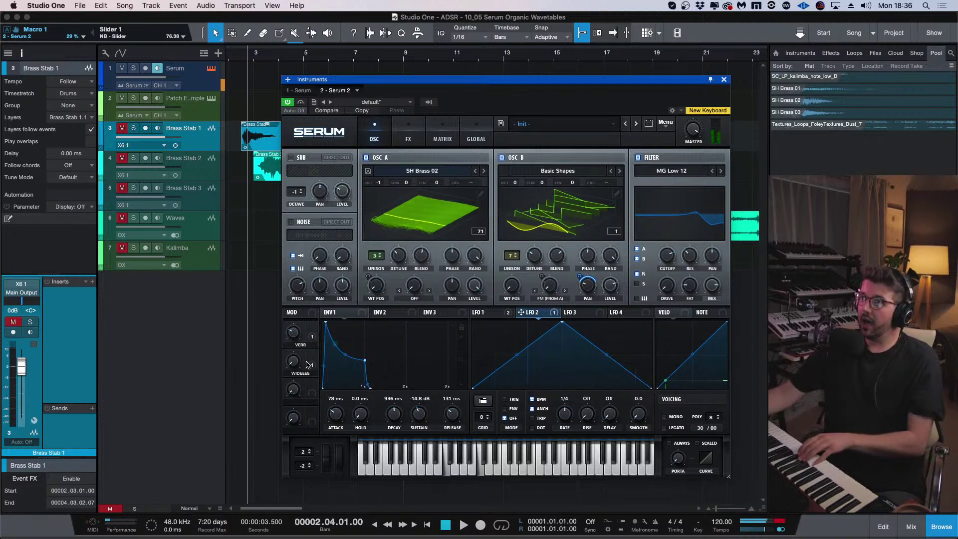
pyautogui.moveTo(293, 361); pyautogui.dragTo(314, 325)
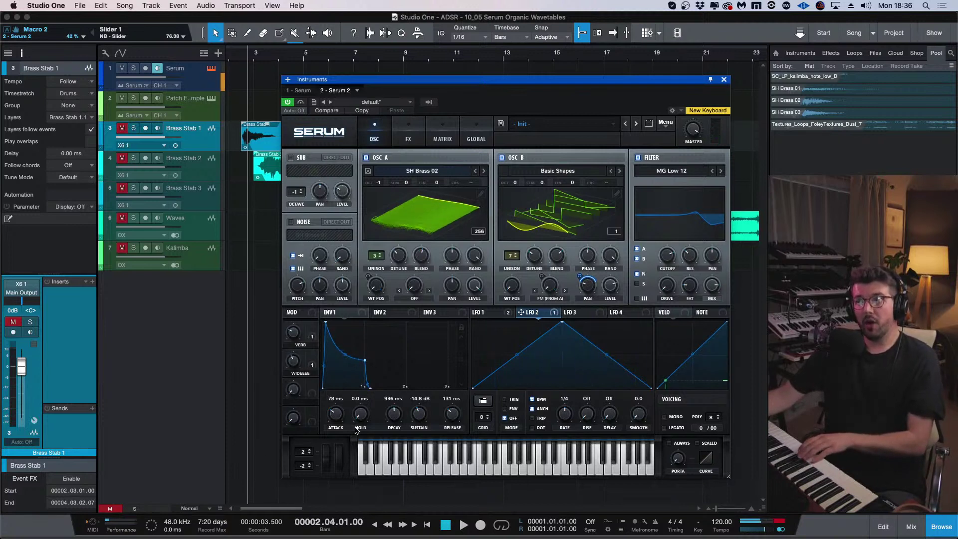
# Switch on the noise layer at about 48% level and reduce LFO 1's modulation depth on oscillator B's FM warp.
pyautogui.click(488, 317)
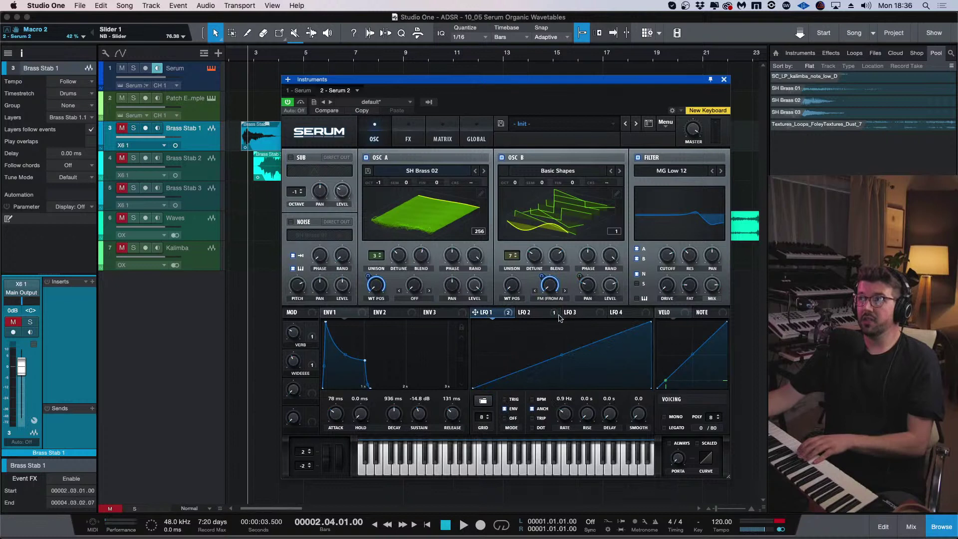
pyautogui.click(291, 222)
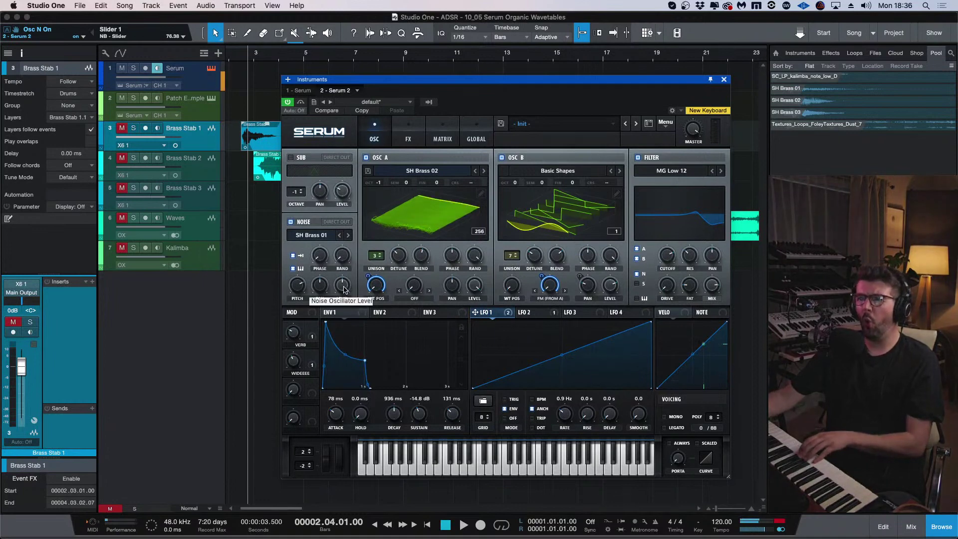
pyautogui.moveTo(344, 290); pyautogui.dragTo(345, 292)
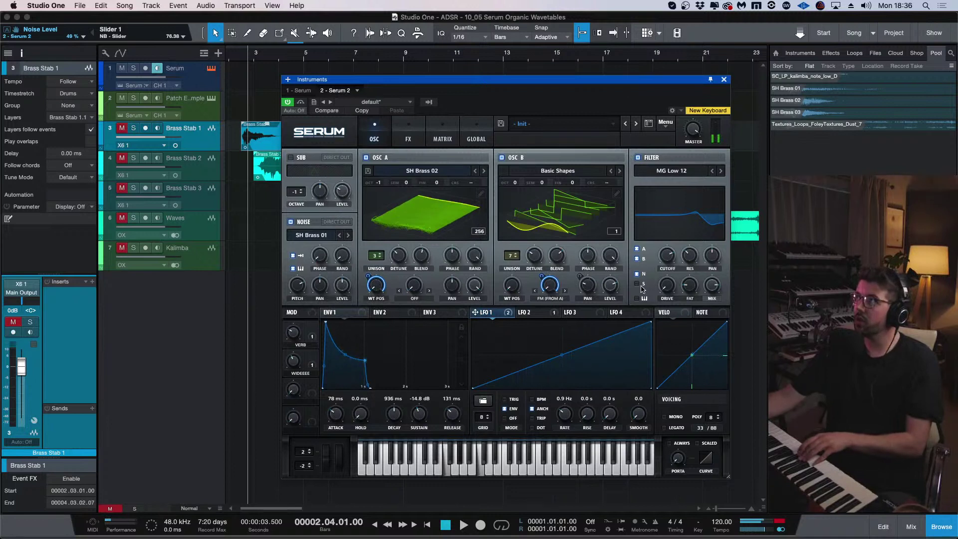
pyautogui.moveTo(547, 280); pyautogui.dragTo(547, 300)
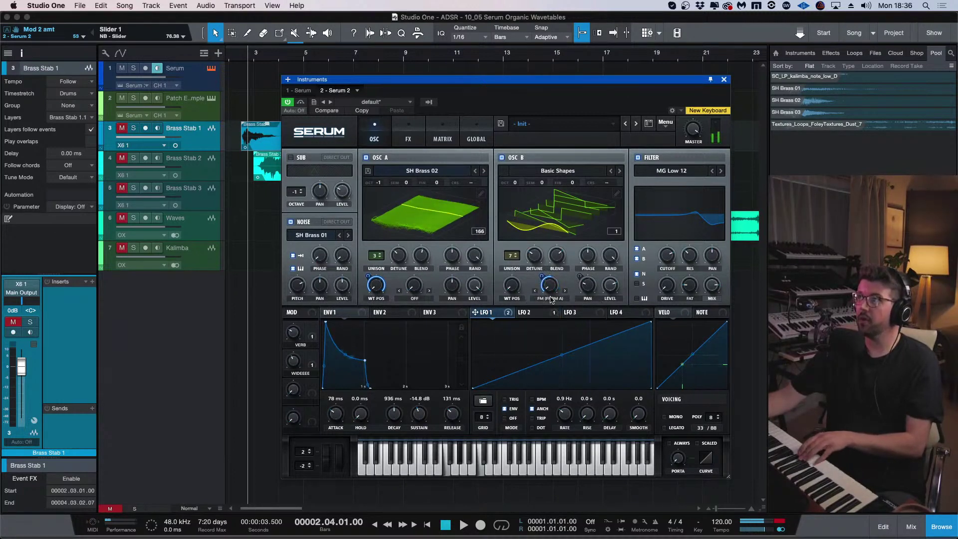
pyautogui.click(547, 299)
pyautogui.click(549, 285)
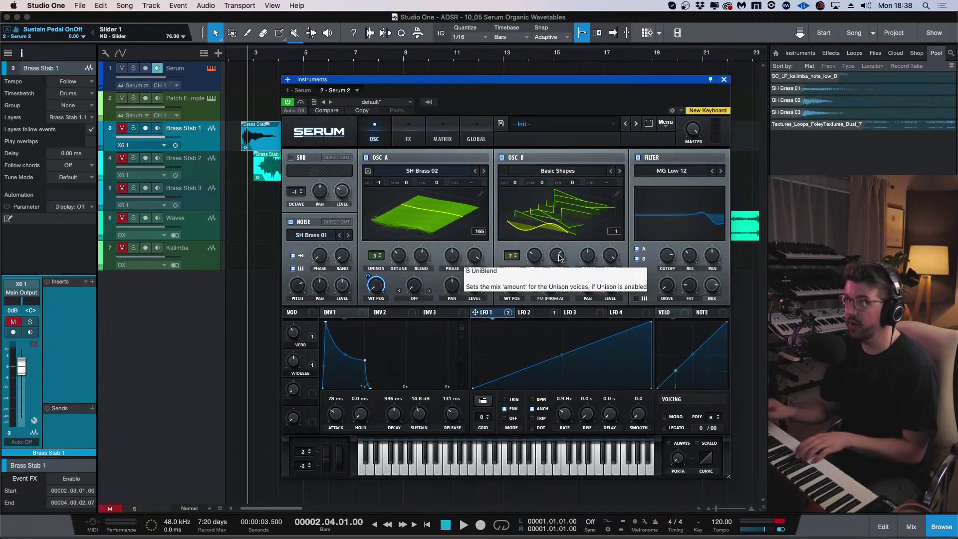
# Set envelope 1 to 0 ms attack, 543 ms decay and -18.4 dB sustain, and raise WIDEEEE to about 65% and VERB to 57%.
pyautogui.moveTo(338, 421); pyautogui.dragTo(414, 421)
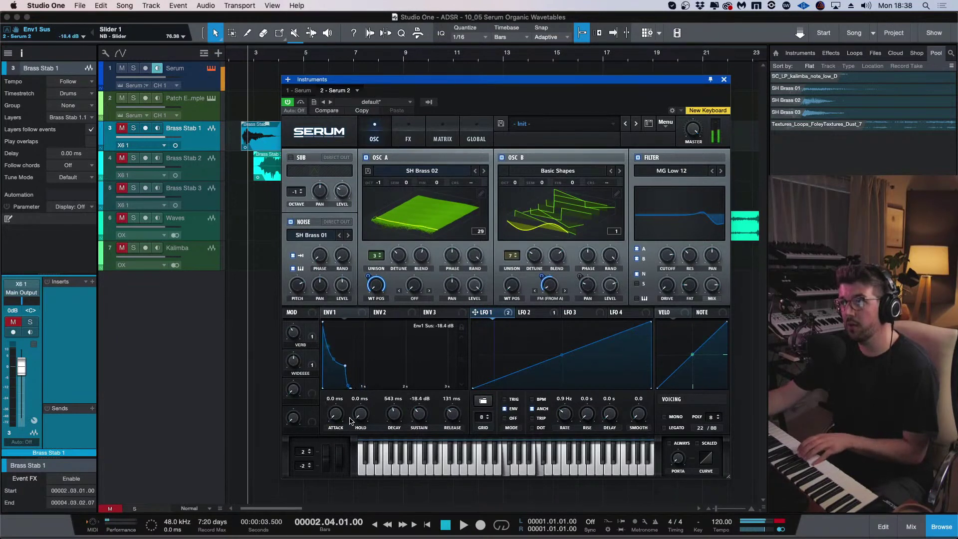
pyautogui.click(294, 363)
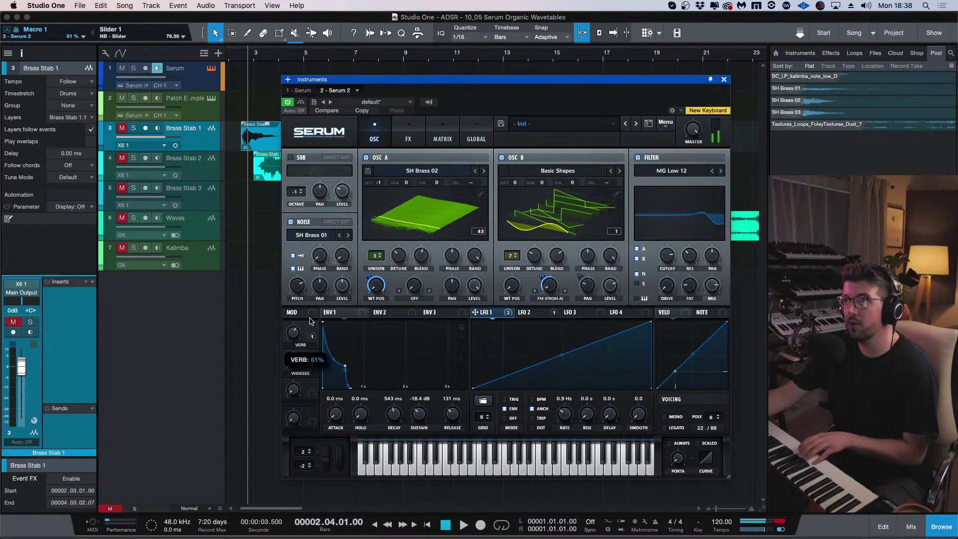
pyautogui.click(294, 332)
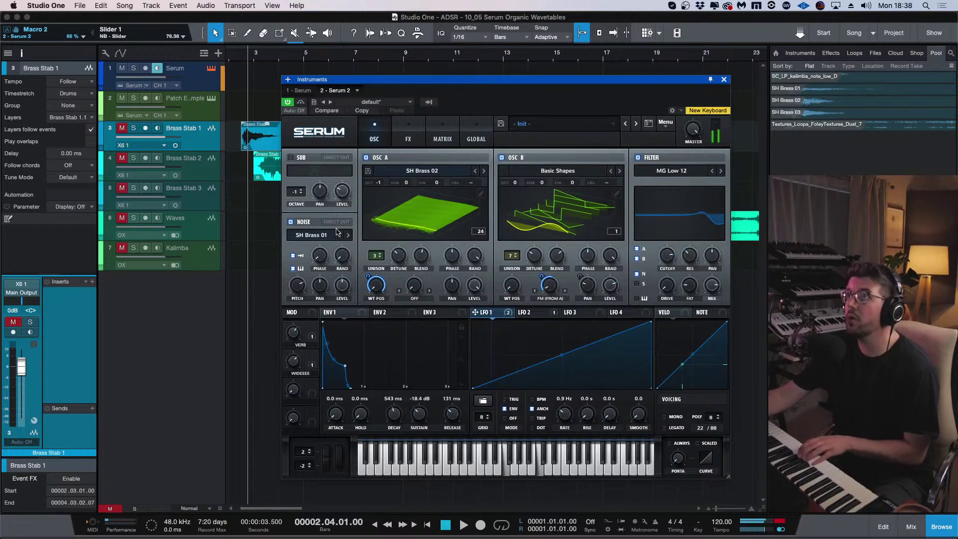
# Set the reverb's decay to 3.4 s, its size to 17% and its spin depth to 11%.
pyautogui.click(408, 136)
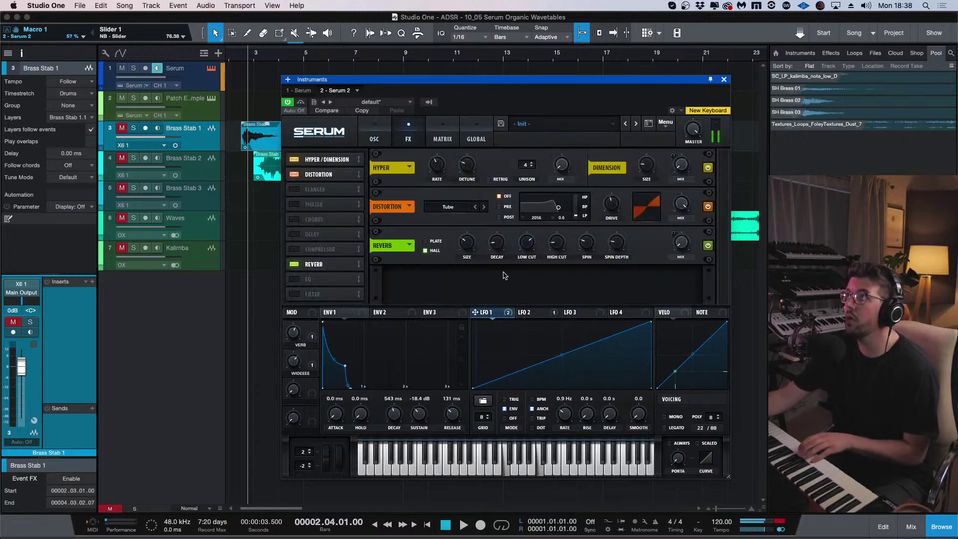
pyautogui.click(497, 242)
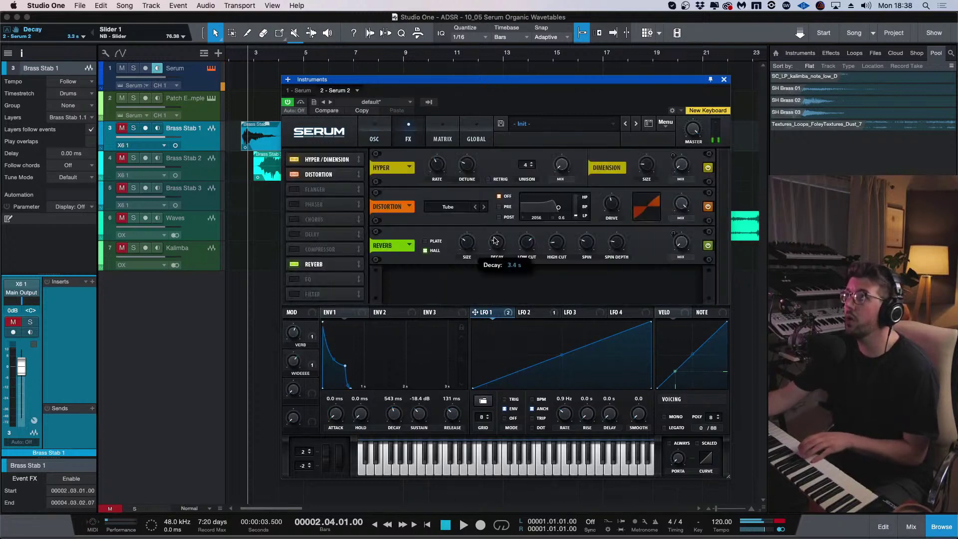
pyautogui.click(467, 242)
pyautogui.click(382, 136)
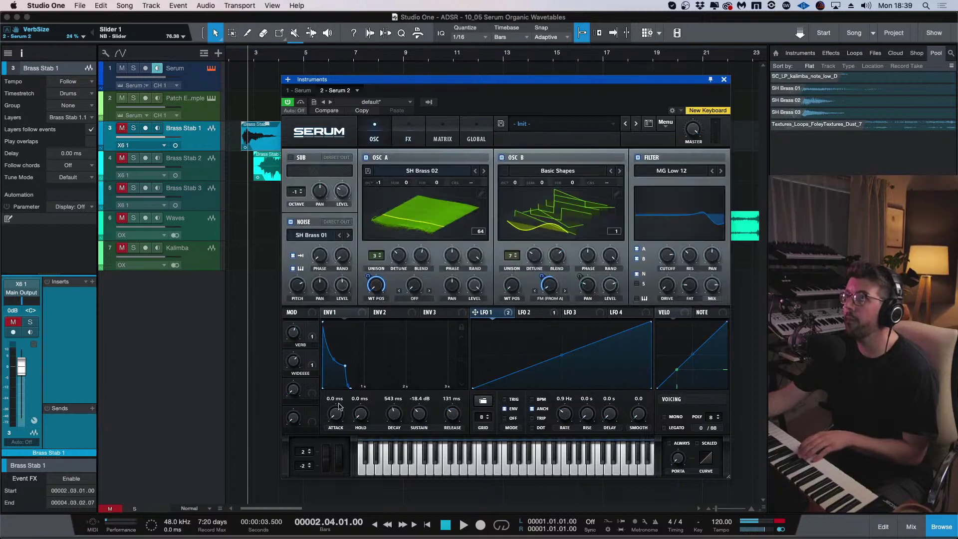
pyautogui.click(409, 136)
pyautogui.moveTo(466, 243); pyautogui.dragTo(467, 251)
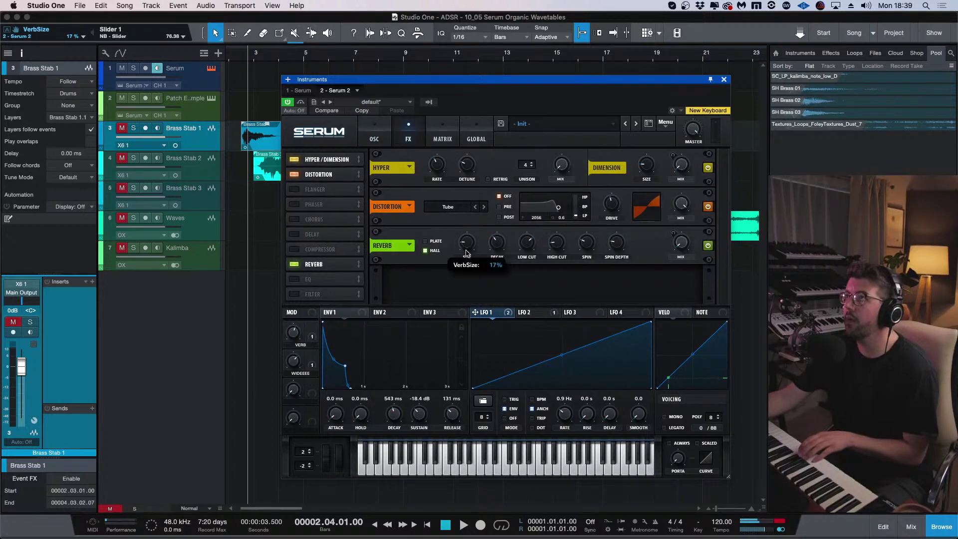
pyautogui.moveTo(527, 243); pyautogui.dragTo(606, 231)
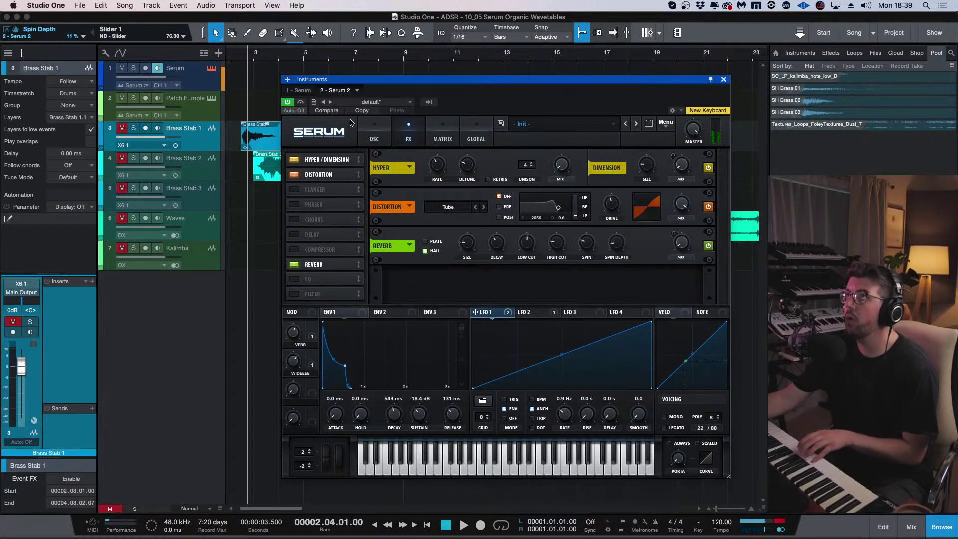
# Return to the oscillator view and lower the VERB macro.
pyautogui.click(376, 135)
pyautogui.moveTo(302, 329); pyautogui.dragTo(289, 349)
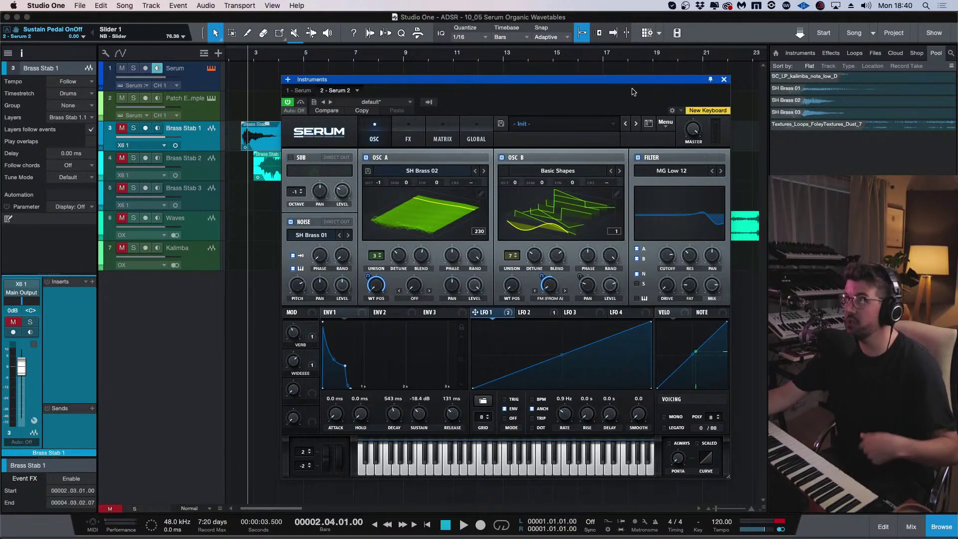
# Replace the noise layer's brass sample with the Textures_Loops_FoleyTextures_Dust_7 recording from the Waves track.
pyautogui.moveTo(635, 89); pyautogui.dragTo(589, 92)
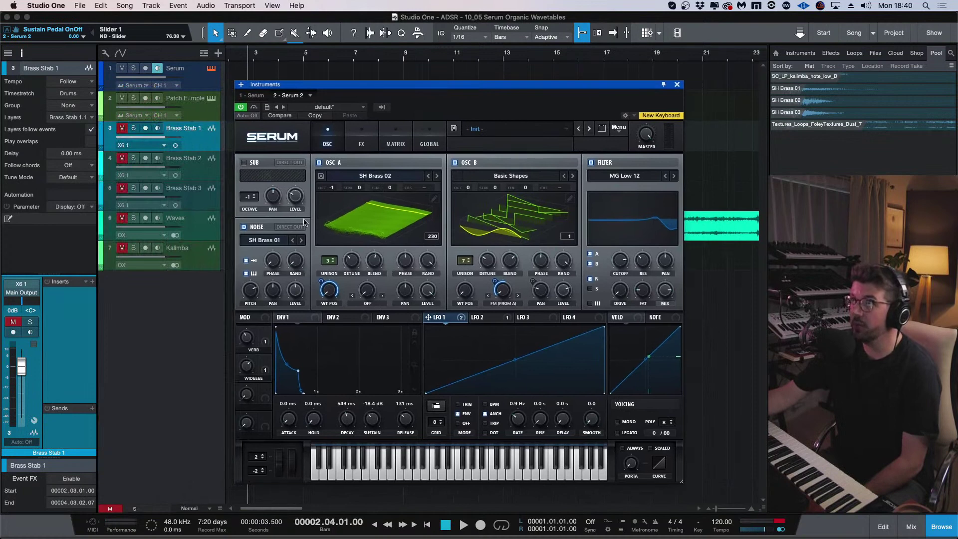
pyautogui.click(244, 228)
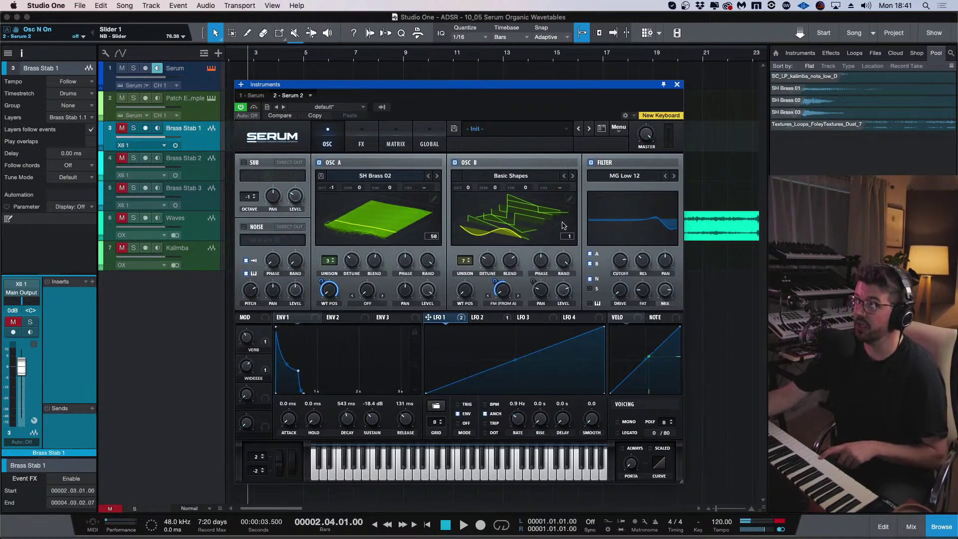
pyautogui.click(723, 232)
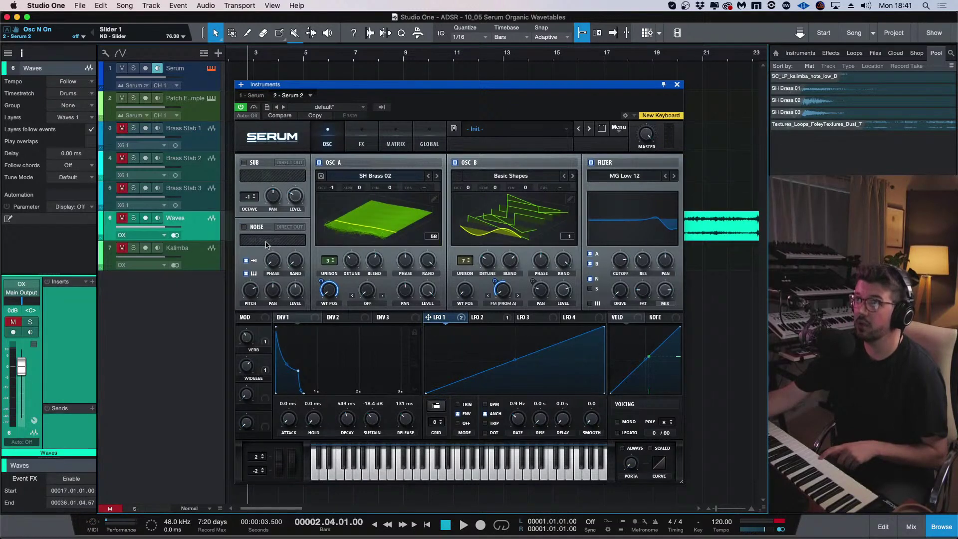
pyautogui.moveTo(708, 229); pyautogui.dragTo(260, 244)
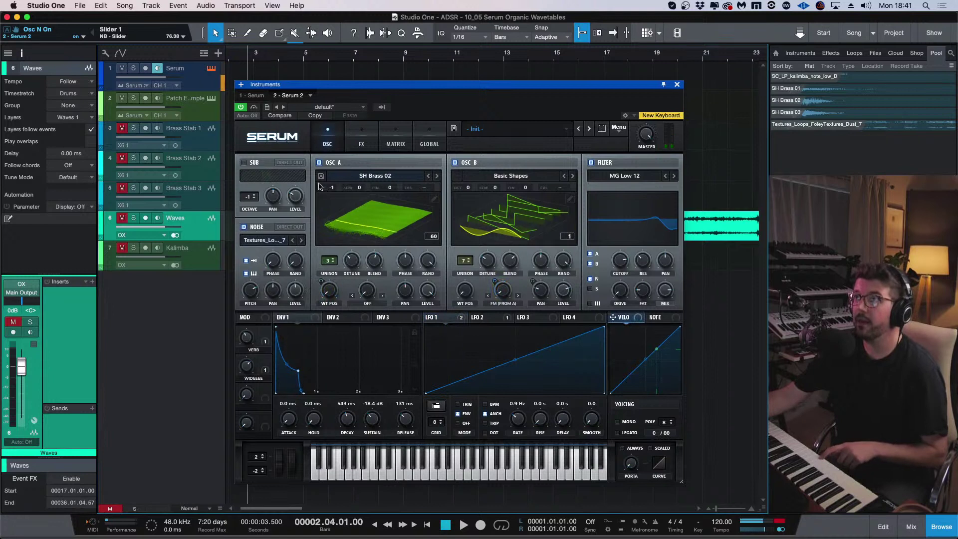
# Switch off oscillators A and B to isolate the noise layer, and modulate its phase randomness with LFO 1.
pyautogui.click(320, 163)
pyautogui.click(455, 163)
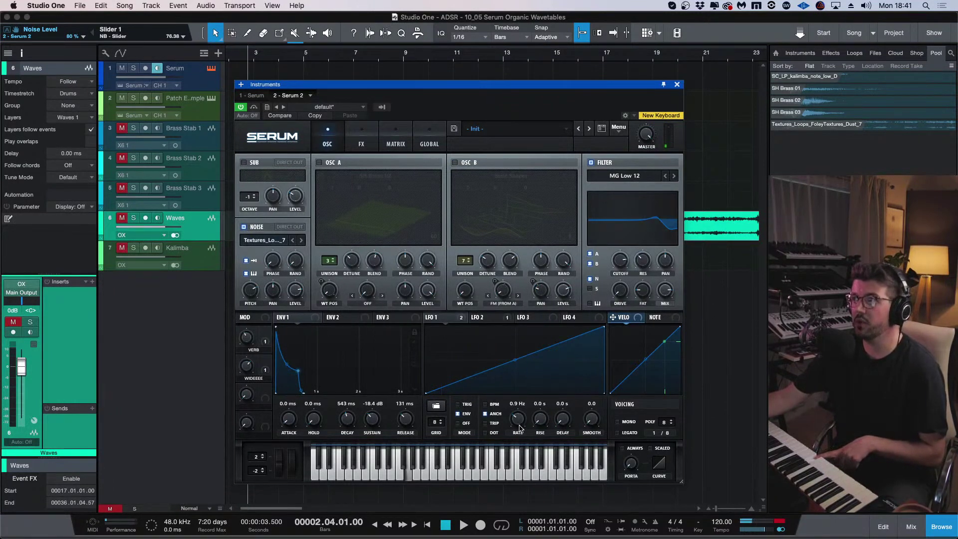
pyautogui.moveTo(428, 317); pyautogui.dragTo(276, 292)
pyautogui.moveTo(293, 309); pyautogui.dragTo(298, 261)
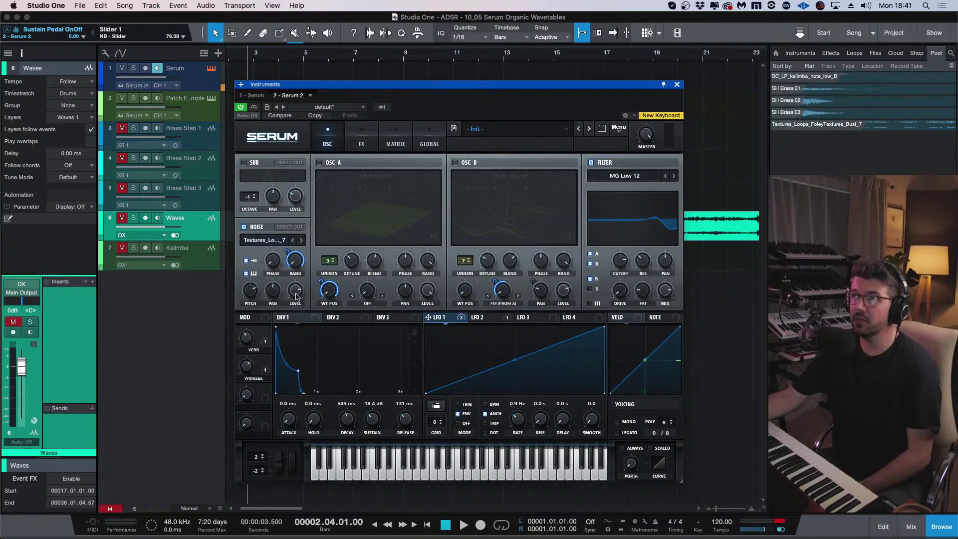
# Switch oscillators A and B back on and balance the noise layer's level at about 68%.
pyautogui.moveTo(295, 290); pyautogui.dragTo(296, 304)
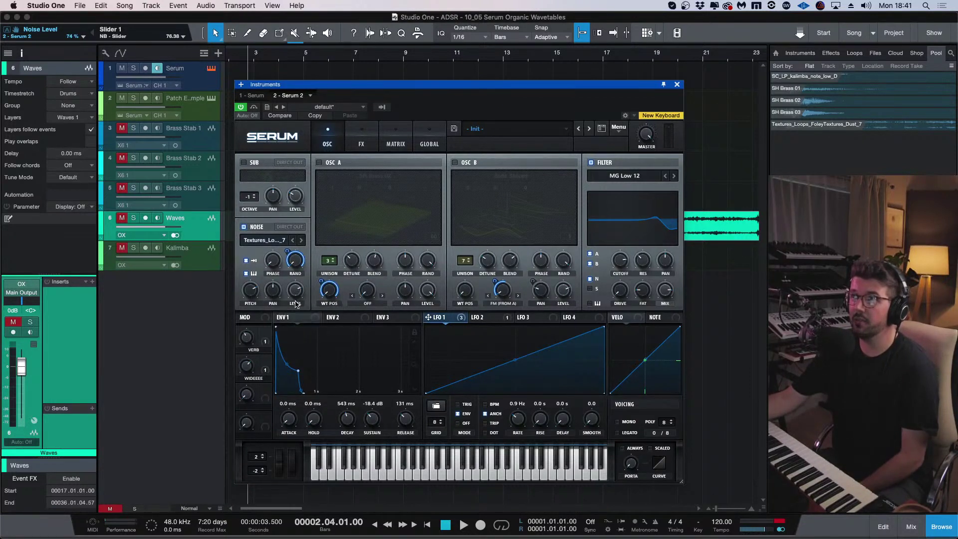
pyautogui.click(319, 164)
pyautogui.click(454, 164)
pyautogui.moveTo(445, 87); pyautogui.dragTo(447, 83)
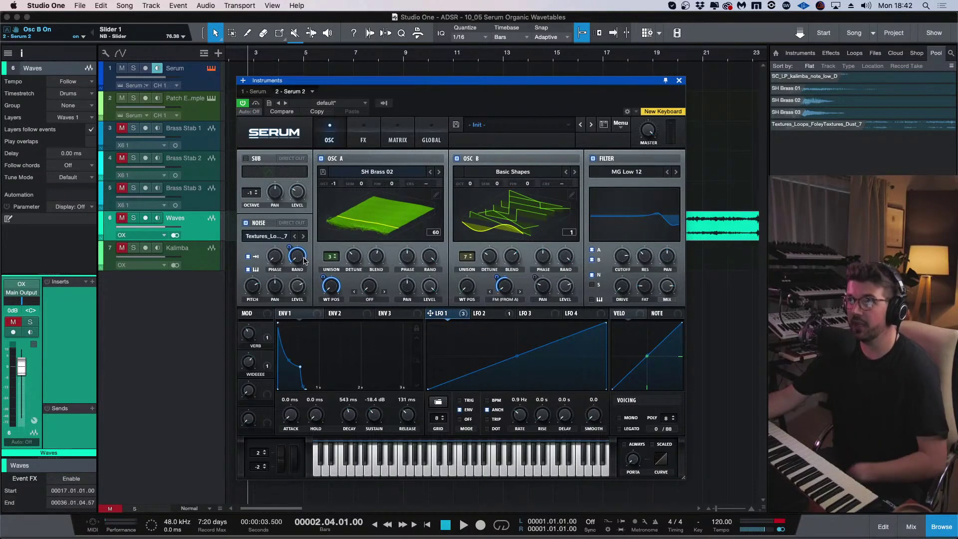
pyautogui.moveTo(297, 290)
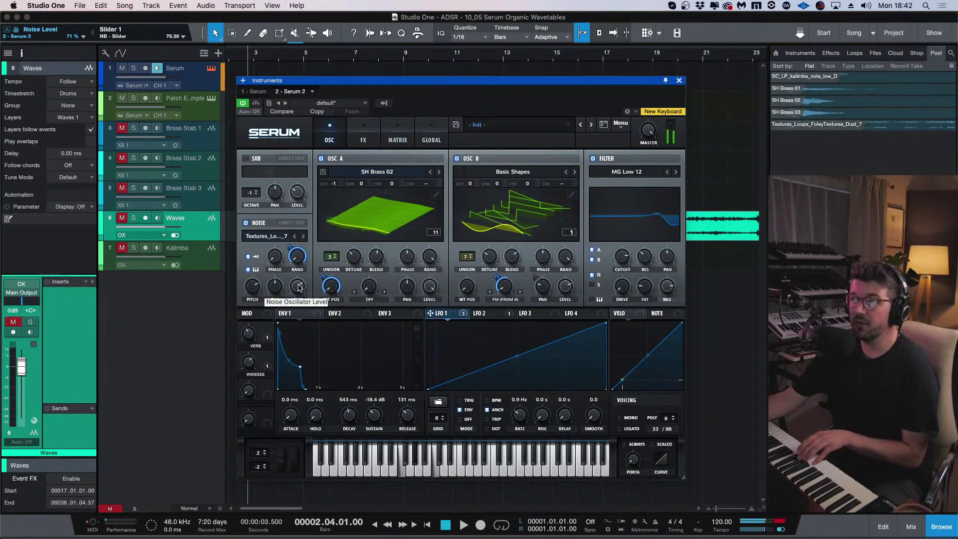
pyautogui.scroll(2, 298, 288)
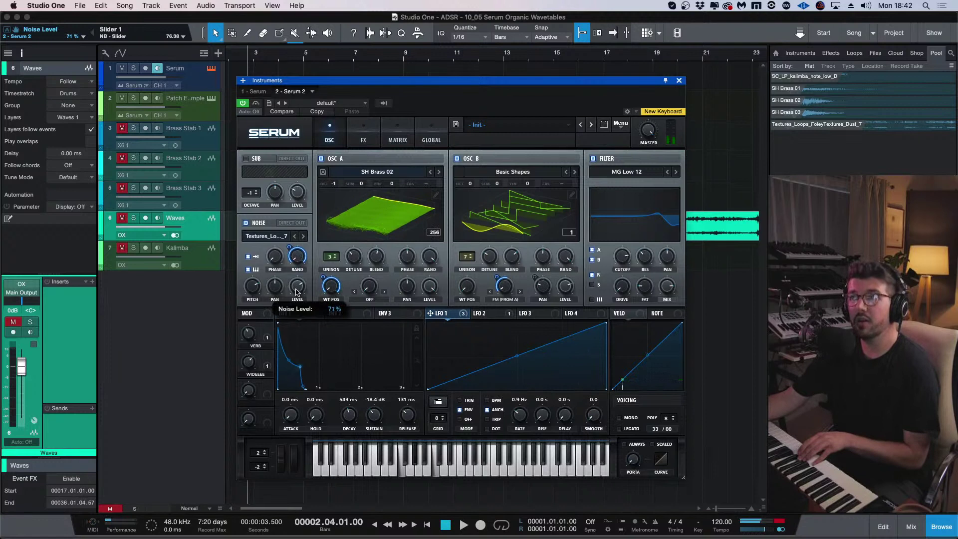
pyautogui.scroll(-1, 298, 290)
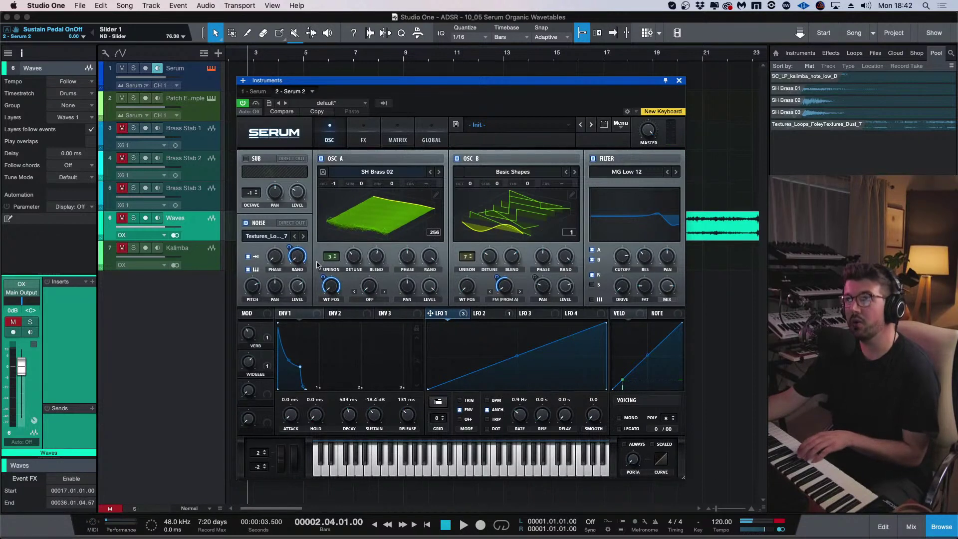
pyautogui.scroll(-2, 297, 286)
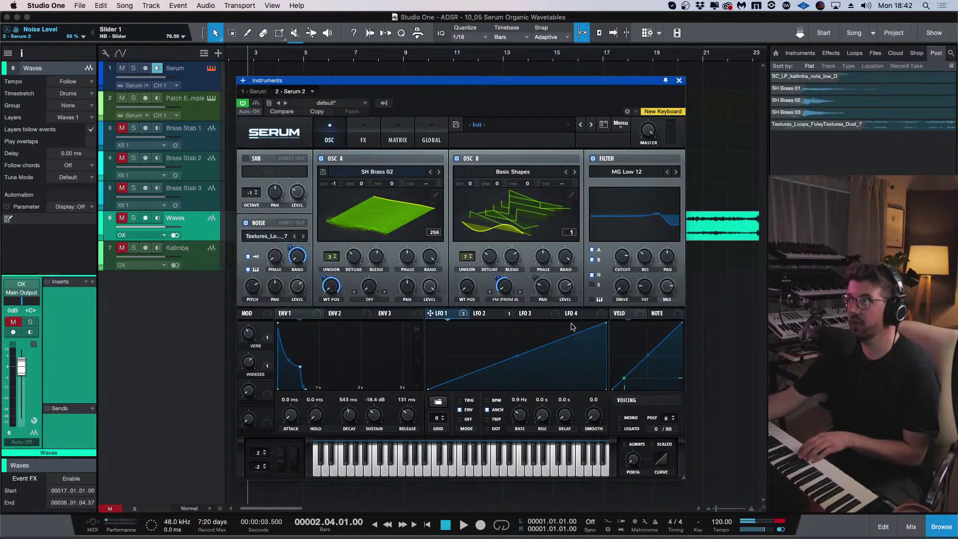
# Turn off tempo sync on LFO 3 and set its rate to 14.4 Hz.
pyautogui.click(553, 320)
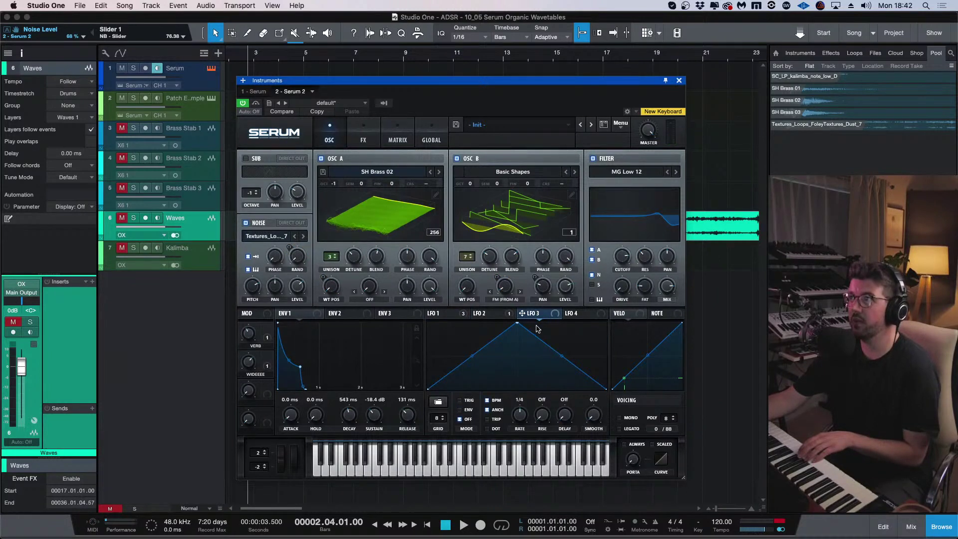
pyautogui.click(491, 400)
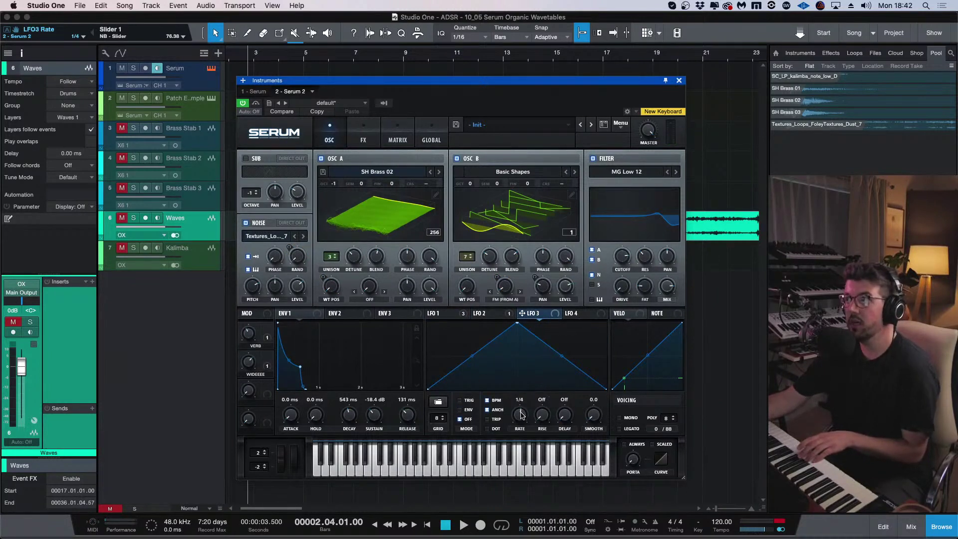
pyautogui.moveTo(522, 413); pyautogui.dragTo(521, 408)
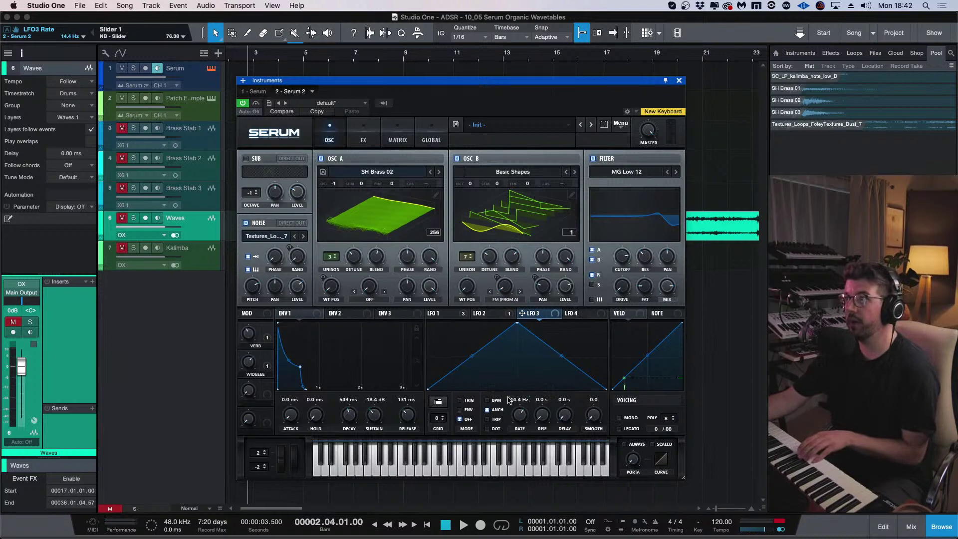
# Modulate the reverb's mix with LFO 3 and slow the LFO's rate to 1.8 Hz.
pyautogui.moveTo(522, 313); pyautogui.dragTo(253, 342)
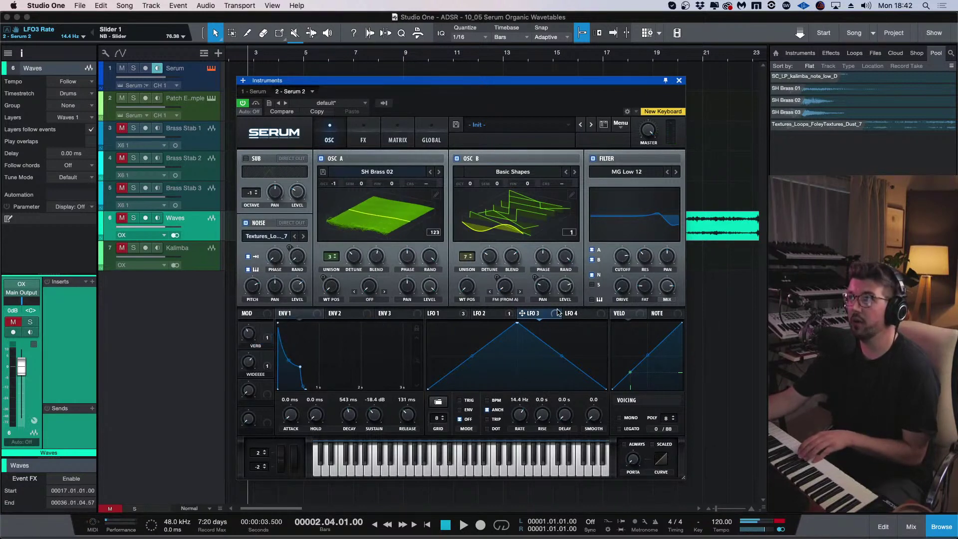
pyautogui.click(367, 131)
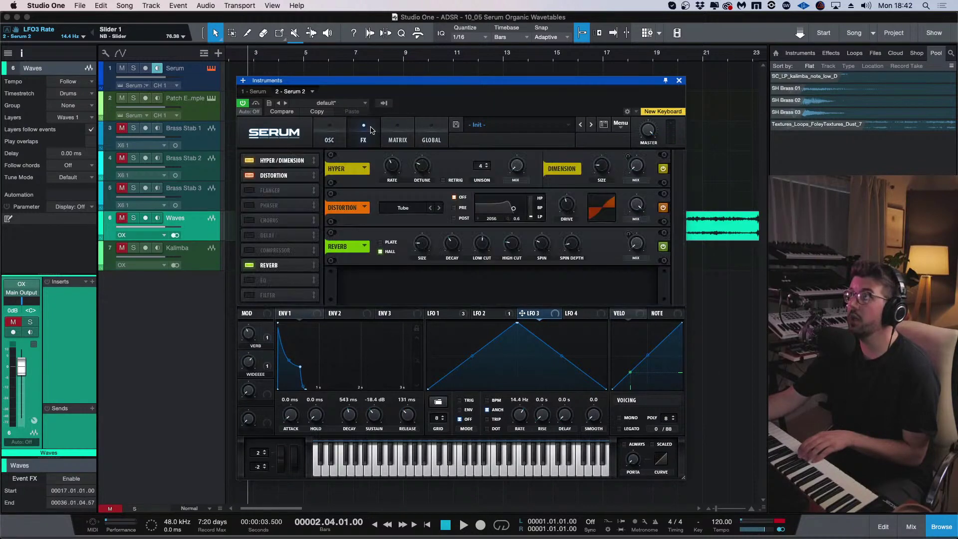
pyautogui.moveTo(624, 194); pyautogui.dragTo(636, 242)
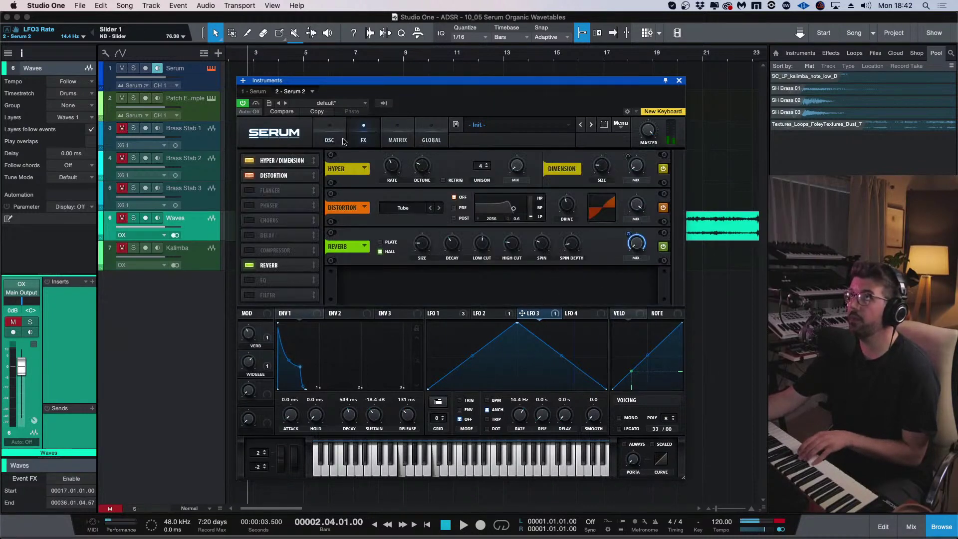
pyautogui.click(329, 129)
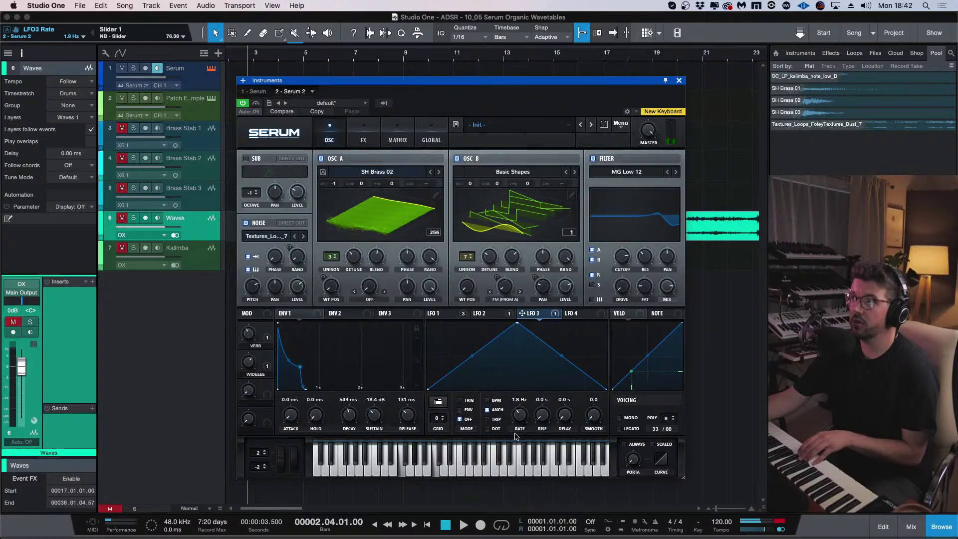
# Assign LFO 4 as a modulation source and set it to a one-bar rate in envelope mode.
pyautogui.click(593, 316)
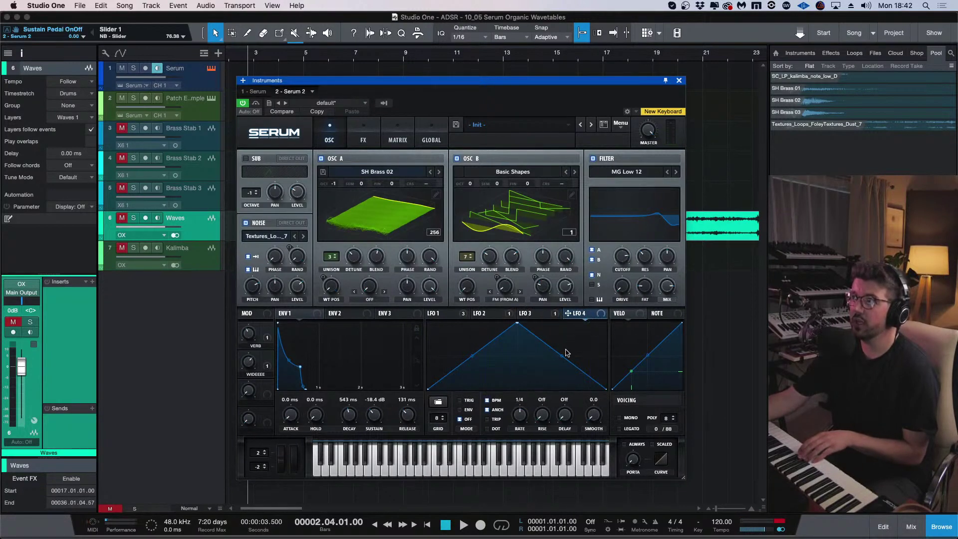
pyautogui.click(555, 316)
pyautogui.click(571, 313)
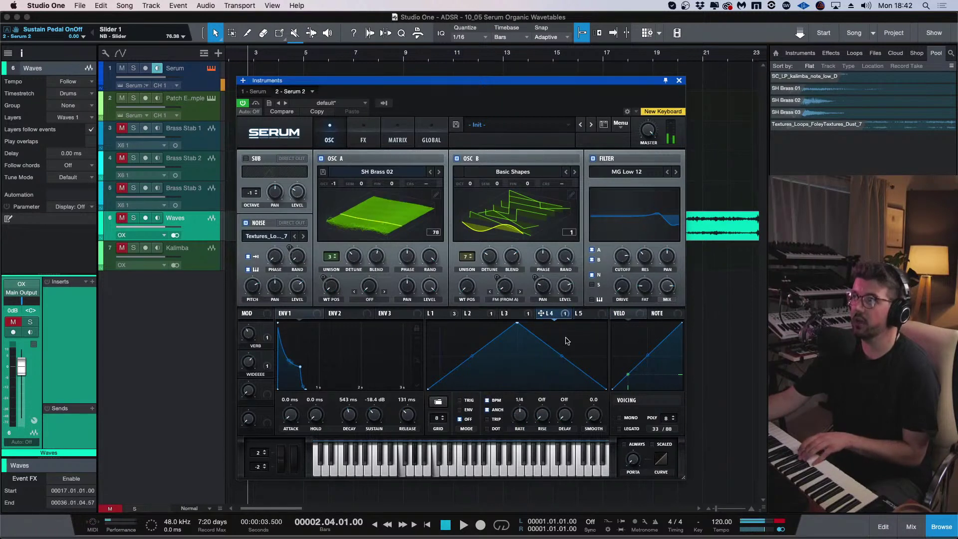
pyautogui.click(584, 313)
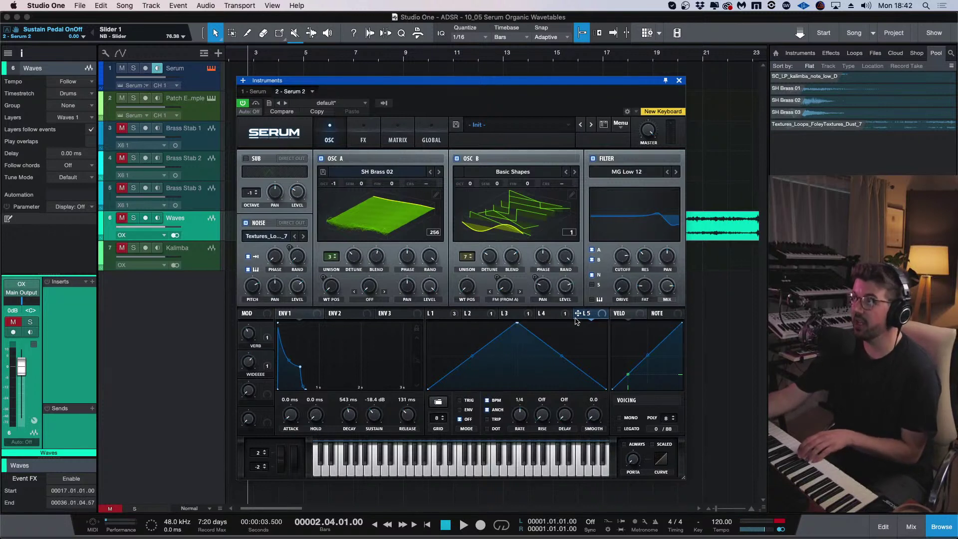
pyautogui.click(549, 313)
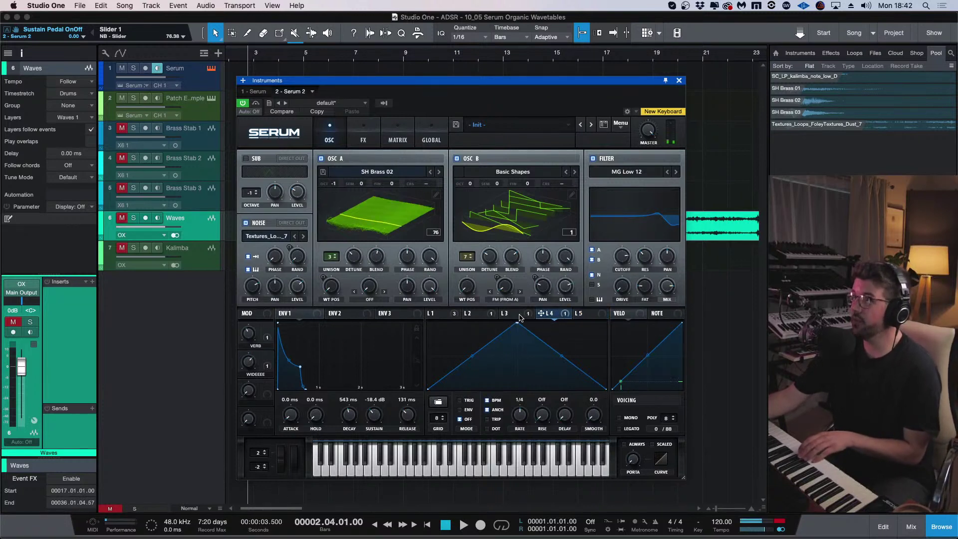
pyautogui.scroll(-1, 521, 425)
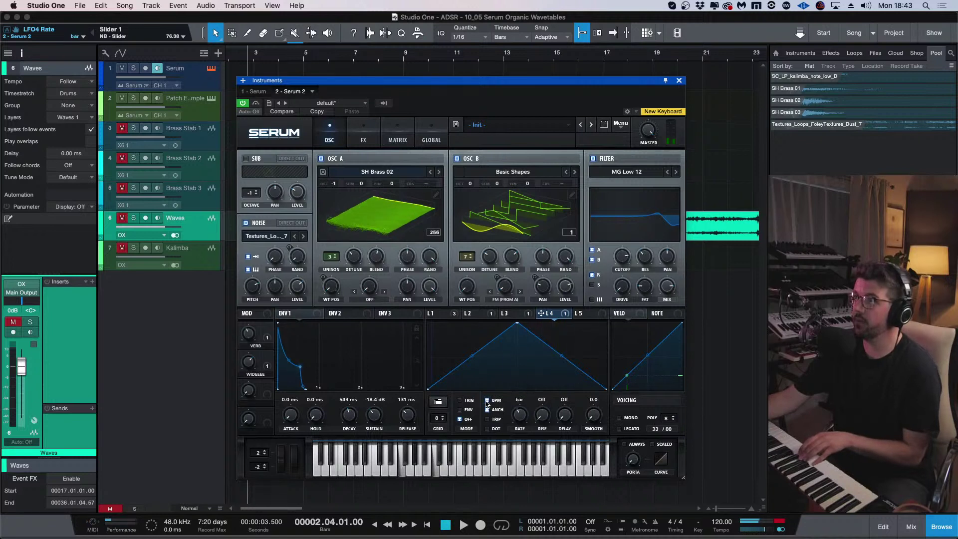
pyautogui.click(463, 410)
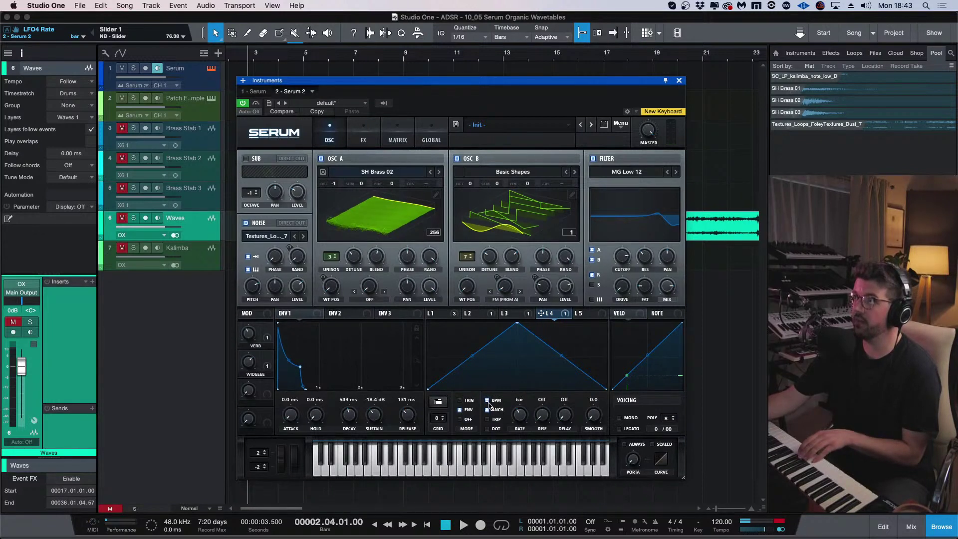
# Bring up LFO 3 again and set the VERB macro to about 41%.
pyautogui.click(511, 313)
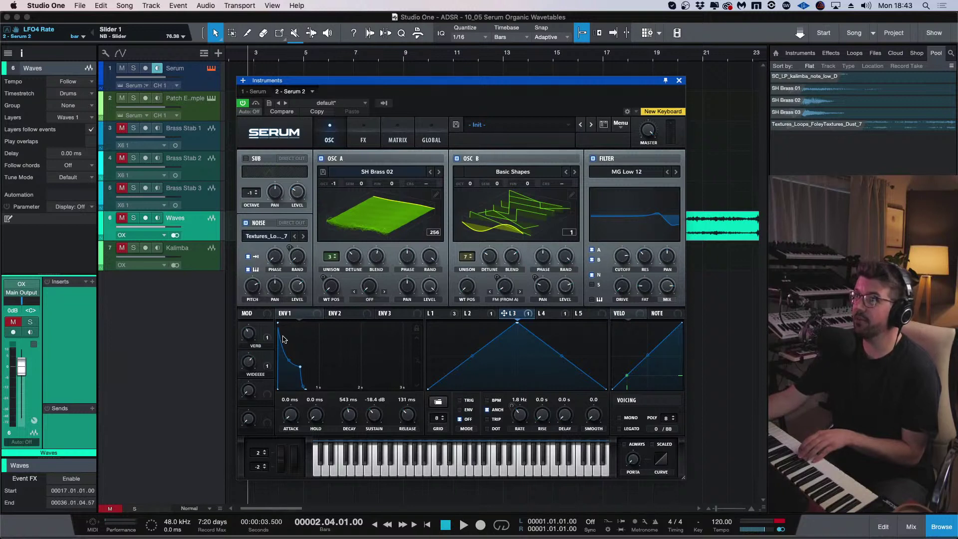
pyautogui.moveTo(254, 344); pyautogui.dragTo(252, 342)
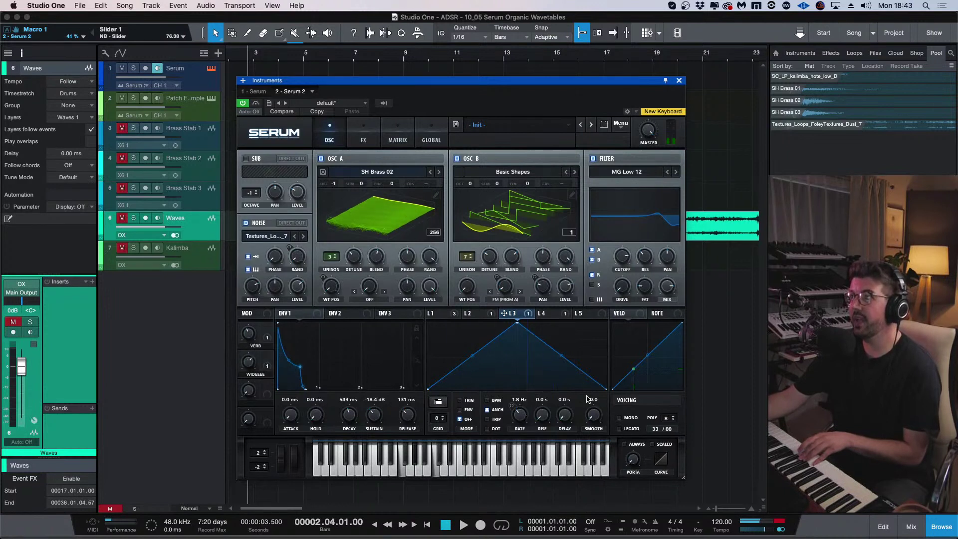
# Set the filter's resonance to 24% and lower its cutoff to about 1136 Hz.
pyautogui.click(578, 316)
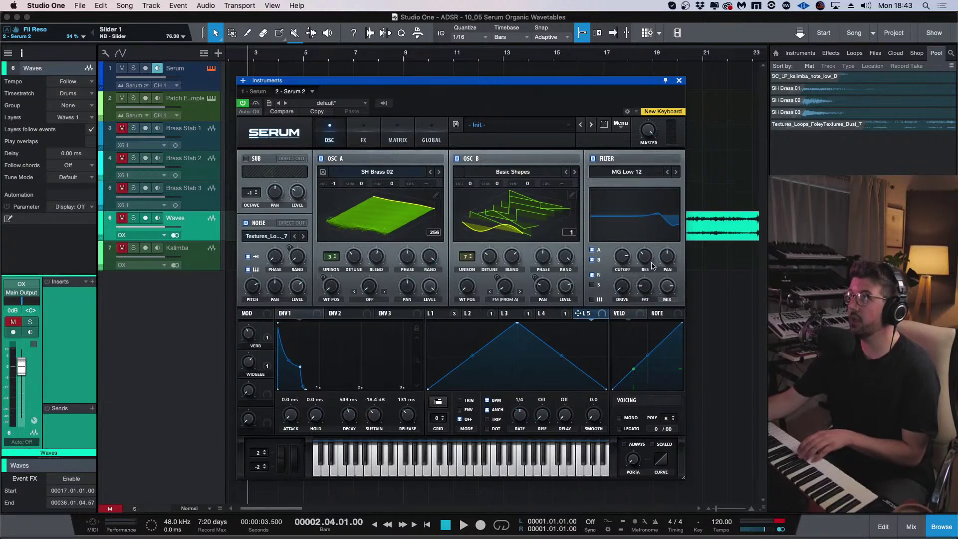
pyautogui.moveTo(645, 264)
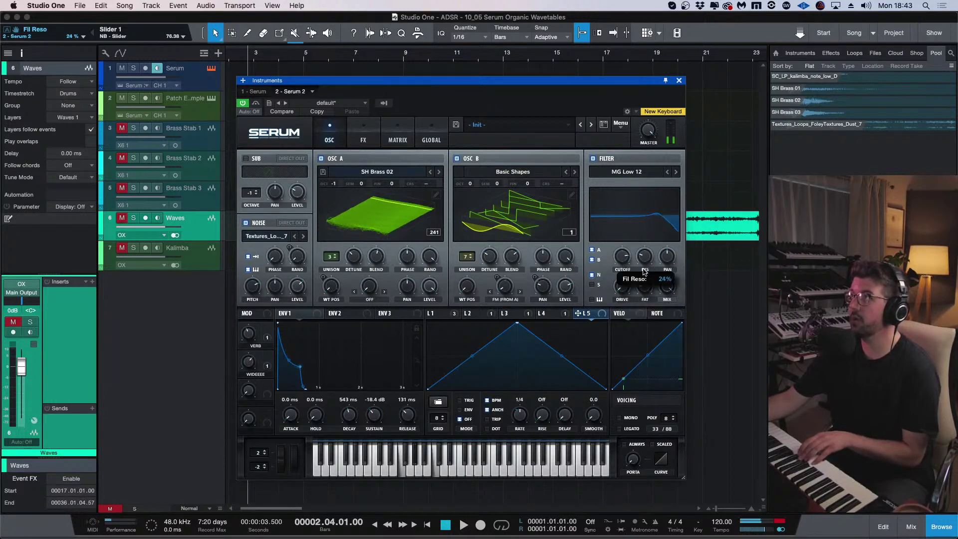
pyautogui.moveTo(622, 257); pyautogui.dragTo(623, 281)
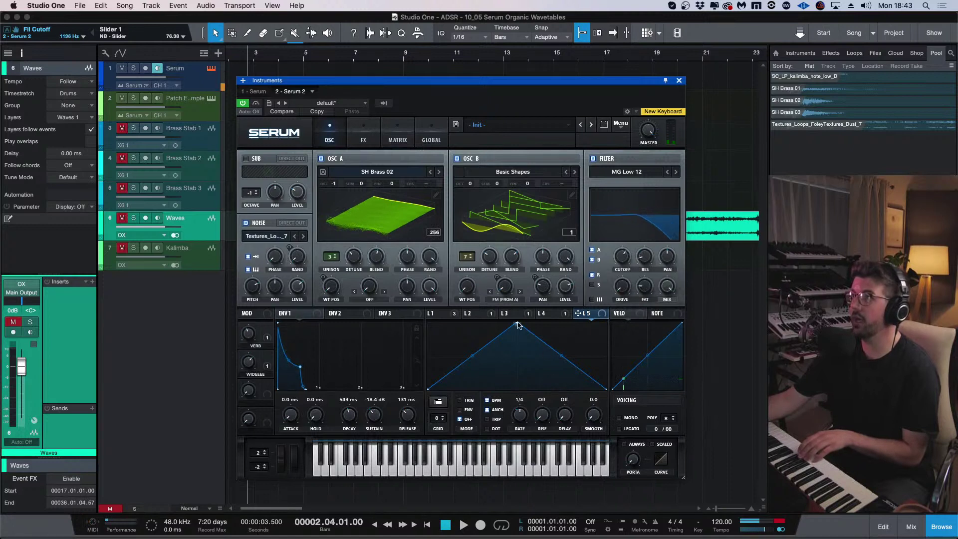
# Modulate the filter's cutoff with LFO 5 and give the LFO a dotted 1/16 rate.
pyautogui.moveTo(602, 318); pyautogui.dragTo(622, 256)
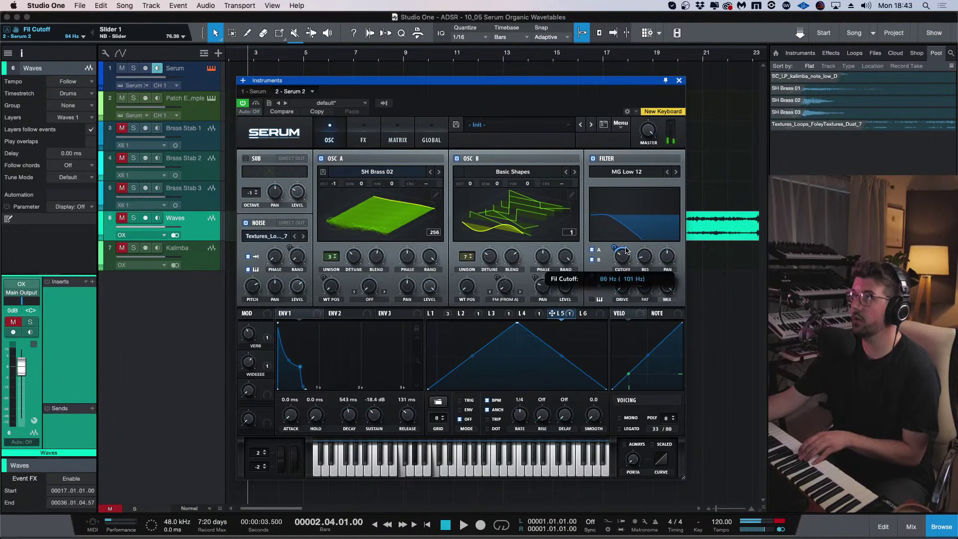
pyautogui.moveTo(524, 416); pyautogui.dragTo(530, 409)
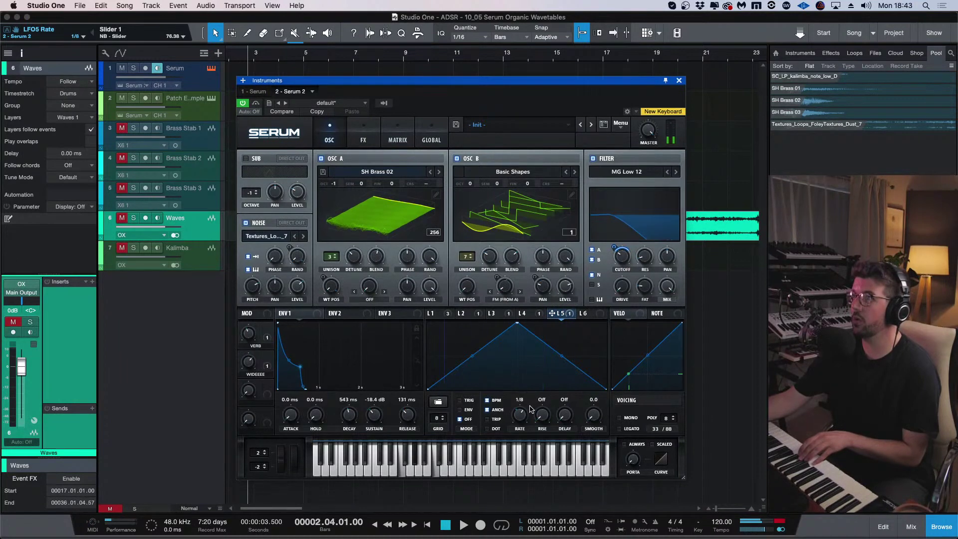
pyautogui.click(584, 313)
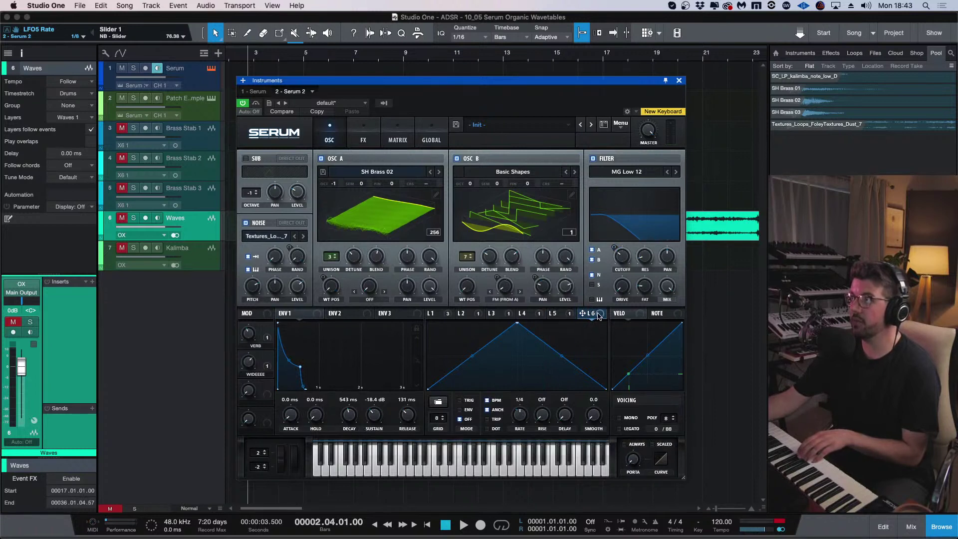
pyautogui.click(563, 317)
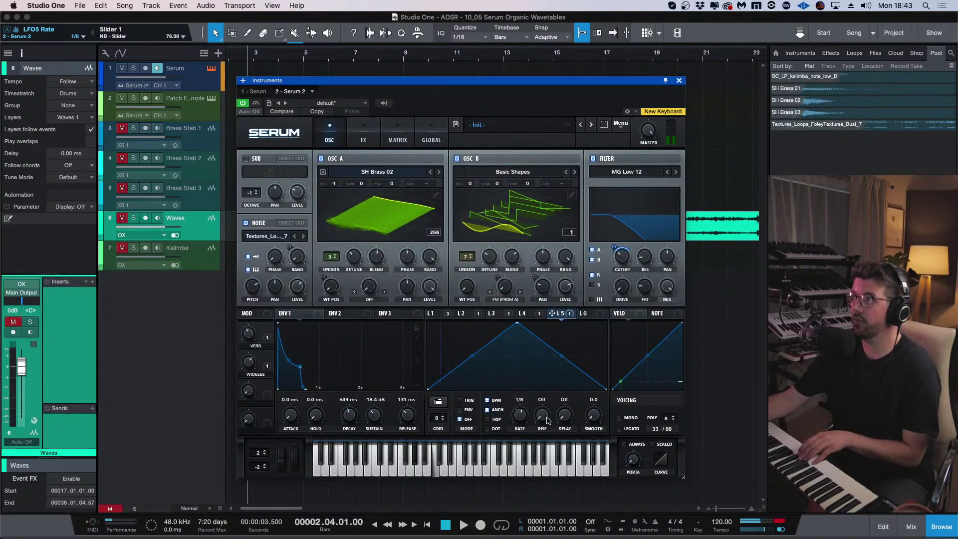
pyautogui.click(497, 429)
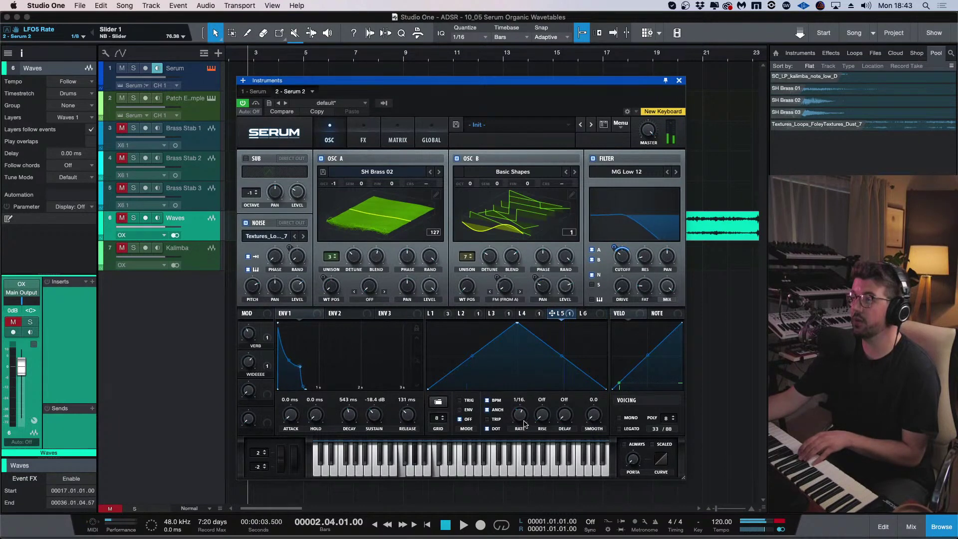
# Adjust the amount of LFO 5's modulation on the filter cutoff and set the LFO's rate to a dotted 1/2.
pyautogui.click(622, 254)
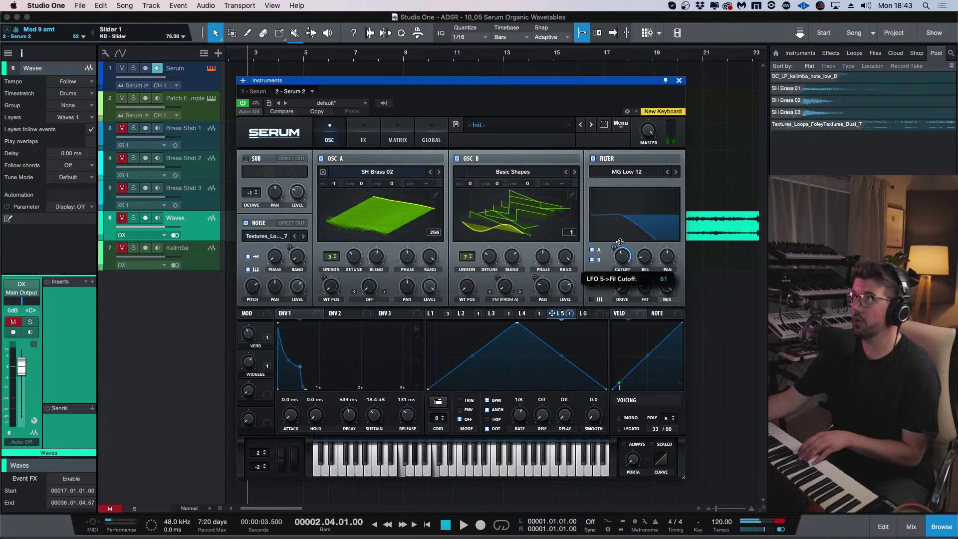
pyautogui.moveTo(622, 252); pyautogui.dragTo(623, 248)
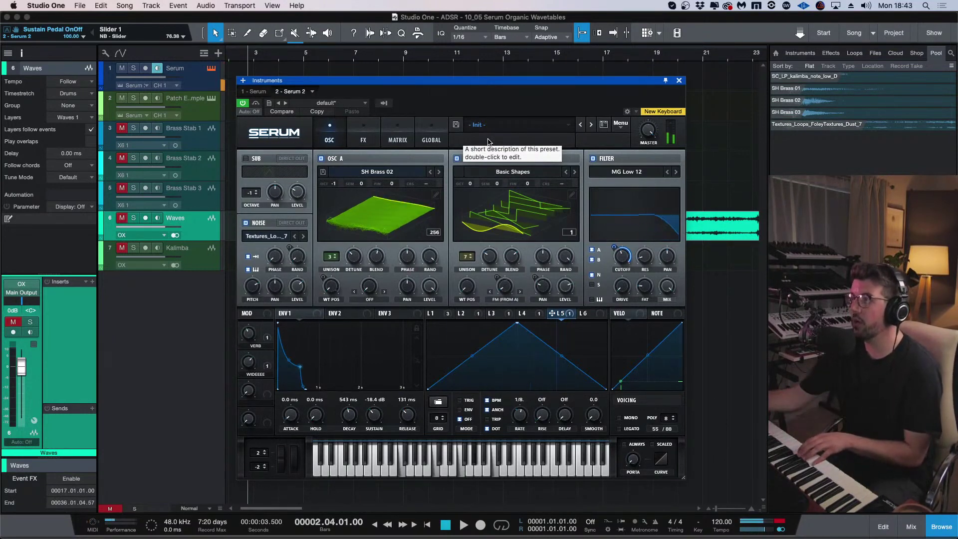
pyautogui.moveTo(519, 414); pyautogui.dragTo(519, 432)
# Bring up LFO 3 and set its free-running rate to about 0.9 Hz.
pyautogui.click(523, 312)
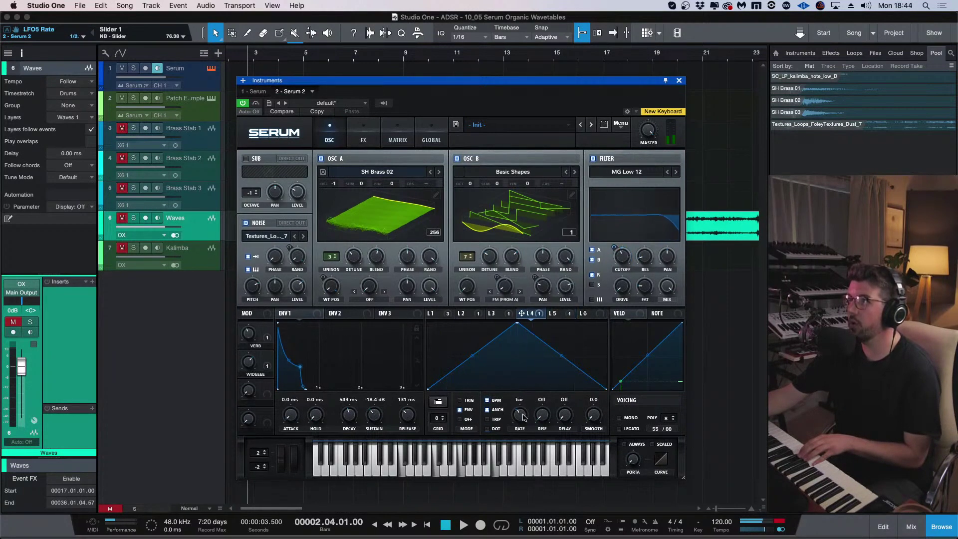
pyautogui.click(499, 312)
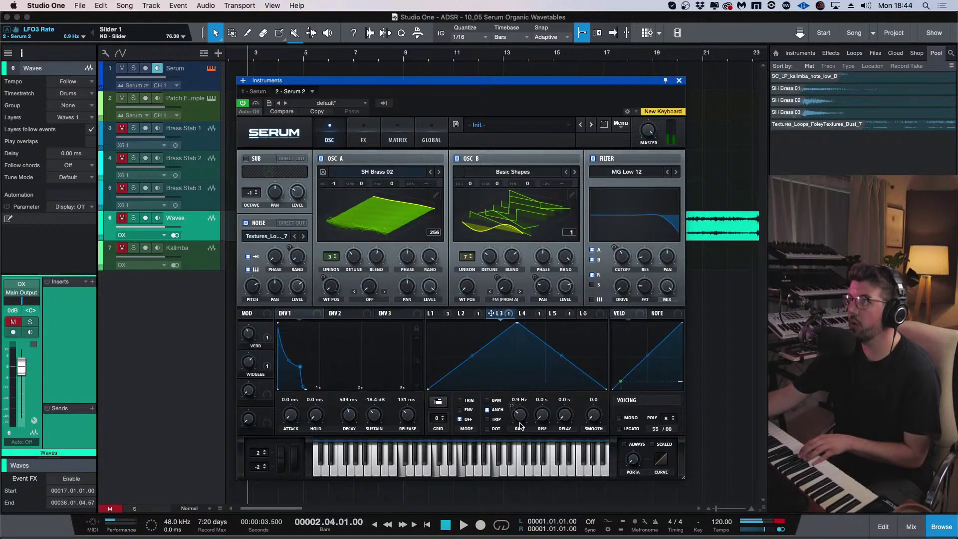
# Enable the chorus effect, shorten its first delay to about 3.5 ms and set its mix to about 61%.
pyautogui.click(362, 141)
pyautogui.click(266, 221)
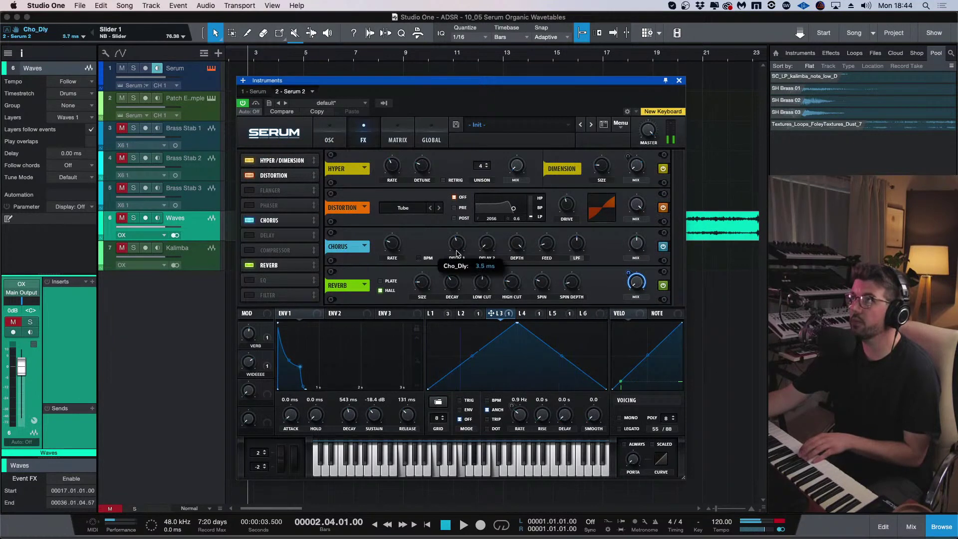
pyautogui.moveTo(489, 240)
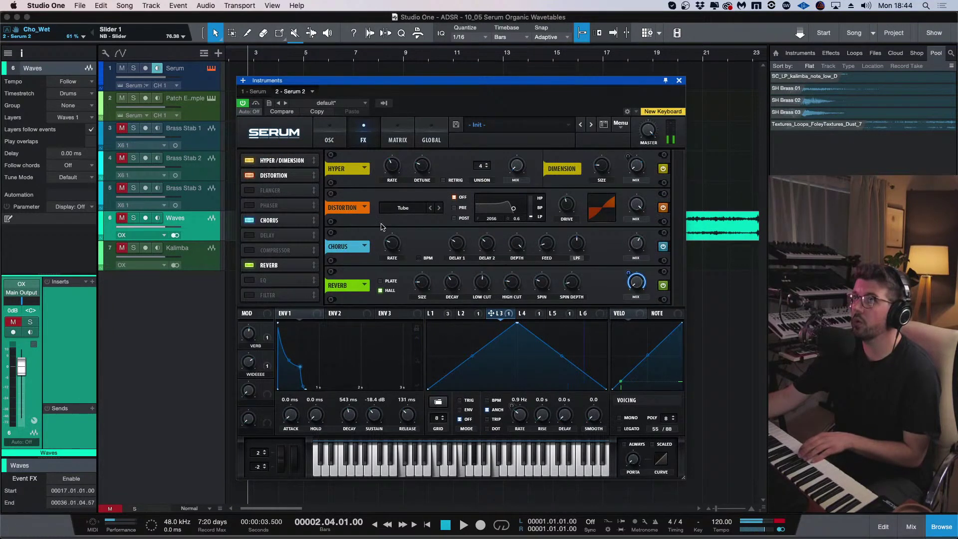
# Make the portamento always active and lower the filter's cutoff slightly.
pyautogui.click(331, 138)
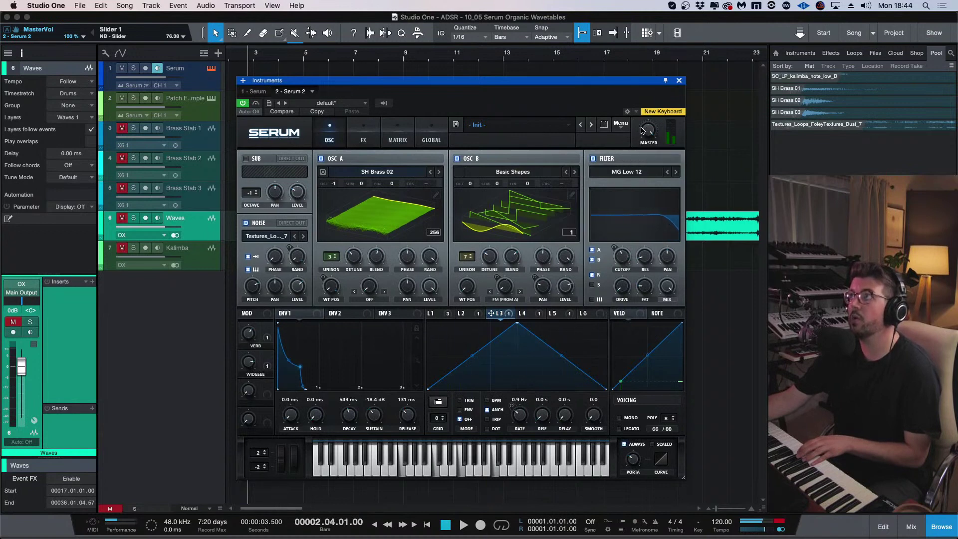
pyautogui.moveTo(622, 256)
pyautogui.mouseDown()
pyautogui.moveTo(620, 282)
pyautogui.moveTo(622, 270)
pyautogui.mouseUp()
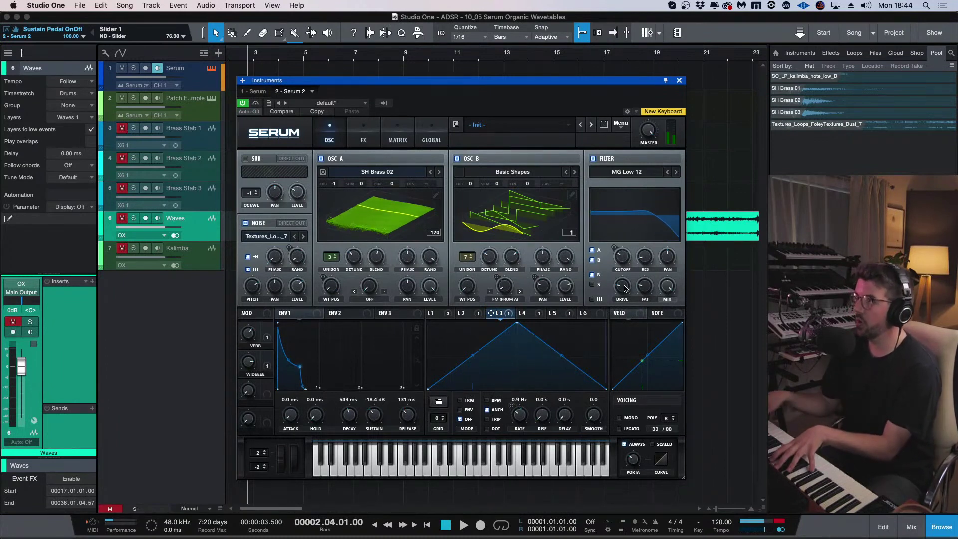
pyautogui.moveTo(631, 462)
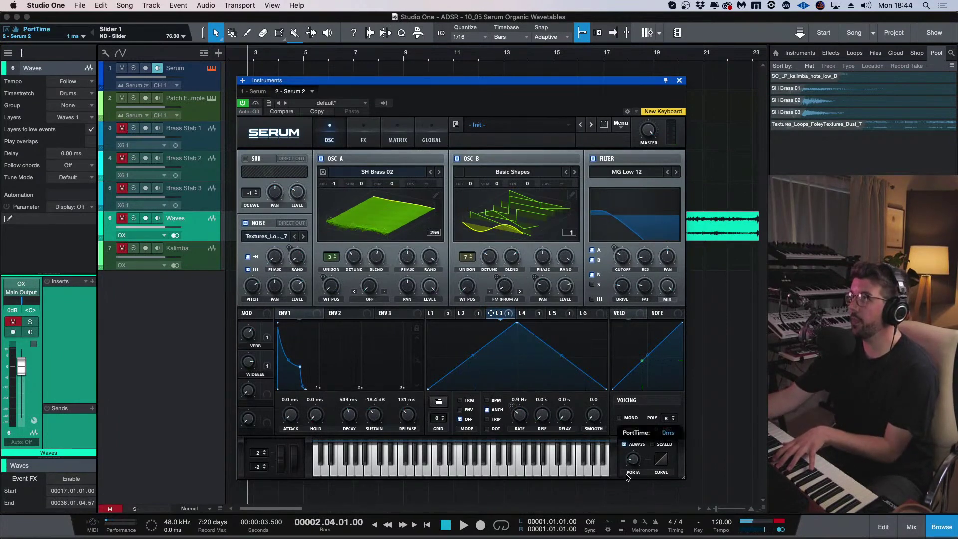
pyautogui.moveTo(643, 289)
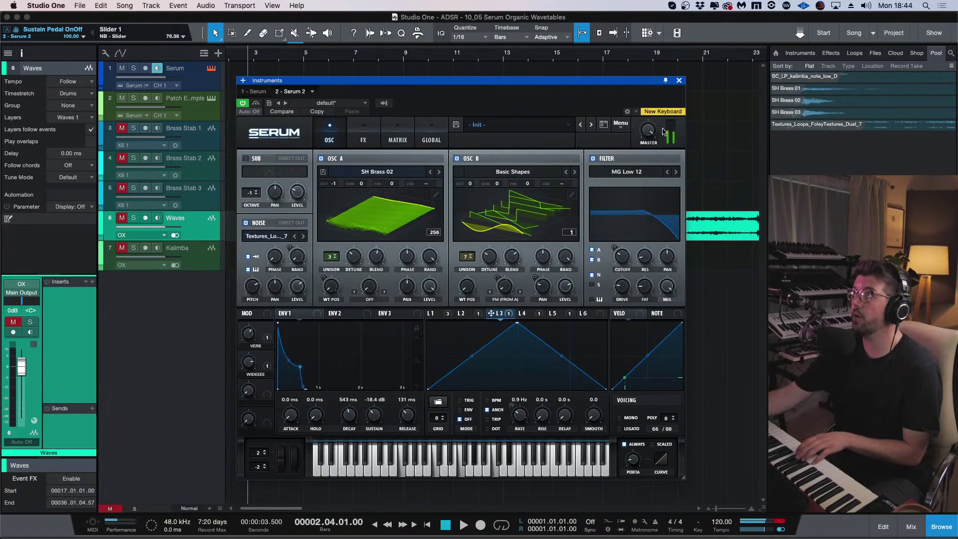
pyautogui.moveTo(652, 138)
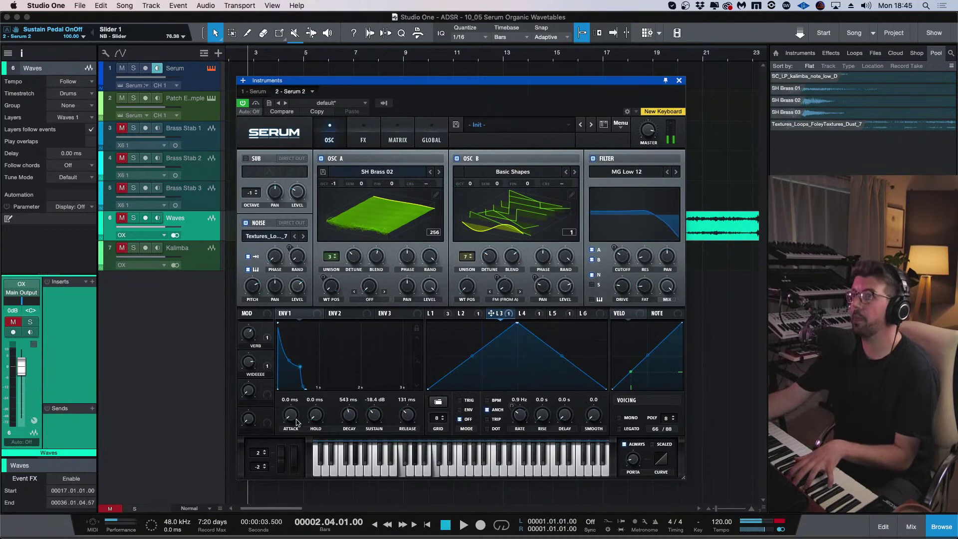
# Shape envelope 1 with an attack of about 233 ms, a decay of about 2.12 s and a sustain of about -14.5 dB.
pyautogui.moveTo(296, 422); pyautogui.dragTo(298, 391)
pyautogui.moveTo(367, 419); pyautogui.dragTo(356, 416)
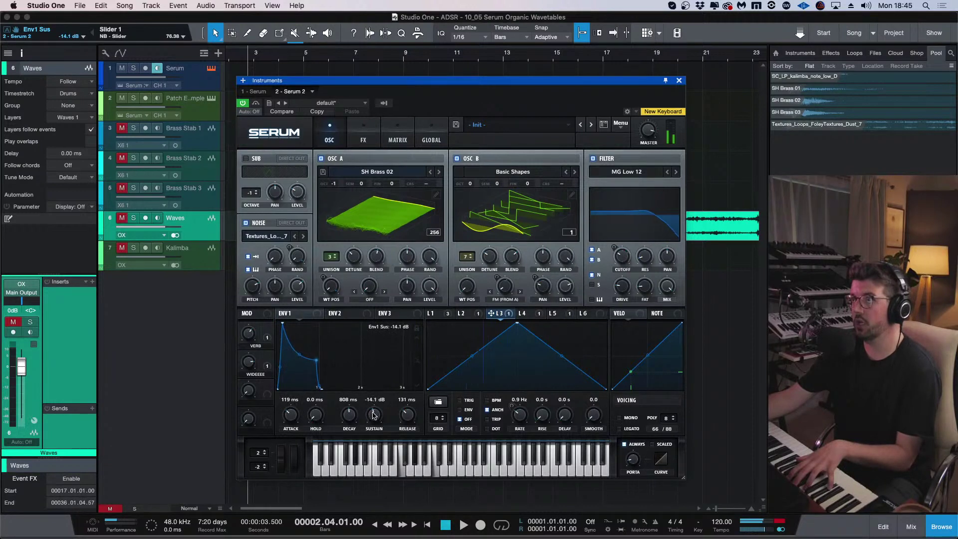
pyautogui.moveTo(290, 415); pyautogui.dragTo(293, 414)
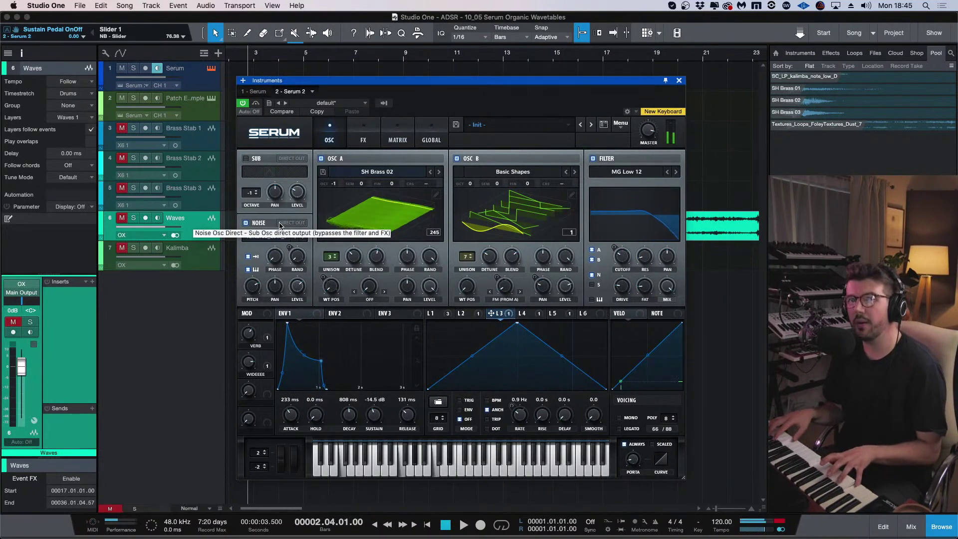
pyautogui.scroll(5, 356, 414)
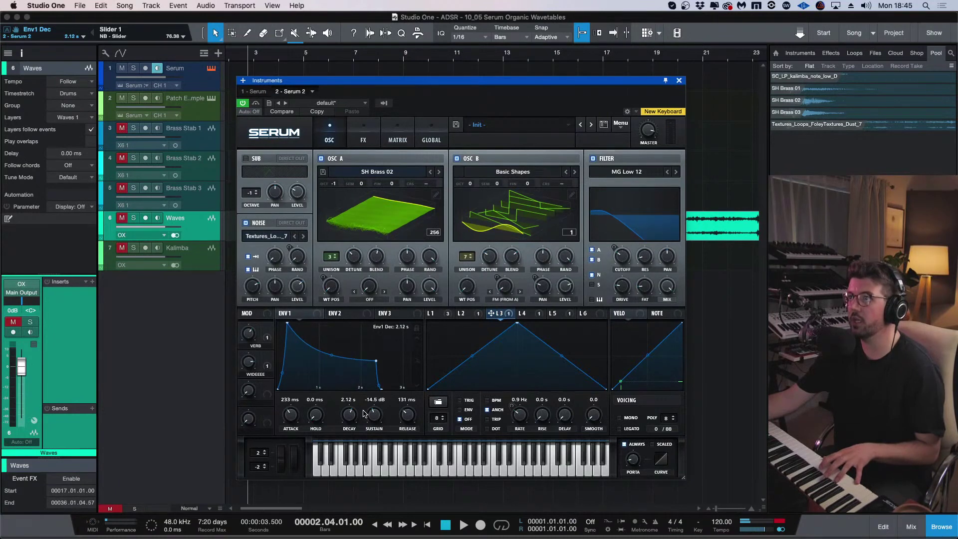
# Enable the sub oscillator with its triangle shape and raise the VERB macro to about 69%.
pyautogui.click(246, 159)
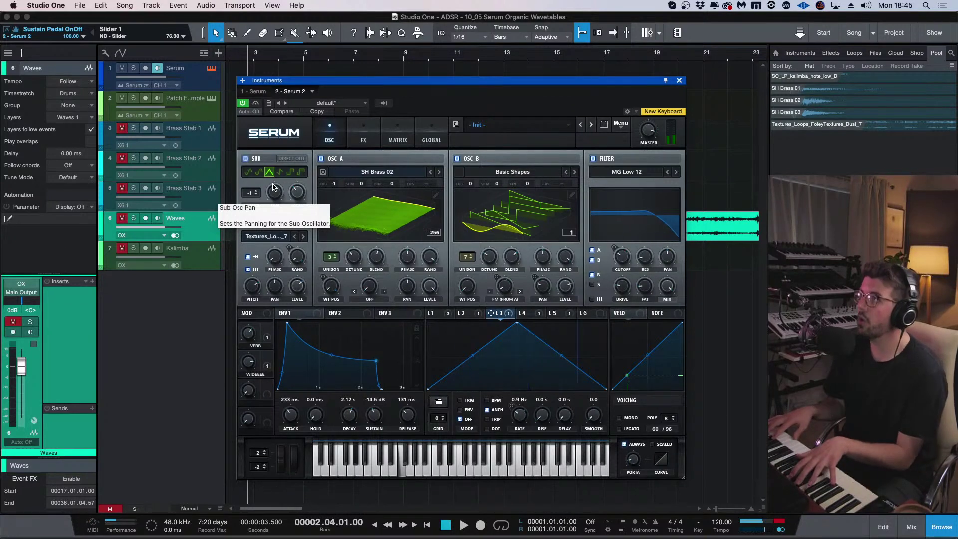
pyautogui.click(622, 250)
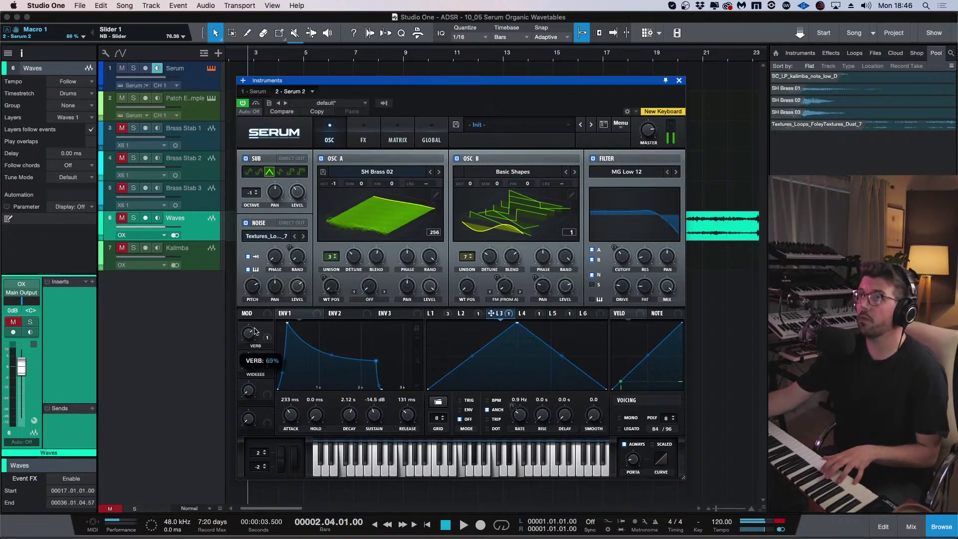
# Review the modulation matrix for the assigned sources, amounts and destinations.
pyautogui.click(398, 135)
pyautogui.click(369, 135)
pyautogui.click(398, 134)
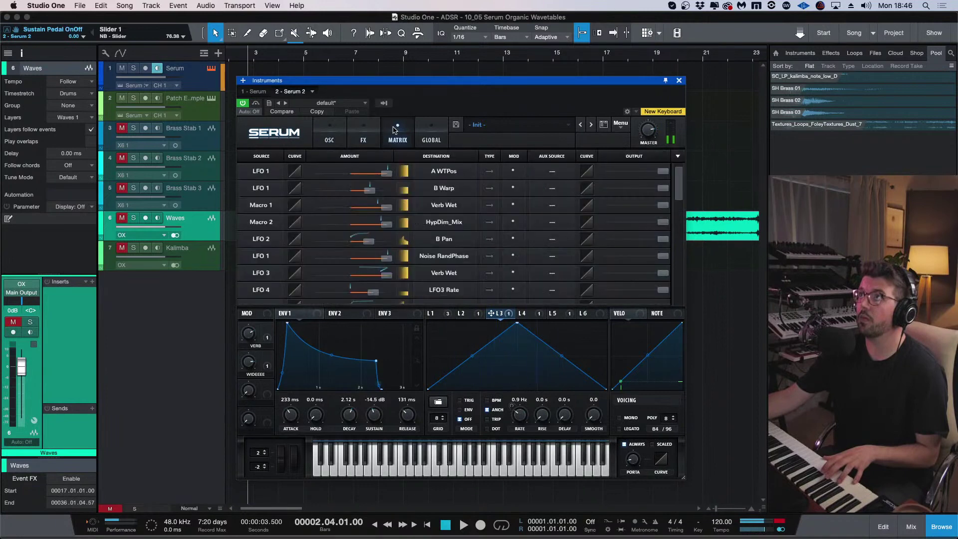
pyautogui.scroll(-5, 423, 208)
pyautogui.scroll(5, 423, 209)
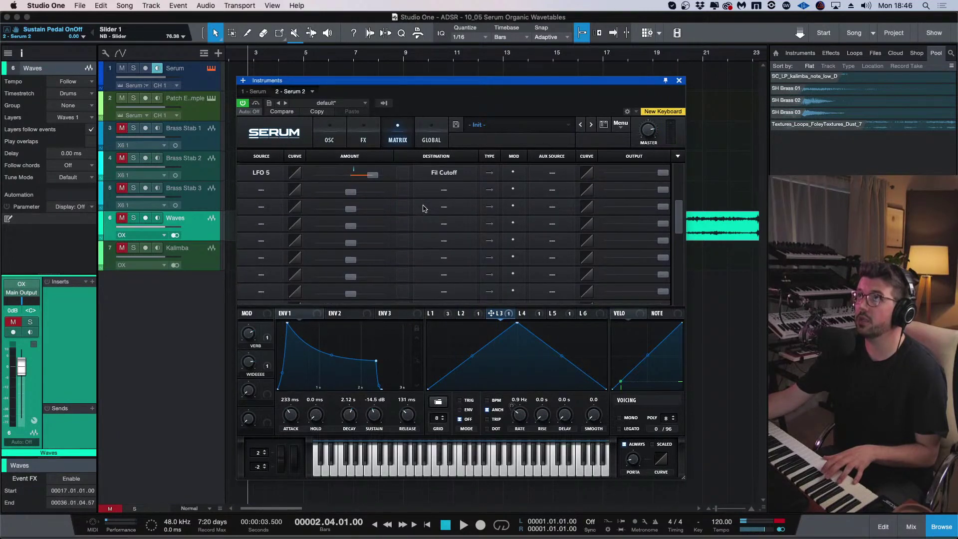
# Adjust the reverb's decay and mix modulation, and raise its spin depth to about 60%.
pyautogui.click(368, 133)
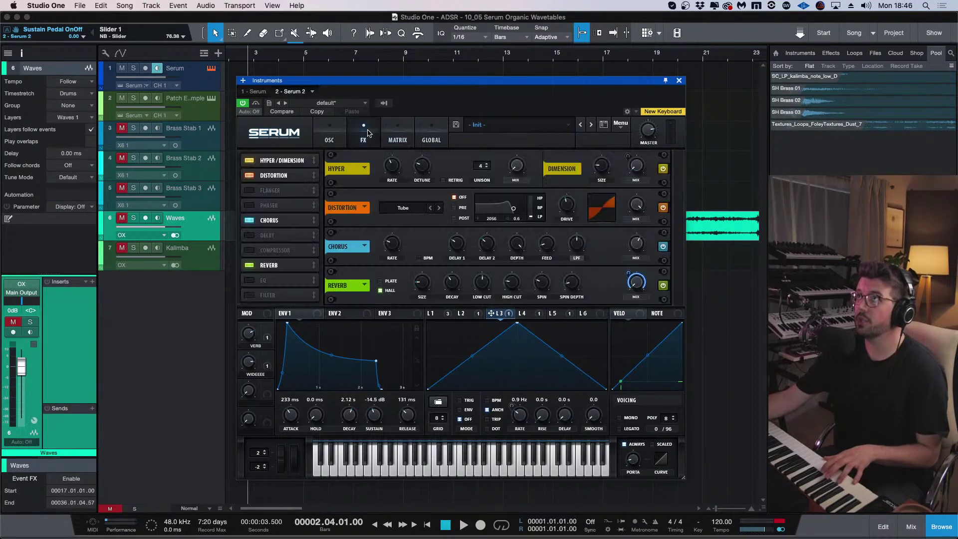
pyautogui.moveTo(452, 283); pyautogui.dragTo(453, 279)
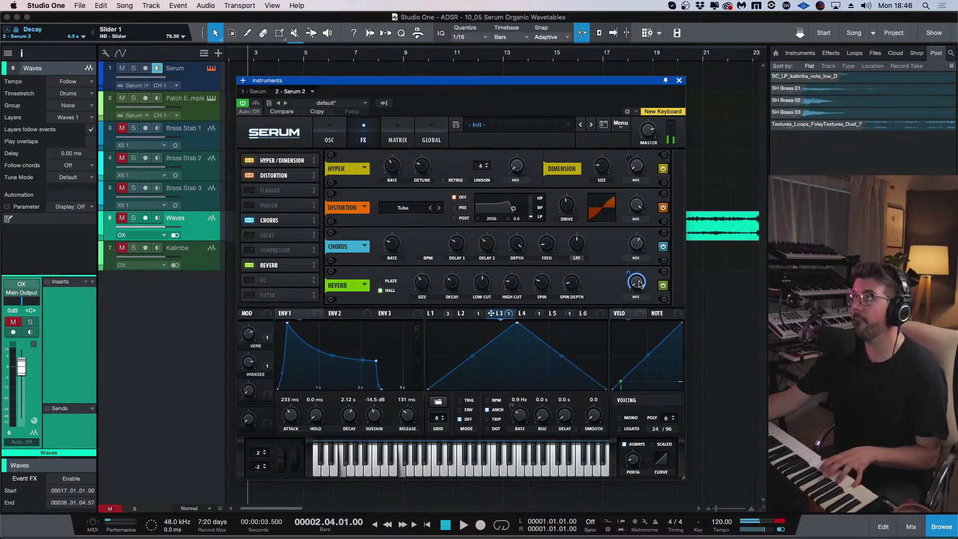
pyautogui.moveTo(641, 284); pyautogui.dragTo(639, 281)
pyautogui.click(566, 284)
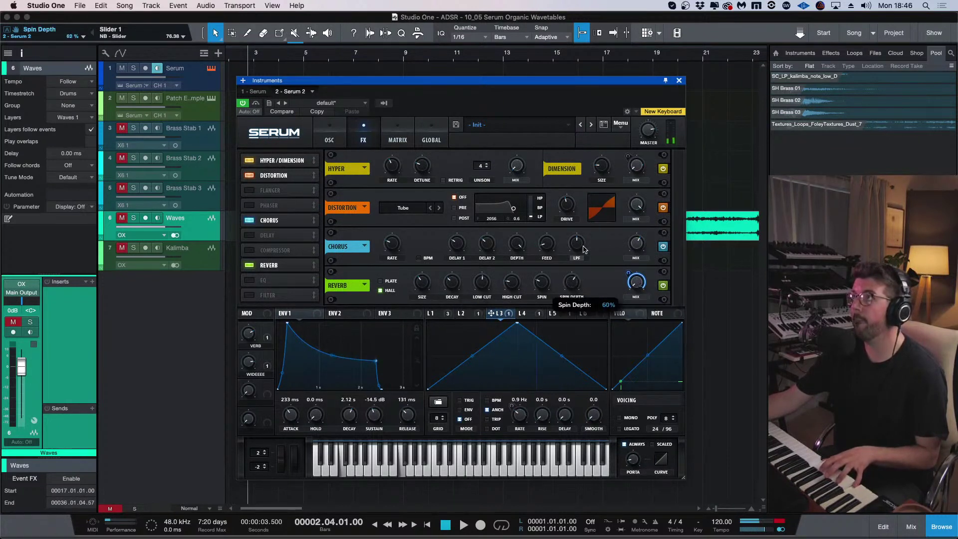
# Set oscillator B's level to about 83% and take the oscillator out of the filter.
pyautogui.click(330, 137)
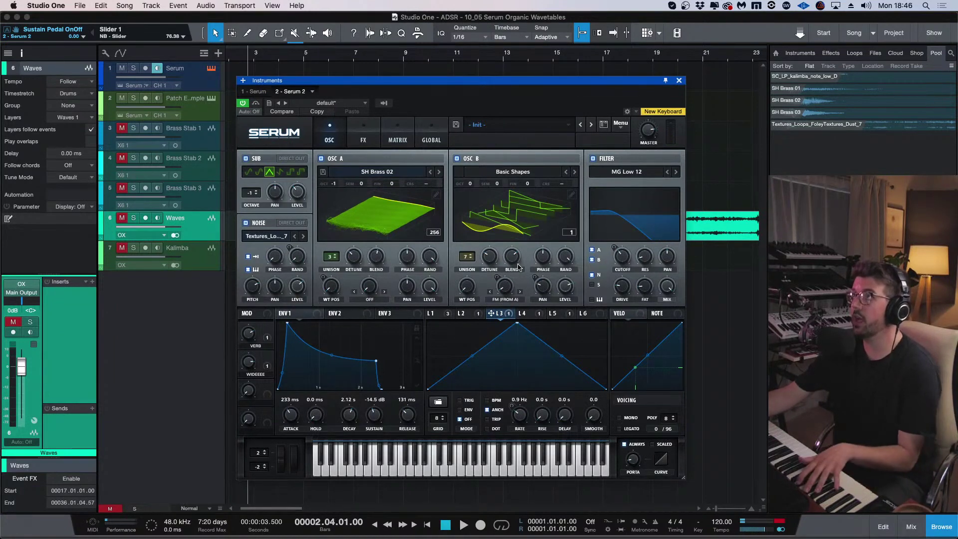
pyautogui.moveTo(563, 289)
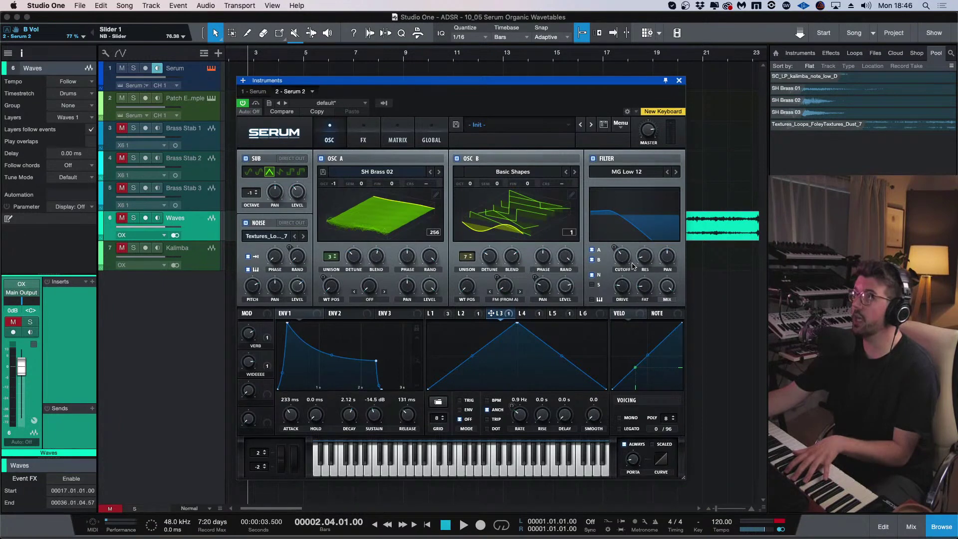
pyautogui.moveTo(566, 287)
pyautogui.mouseDown()
pyautogui.moveTo(565, 297)
pyautogui.moveTo(555, 288)
pyautogui.mouseUp()
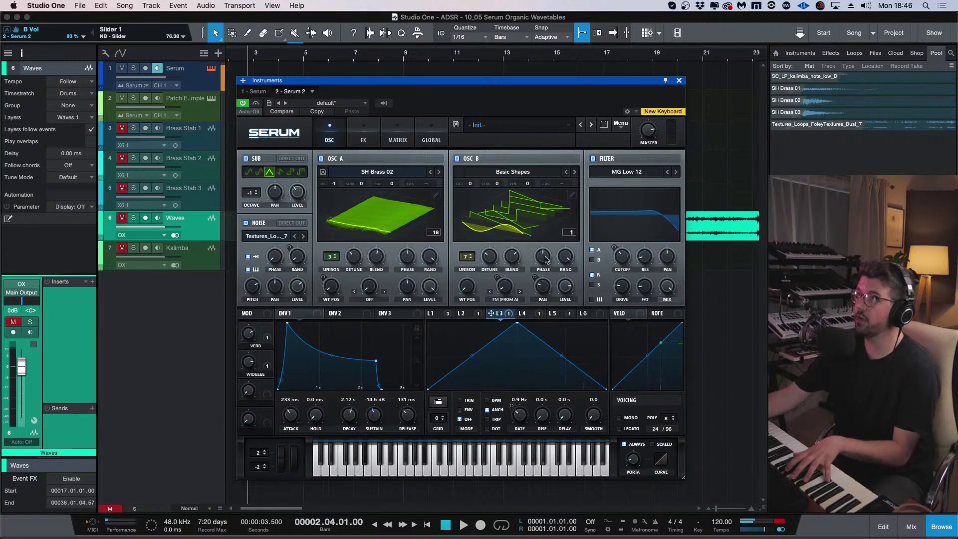
# Try modulating oscillator B's wavetable position with LFO 6 at an amount of about 21, and remove that modulation again.
pyautogui.click(467, 287)
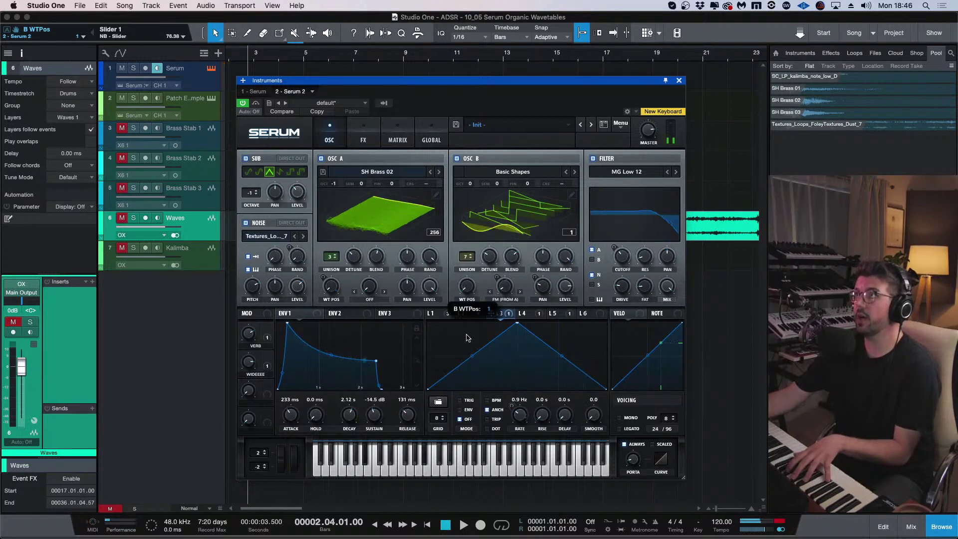
pyautogui.click(593, 315)
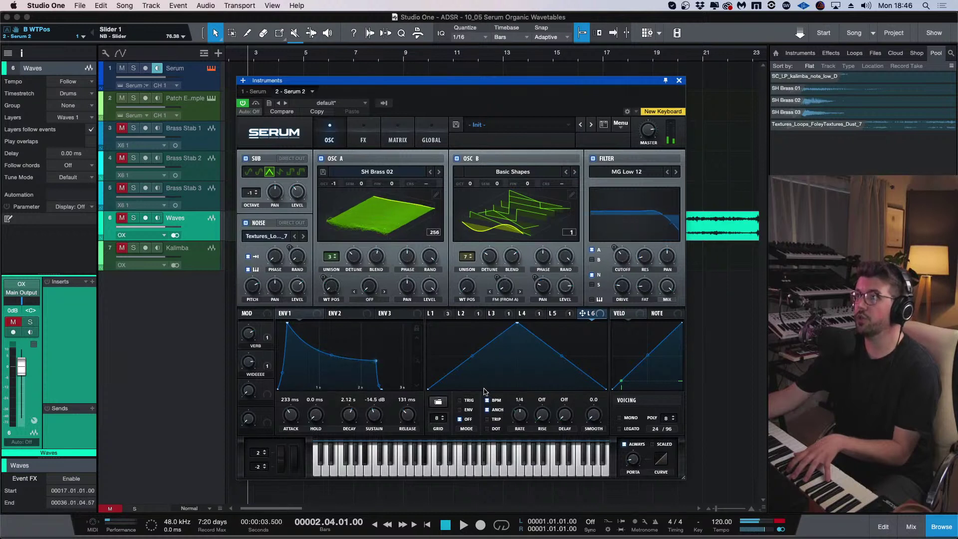
pyautogui.moveTo(595, 316); pyautogui.dragTo(458, 292)
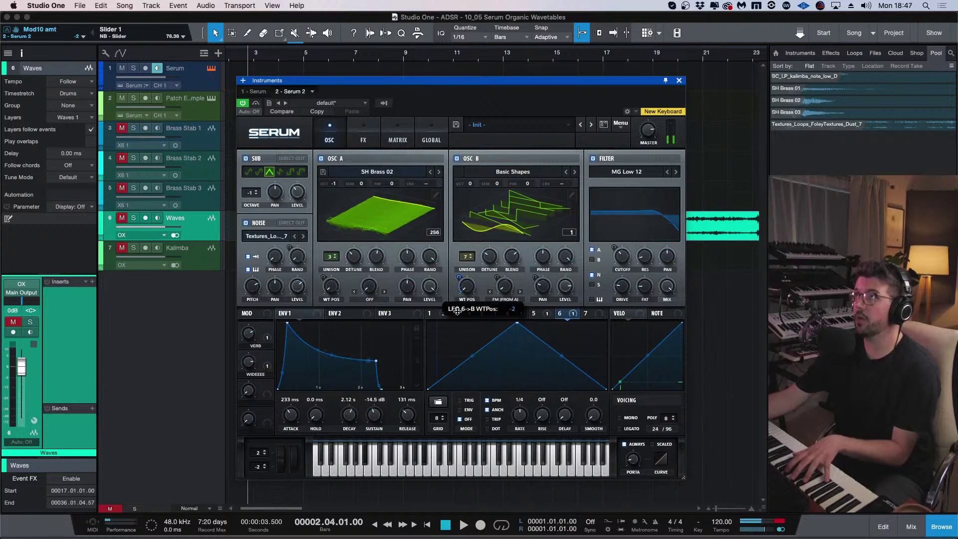
pyautogui.moveTo(469, 183); pyautogui.dragTo(469, 181)
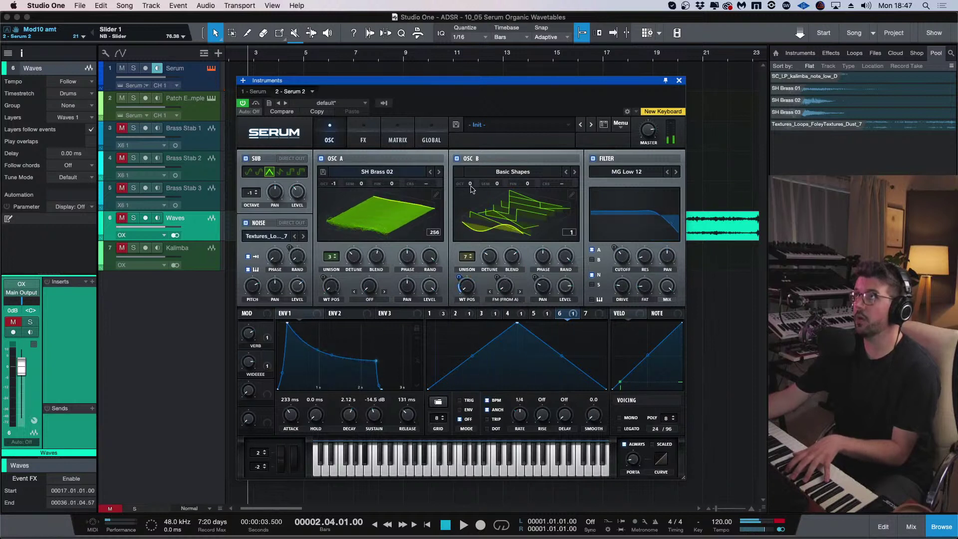
pyautogui.rightClick(474, 287)
pyautogui.click(508, 327)
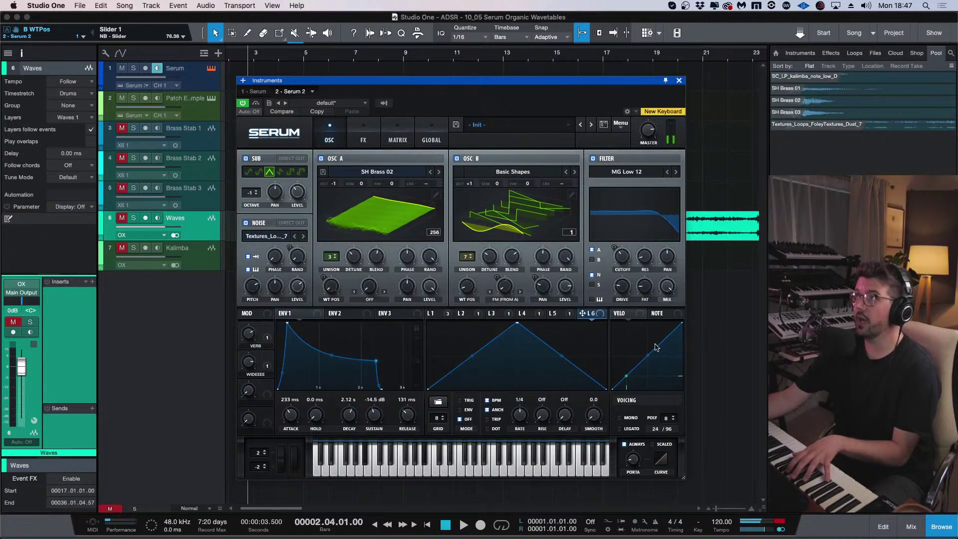
# Set oscillator B's octave to +2 and modulate its fine tuning with LFO 6.
pyautogui.moveTo(551, 209); pyautogui.dragTo(531, 220)
pyautogui.moveTo(539, 183)
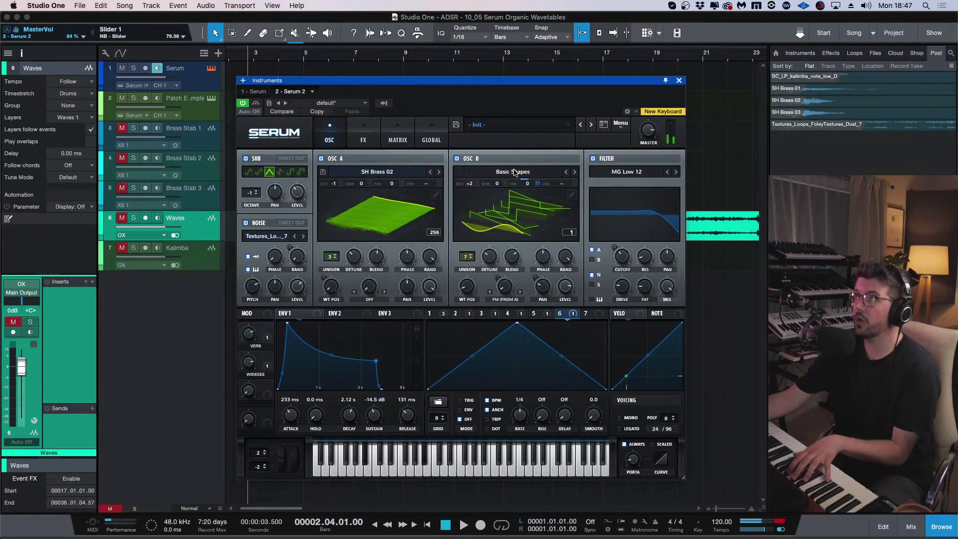
# Raise oscillator A's octave to 0 and turn off the sub oscillator.
pyautogui.moveTo(343, 187); pyautogui.dragTo(342, 183)
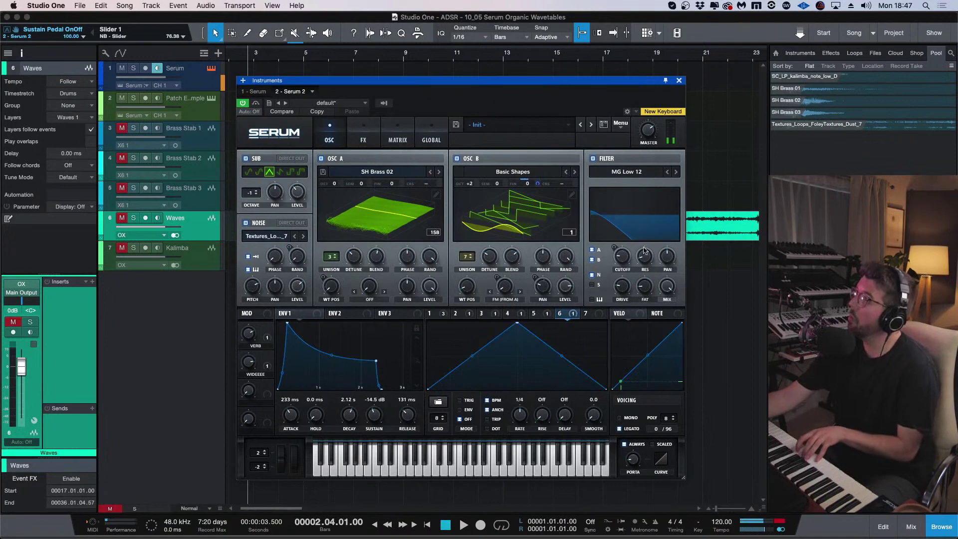
pyautogui.click(270, 160)
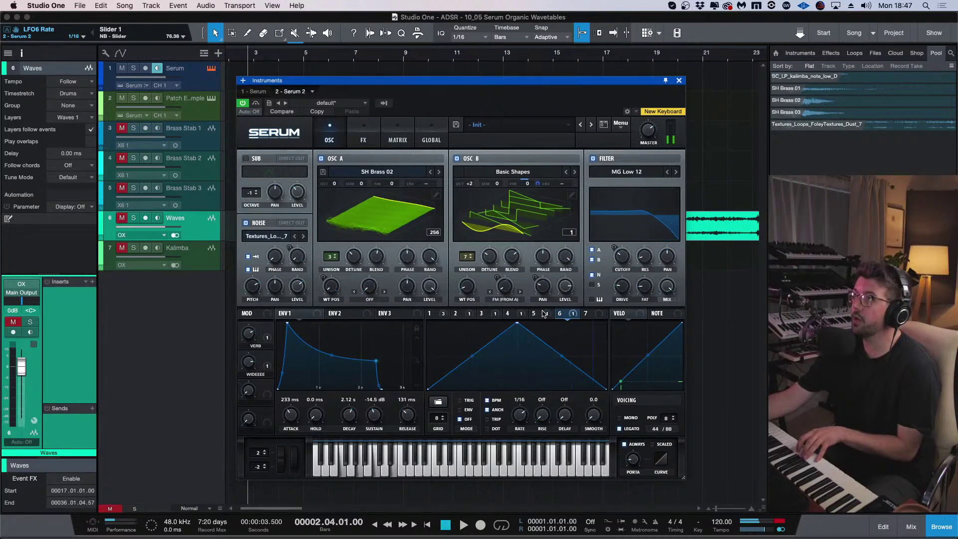
# Set the rate of LFO 5 to a dotted 1/8.
pyautogui.click(543, 313)
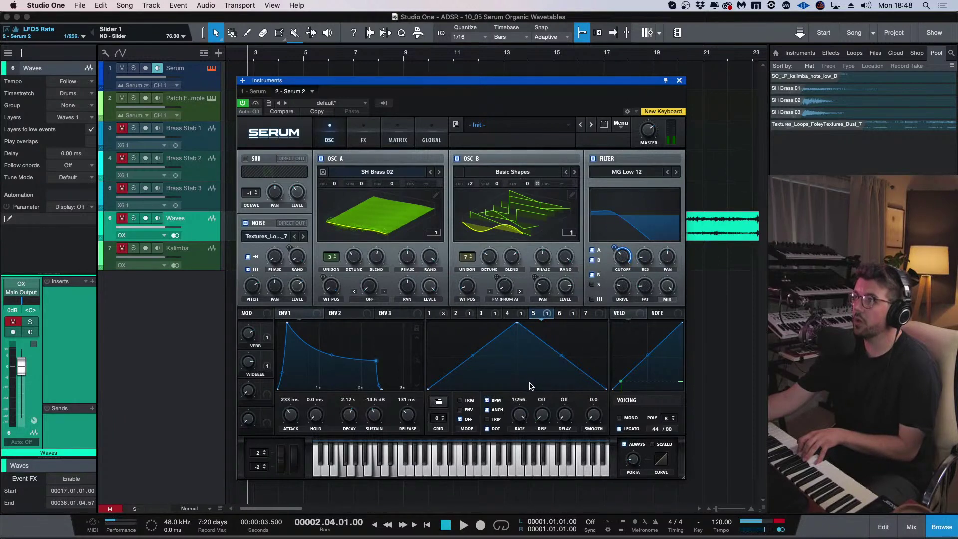
pyautogui.scroll(-2, 533, 414)
pyautogui.moveTo(534, 415); pyautogui.dragTo(526, 427)
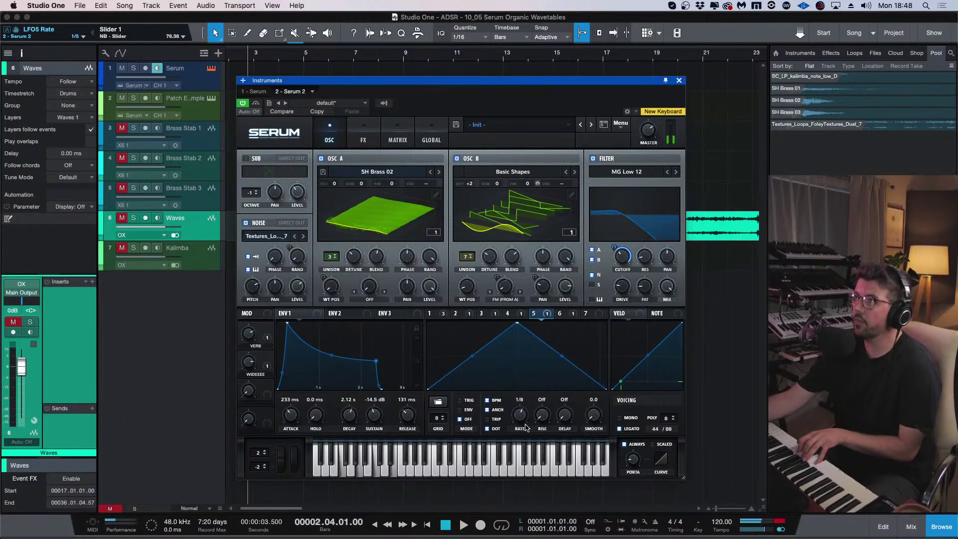
# Reshape LFO 7 into a rising ramp by moving its peak to the end of the cycle.
pyautogui.click(591, 314)
pyautogui.moveTo(519, 323); pyautogui.dragTo(605, 322)
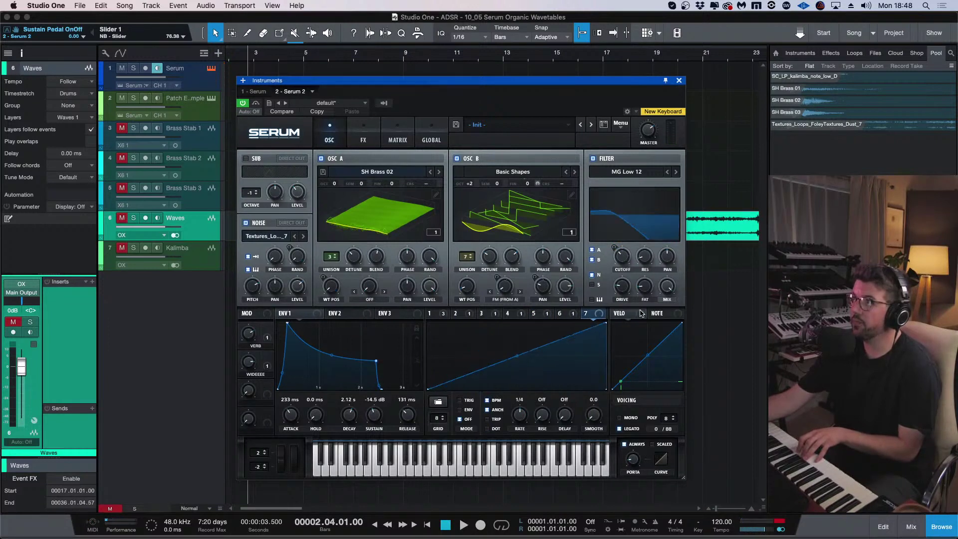
# Set the rate of LFO 7 to one bar and the rate of LFO 5 to a dotted 1/4.
pyautogui.moveTo(519, 416); pyautogui.dragTo(517, 423)
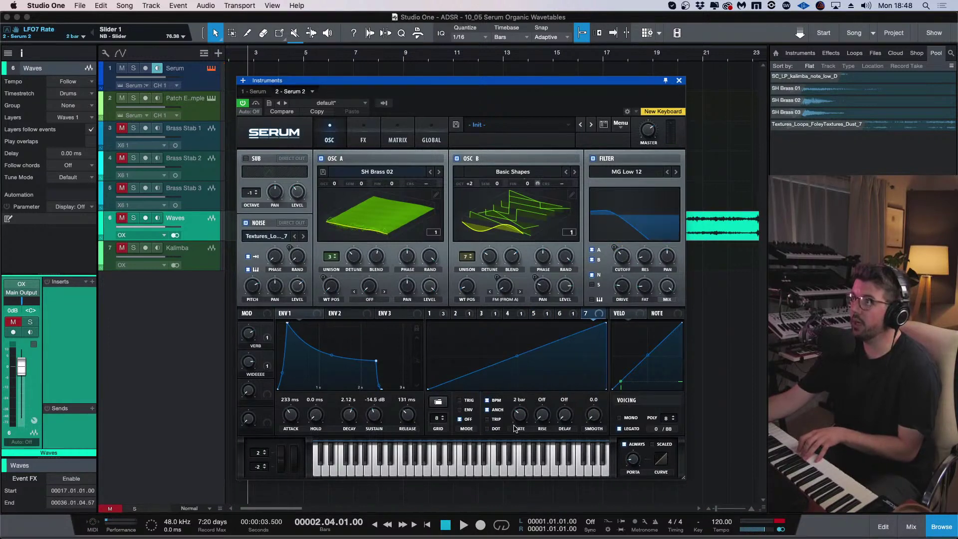
pyautogui.click(533, 314)
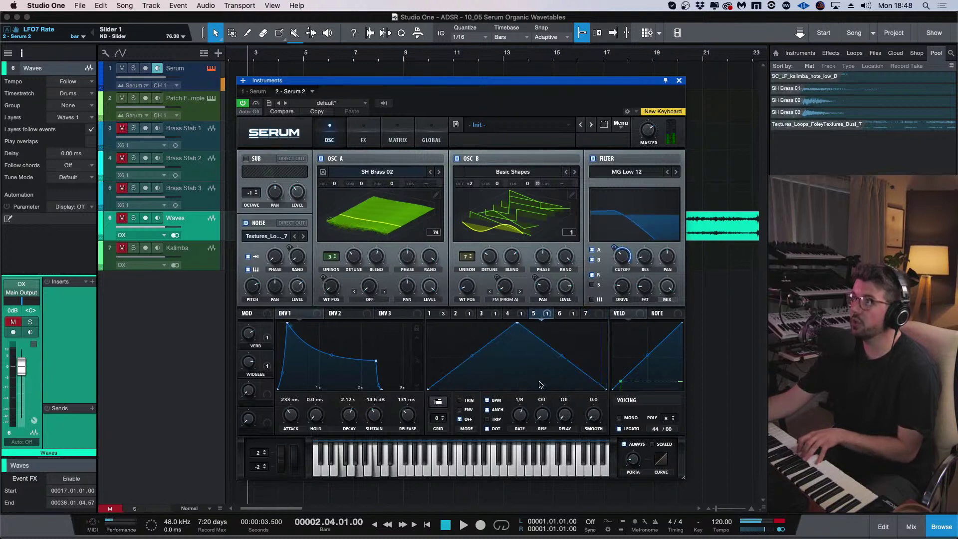
pyautogui.doubleClick(521, 410)
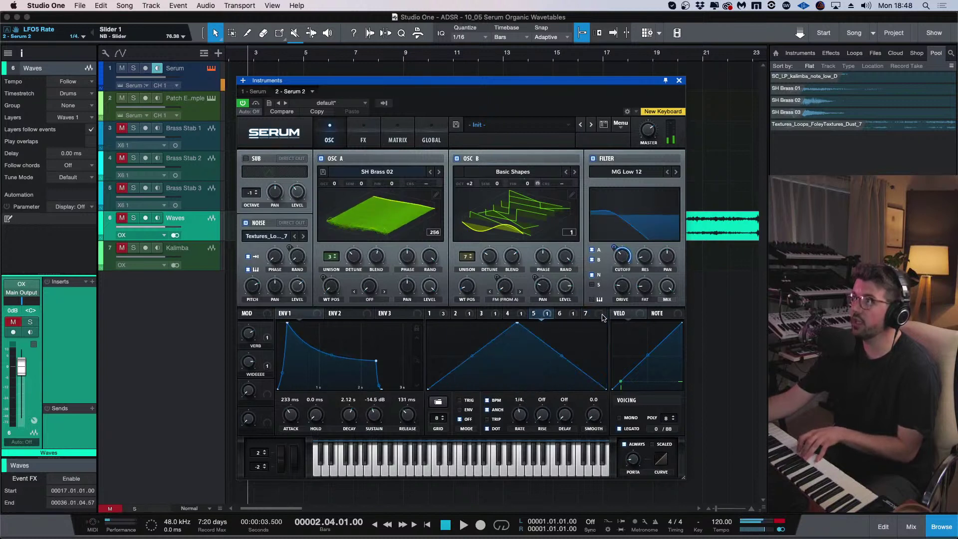
pyautogui.click(586, 313)
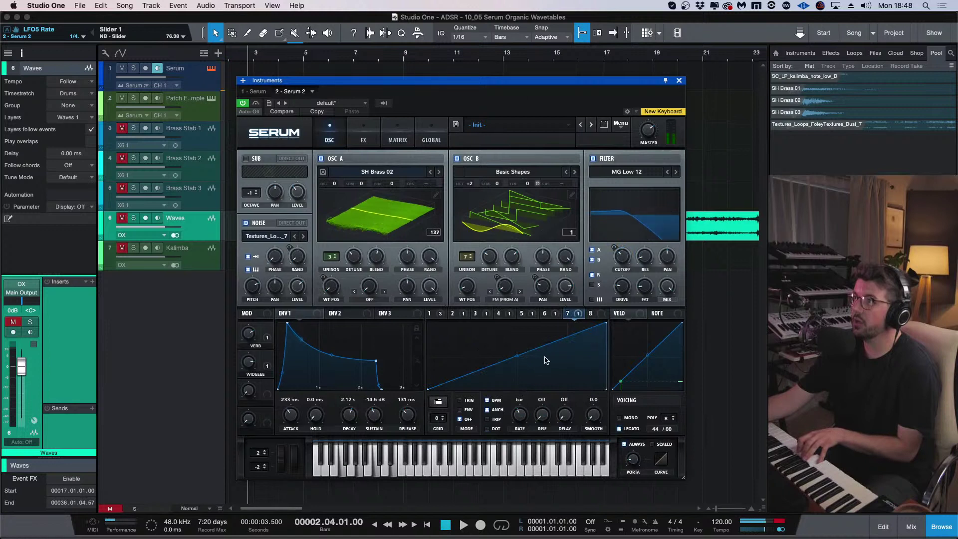
# Set LFO 5's rate to 1.5 bar, its rise to 1/256 and its smoothing to 52.8.
pyautogui.click(523, 313)
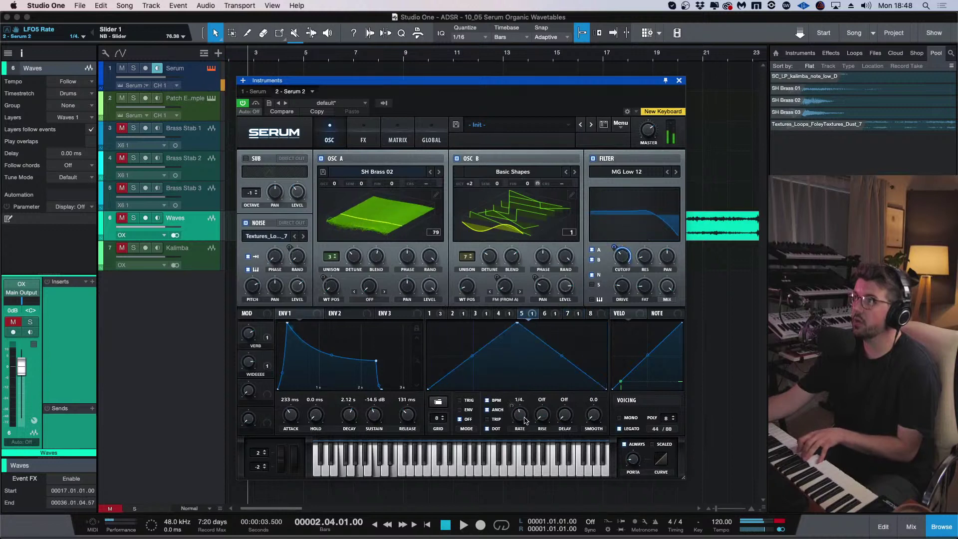
pyautogui.moveTo(522, 417); pyautogui.dragTo(518, 427)
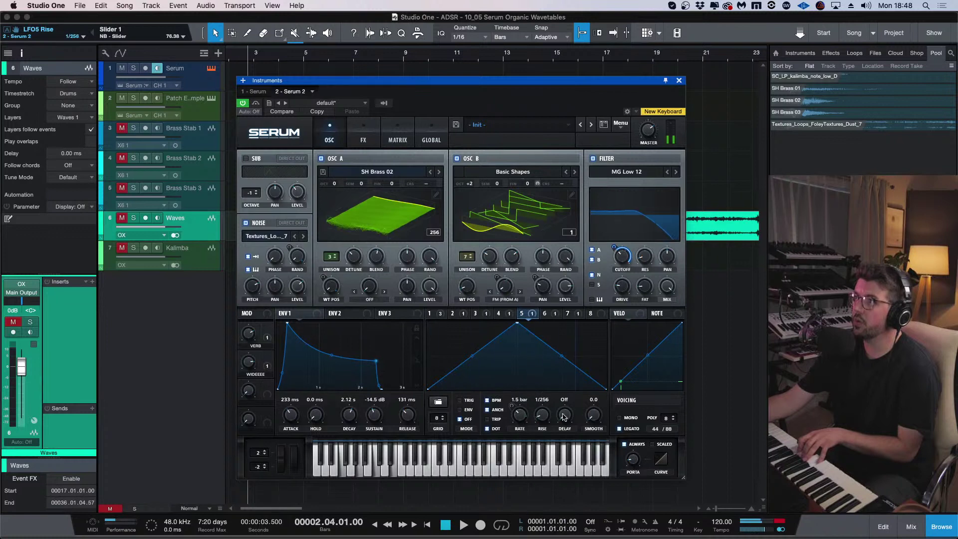
pyautogui.moveTo(593, 416); pyautogui.dragTo(597, 408)
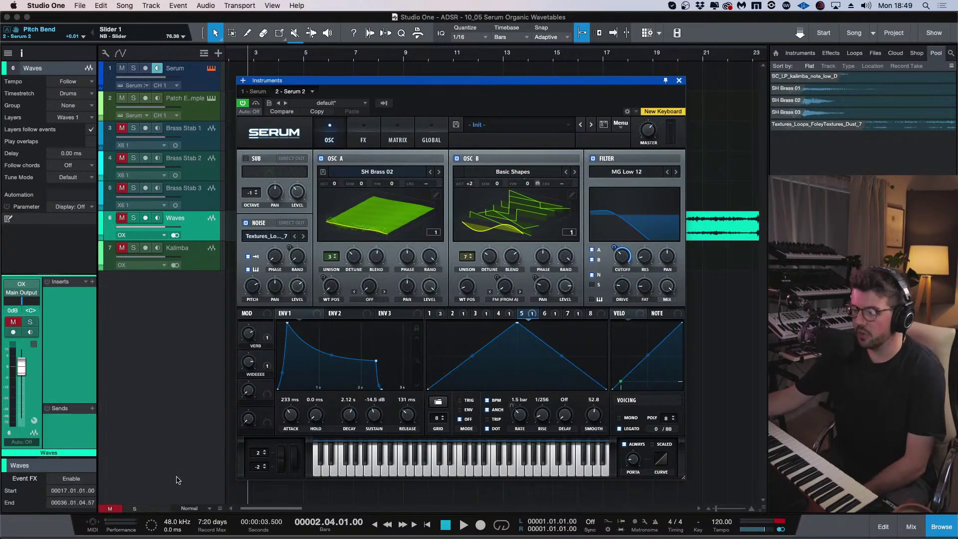
pyautogui.click(150, 331)
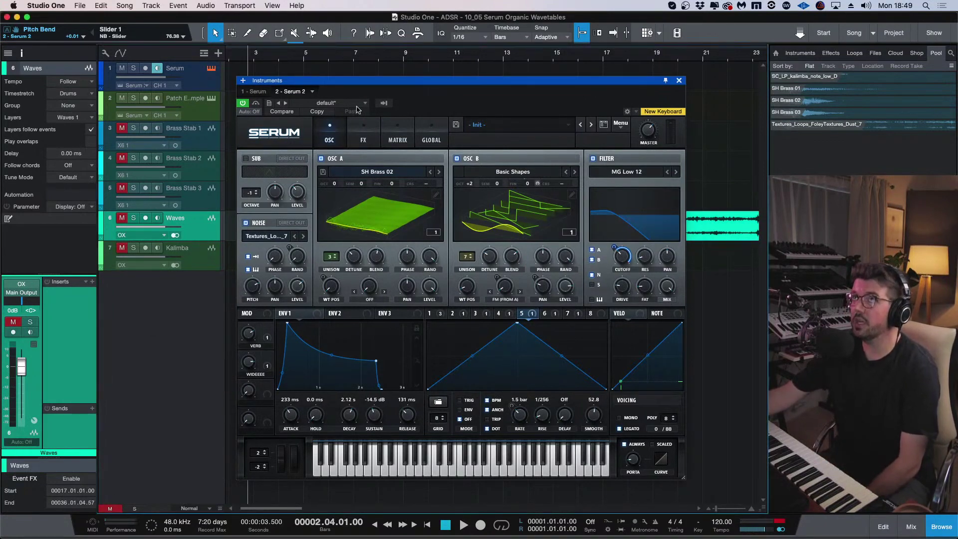
pyautogui.click(507, 129)
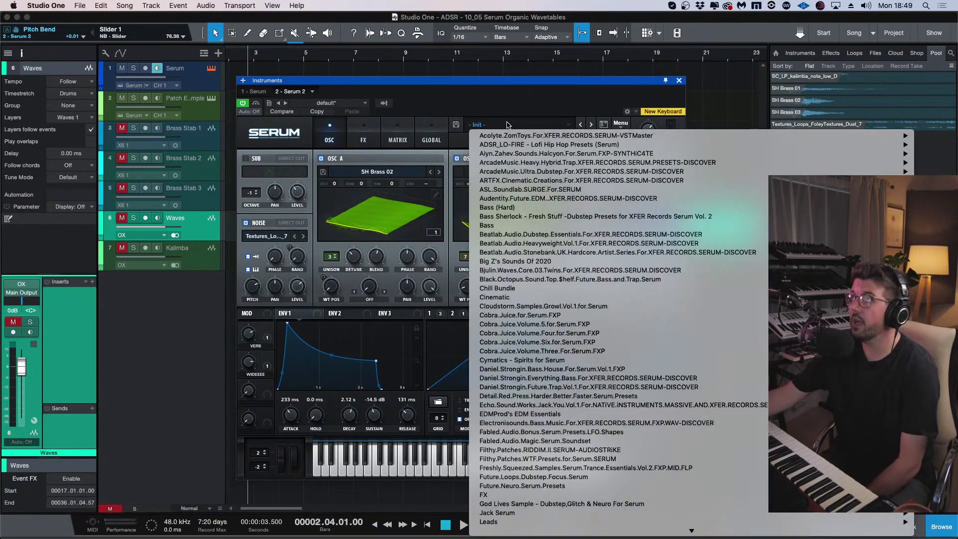
pyautogui.click(507, 124)
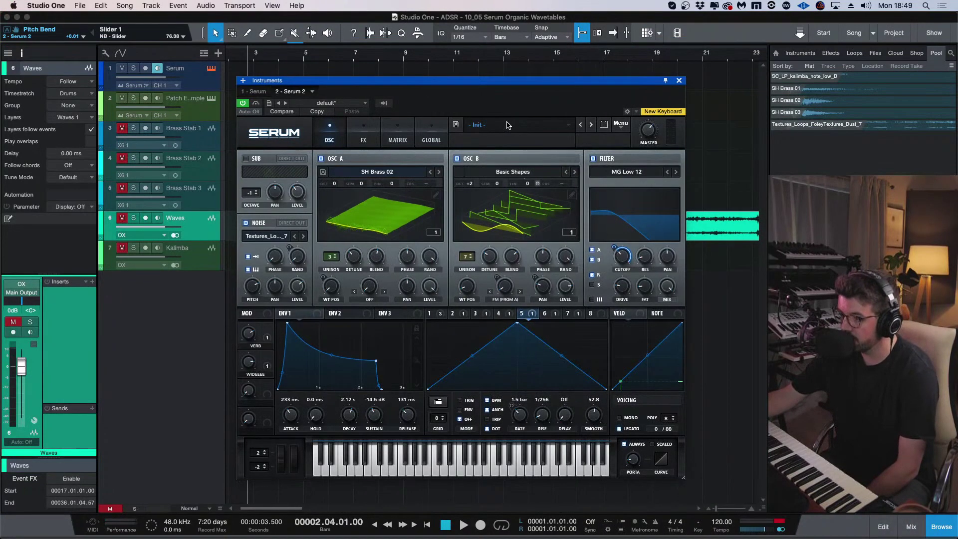
pyautogui.click(424, 200)
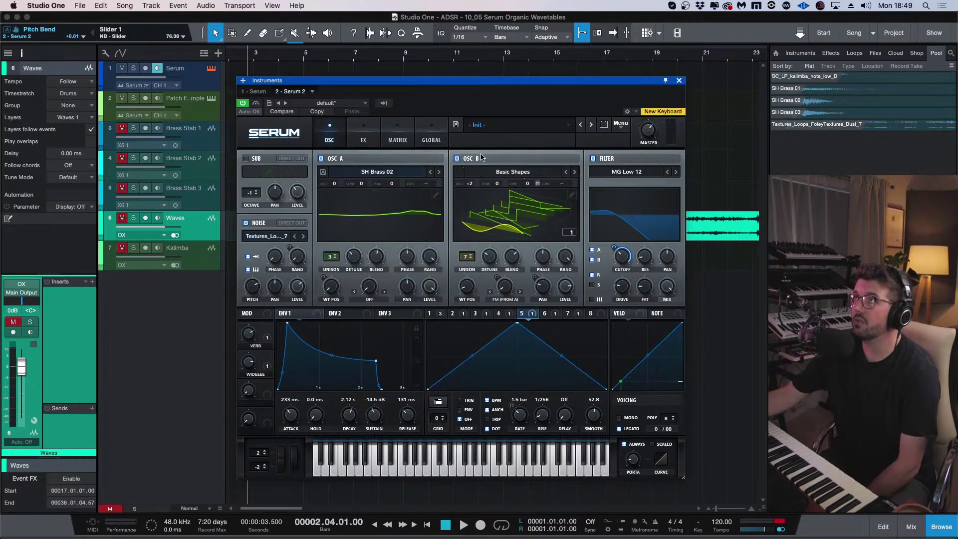
# Close the current synth window and load a fresh Serum instance on a new instrument track.
pyautogui.click(679, 81)
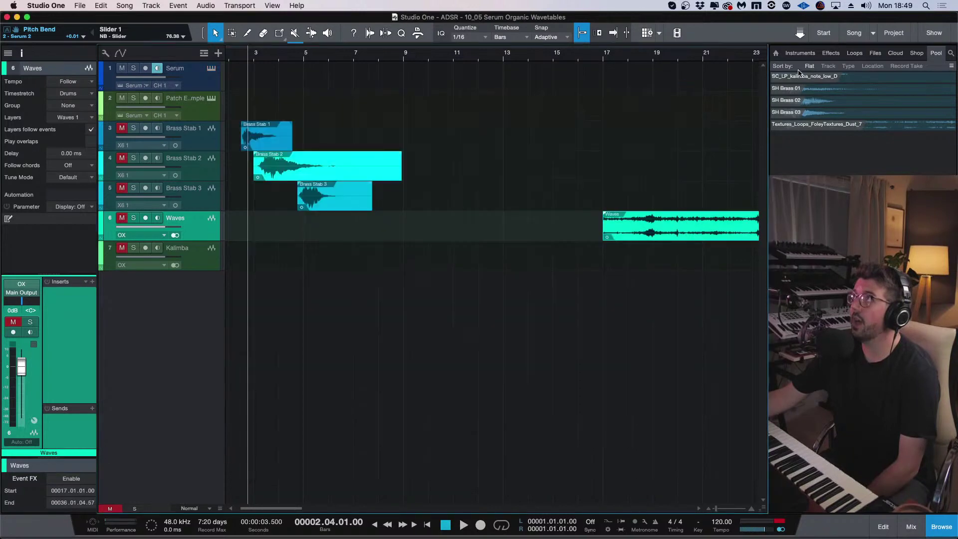
pyautogui.click(800, 53)
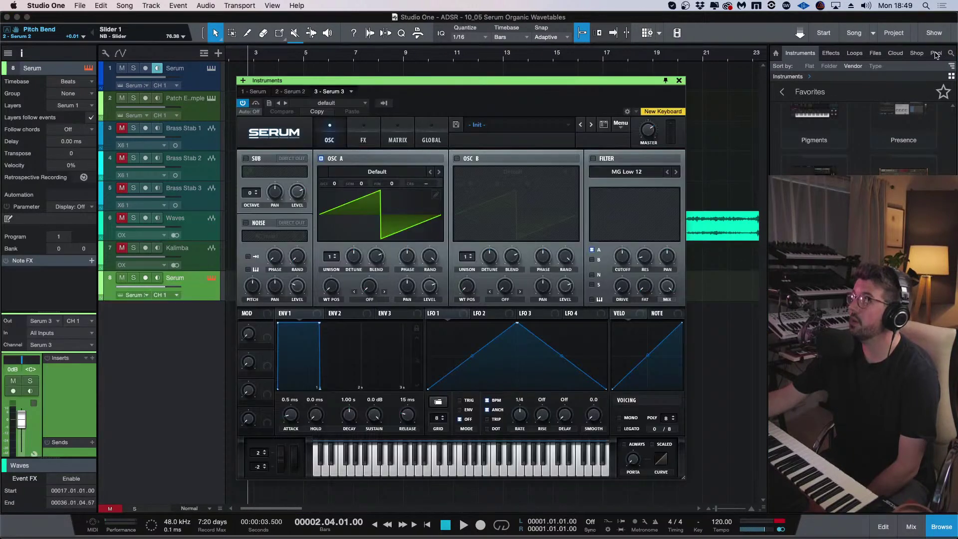
pyautogui.click(936, 53)
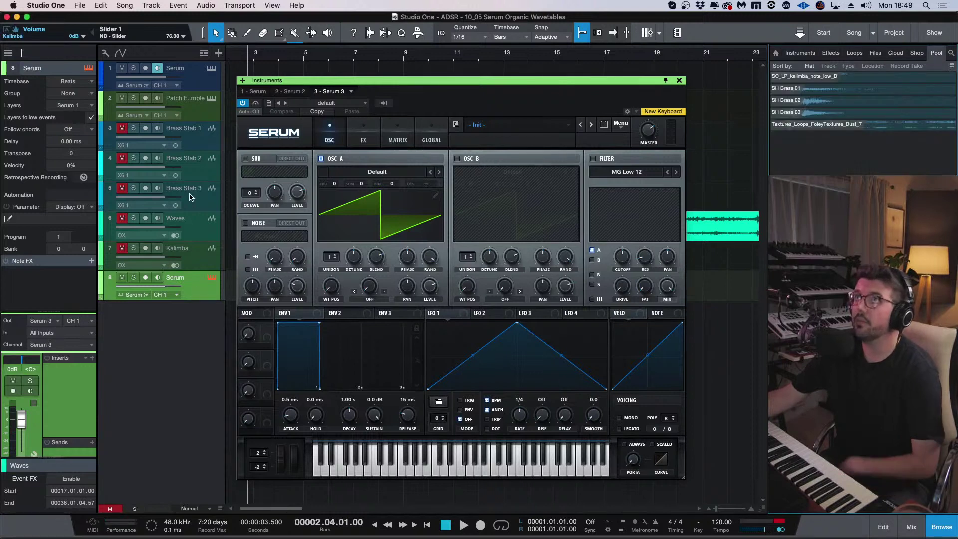
pyautogui.moveTo(362, 84); pyautogui.dragTo(356, 82)
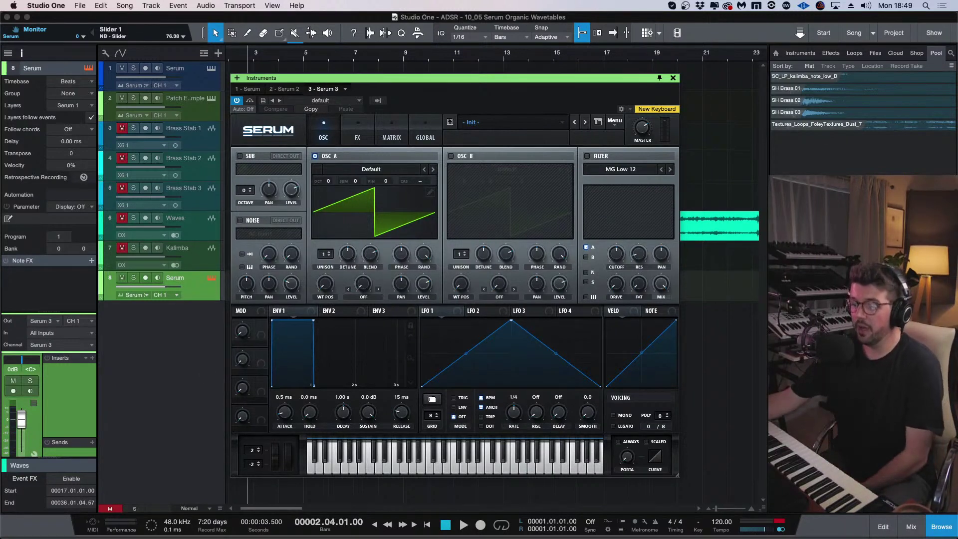
# Import the image wastwater_1.png from Finder into oscillator A, mapping pixel luminance to wavetable amplitude.
pyautogui.press('super+w')
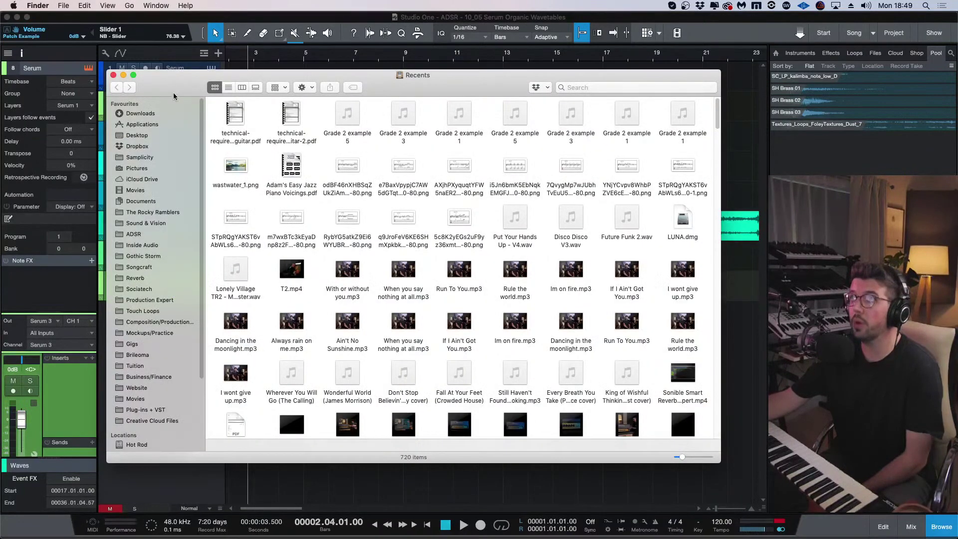
pyautogui.press('super+w')
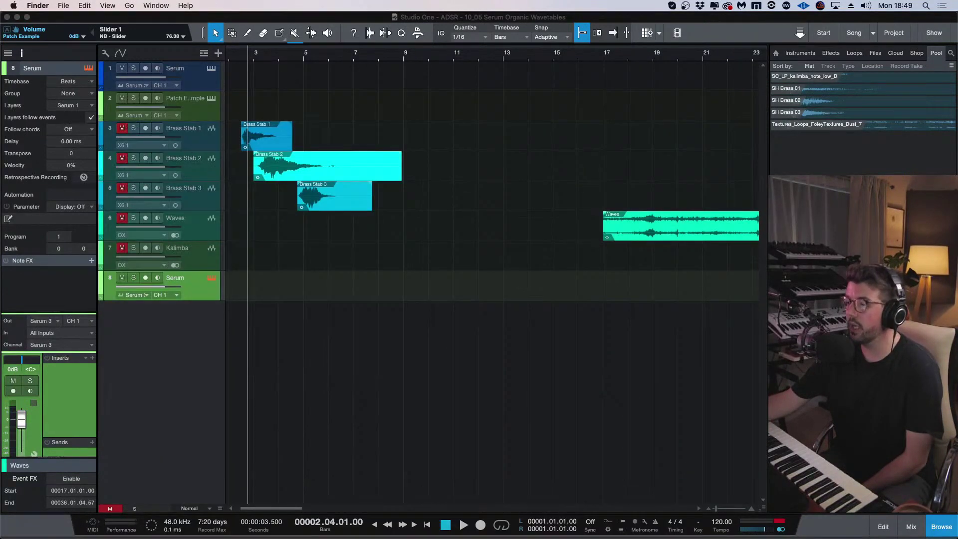
pyautogui.moveTo(346, 460); pyautogui.dragTo(326, 402)
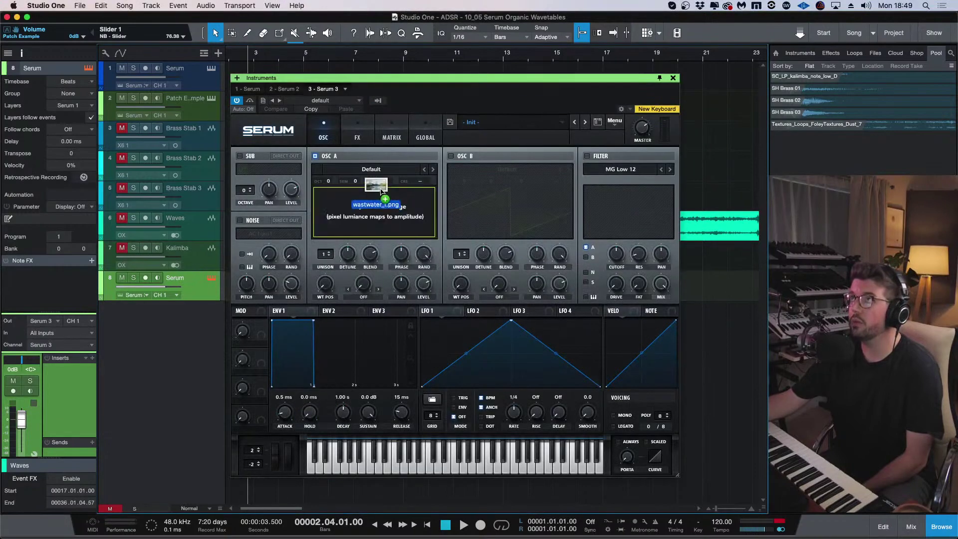
pyautogui.moveTo(322, 194); pyautogui.dragTo(380, 204)
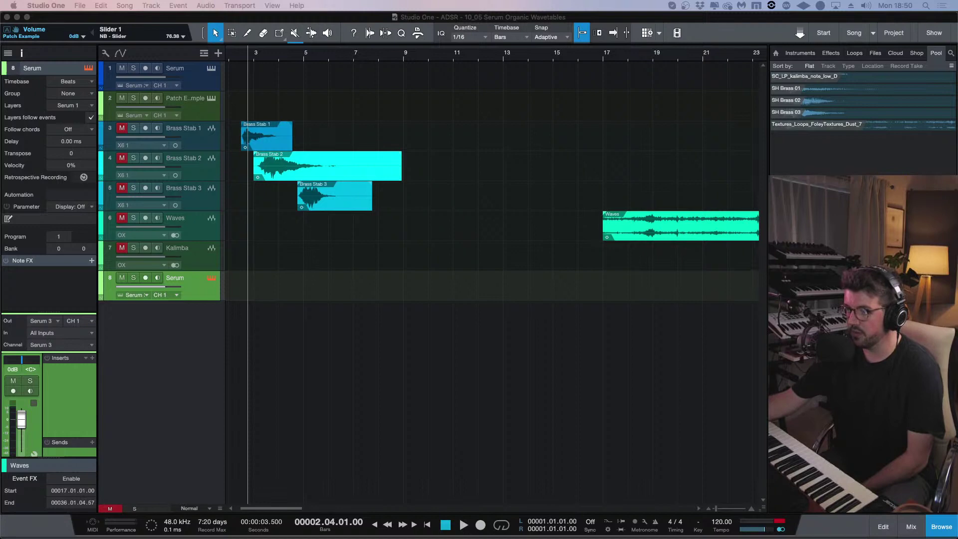
# View the source picture wastwater_1.png in an image viewer, and return to the new Serum instance.
pyautogui.press('super+Tab')
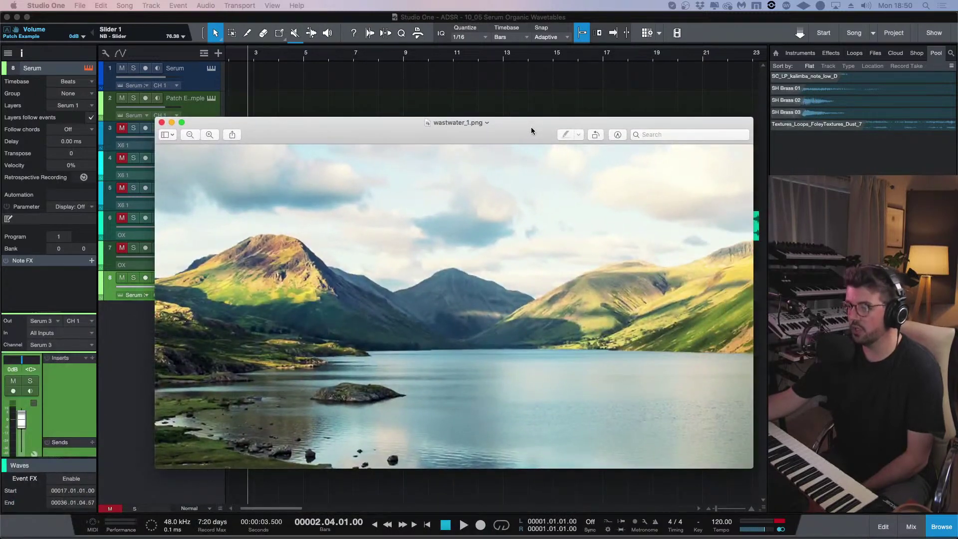
pyautogui.moveTo(531, 128); pyautogui.dragTo(531, 125)
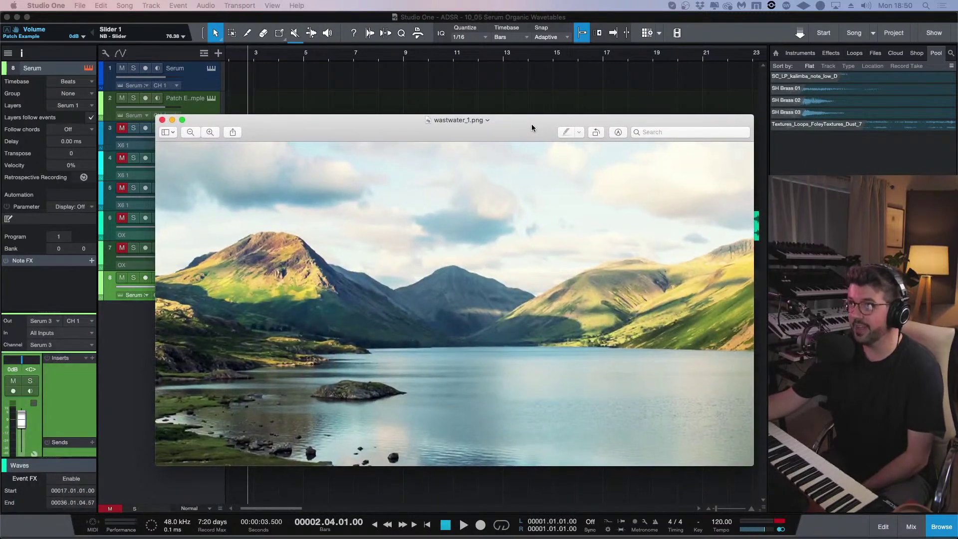
pyautogui.doubleClick(532, 123)
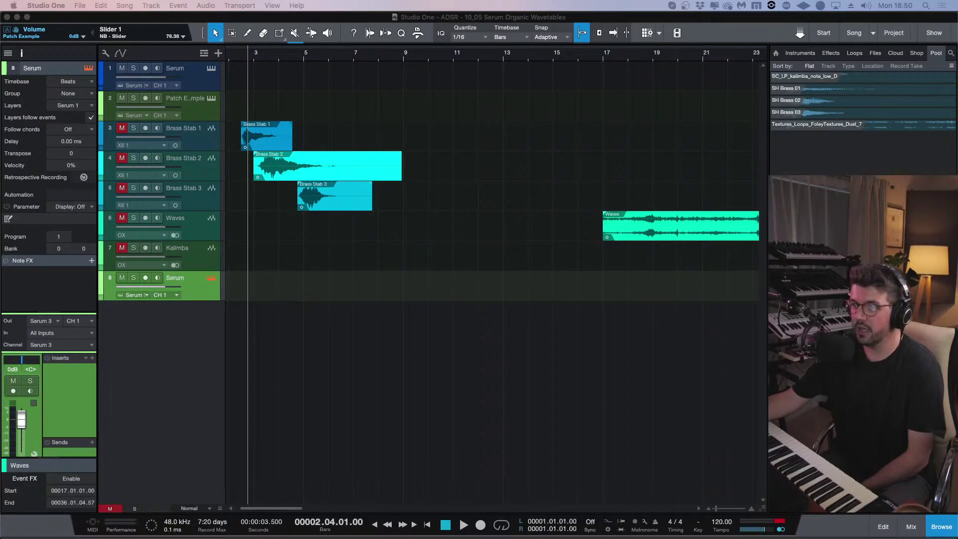
pyautogui.press('F11')
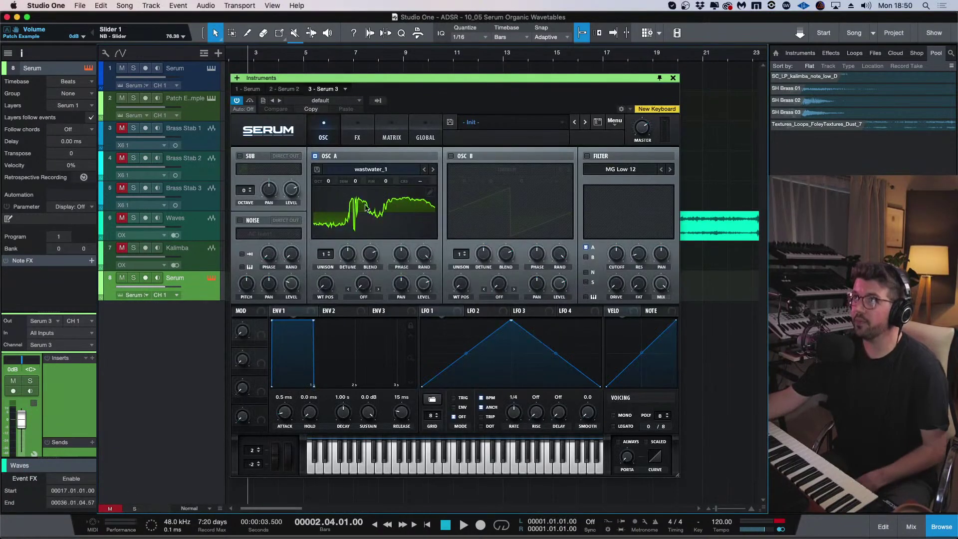
# Show oscillator A's wavetable in 3D and assign LFO 1 to its wavetable position.
pyautogui.click(372, 229)
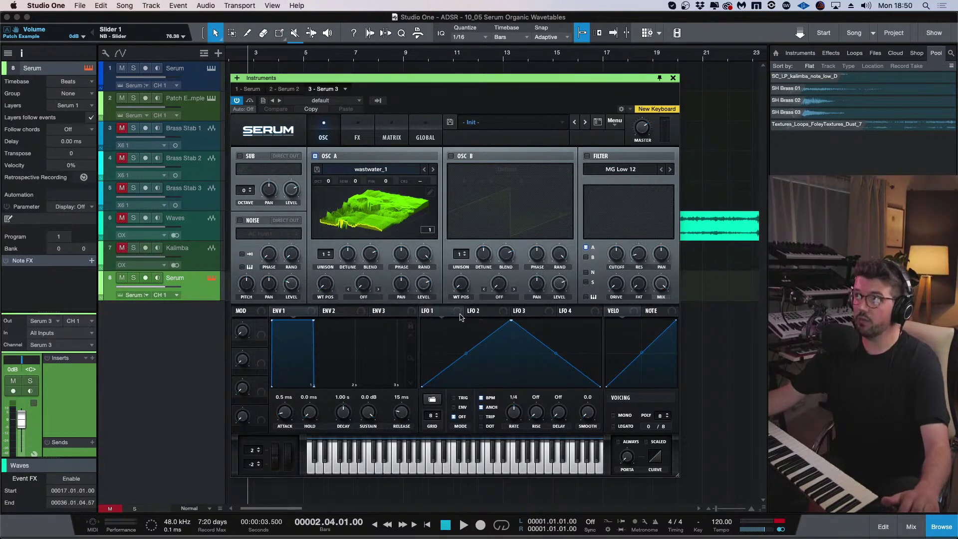
pyautogui.moveTo(460, 316); pyautogui.dragTo(329, 291)
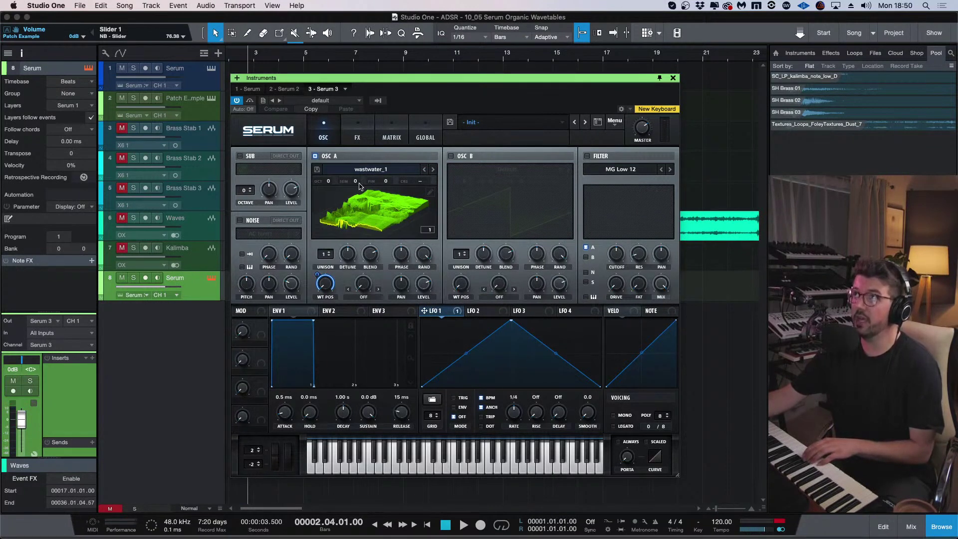
# Fade the edges of all frames in oscillator A's wavetable and set the editor grid to 32 by 32.
pyautogui.click(430, 193)
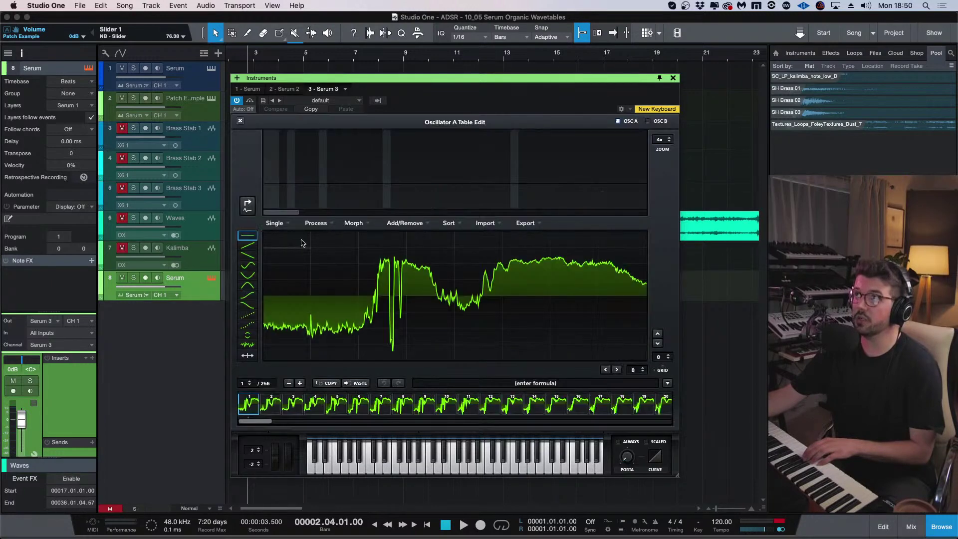
pyautogui.click(310, 225)
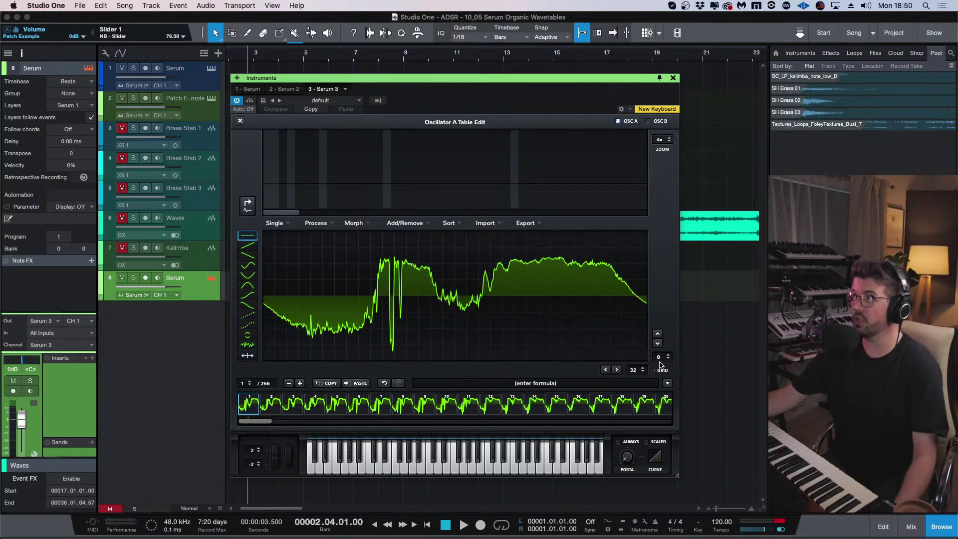
pyautogui.click(643, 368)
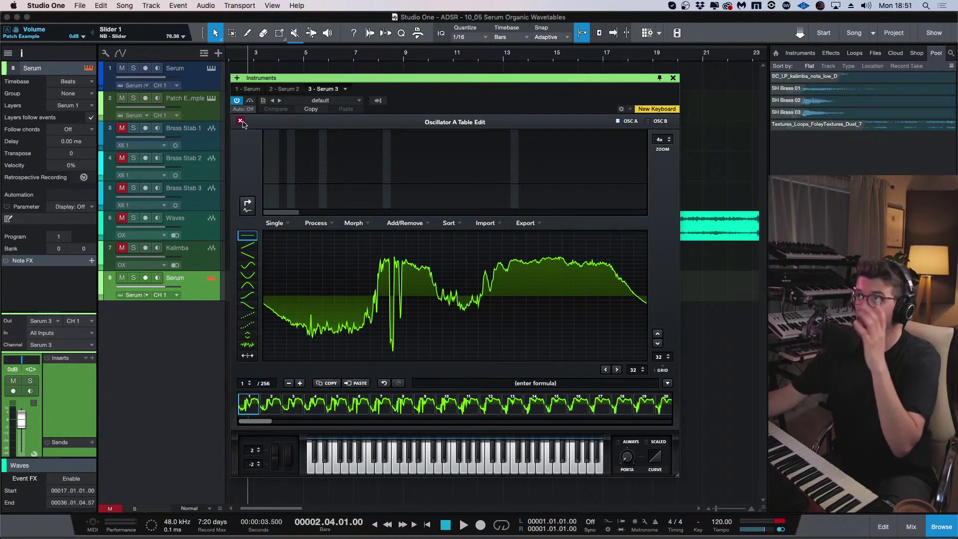
# Compare the first and second frames of the wavetable, and close the wavetable editor.
pyautogui.click(270, 403)
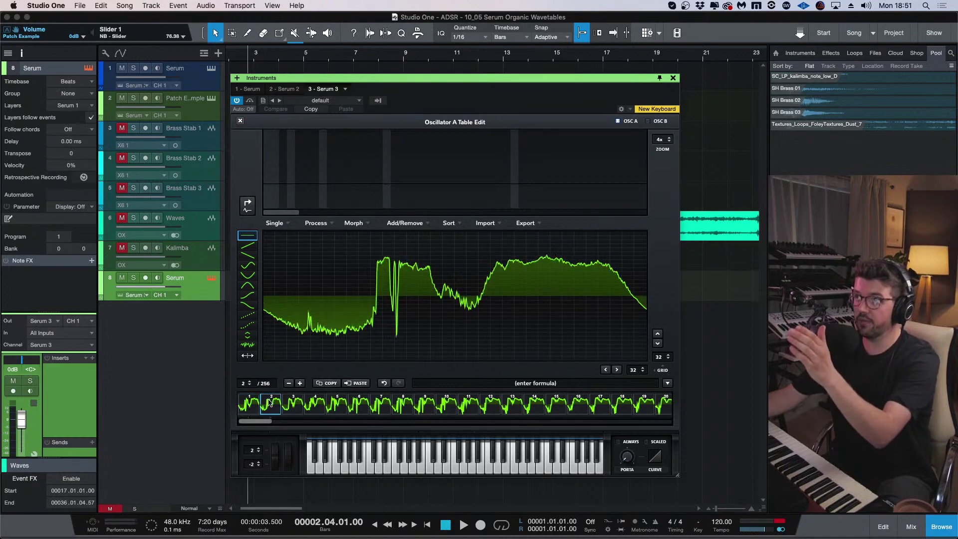
pyautogui.click(248, 403)
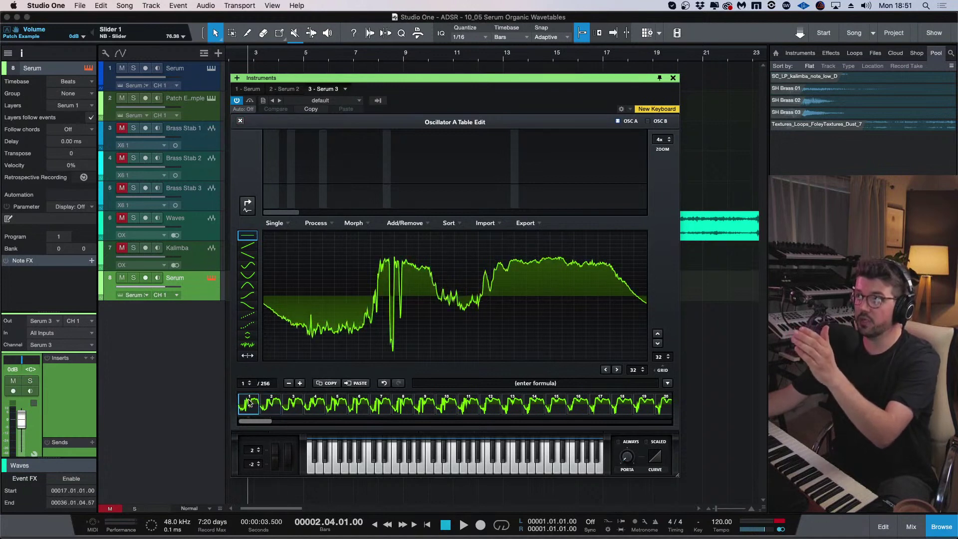
pyautogui.click(240, 121)
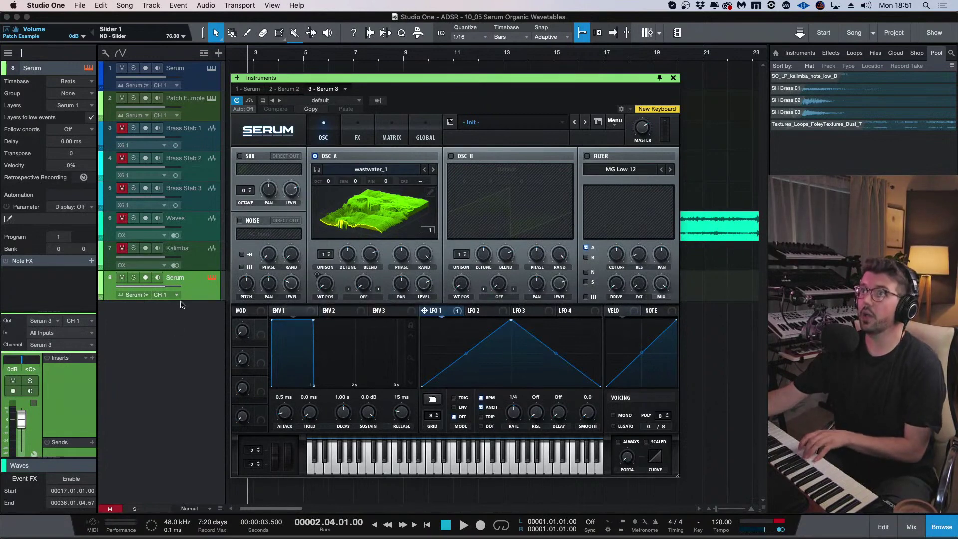
# Enable monitoring on the new Serum track and set oscillator A's octave to +1.
pyautogui.click(157, 278)
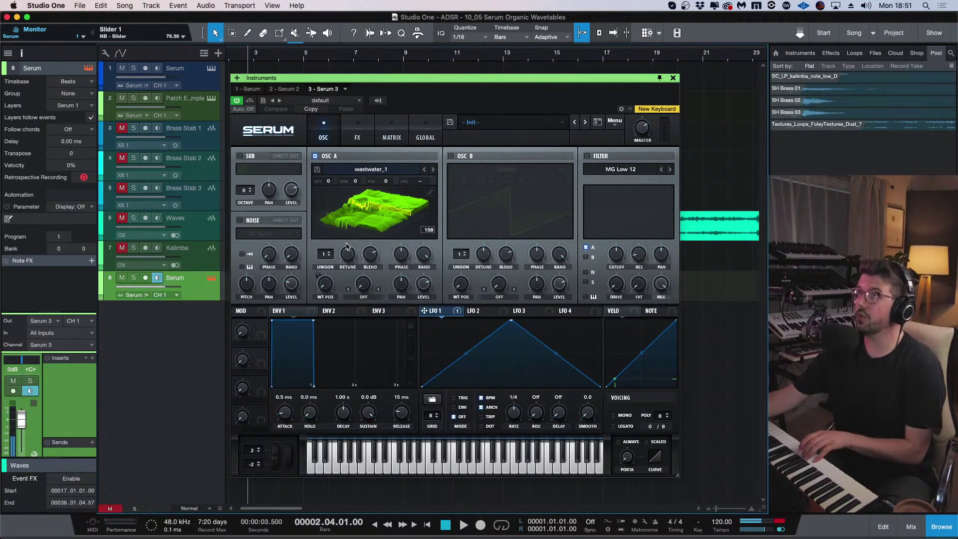
pyautogui.click(330, 180)
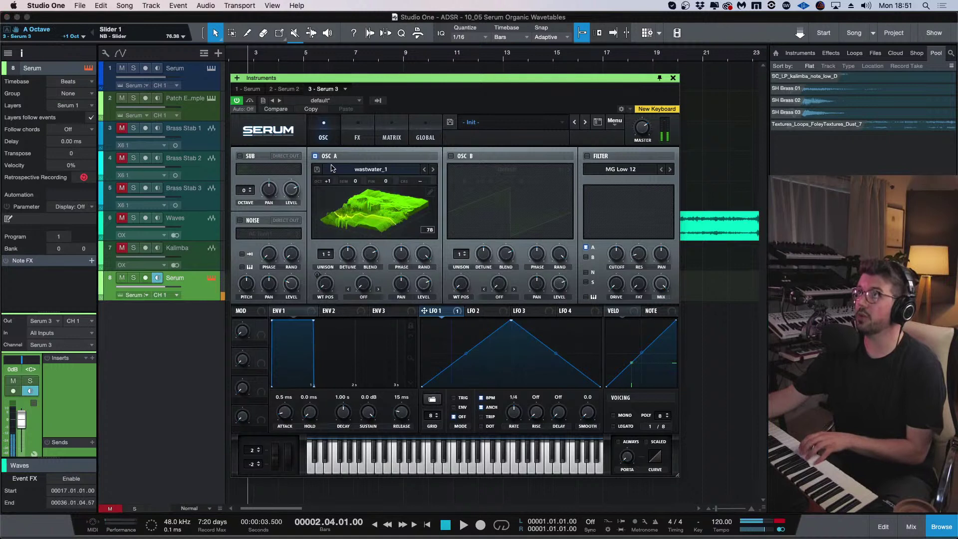
# Set LFO 1's rate to 2 bar and its mode to ENV.
pyautogui.moveTo(510, 418); pyautogui.dragTo(512, 433)
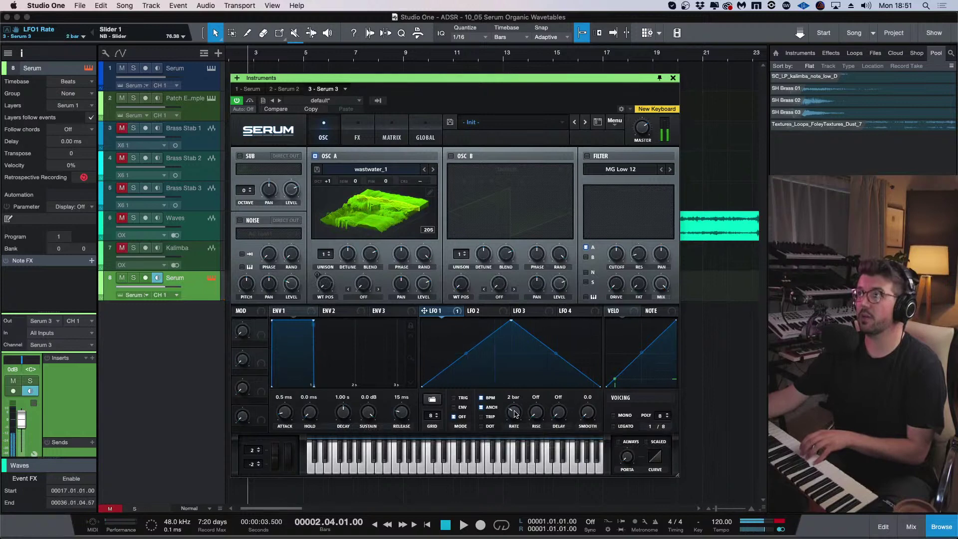
pyautogui.click(459, 407)
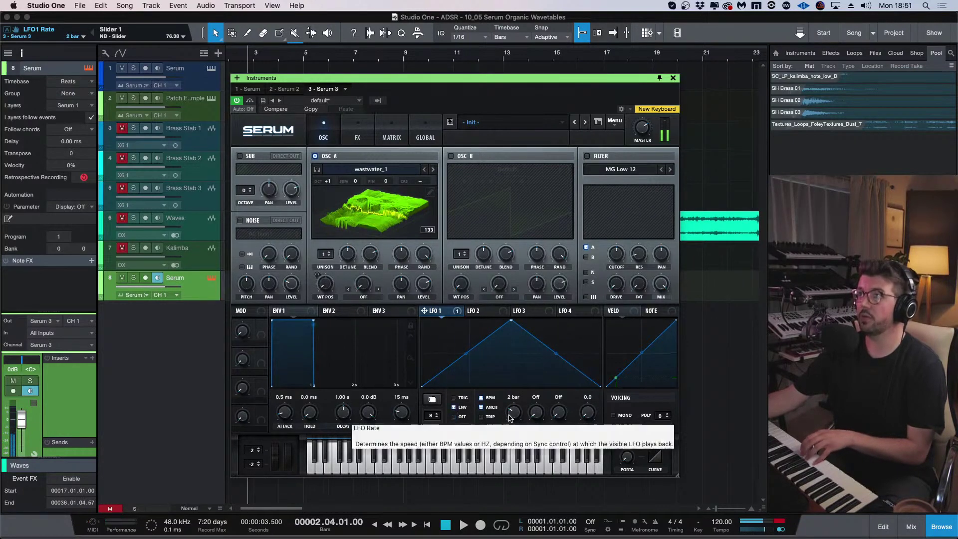
# Shape ENV 1 with a 119 ms attack, 1.45 s decay, -8.9 dB sustain and 455 ms release.
pyautogui.moveTo(287, 414); pyautogui.dragTo(294, 391)
pyautogui.moveTo(369, 419); pyautogui.dragTo(350, 405)
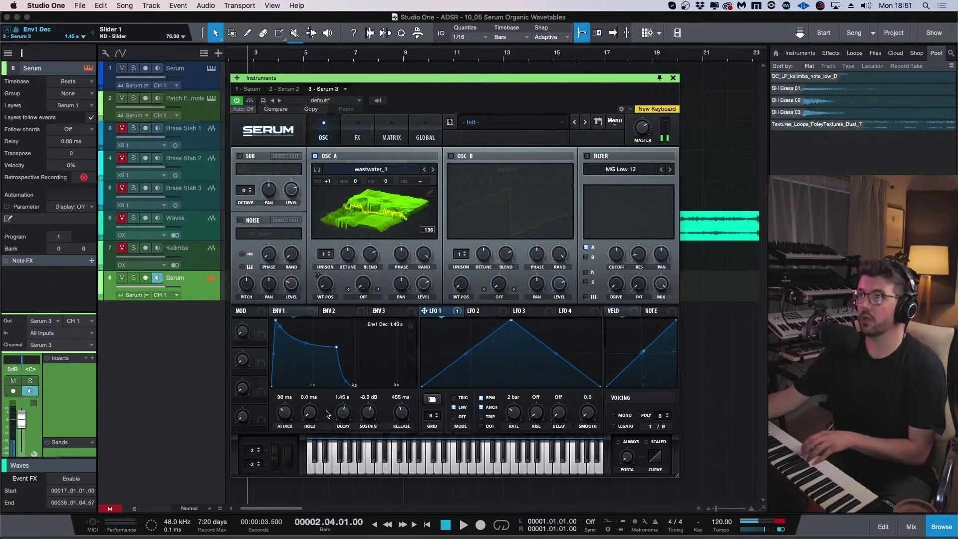
pyautogui.moveTo(285, 413); pyautogui.dragTo(289, 411)
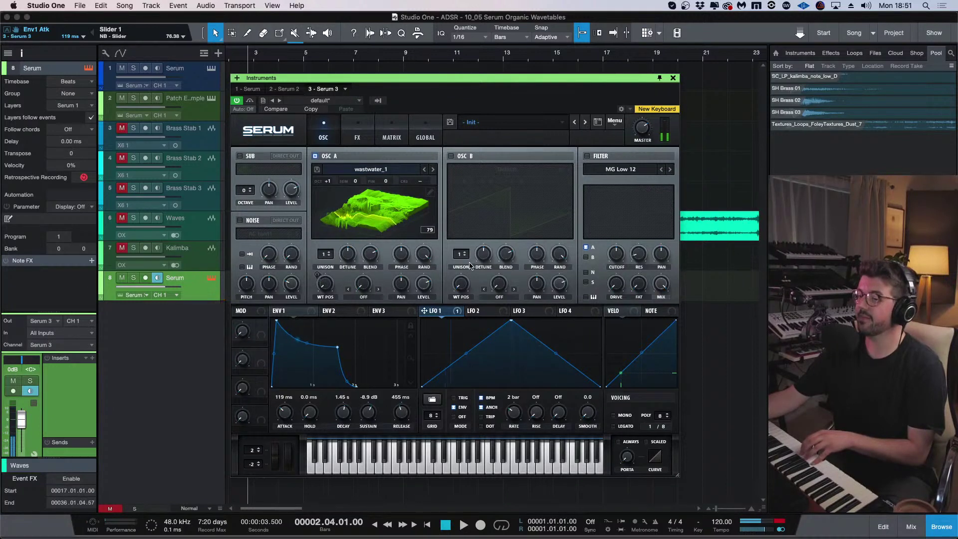
# Enable the filter, change its type to High 18 and set the cutoff to about 87 Hz.
pyautogui.click(588, 156)
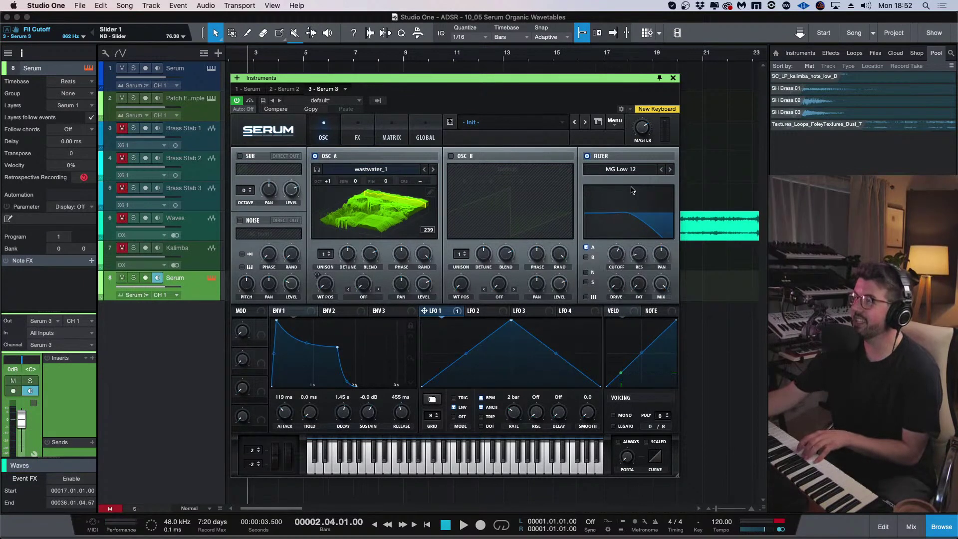
pyautogui.moveTo(616, 259); pyautogui.dragTo(619, 249)
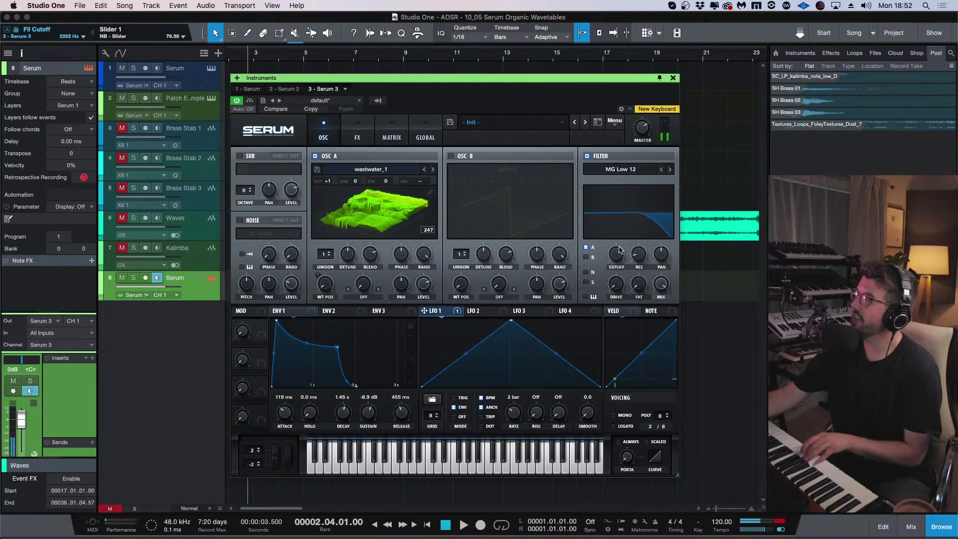
pyautogui.click(670, 169)
pyautogui.click(670, 169)
pyautogui.click(670, 169)
pyautogui.click(670, 170)
pyautogui.click(670, 169)
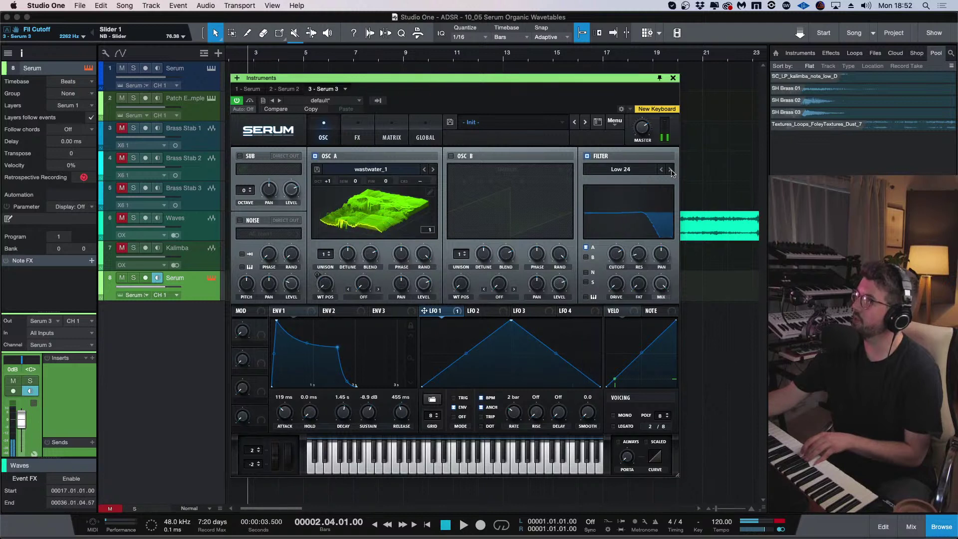
pyautogui.click(670, 169)
pyautogui.click(671, 169)
pyautogui.click(670, 169)
pyautogui.moveTo(616, 255); pyautogui.dragTo(595, 260)
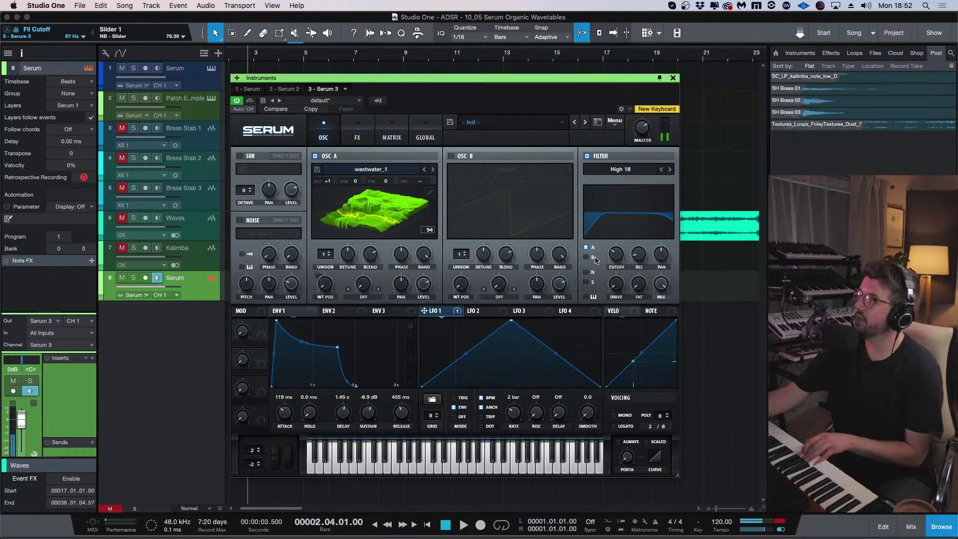
# Enable oscillator B, switch off oscillator A and set oscillator B's octave to +1.
pyautogui.click(451, 156)
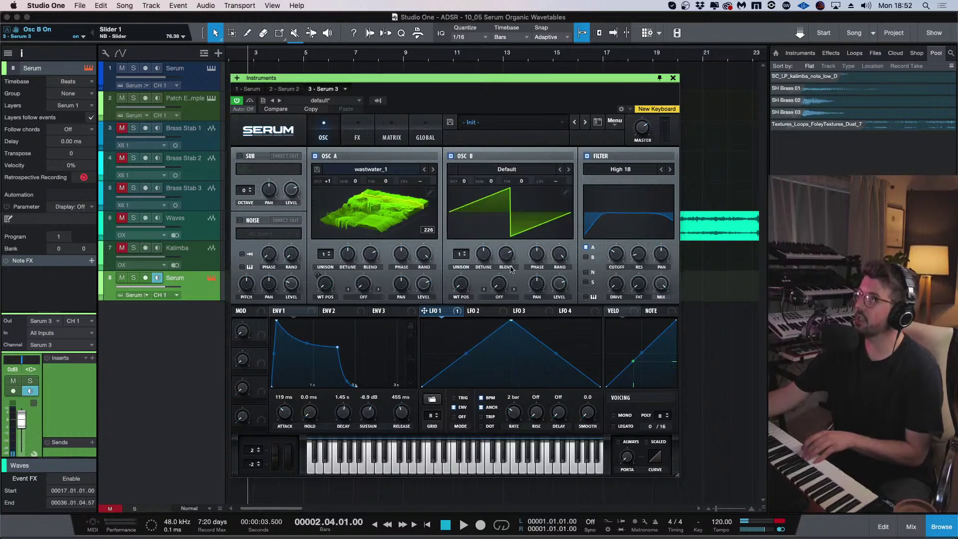
pyautogui.click(315, 157)
pyautogui.moveTo(464, 183)
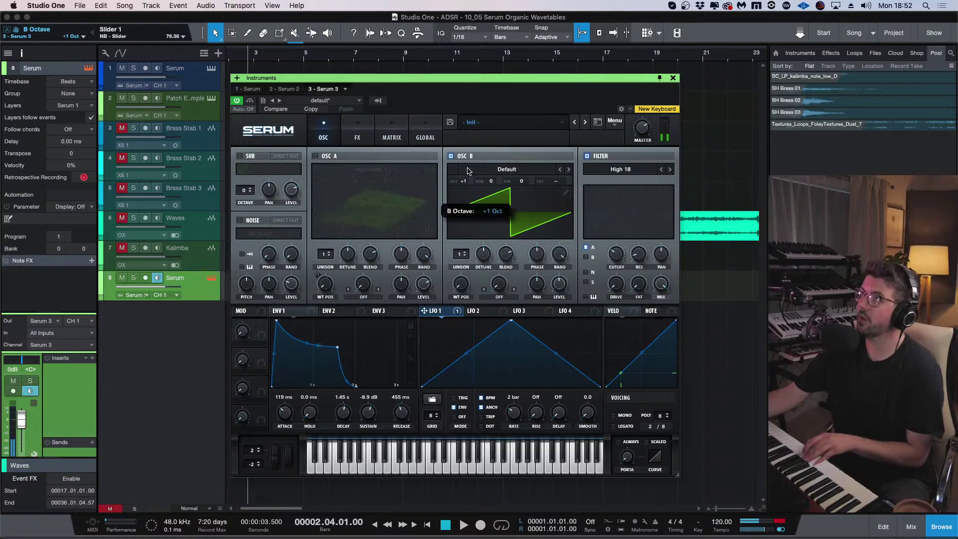
pyautogui.click(566, 192)
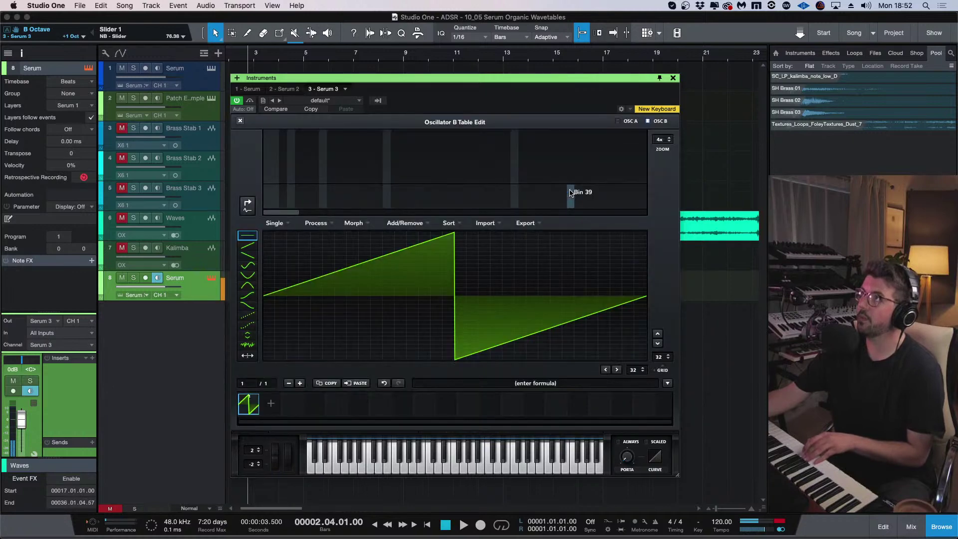
pyautogui.click(241, 121)
# Load the analog Basic Shapes wavetable into oscillator B.
pyautogui.click(482, 172)
pyautogui.moveTo(486, 181)
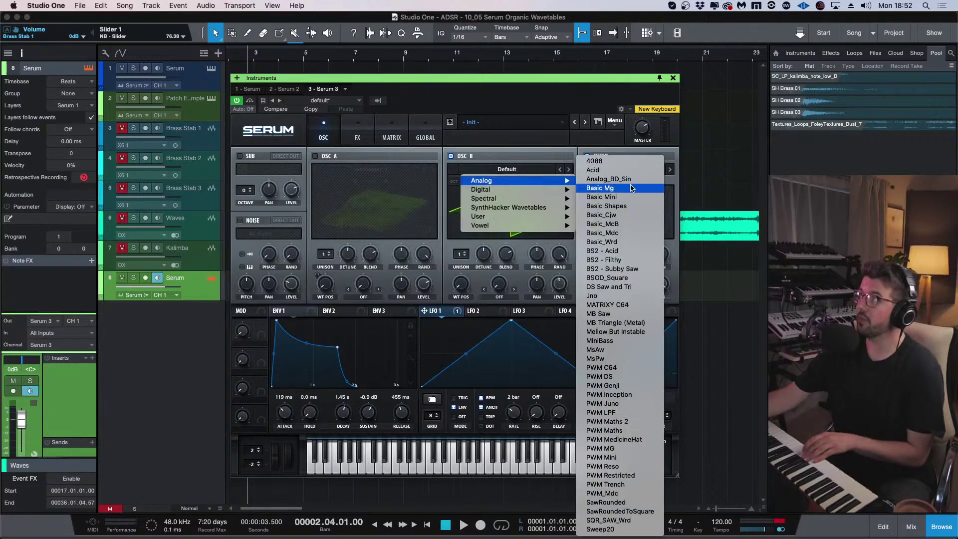
pyautogui.click(632, 187)
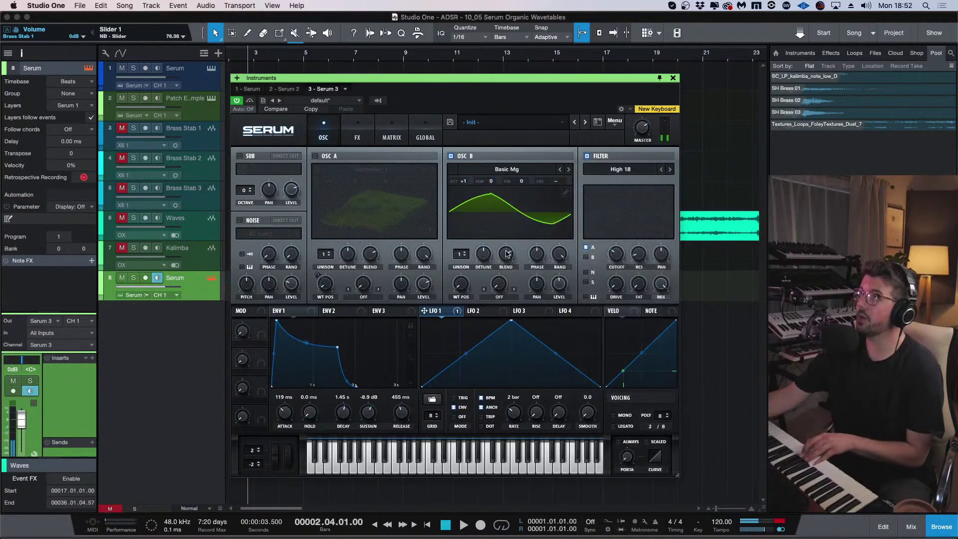
pyautogui.click(569, 170)
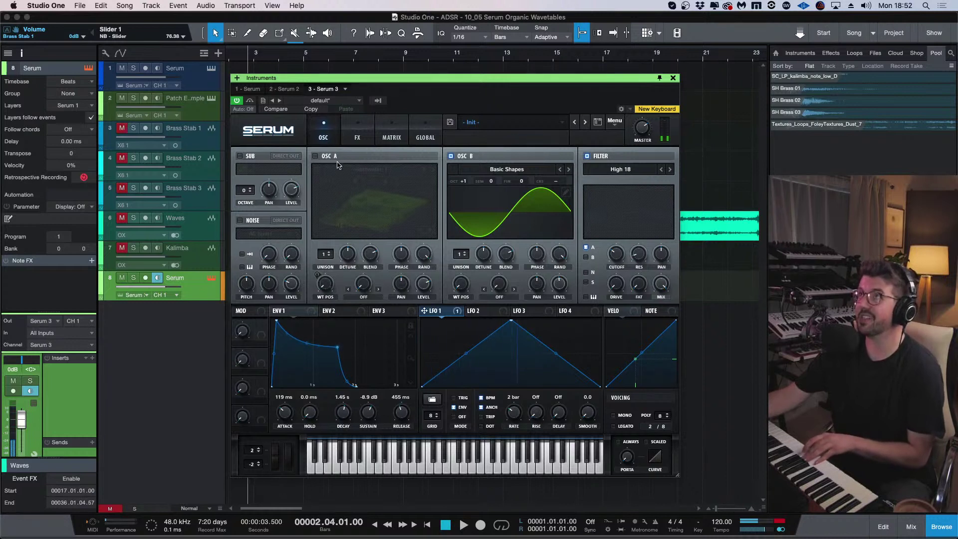
# Re-enable oscillator A at octave +3 with 9 unison voices, a unison blend of about 38 and a level of about 78%.
pyautogui.click(314, 156)
pyautogui.moveTo(328, 181); pyautogui.dragTo(331, 179)
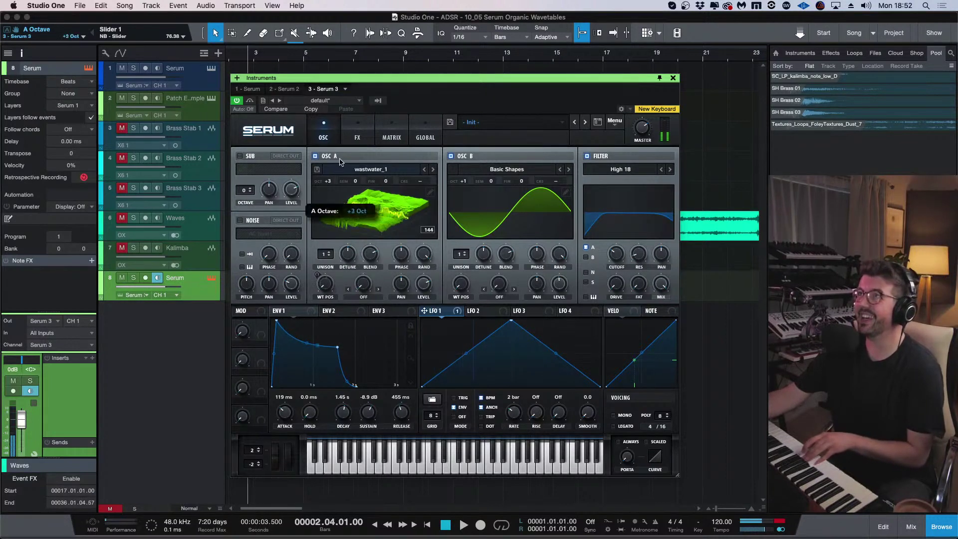
pyautogui.moveTo(326, 254); pyautogui.dragTo(364, 295)
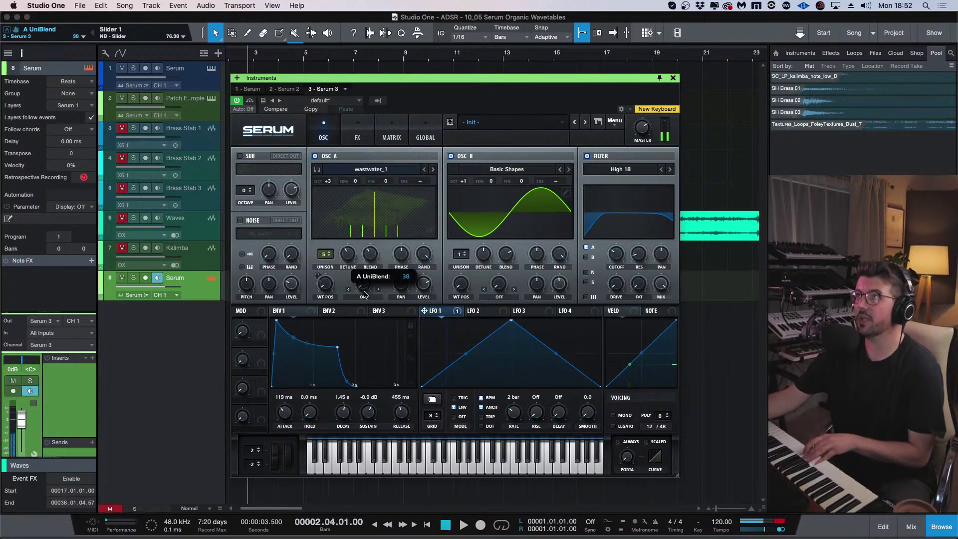
pyautogui.moveTo(401, 254); pyautogui.dragTo(419, 283)
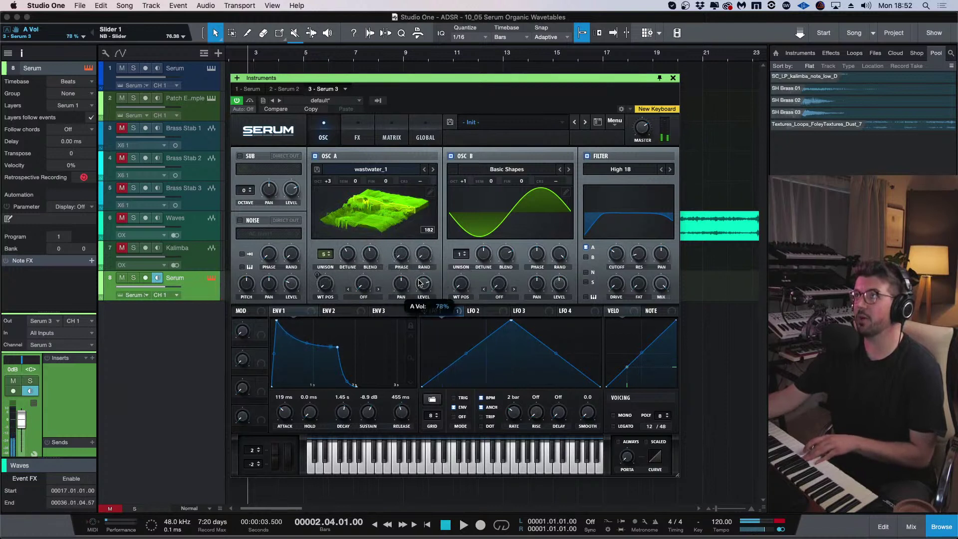
pyautogui.moveTo(348, 253); pyautogui.dragTo(322, 244)
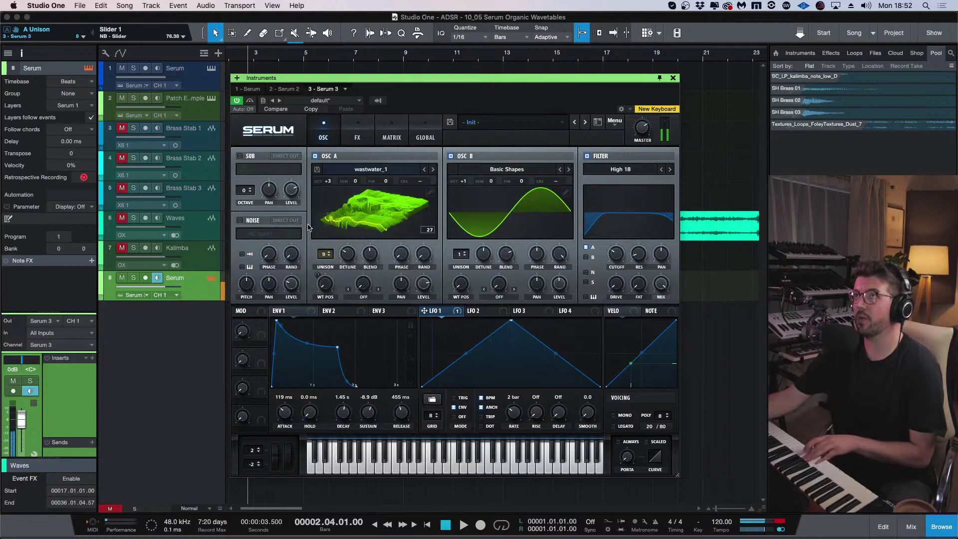
# Enable the noise oscillator with the AC hum1 sample and set its level to 18%.
pyautogui.click(239, 220)
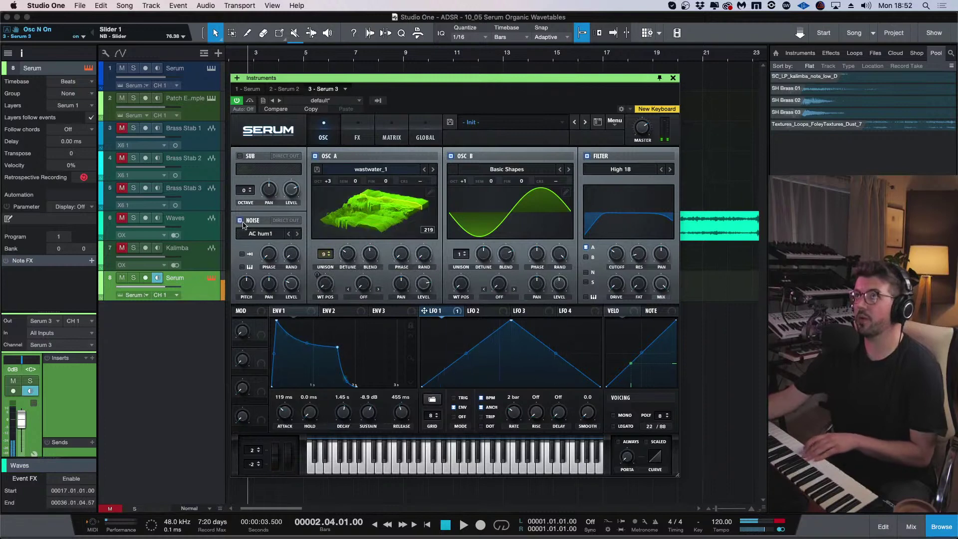
pyautogui.click(275, 234)
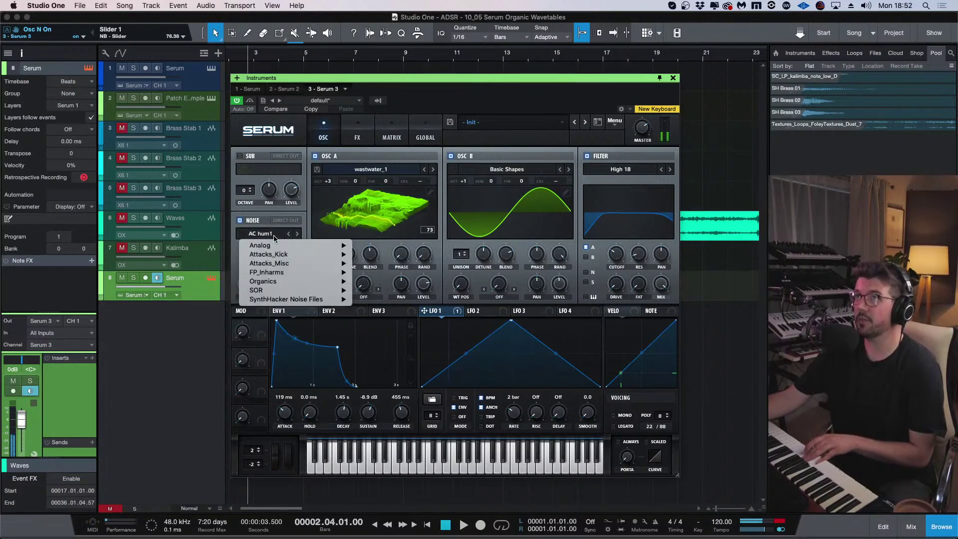
pyautogui.click(286, 291)
pyautogui.click(286, 292)
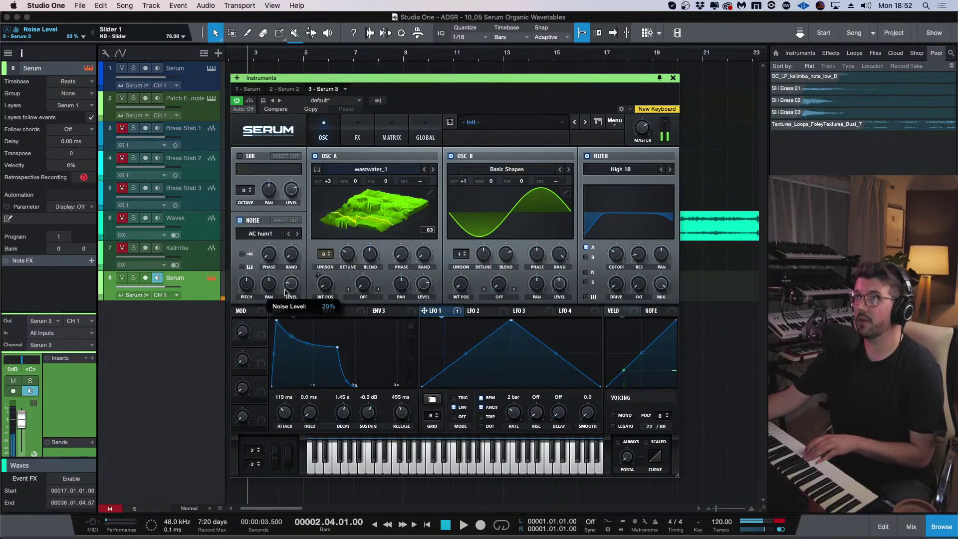
pyautogui.moveTo(286, 292); pyautogui.dragTo(286, 296)
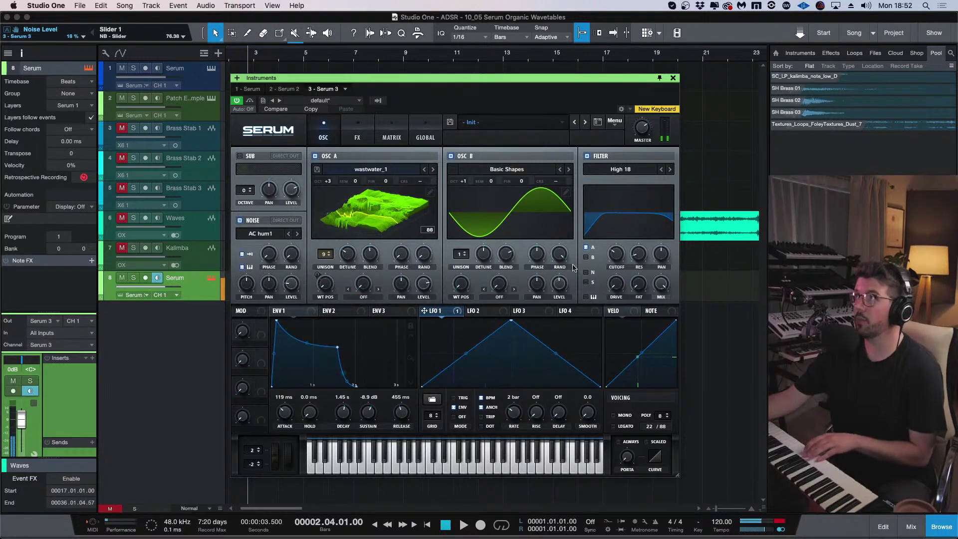
# Route oscillator B through the filter, set its unison to 4 voices and the filter cutoff to 144 Hz.
pyautogui.click(586, 257)
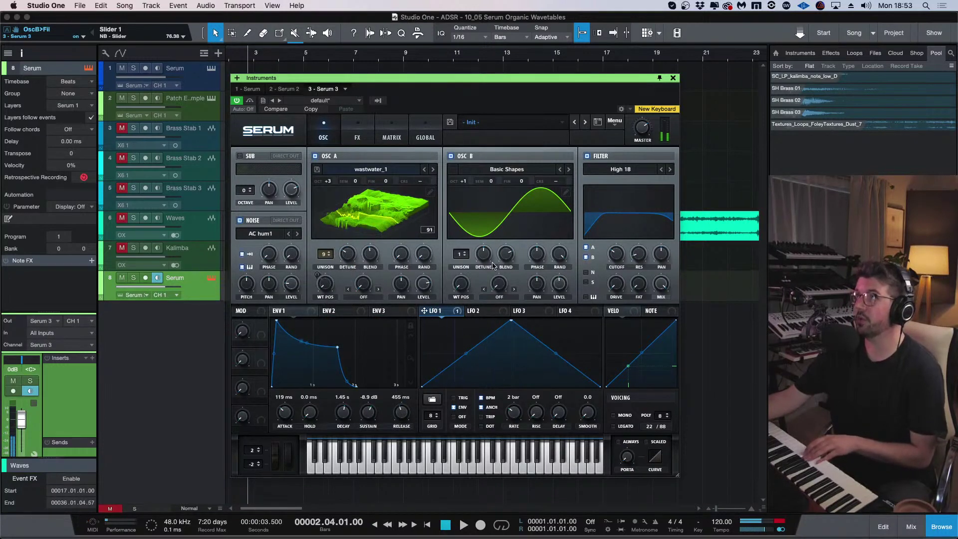
pyautogui.moveTo(459, 254); pyautogui.dragTo(459, 248)
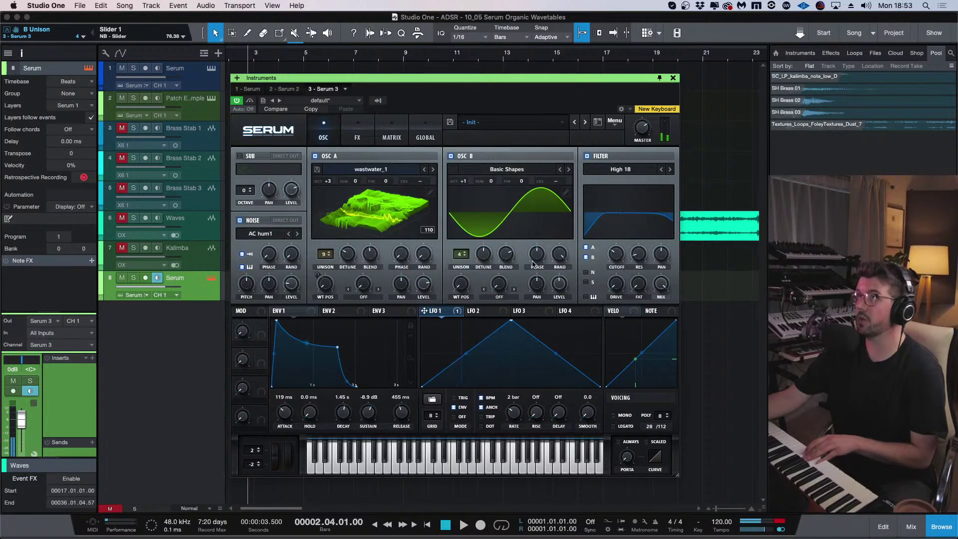
pyautogui.moveTo(622, 255); pyautogui.dragTo(622, 255)
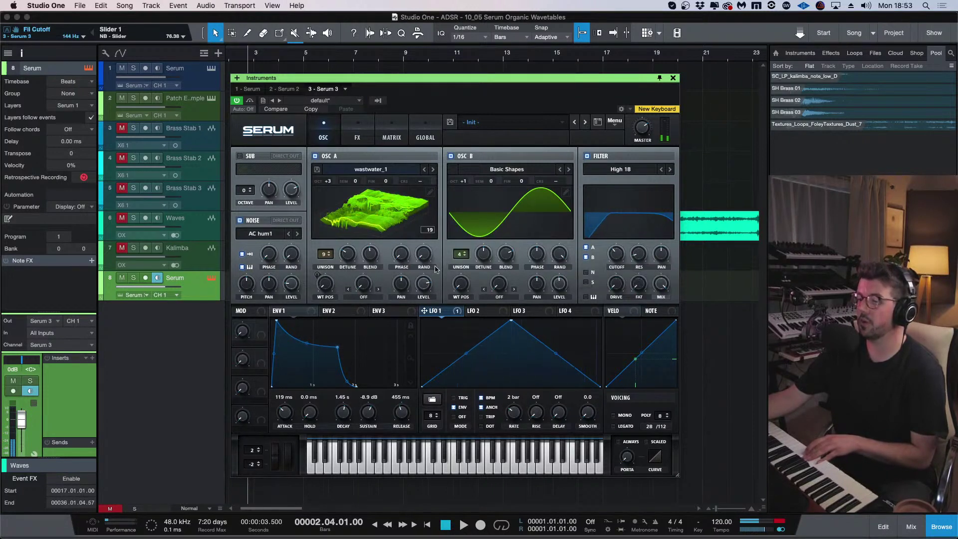
# Enable Hyper/Dimension with a dimension mix of about 26% and size of 22%, and add a reverb with a 35% mix.
pyautogui.click(358, 131)
pyautogui.click(247, 159)
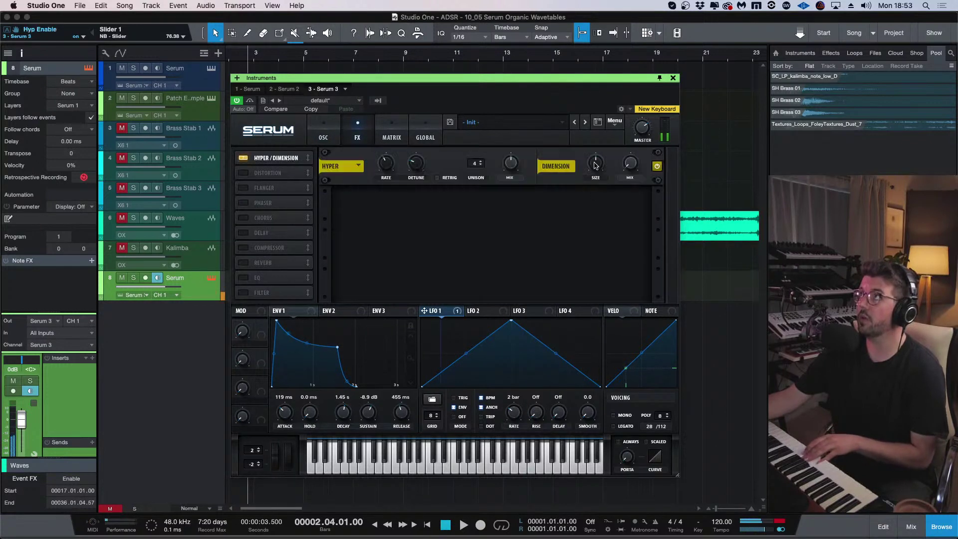
pyautogui.moveTo(630, 162); pyautogui.dragTo(643, 141)
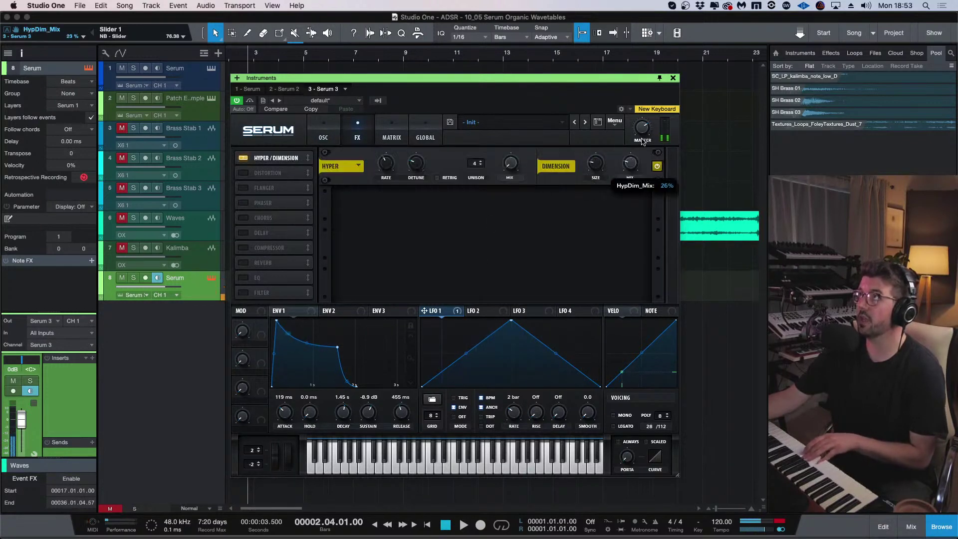
pyautogui.moveTo(595, 163); pyautogui.dragTo(595, 168)
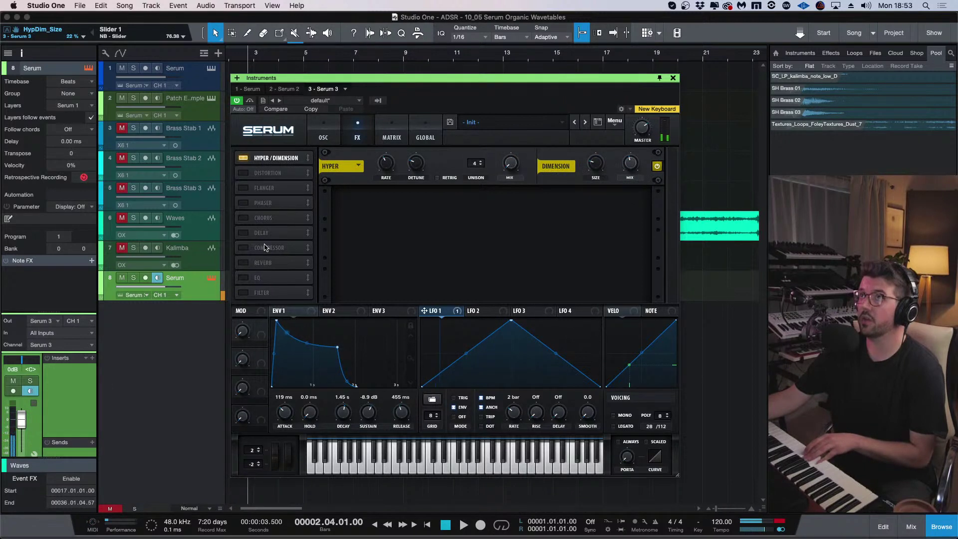
pyautogui.click(243, 262)
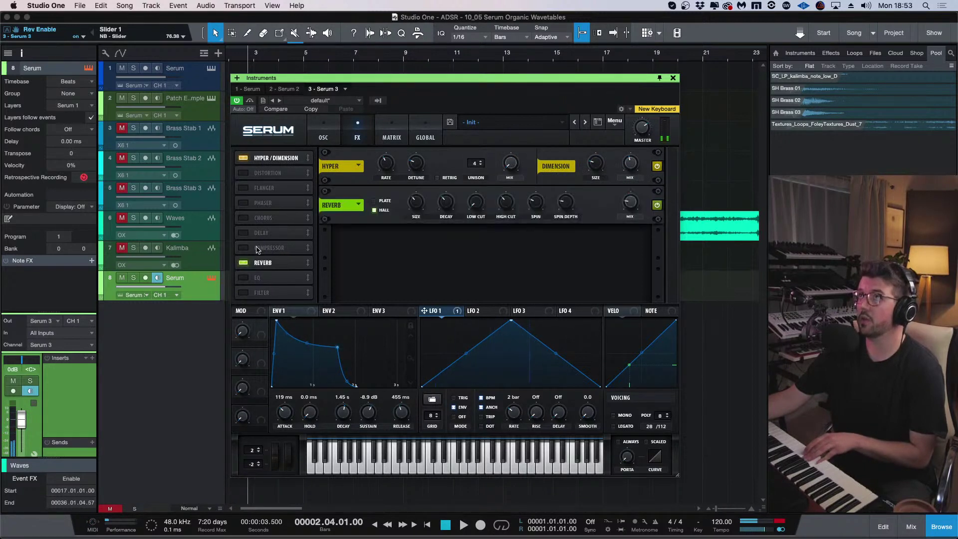
pyautogui.moveTo(630, 201); pyautogui.dragTo(630, 199)
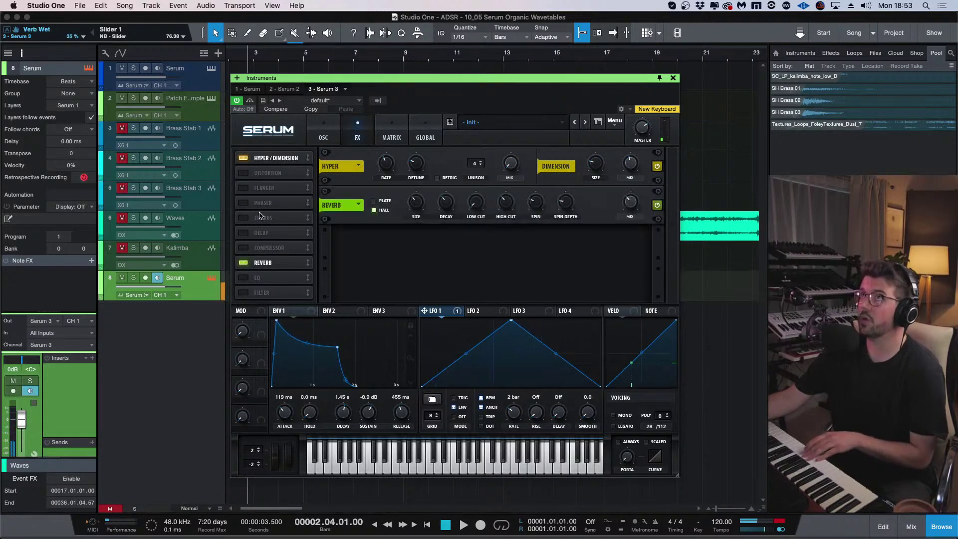
# Set oscillator B's warp mode to Mirror with a warp amount of 57.
pyautogui.click(322, 132)
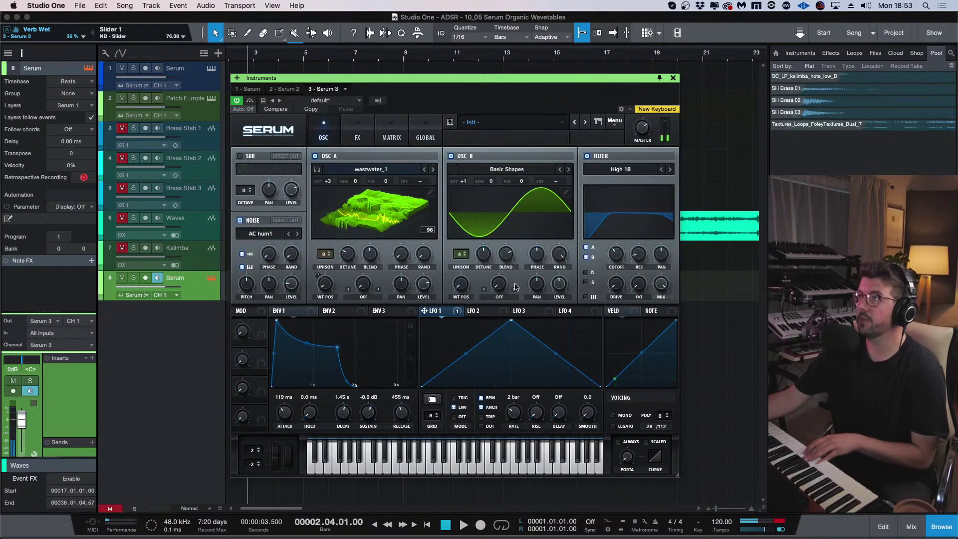
pyautogui.click(499, 297)
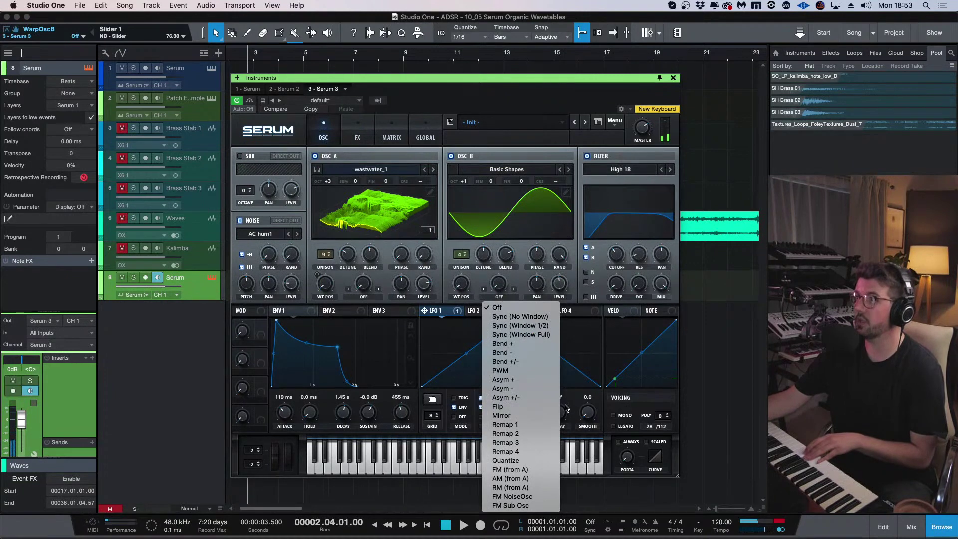
pyautogui.click(537, 417)
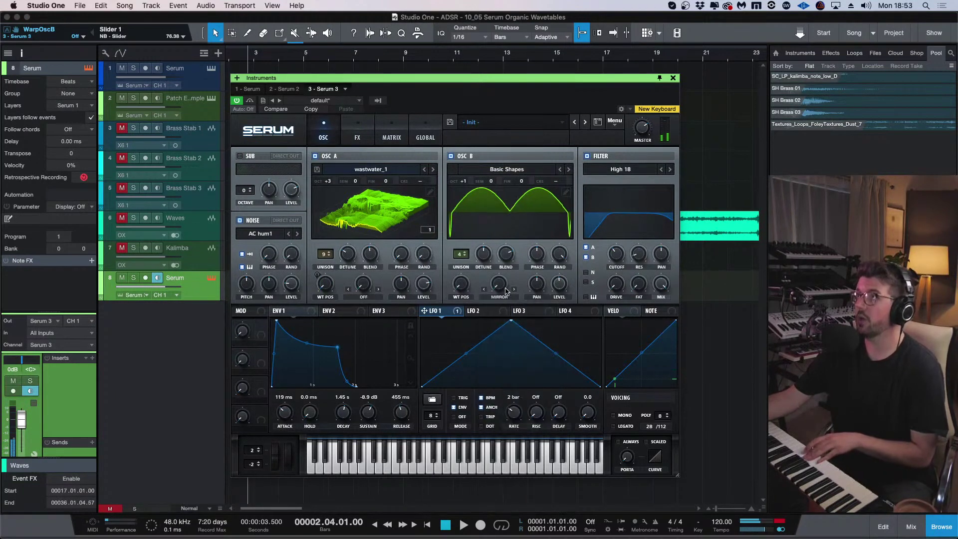
pyautogui.moveTo(506, 291)
pyautogui.mouseDown()
pyautogui.moveTo(517, 229)
pyautogui.moveTo(495, 290)
pyautogui.mouseUp()
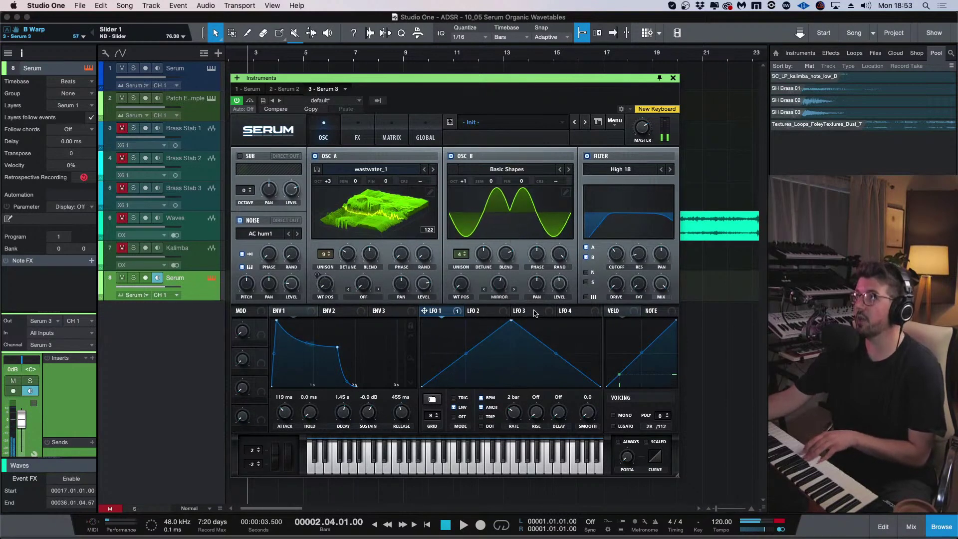
# Set envelope 1's attack to 274 ms and assign LFO 2 as a modulation source for the filter cutoff.
pyautogui.click(514, 413)
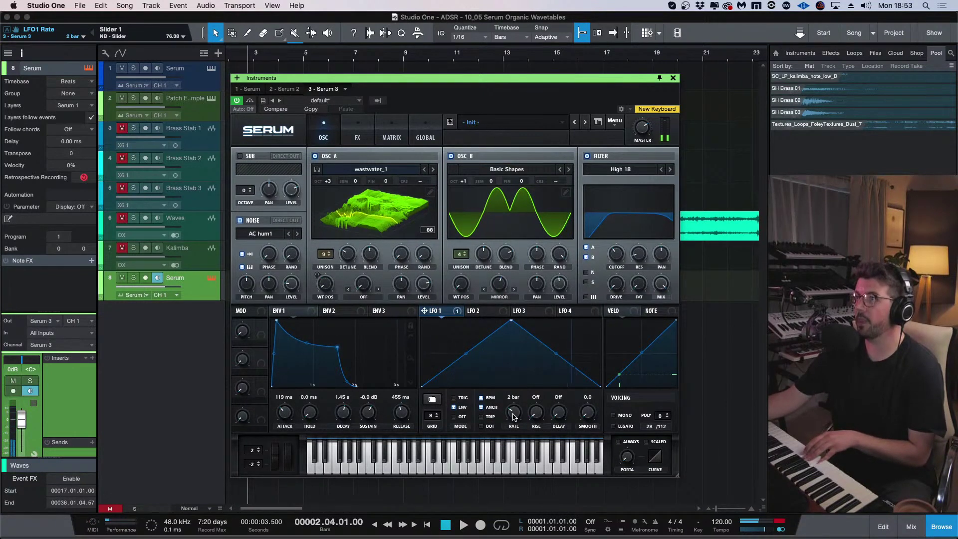
pyautogui.moveTo(276, 321); pyautogui.dragTo(283, 321)
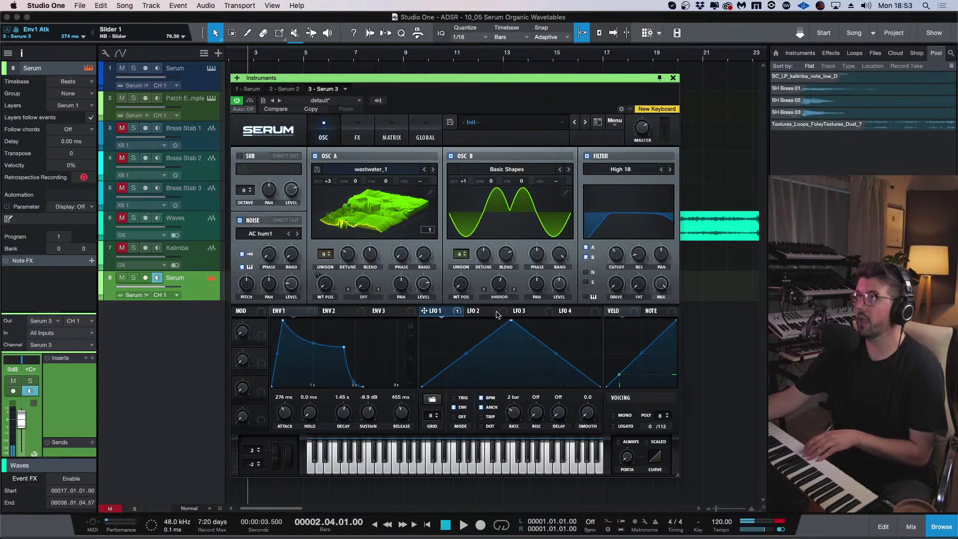
pyautogui.click(497, 315)
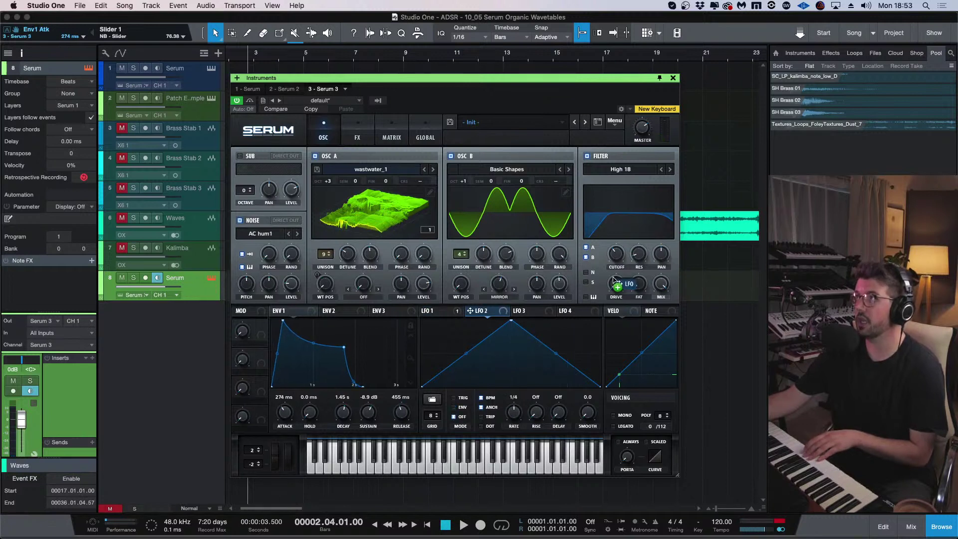
pyautogui.moveTo(614, 281); pyautogui.dragTo(616, 255)
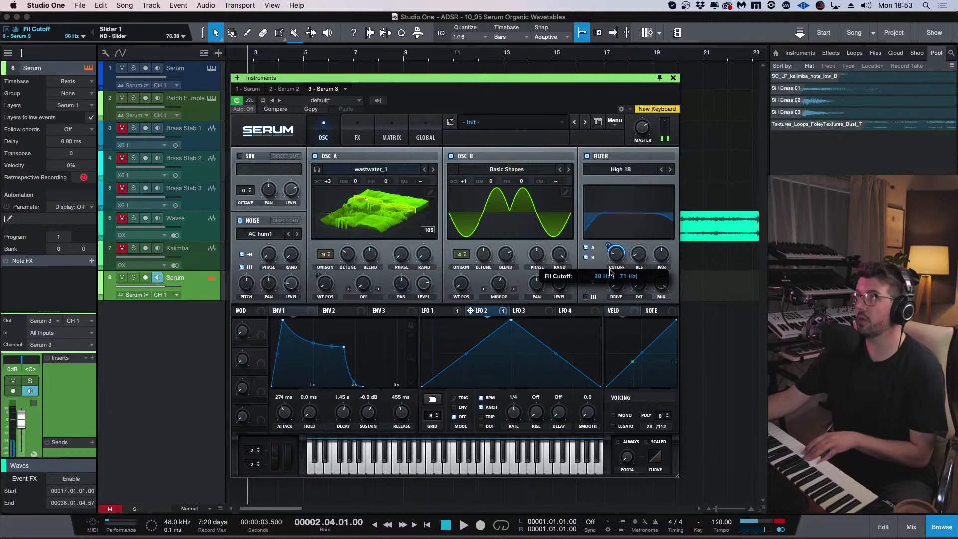
# Switch the filter type to Low 24 with 11% drive, and set LFO 2's rate to 1/16.
pyautogui.click(620, 169)
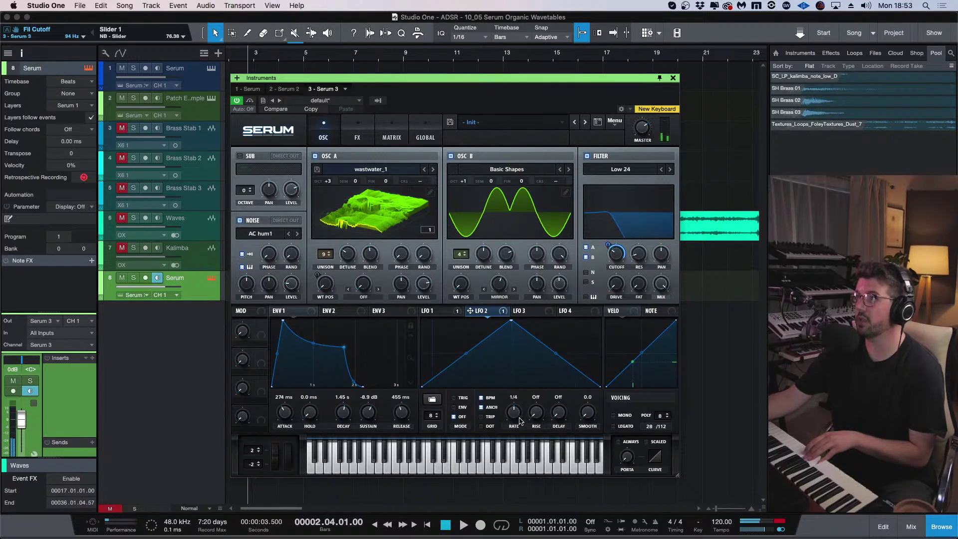
pyautogui.moveTo(520, 421); pyautogui.dragTo(523, 410)
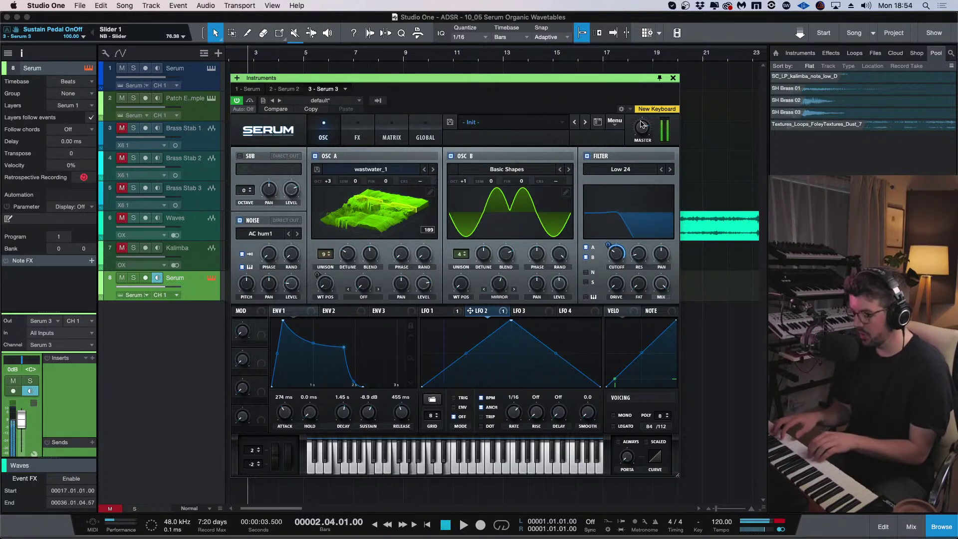
pyautogui.moveTo(617, 256)
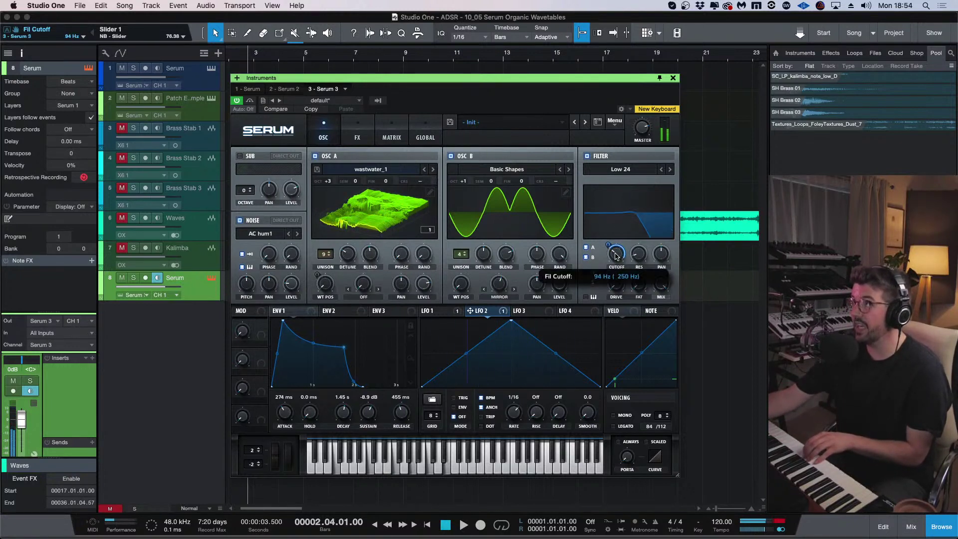
pyautogui.moveTo(617, 256); pyautogui.dragTo(614, 268)
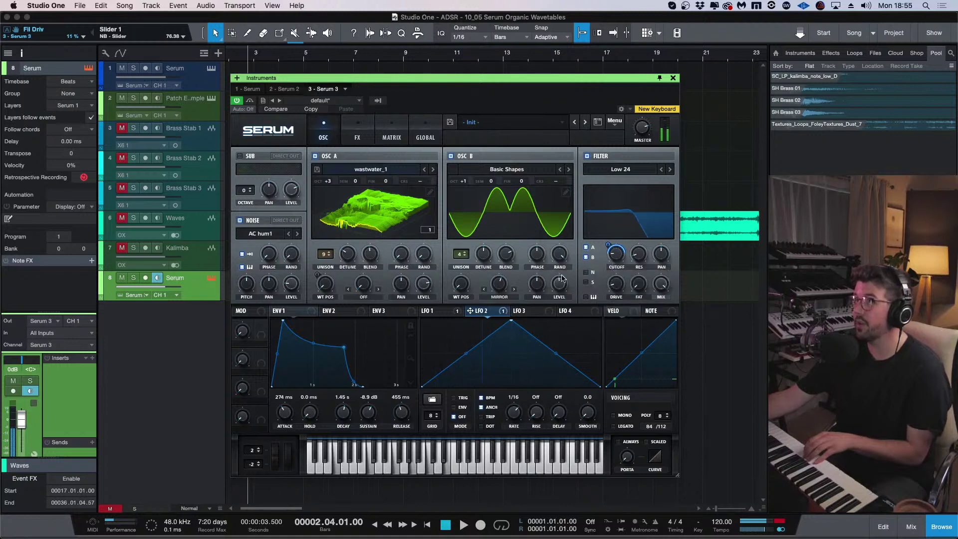
# Route the noise oscillator through the filter, raise its pitch and set its level to 61%, and reduce the filter mix.
pyautogui.click(586, 272)
pyautogui.moveTo(286, 281)
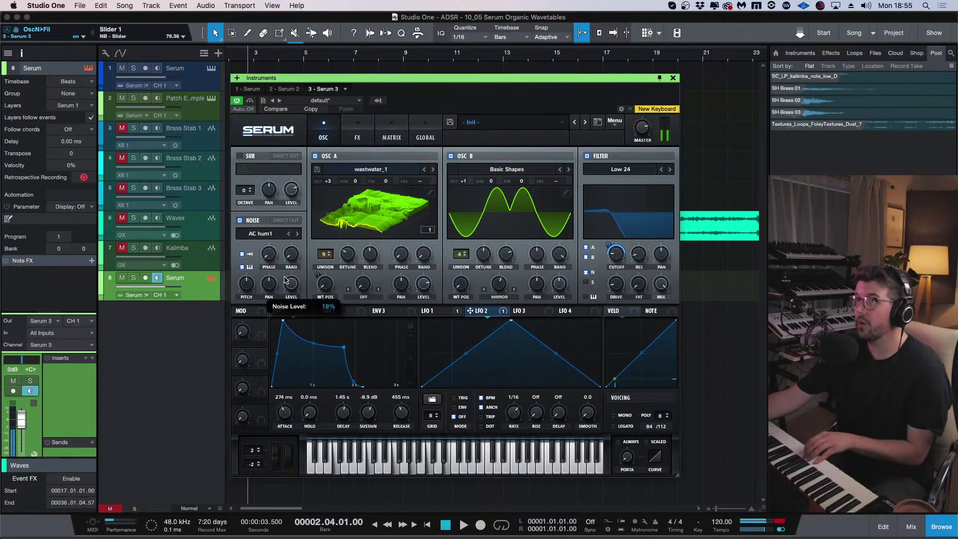
pyautogui.moveTo(286, 281); pyautogui.dragTo(302, 248)
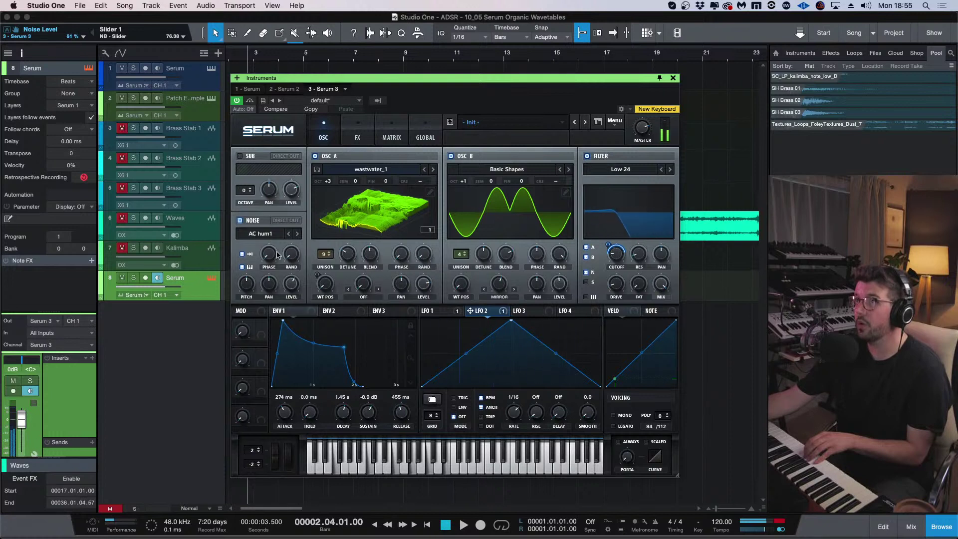
pyautogui.moveTo(247, 283); pyautogui.dragTo(253, 258)
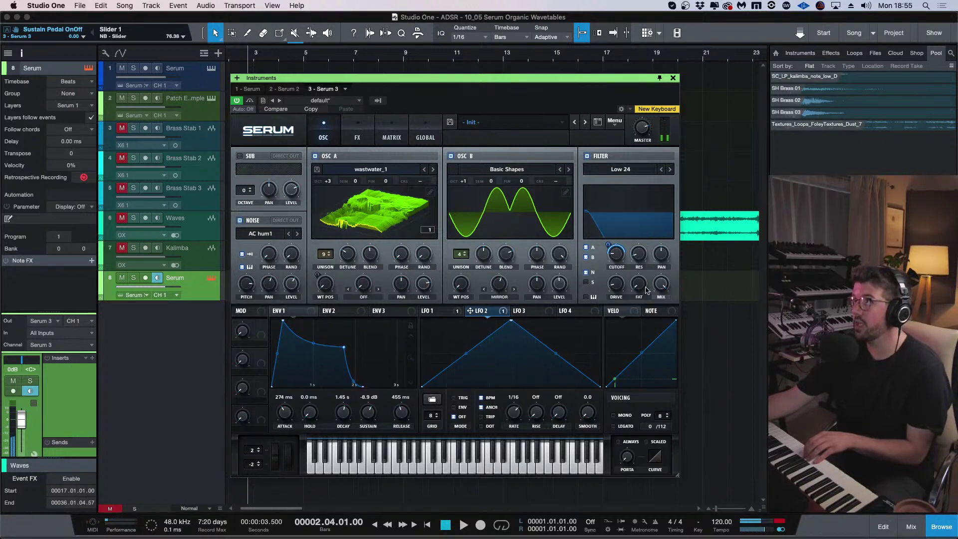
pyautogui.moveTo(647, 289)
pyautogui.mouseDown()
pyautogui.moveTo(645, 278)
pyautogui.moveTo(664, 294)
pyautogui.mouseUp()
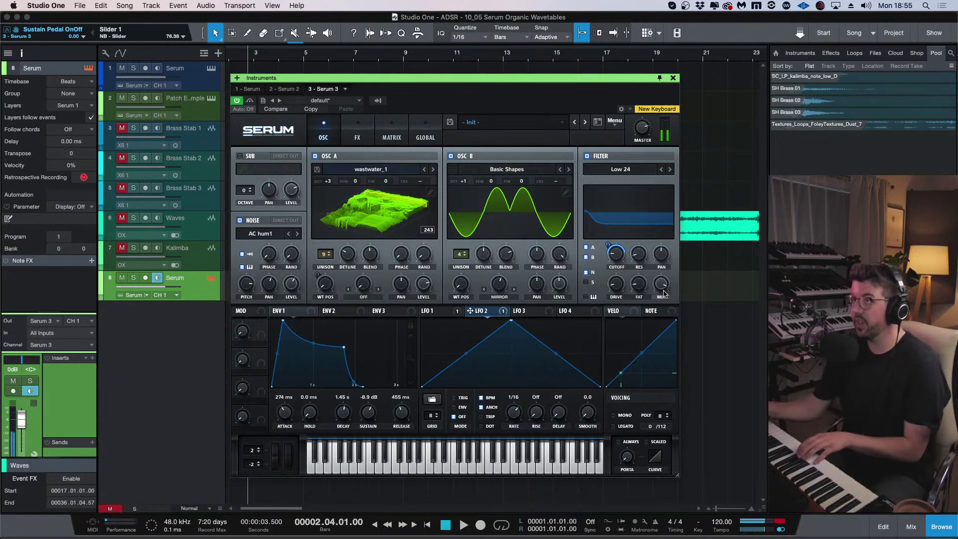
# Shorten envelope 1 to a 0.0 ms attack and 606 ms decay with the sustain at -17.8 dB.
pyautogui.click(20, 419)
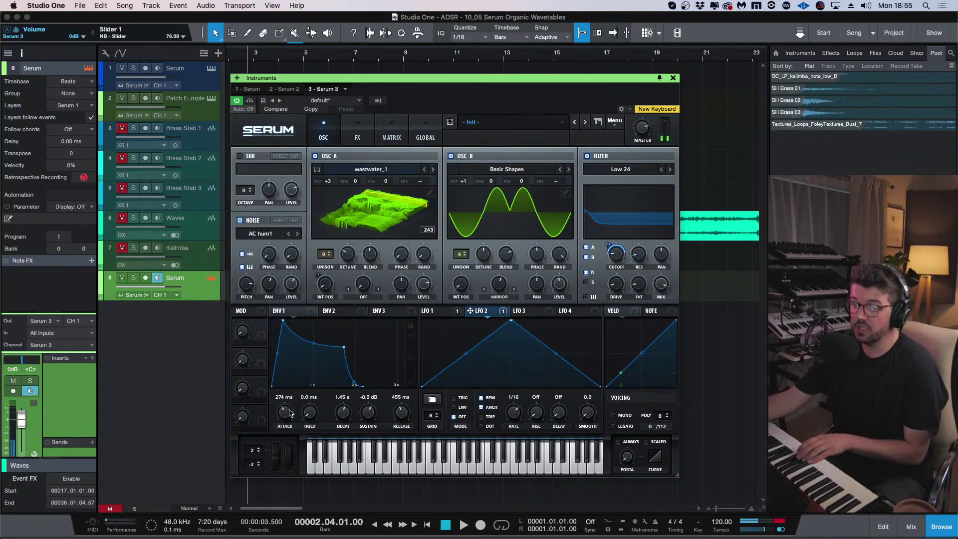
pyautogui.moveTo(291, 413); pyautogui.dragTo(292, 467)
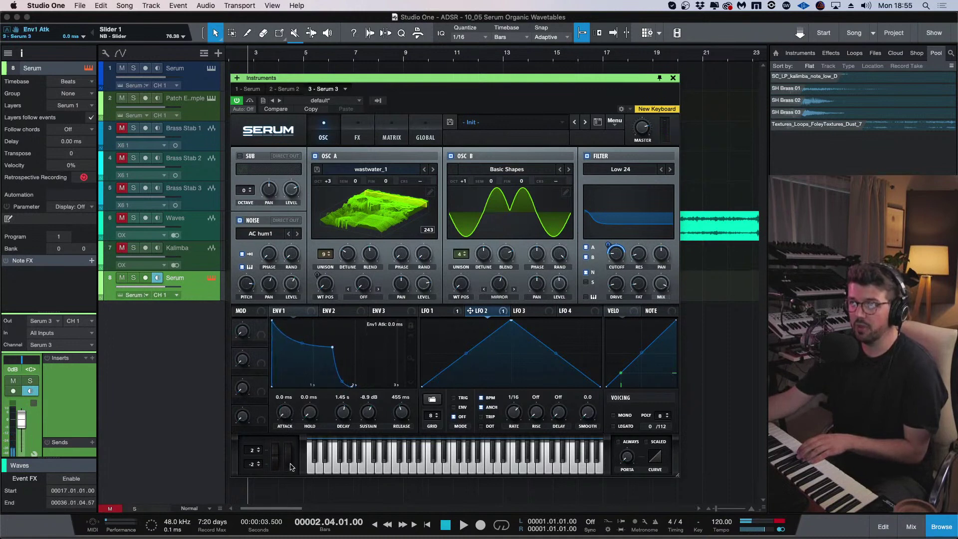
pyautogui.moveTo(343, 412); pyautogui.dragTo(357, 435)
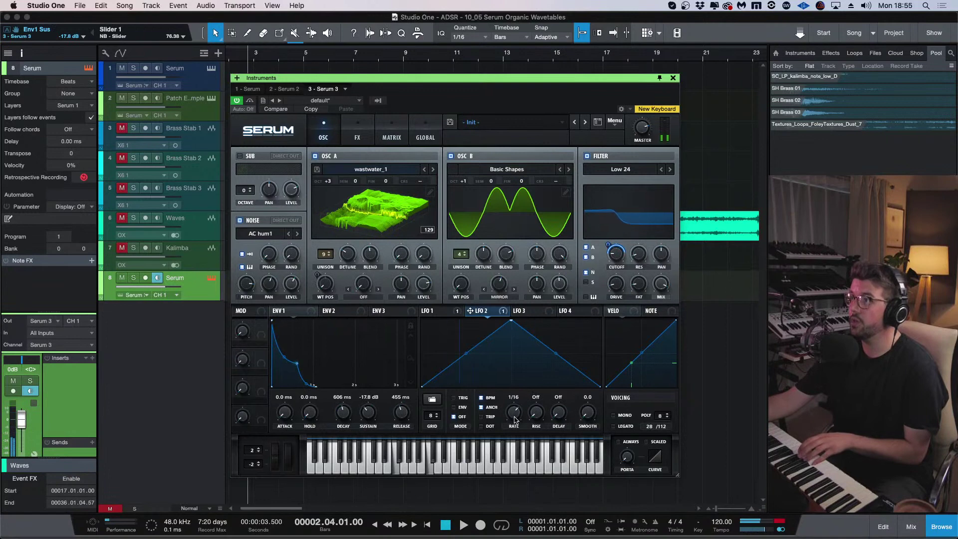
# Set LFO 2's modulation amount on the filter cutoff to 28 and slow its rate to 2 bars.
pyautogui.moveTo(516, 420)
pyautogui.mouseDown()
pyautogui.moveTo(525, 405)
pyautogui.moveTo(524, 417)
pyautogui.mouseUp()
pyautogui.moveTo(626, 244)
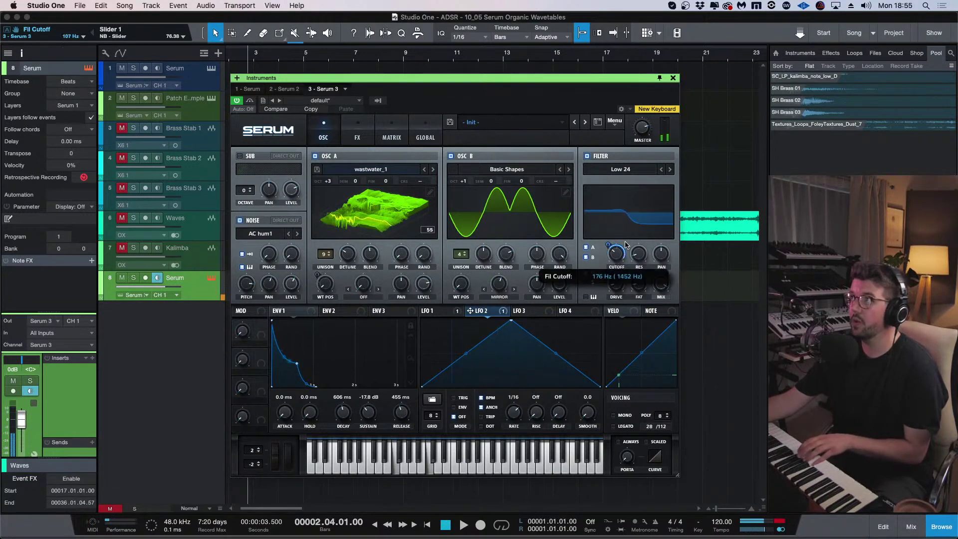
pyautogui.moveTo(622, 248); pyautogui.dragTo(615, 259)
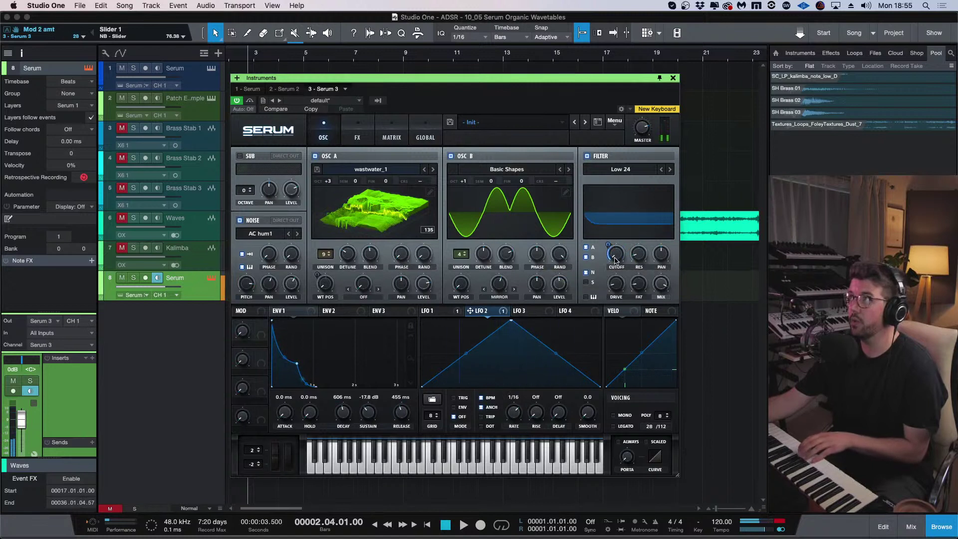
pyautogui.moveTo(513, 412); pyautogui.dragTo(509, 449)
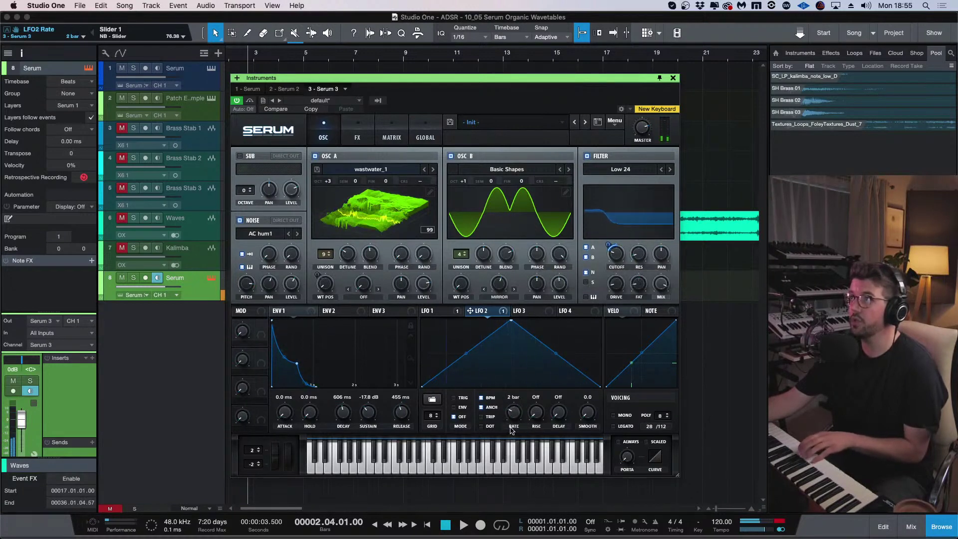
# Disable the noise oscillator, and switch oscillator A off and back on to compare the sound.
pyautogui.click(240, 220)
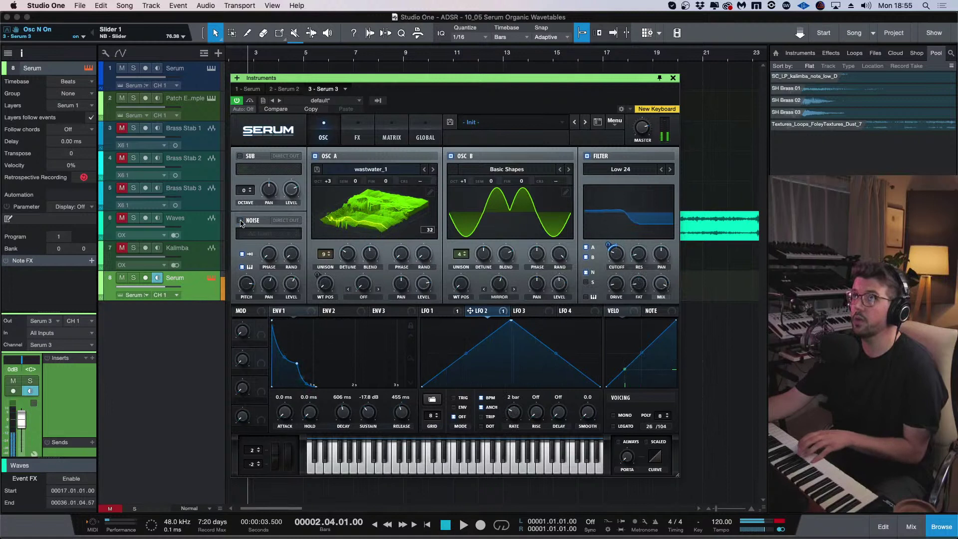
pyautogui.click(315, 157)
pyautogui.click(315, 156)
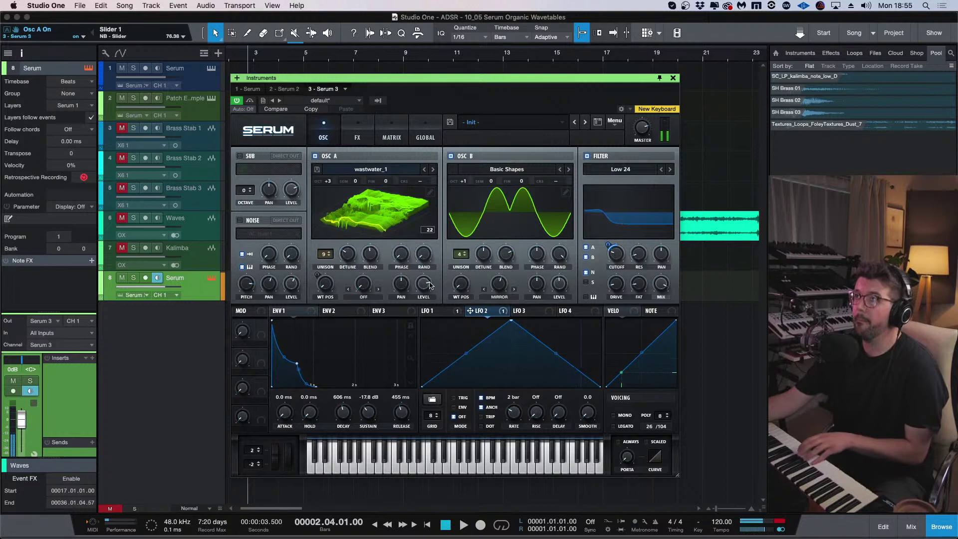
# Fine-tune the filter cutoff and set envelope 1's decay to 443 ms, sustain to -20.1 dB and release to 527 ms.
pyautogui.moveTo(617, 256); pyautogui.dragTo(622, 259)
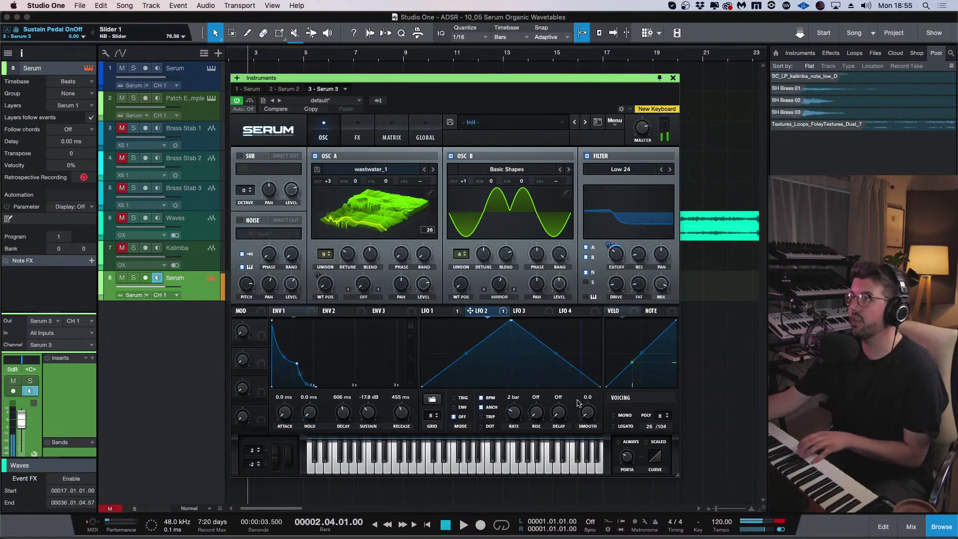
pyautogui.moveTo(343, 412)
pyautogui.mouseDown()
pyautogui.moveTo(343, 428)
pyautogui.moveTo(367, 418)
pyautogui.moveTo(401, 429)
pyautogui.moveTo(400, 417)
pyautogui.moveTo(346, 410)
pyautogui.moveTo(345, 418)
pyautogui.mouseUp()
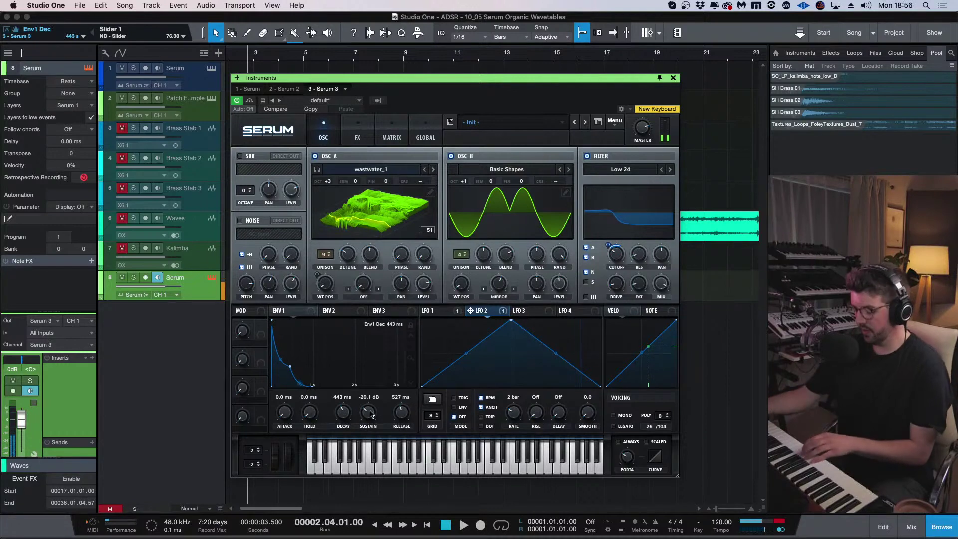
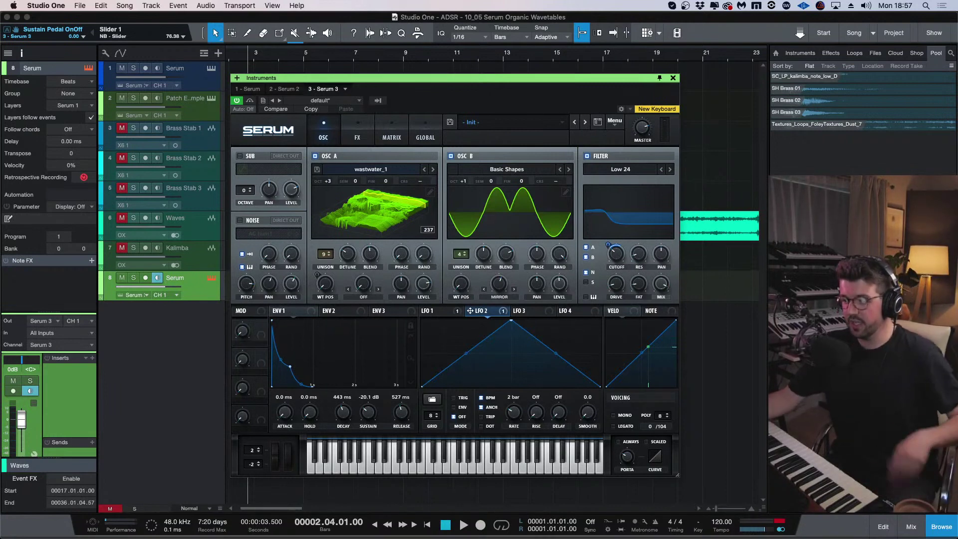
pyautogui.press('super+w')
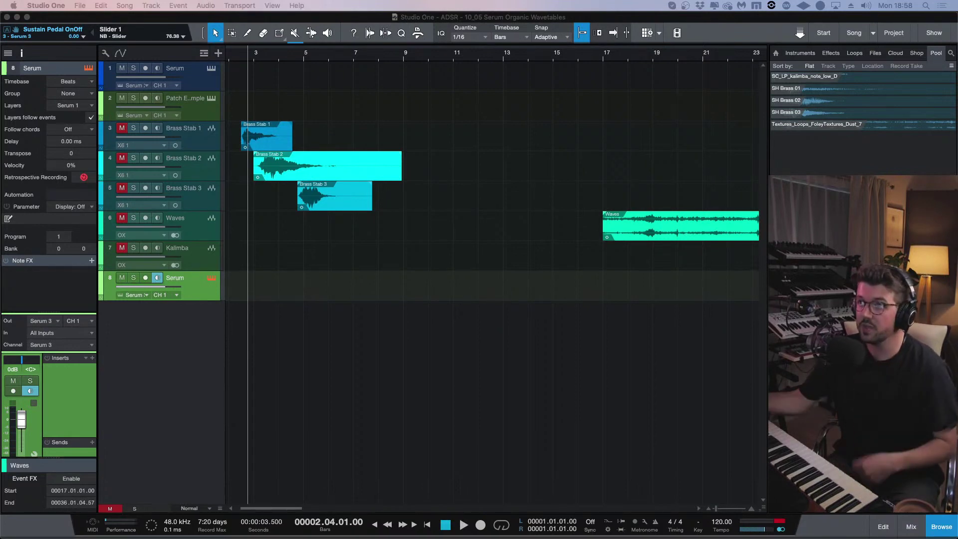
pyautogui.click(211, 277)
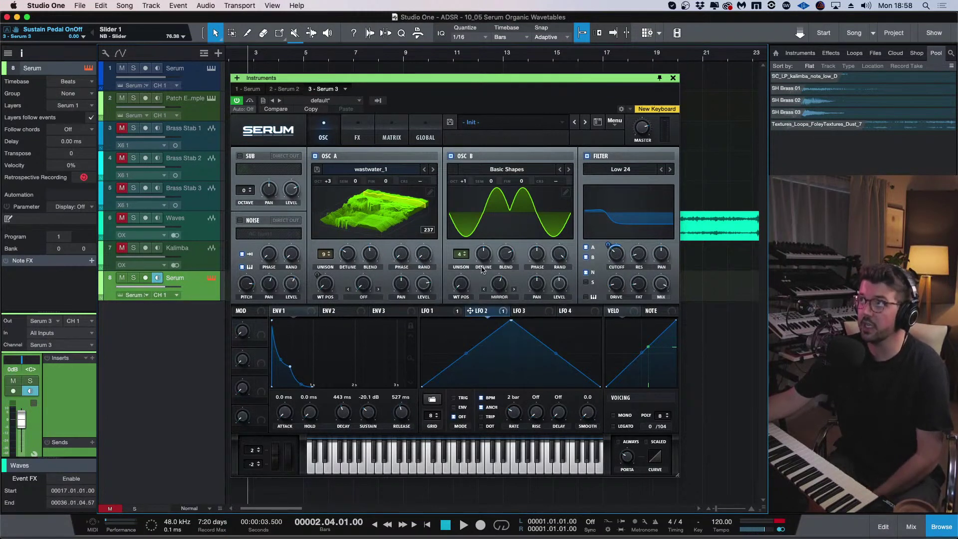
pyautogui.click(616, 121)
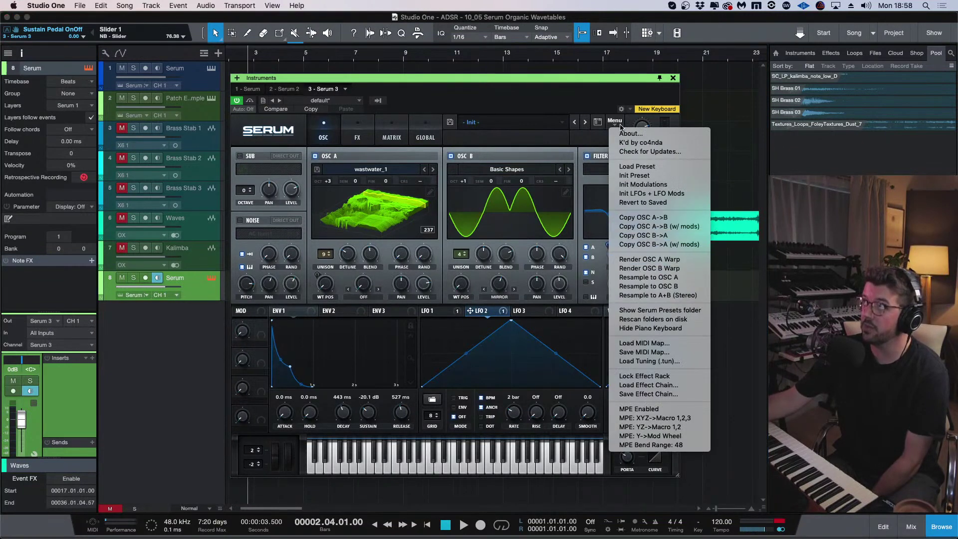
pyautogui.click(616, 123)
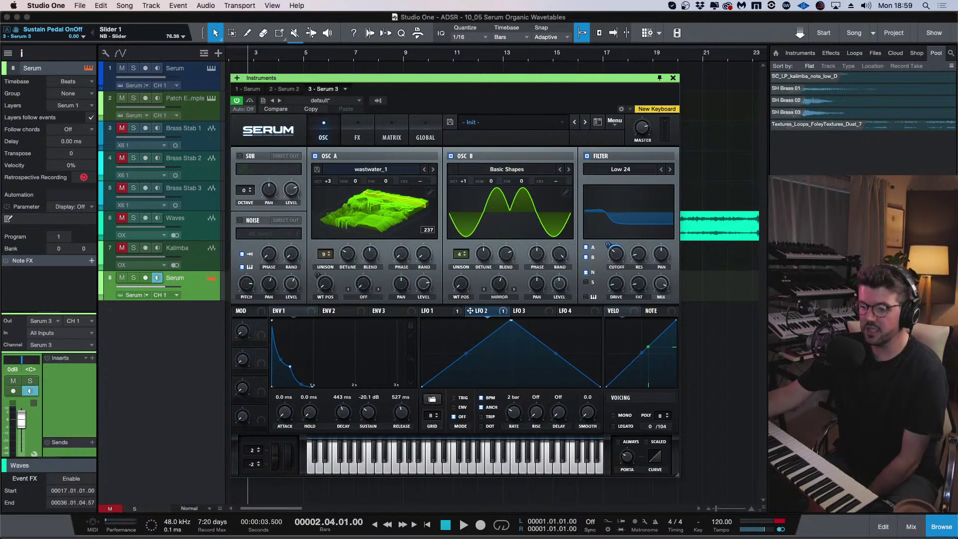
pyautogui.press('super+w')
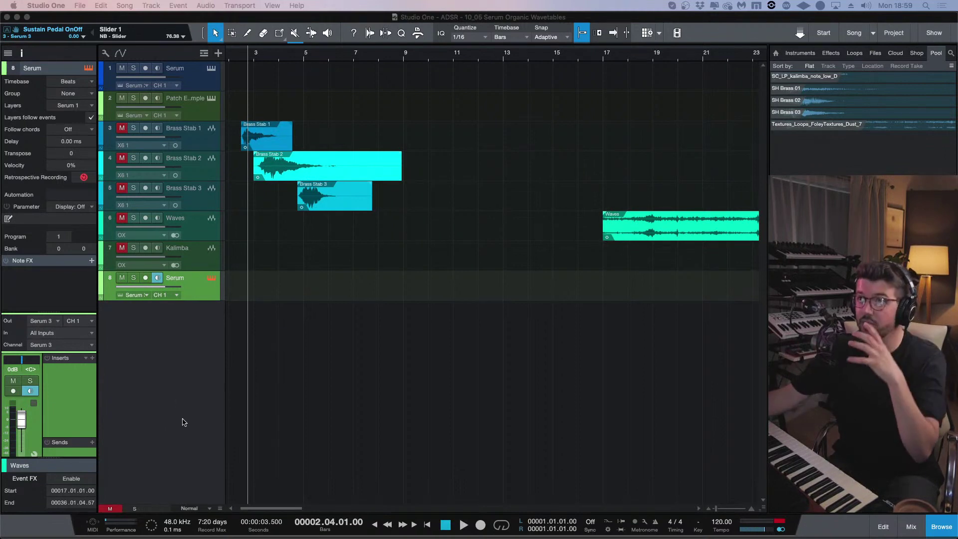
pyautogui.press('F11')
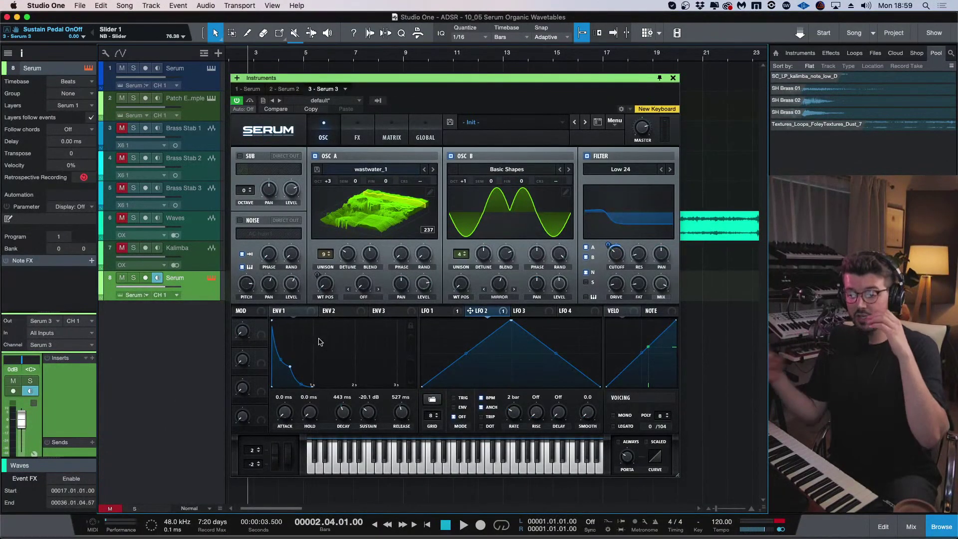
pyautogui.press('F11')
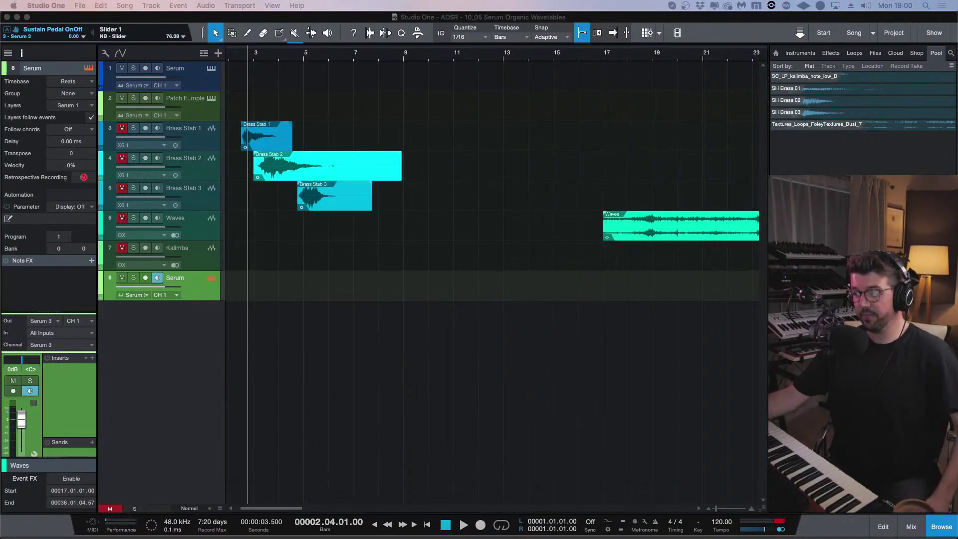
pyautogui.press('F11')
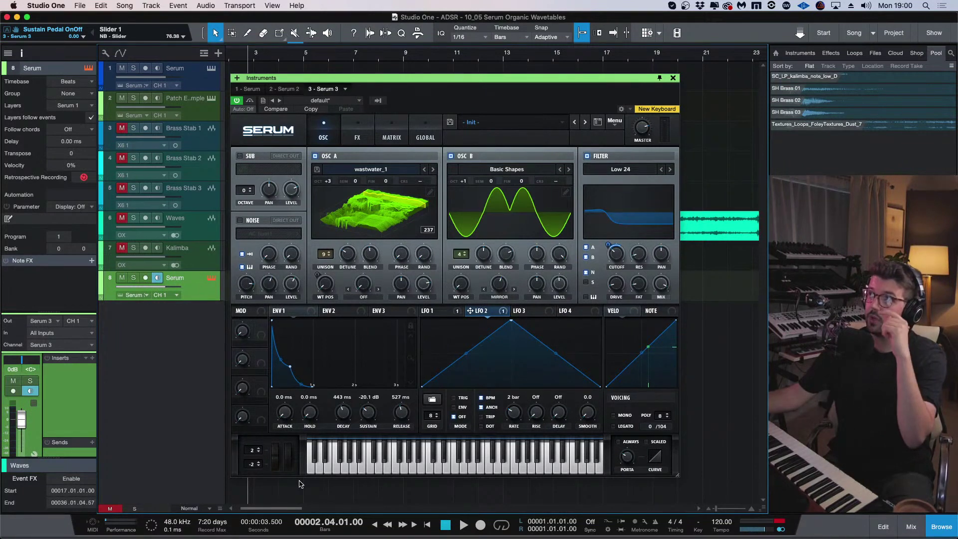
pyautogui.click(614, 121)
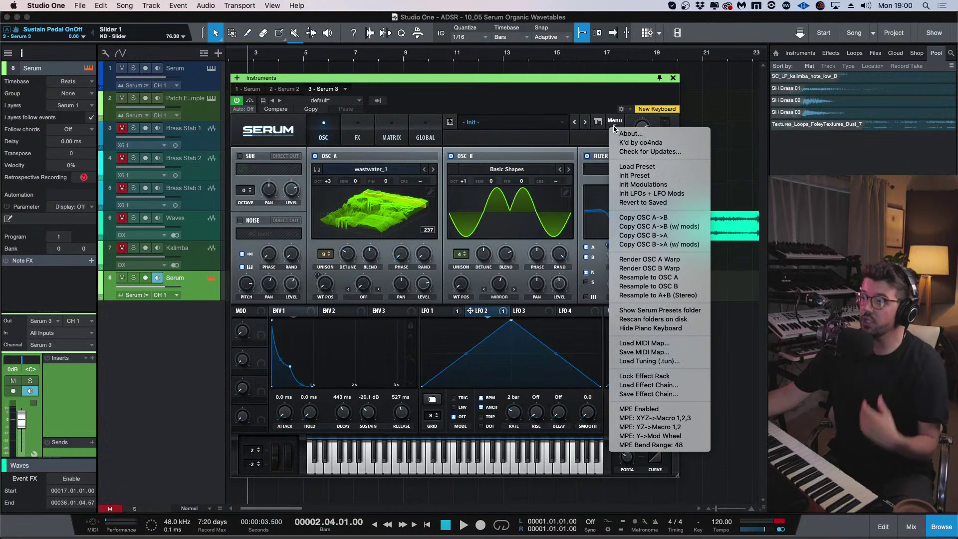
pyautogui.click(614, 125)
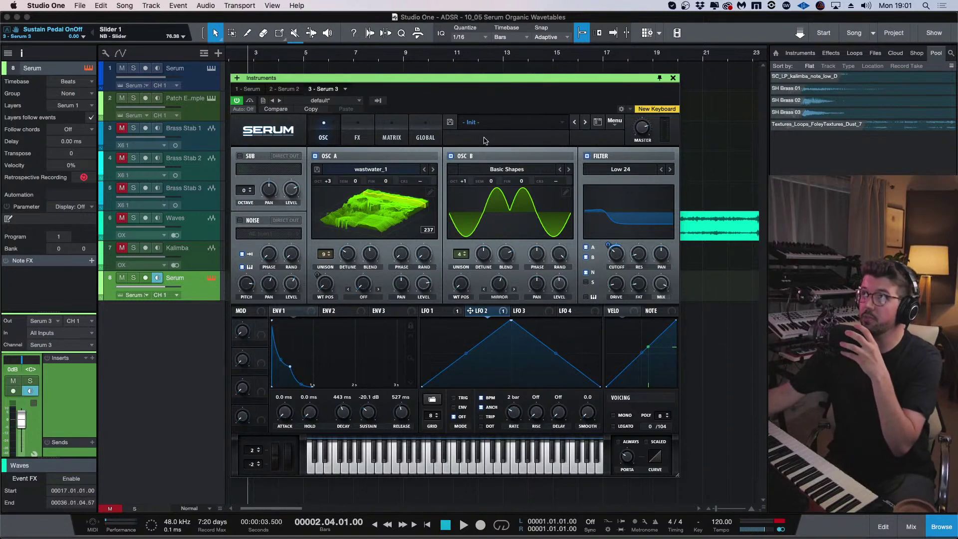
pyautogui.click(616, 122)
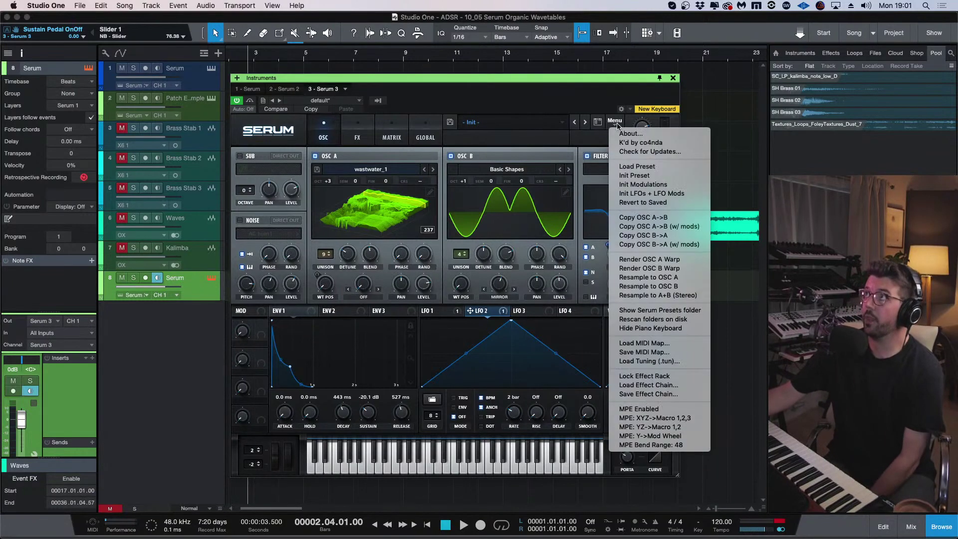
pyautogui.click(571, 102)
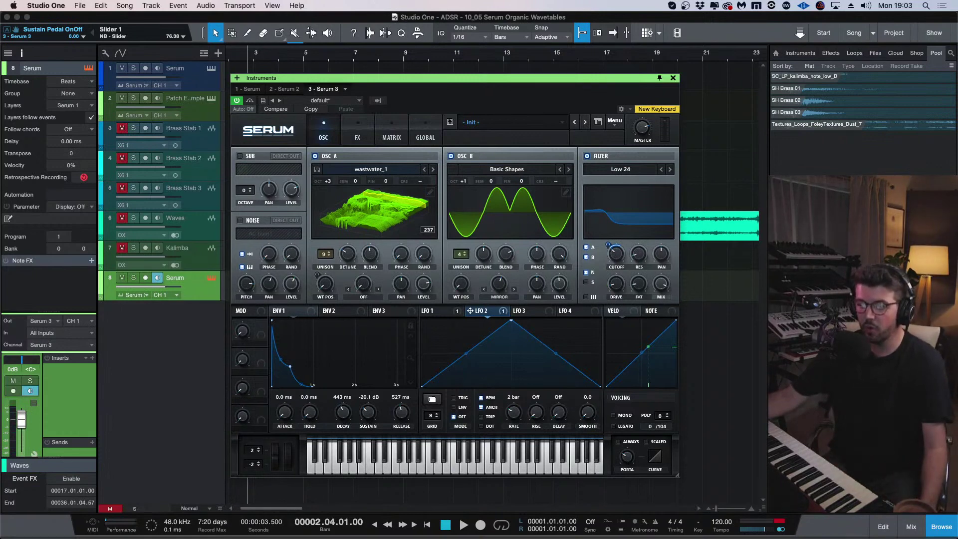
pyautogui.press('super+w')
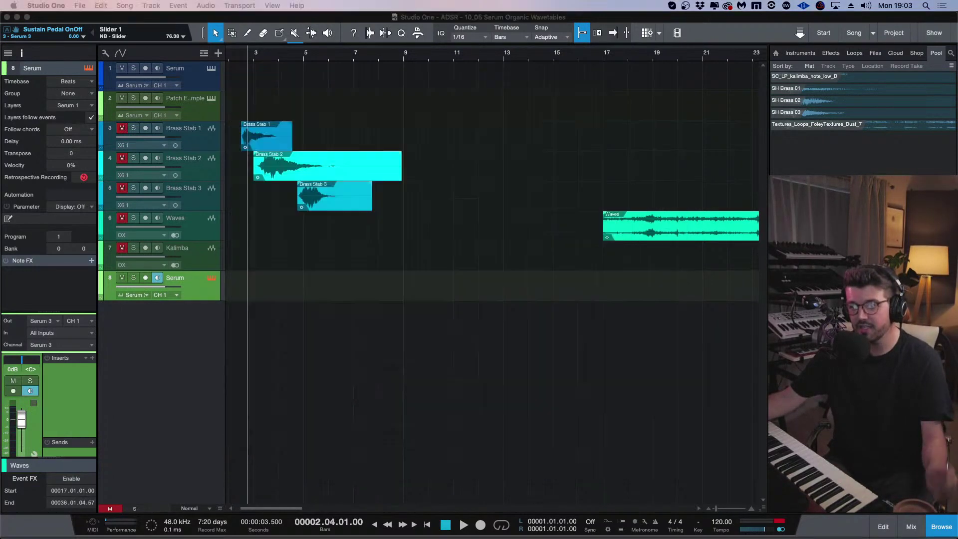